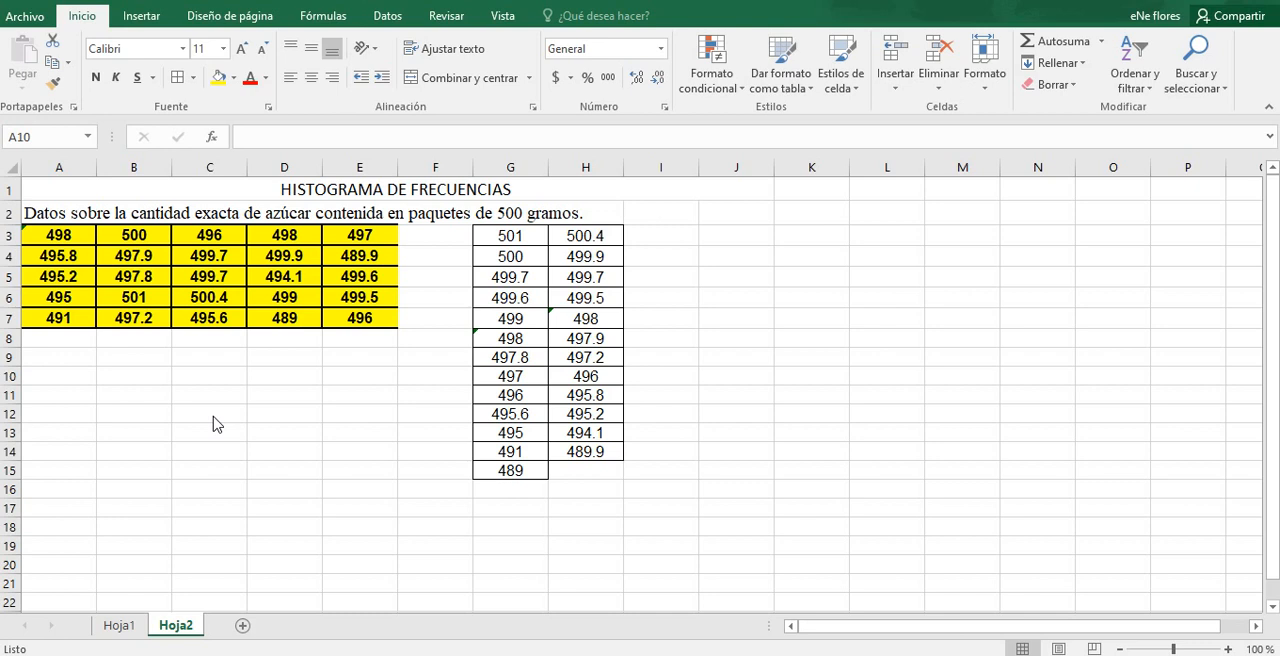
# Step: Examine the sugar-weight data in A3:E7 and the sorted list starting at G3
pyautogui.click(76, 234)
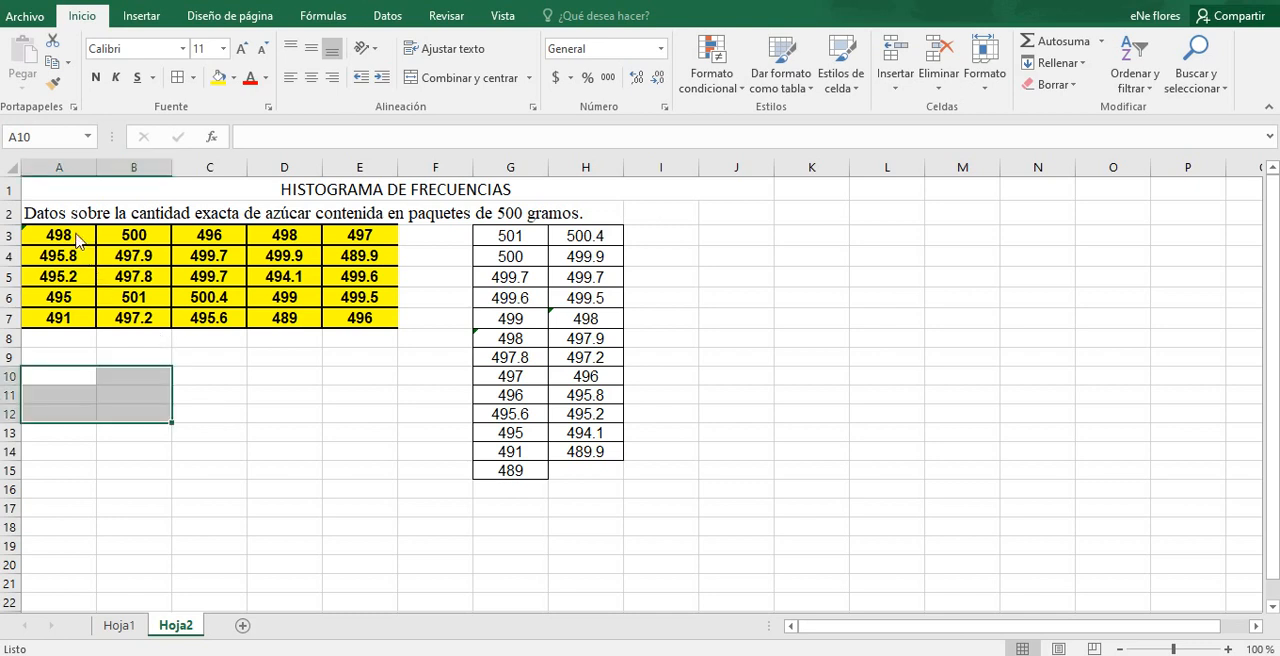
pyautogui.click(76, 236)
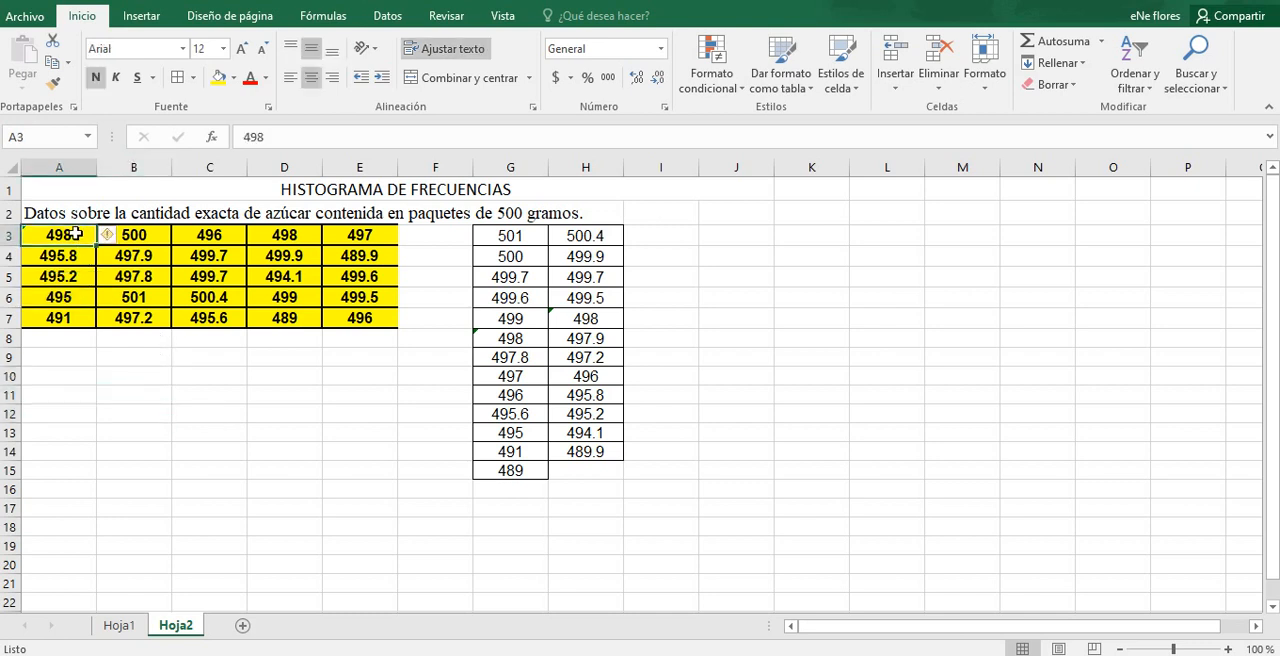
pyautogui.moveTo(76, 234); pyautogui.dragTo(388, 325)
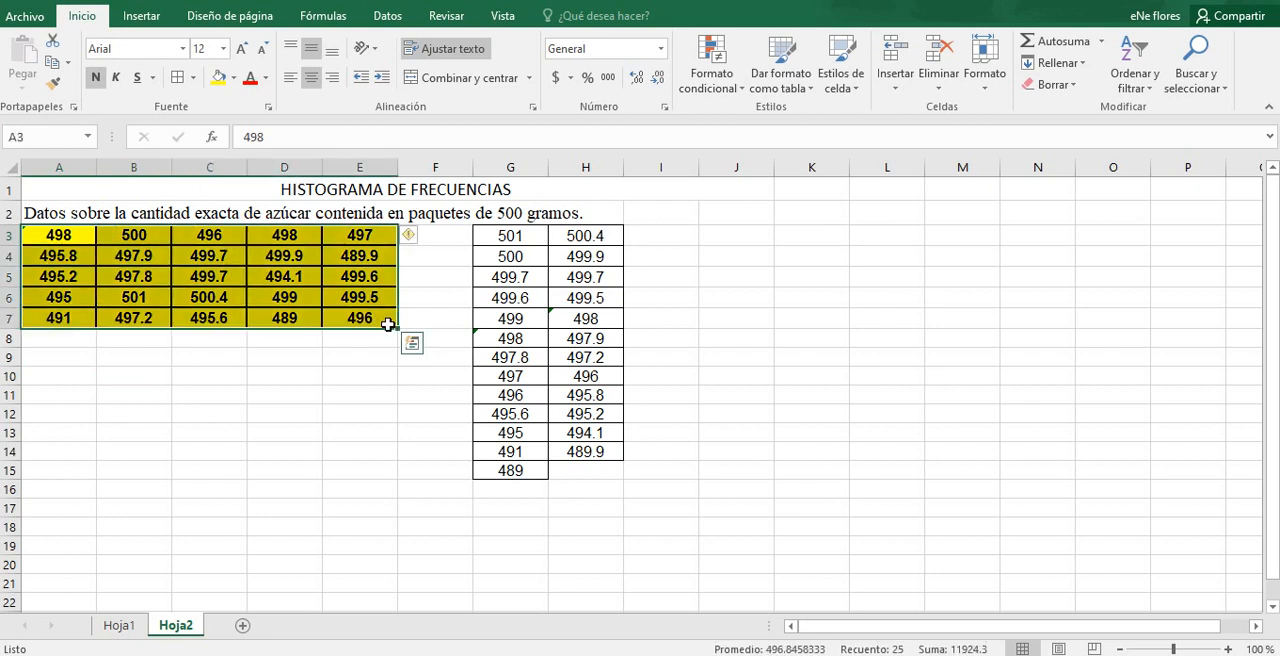
pyautogui.click(152, 272)
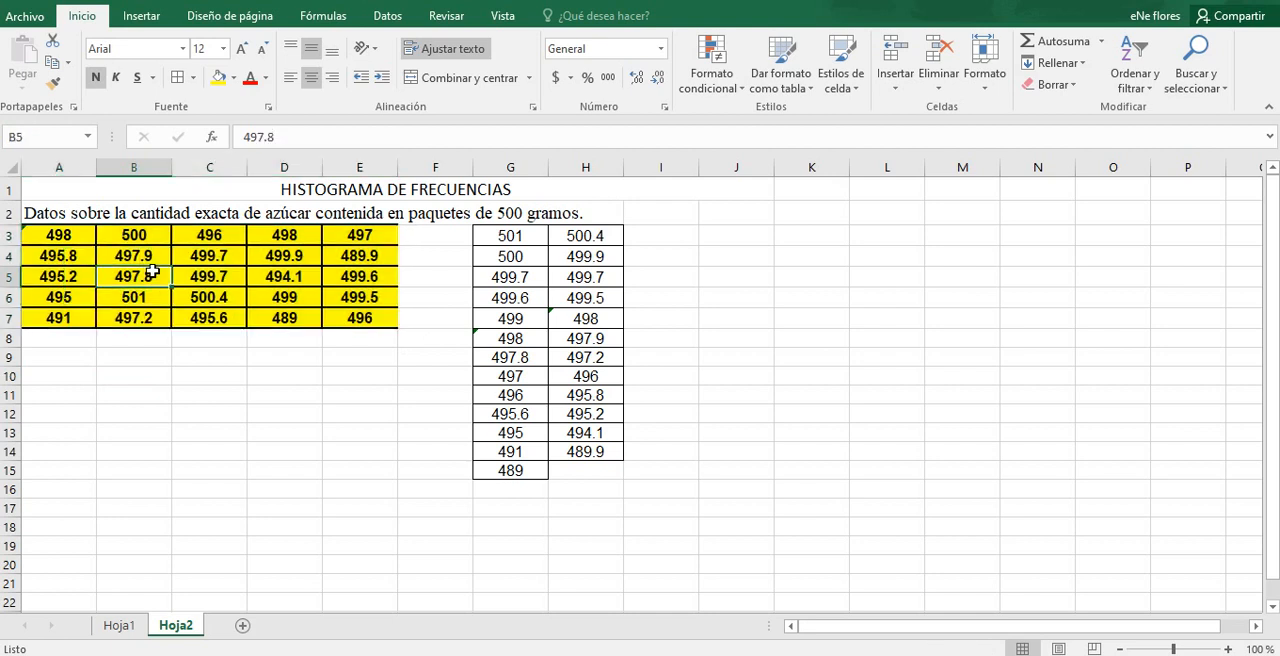
pyautogui.click(140, 257)
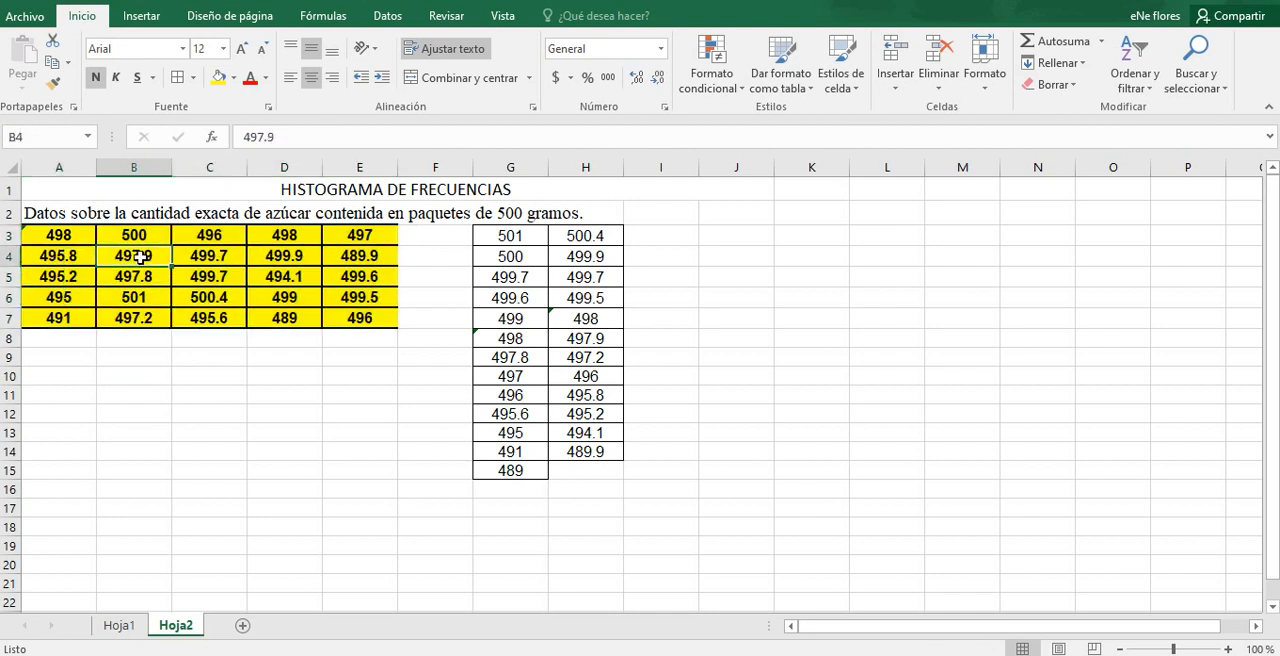
pyautogui.moveTo(72, 232); pyautogui.dragTo(378, 320)
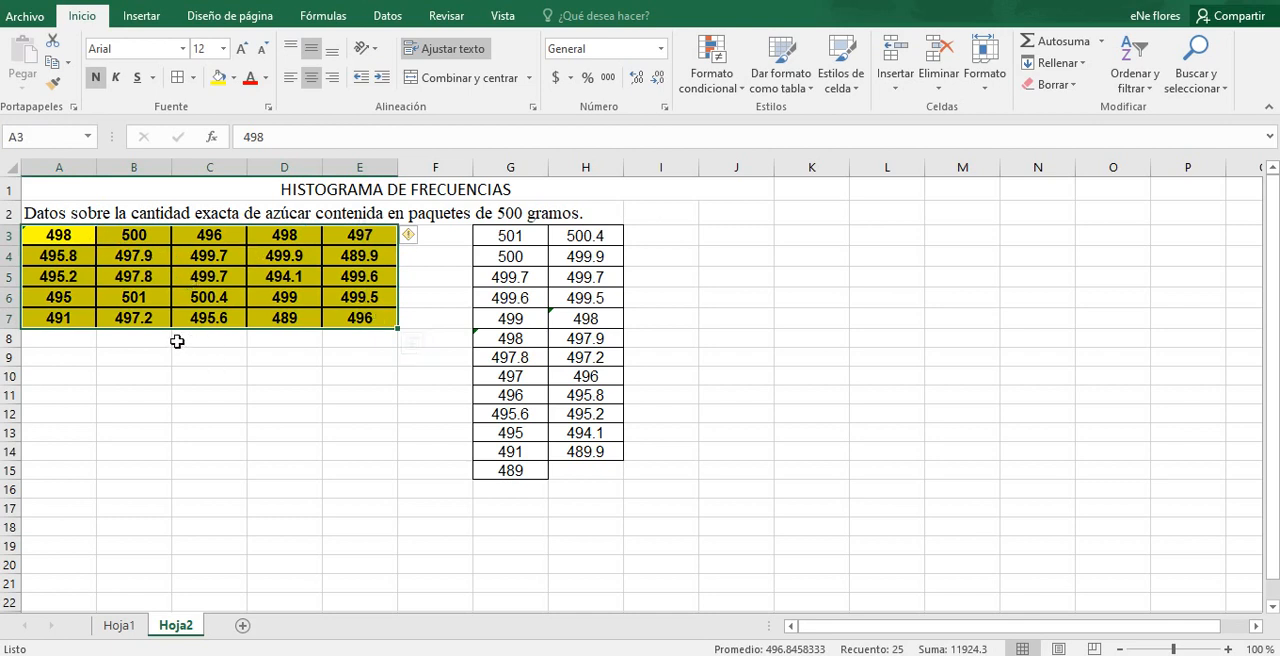
pyautogui.click(502, 240)
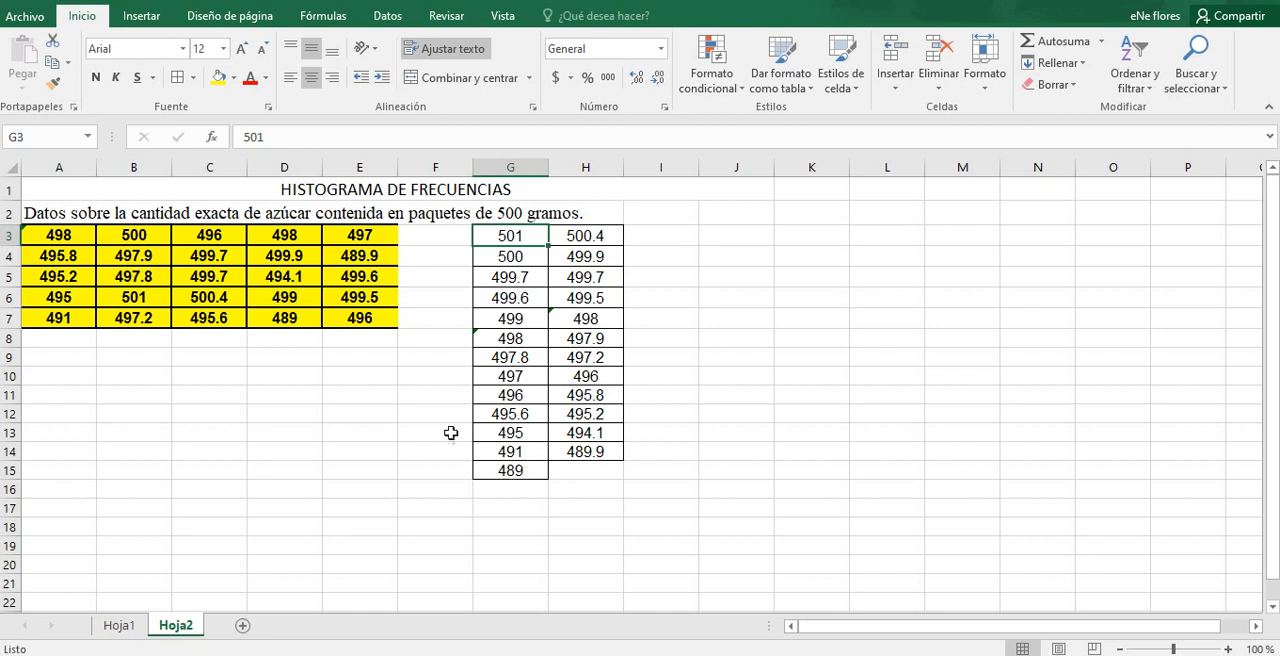
# Step: Label A9 RANGO and calculate the range in B9 with the formula =G3-G15
pyautogui.click(50, 359)
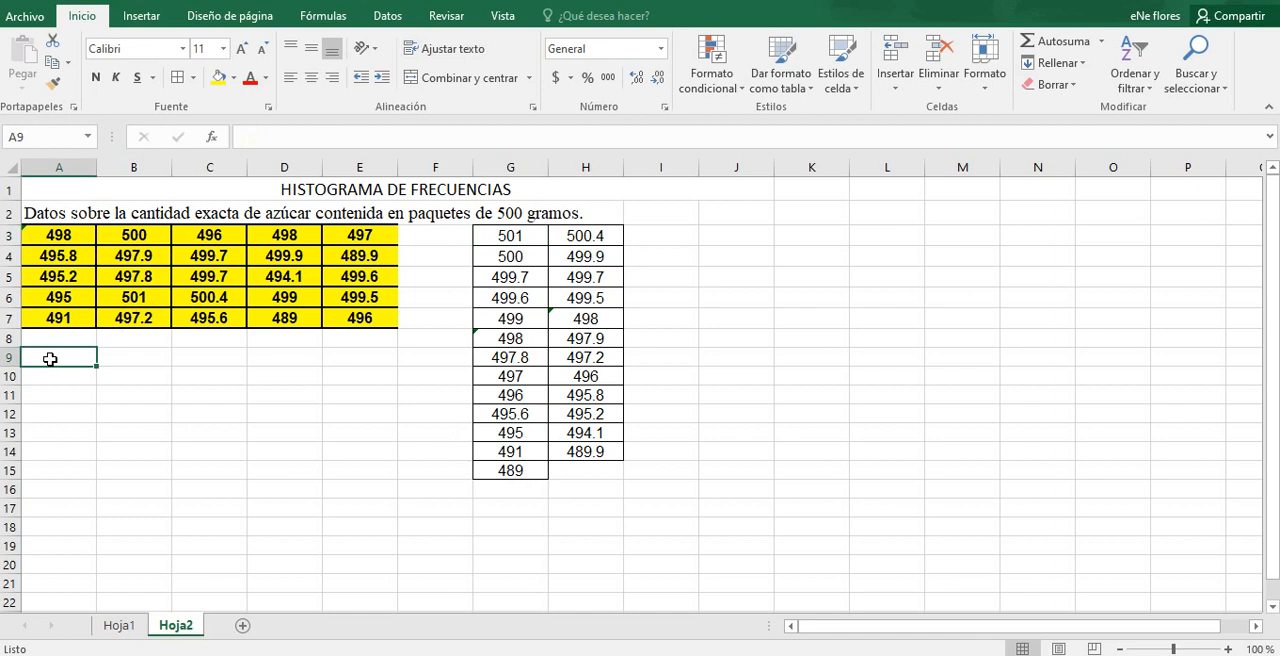
pyautogui.write('RANGO')
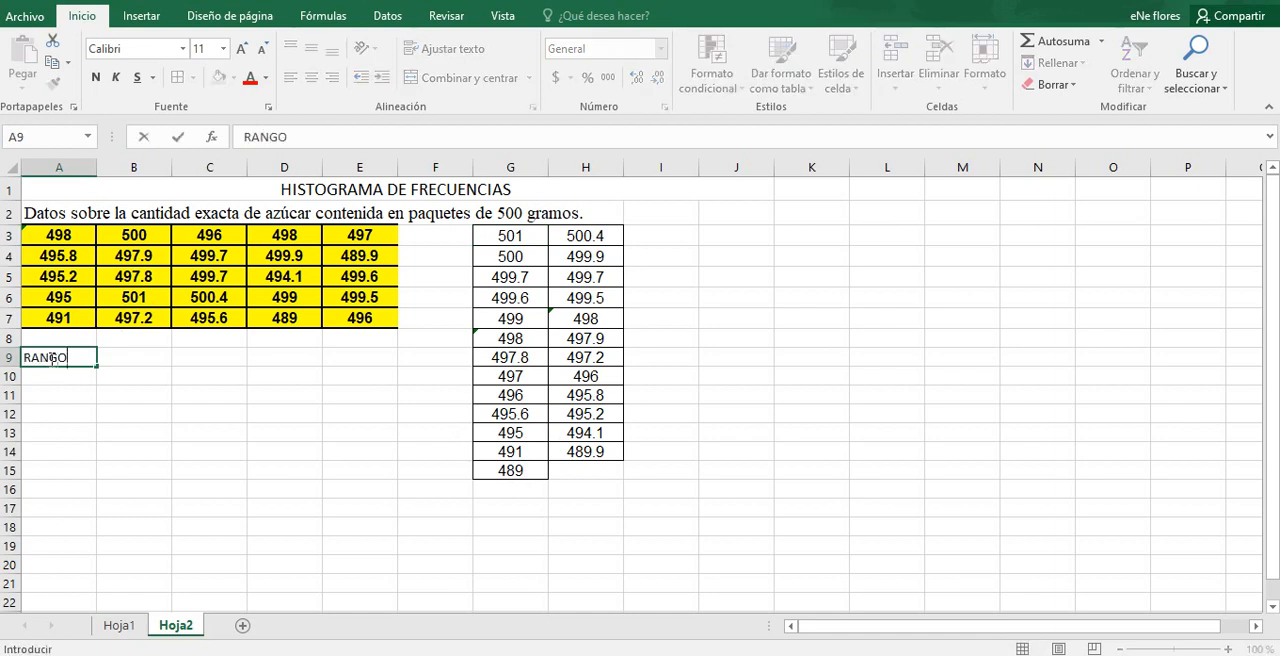
pyautogui.click(108, 358)
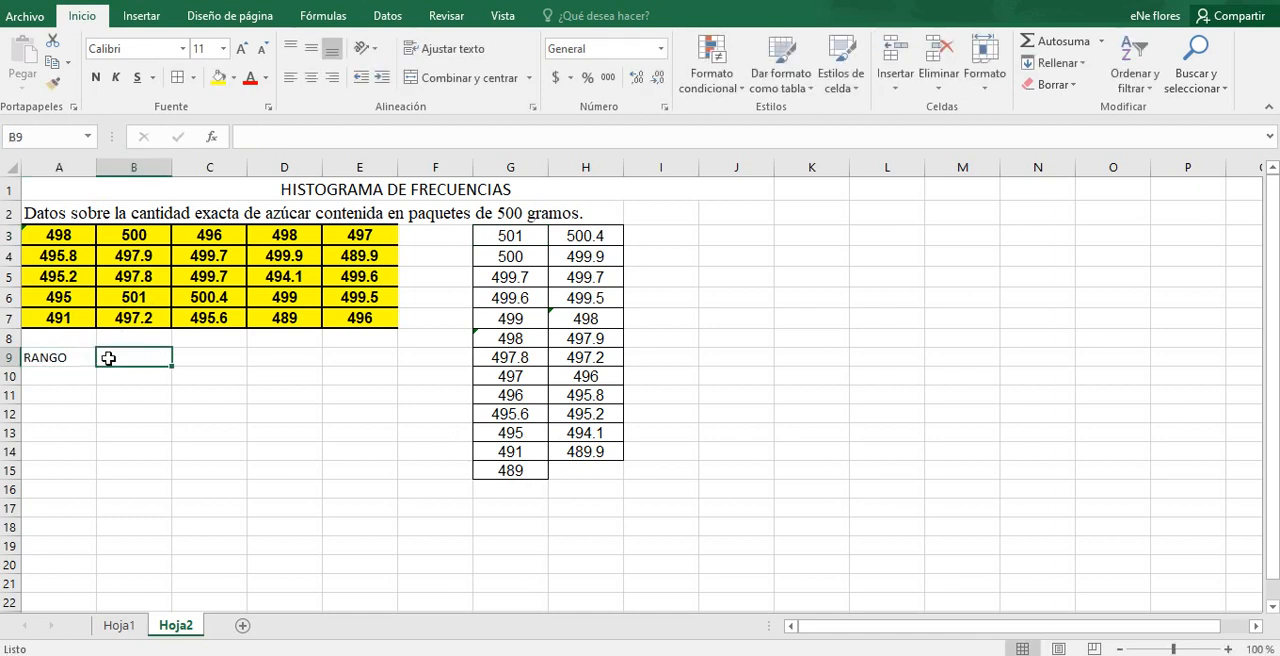
pyautogui.write('=')
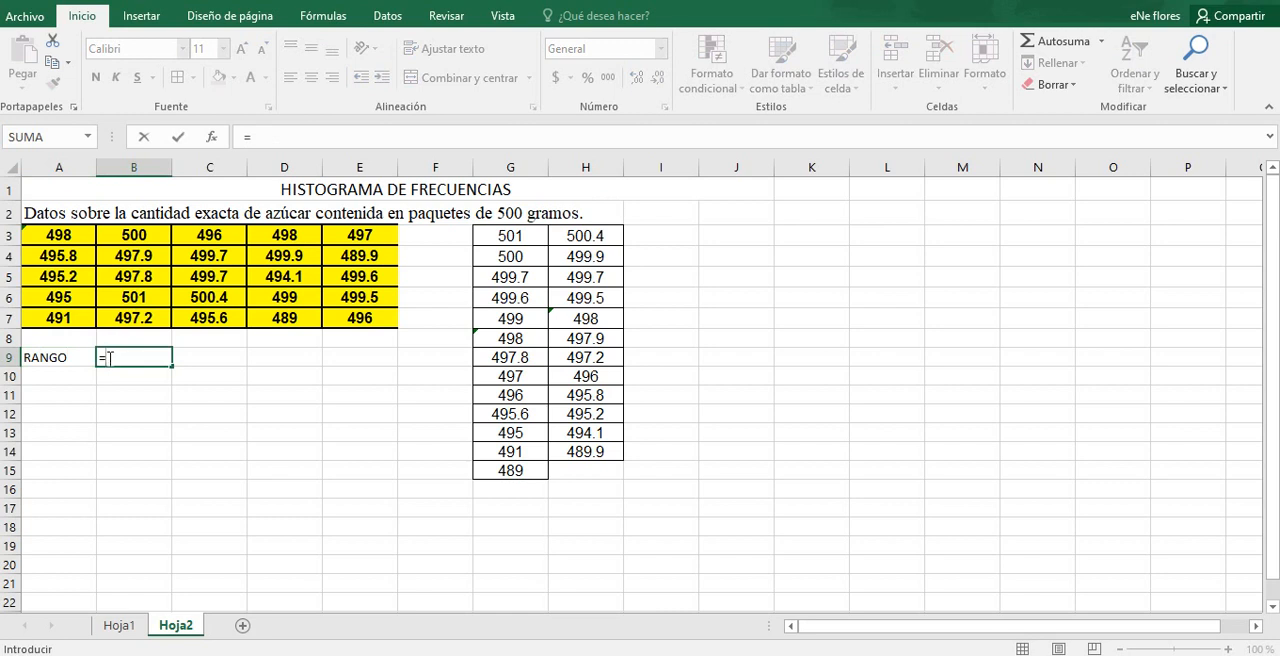
pyautogui.click(515, 238)
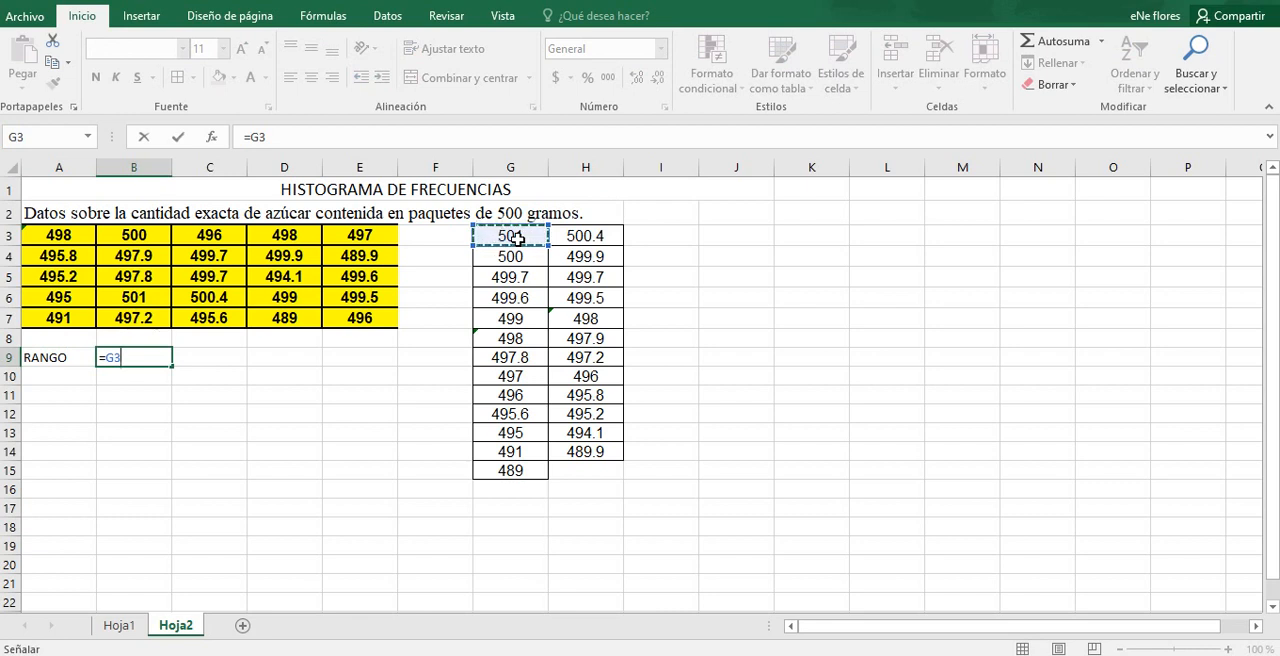
pyautogui.write('-')
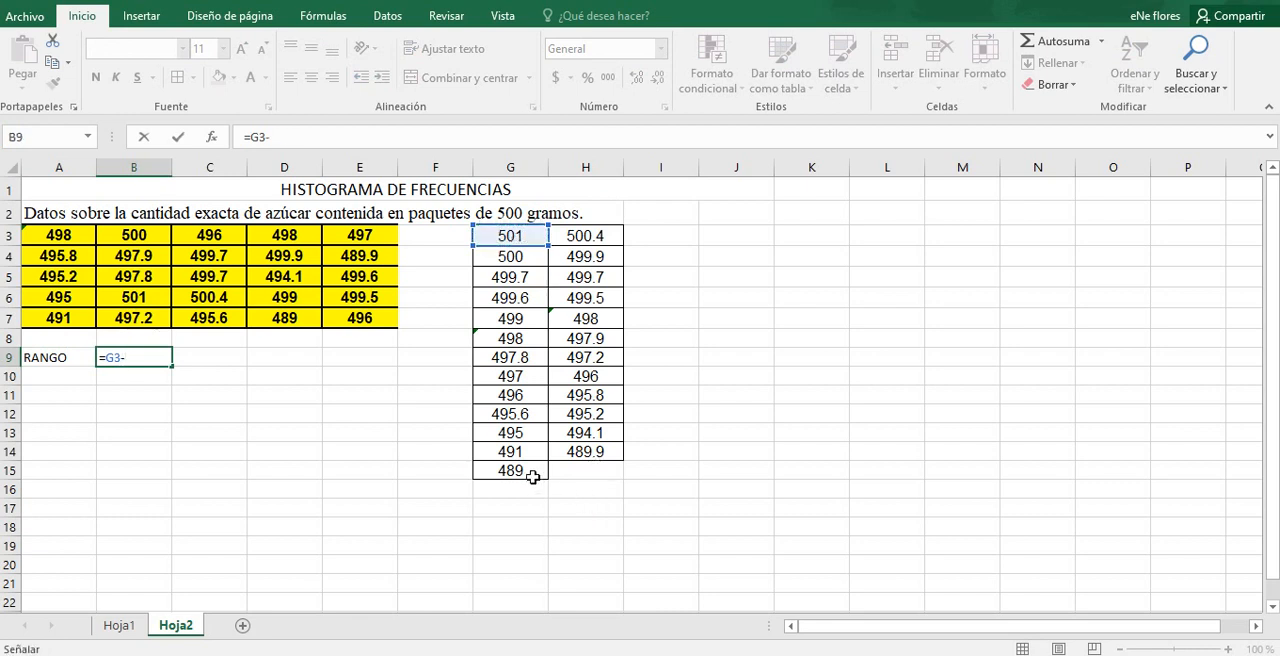
pyautogui.click(535, 478)
pyautogui.press('Return')
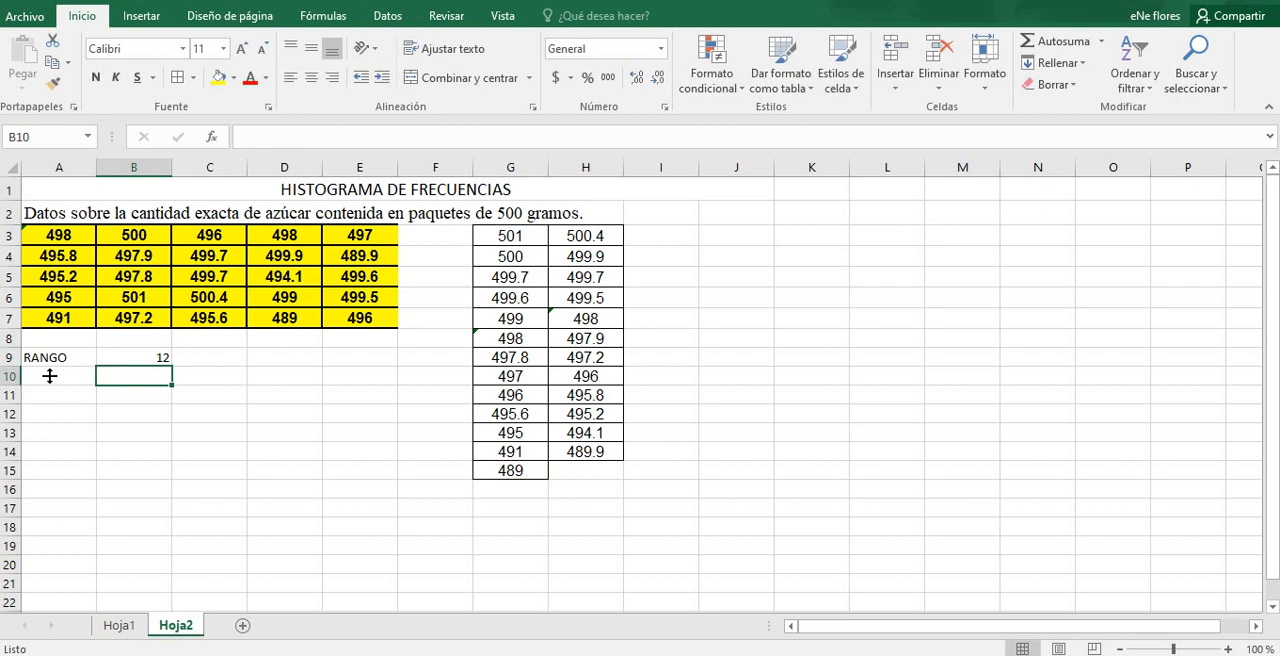
# Step: Label A10 NÚMERO DE CLASE and wrap the text in A10:A11
pyautogui.click(51, 376)
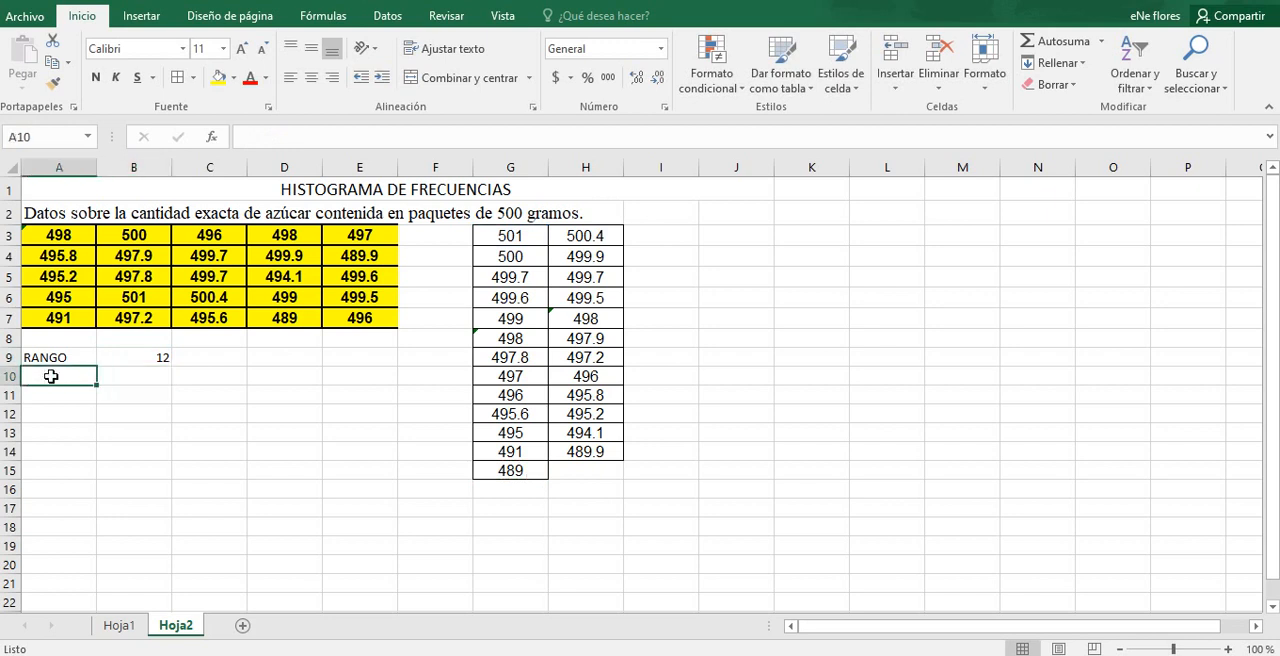
pyautogui.write('NÚMERO')
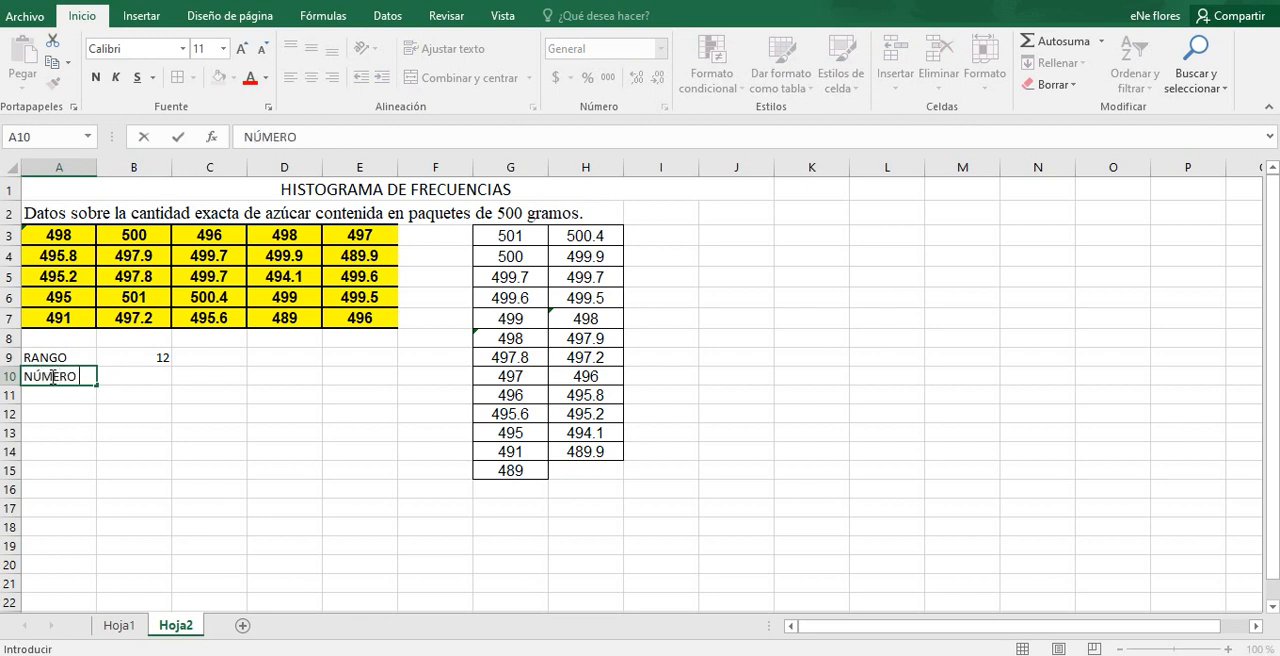
pyautogui.write(' DE CLASE')
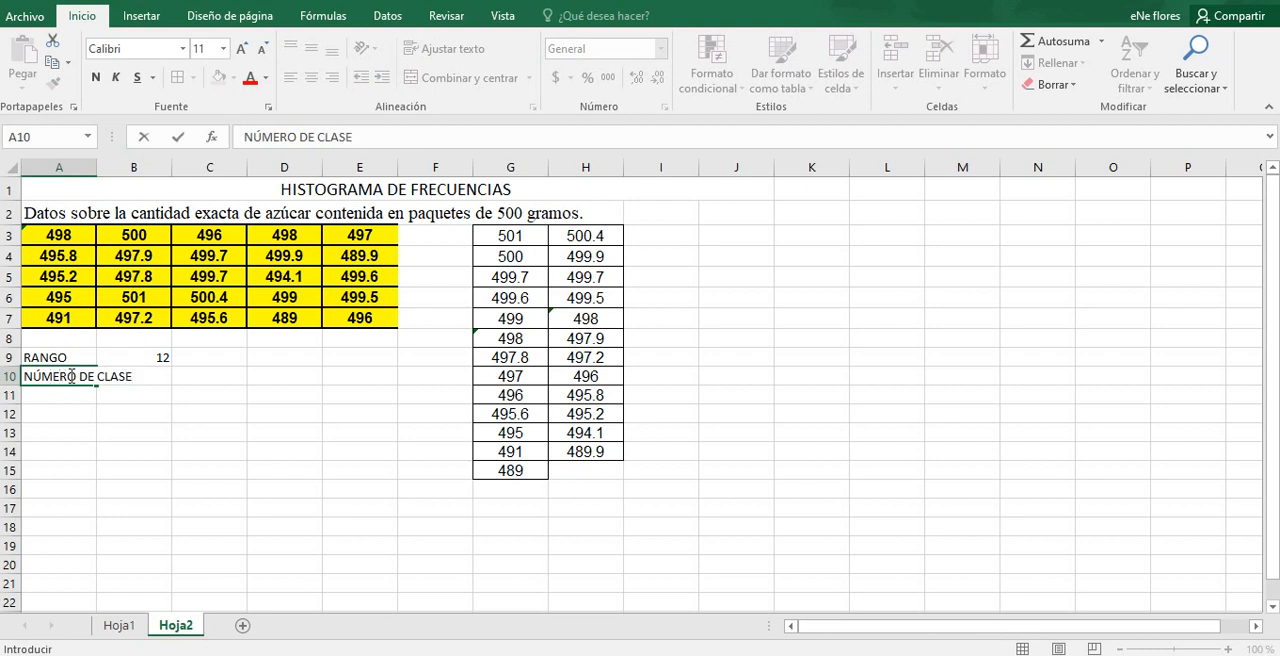
pyautogui.click(72, 394)
pyautogui.moveTo(71, 377); pyautogui.dragTo(71, 395)
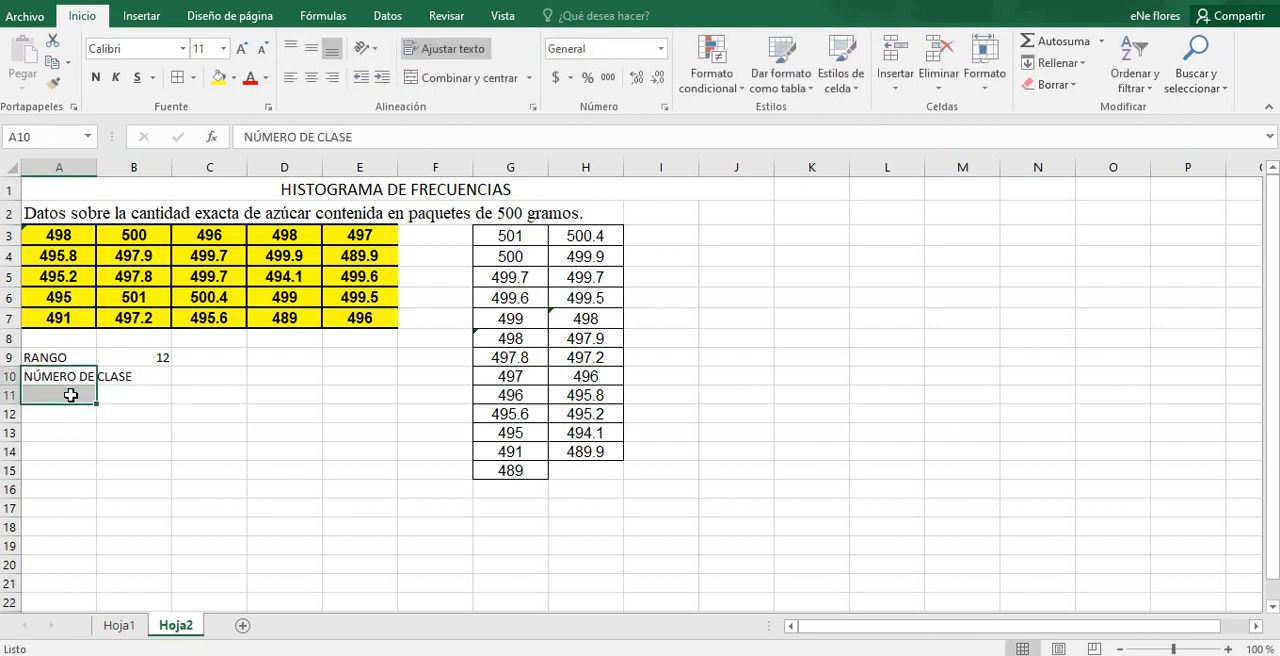
pyautogui.click(445, 48)
# Step: Calculate the number of classes in B10 with the square-root formula =RAIZ(25)
pyautogui.click(140, 400)
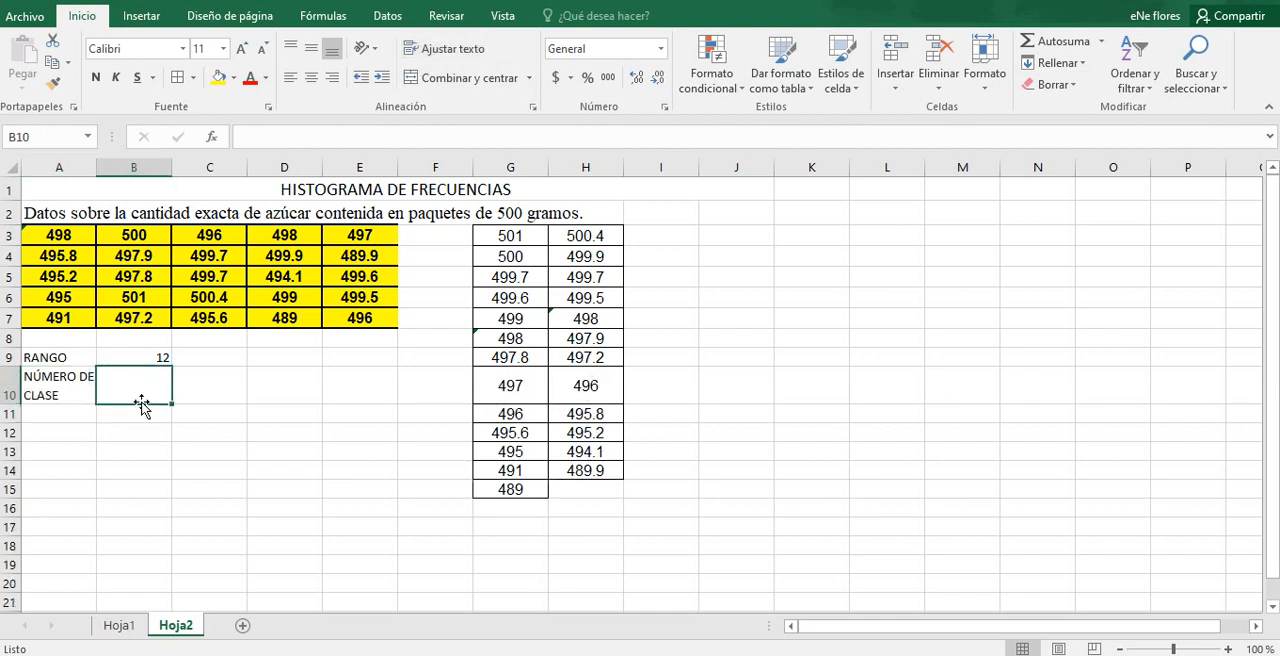
pyautogui.write('=')
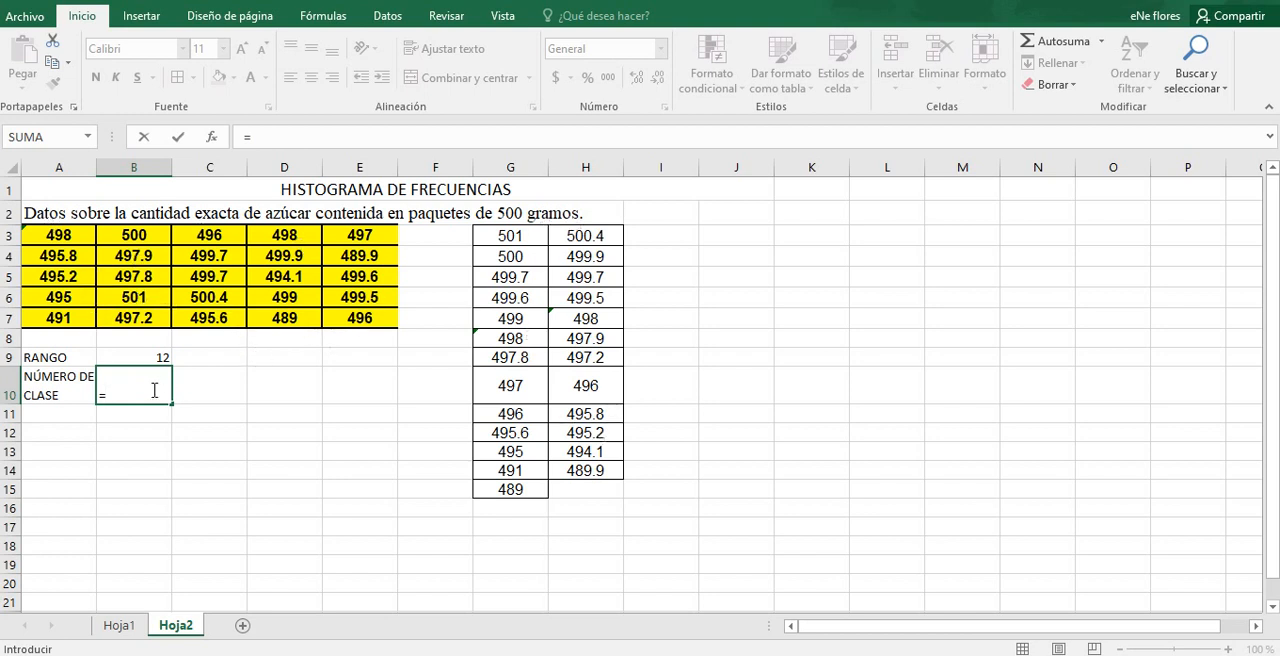
pyautogui.write('RA')
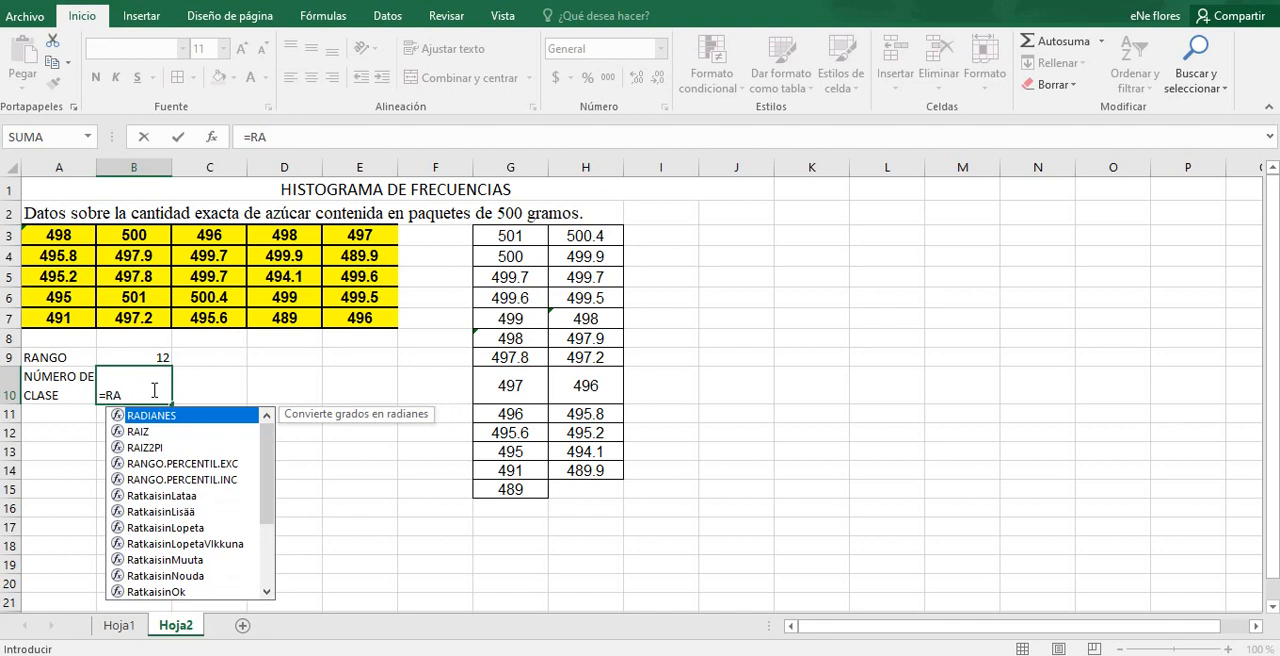
pyautogui.click(146, 432)
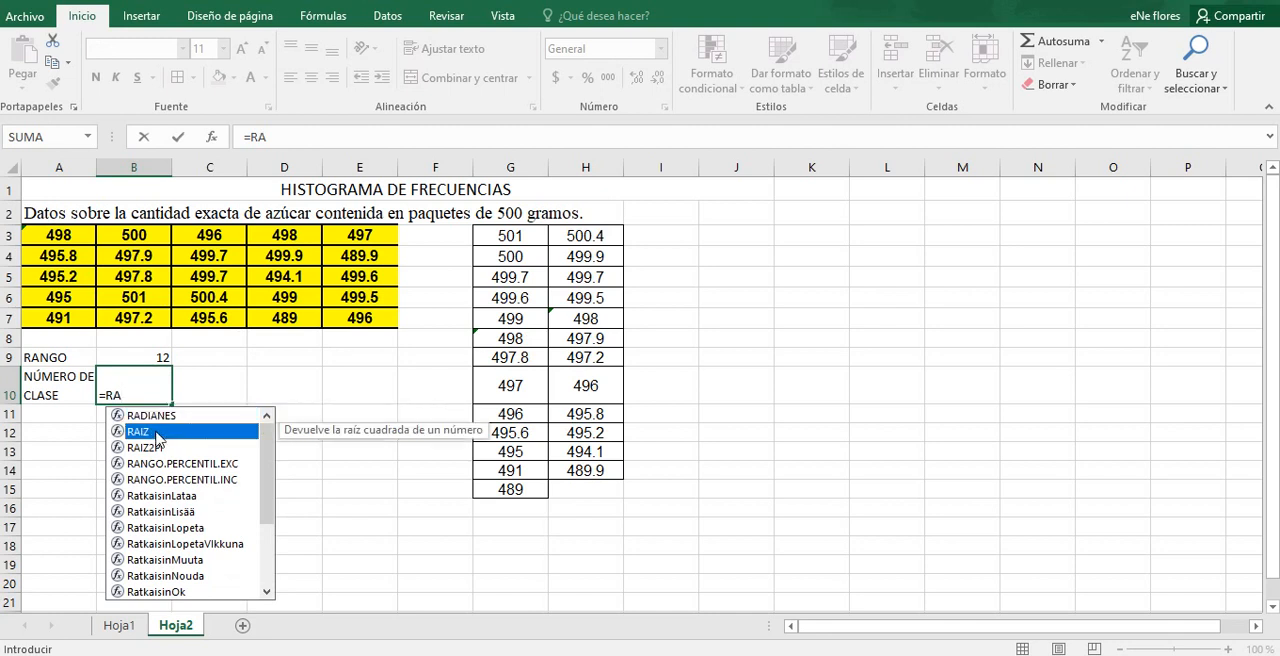
pyautogui.doubleClick(146, 432)
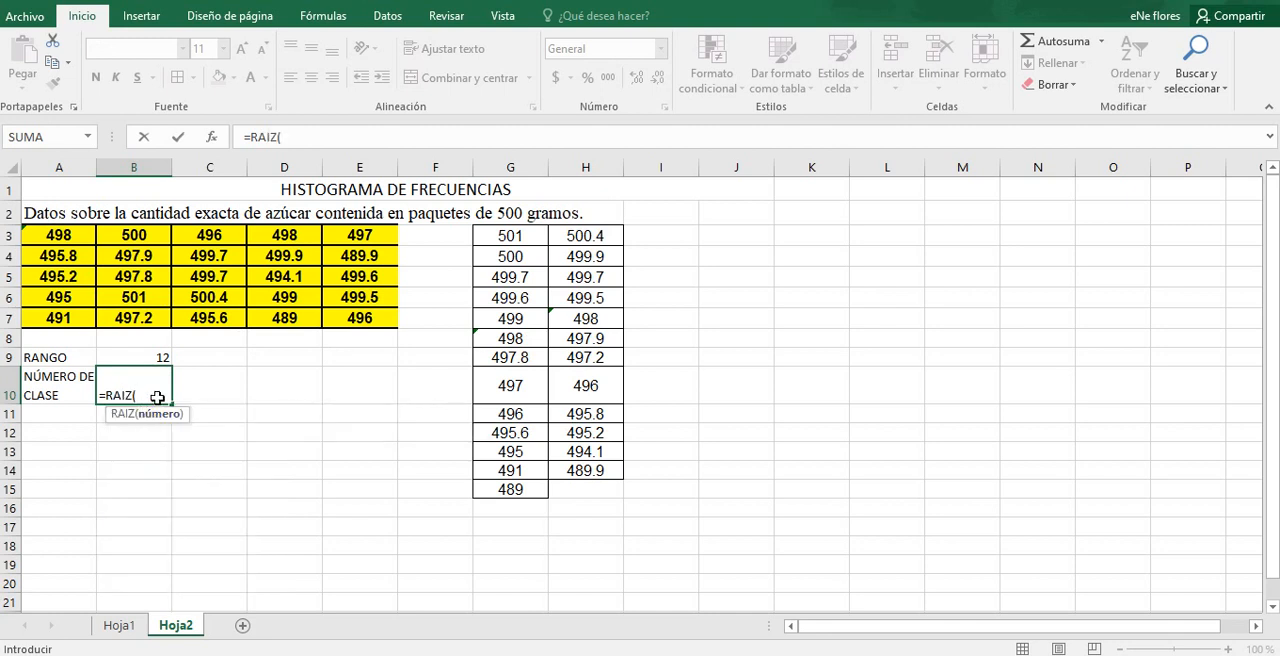
pyautogui.write('25)')
pyautogui.press('Return')
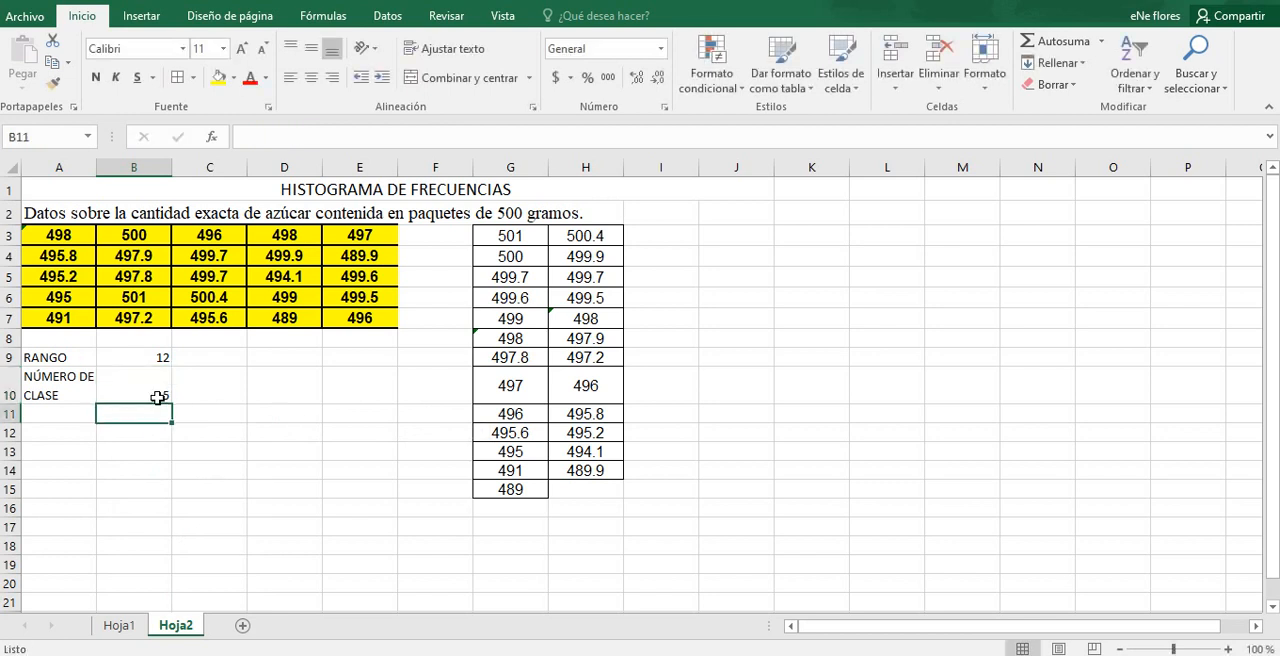
# Step: Label A11 AMPLITUD DE CLASE
pyautogui.click(67, 416)
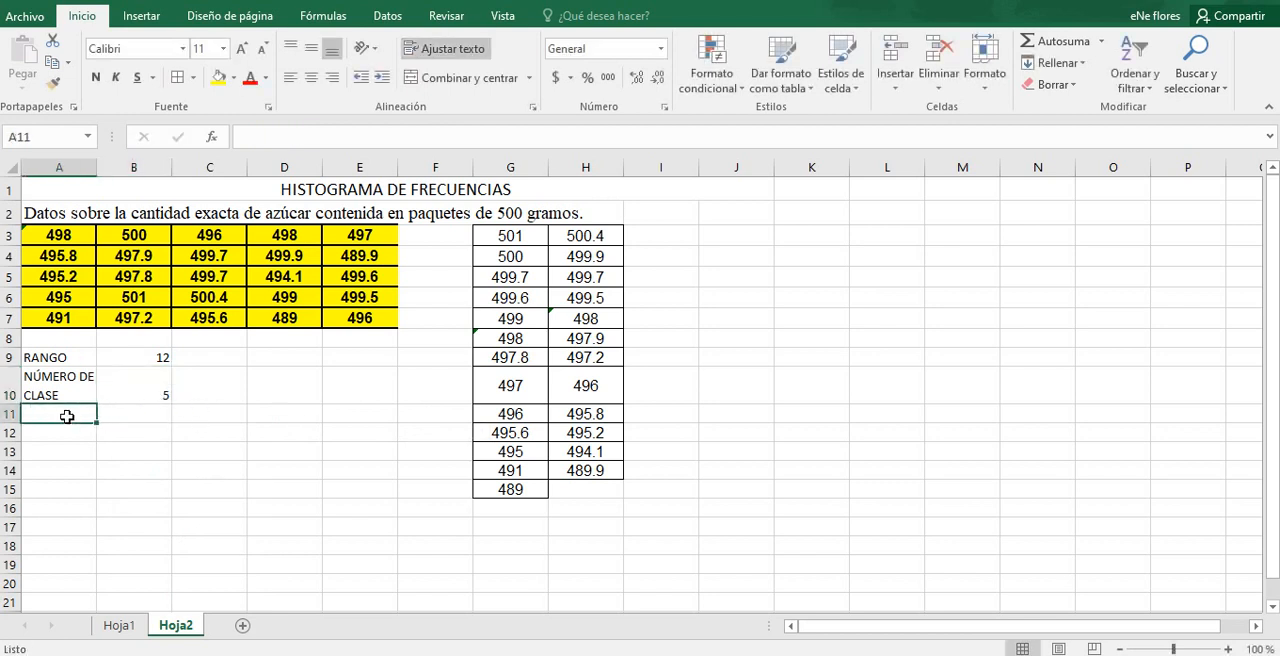
pyautogui.write('AM')
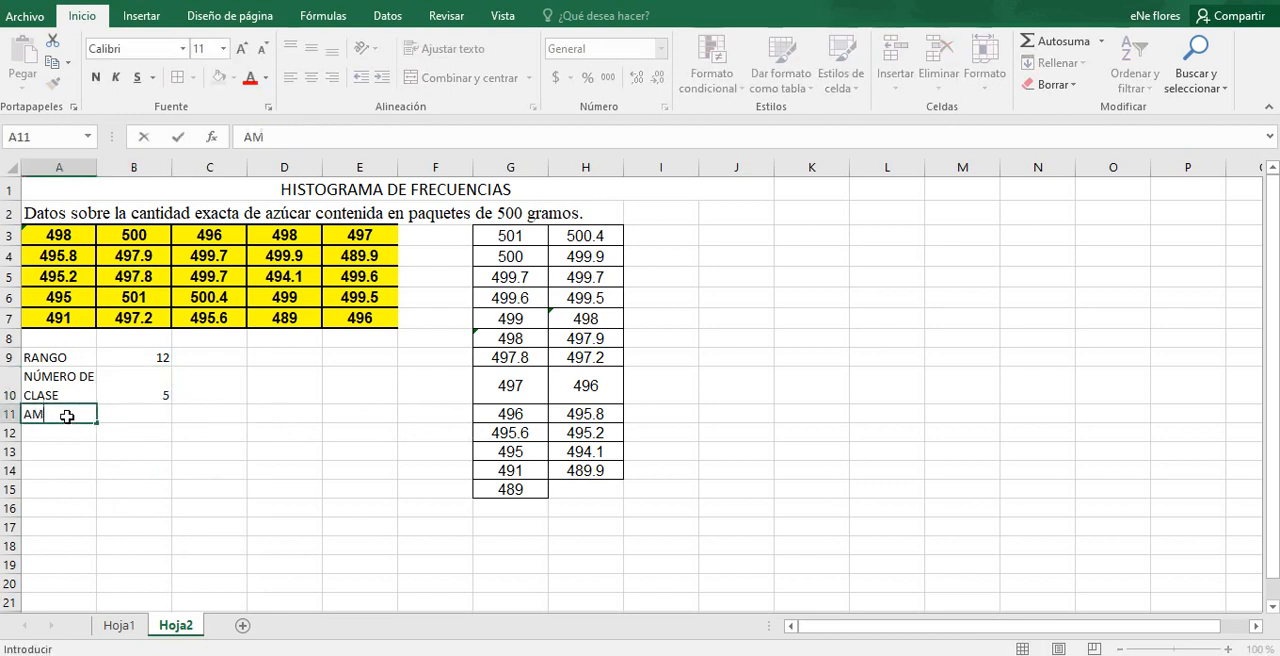
pyautogui.write('PLITUD DE C')
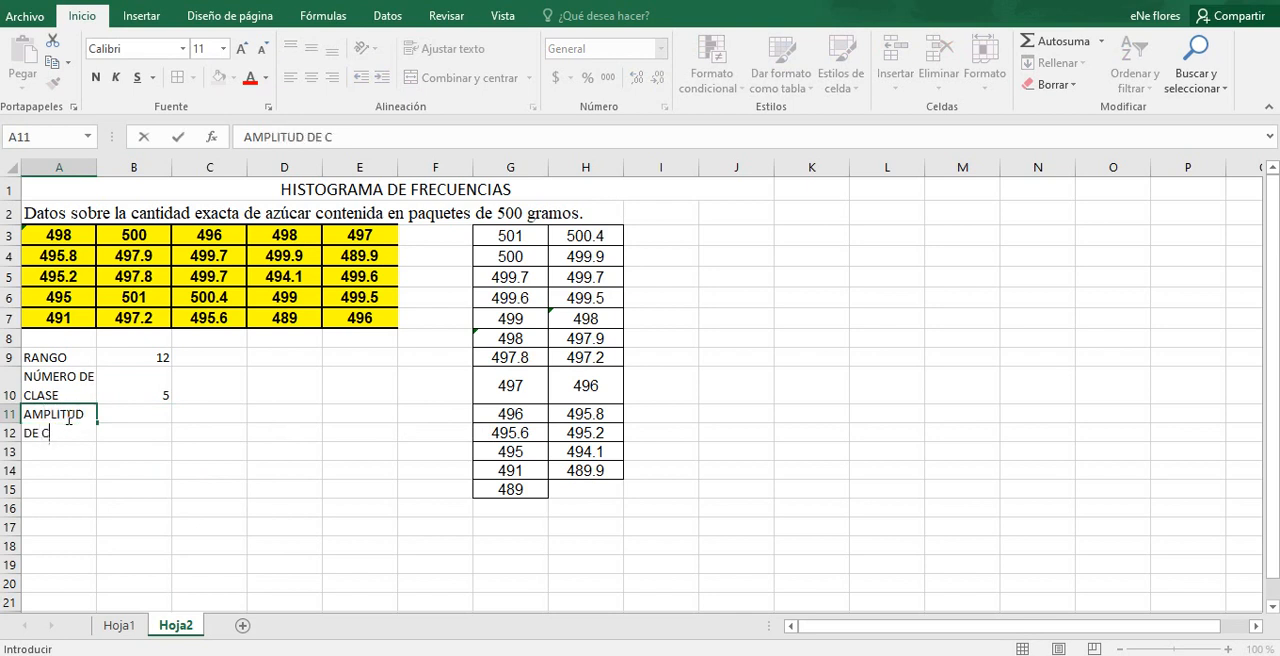
pyautogui.write('LASE')
pyautogui.press('Return')
# Step: Calculate the class width in B11 by dividing the range by the number of classes with =B9/B10
pyautogui.click(112, 424)
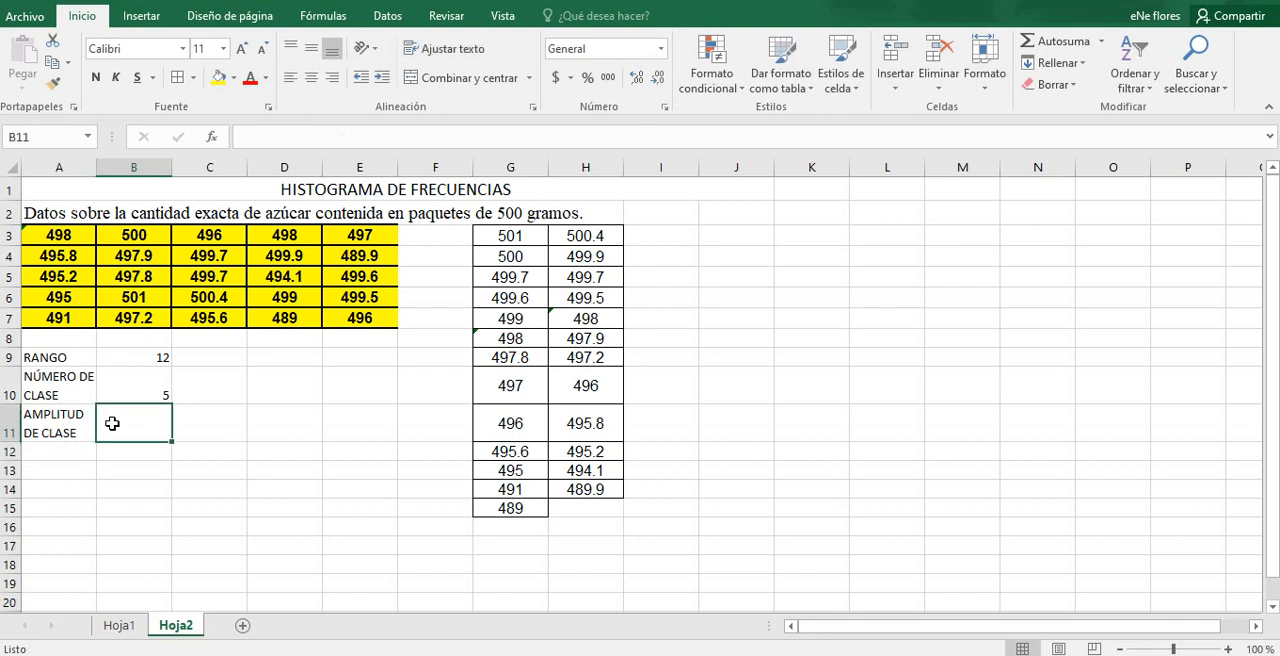
pyautogui.write('=')
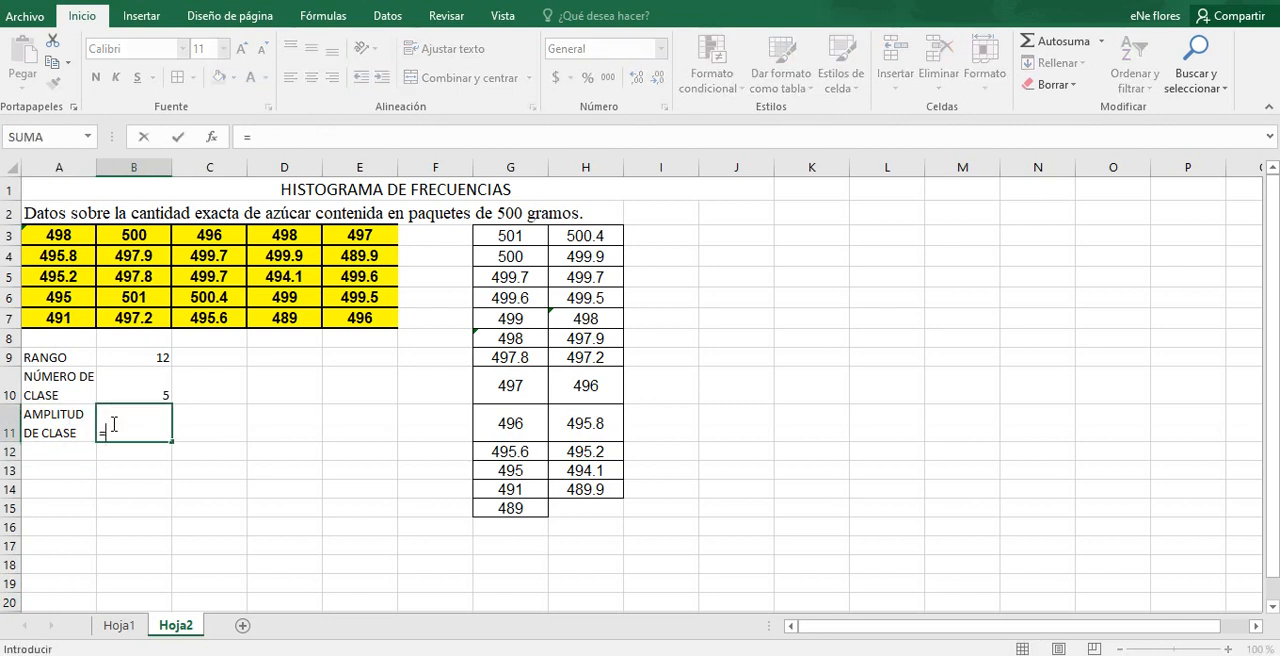
pyautogui.click(142, 357)
pyautogui.write('/')
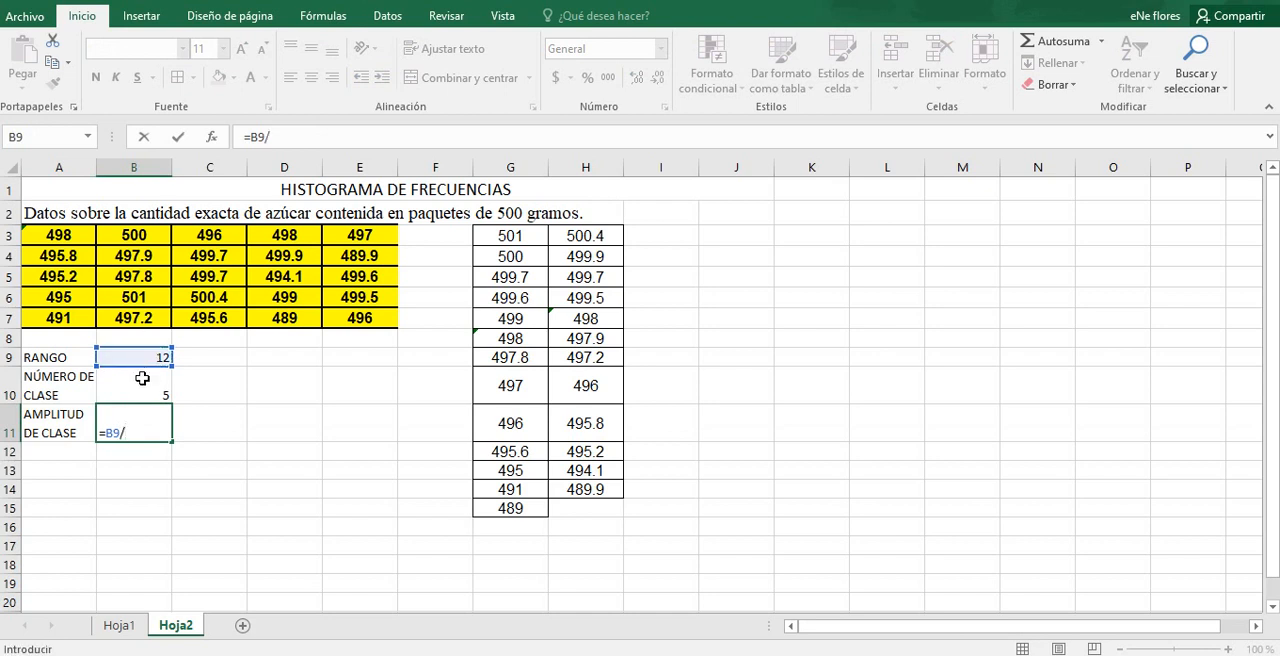
pyautogui.click(142, 385)
pyautogui.hotkey('ctrl', 'Return')
pyautogui.press('Down')
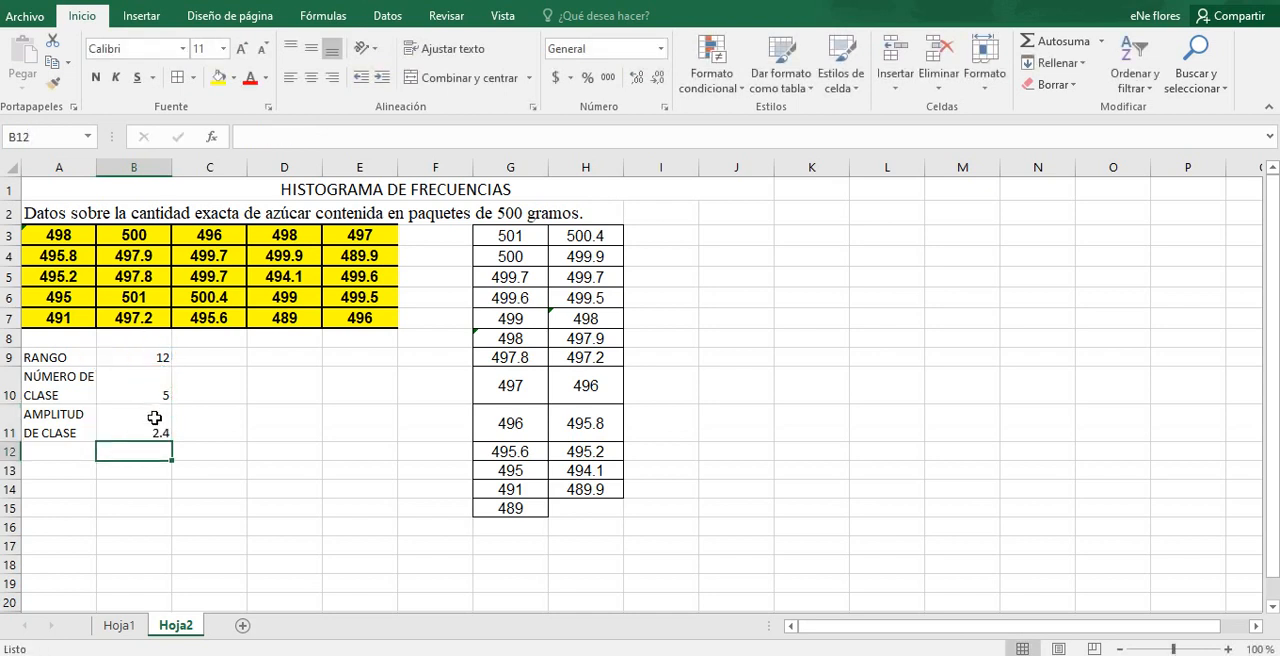
# Step: Make the labels in A9:A11 bold and apply borders to all cells in A9:B11
pyautogui.moveTo(77, 352); pyautogui.dragTo(73, 427)
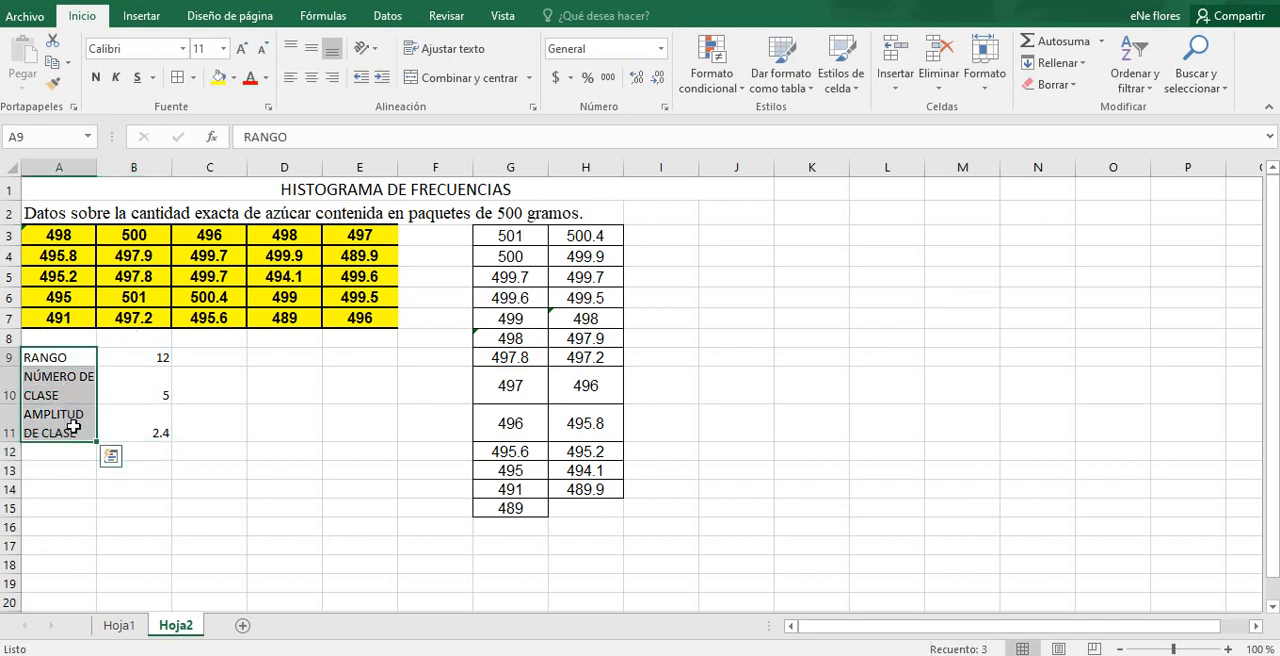
pyautogui.click(96, 79)
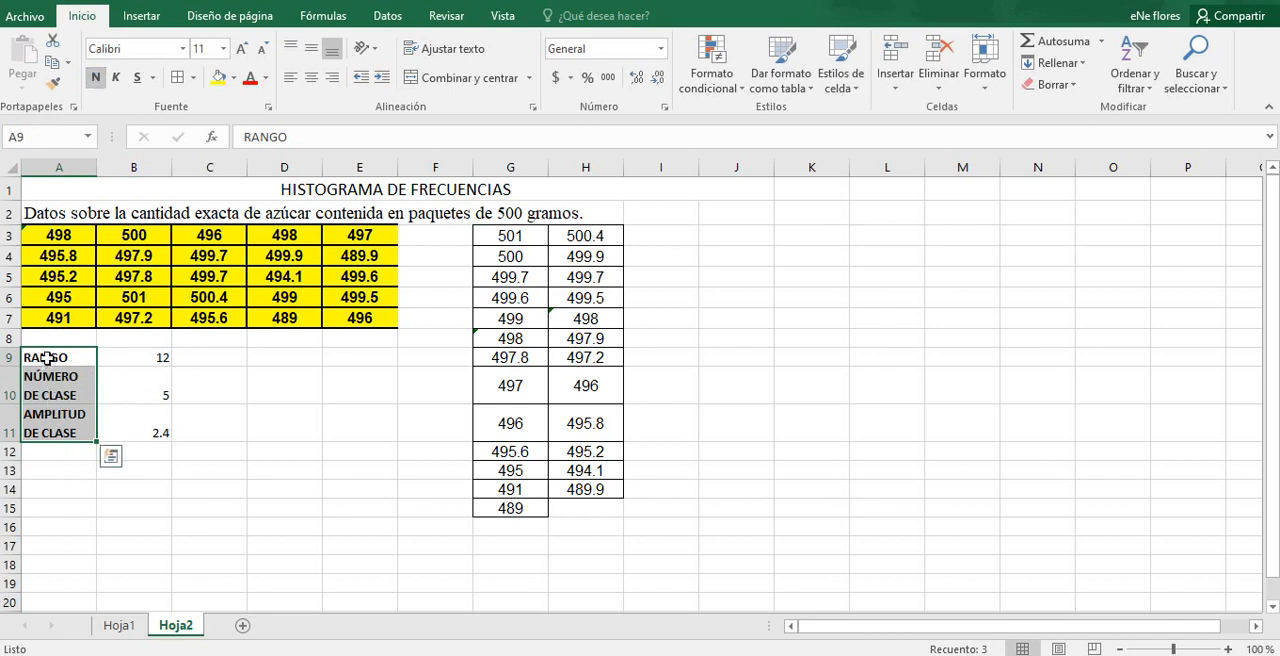
pyautogui.click(92, 358)
pyautogui.moveTo(108, 358); pyautogui.dragTo(109, 423)
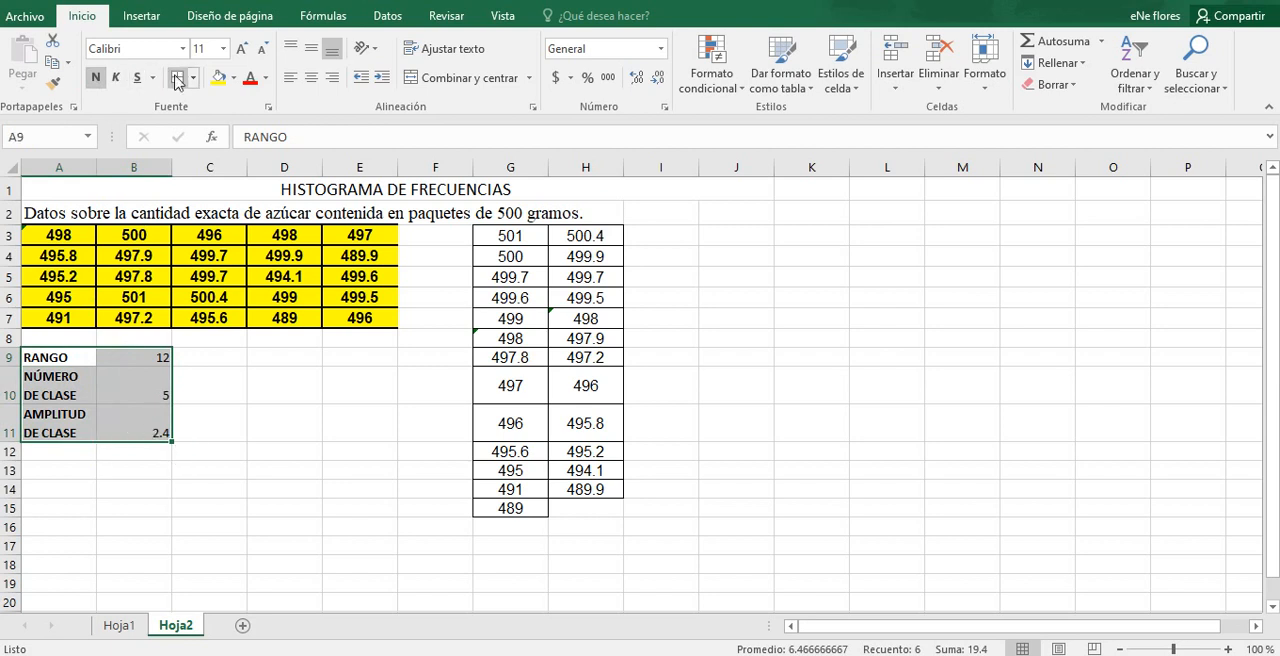
pyautogui.click(76, 456)
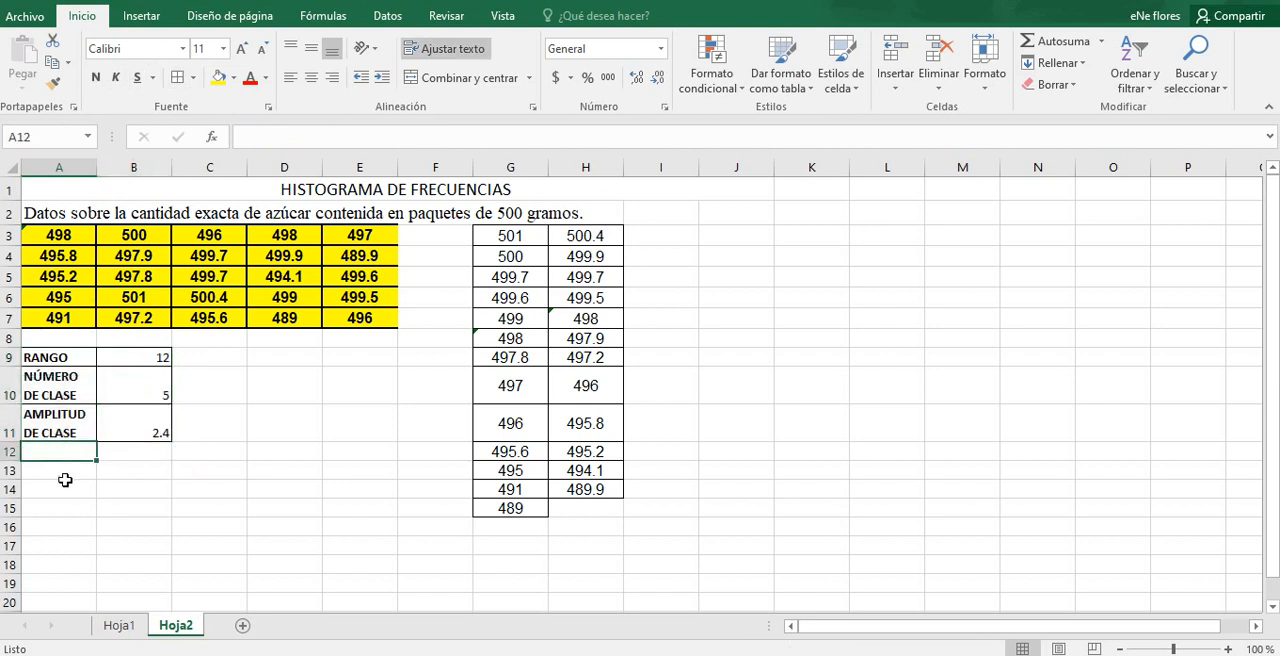
# Step: Enter the heading INTERVALO DE CLASE in A13
pyautogui.click(64, 480)
pyautogui.click(64, 470)
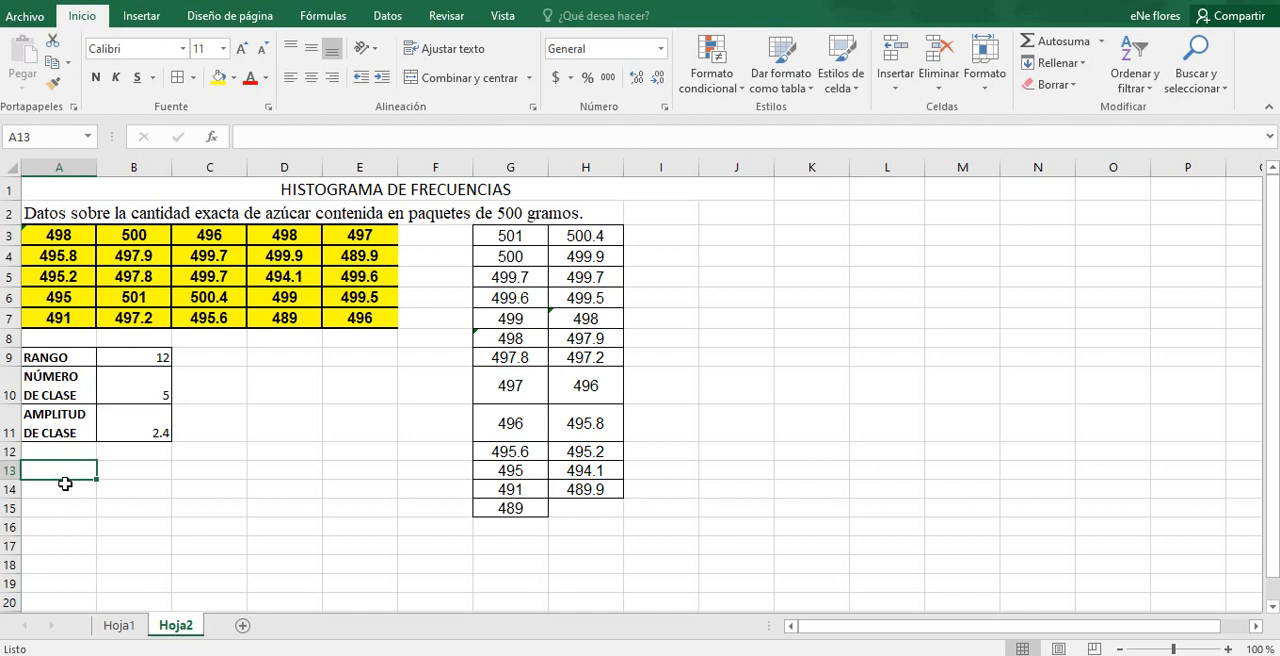
pyautogui.write('IB')
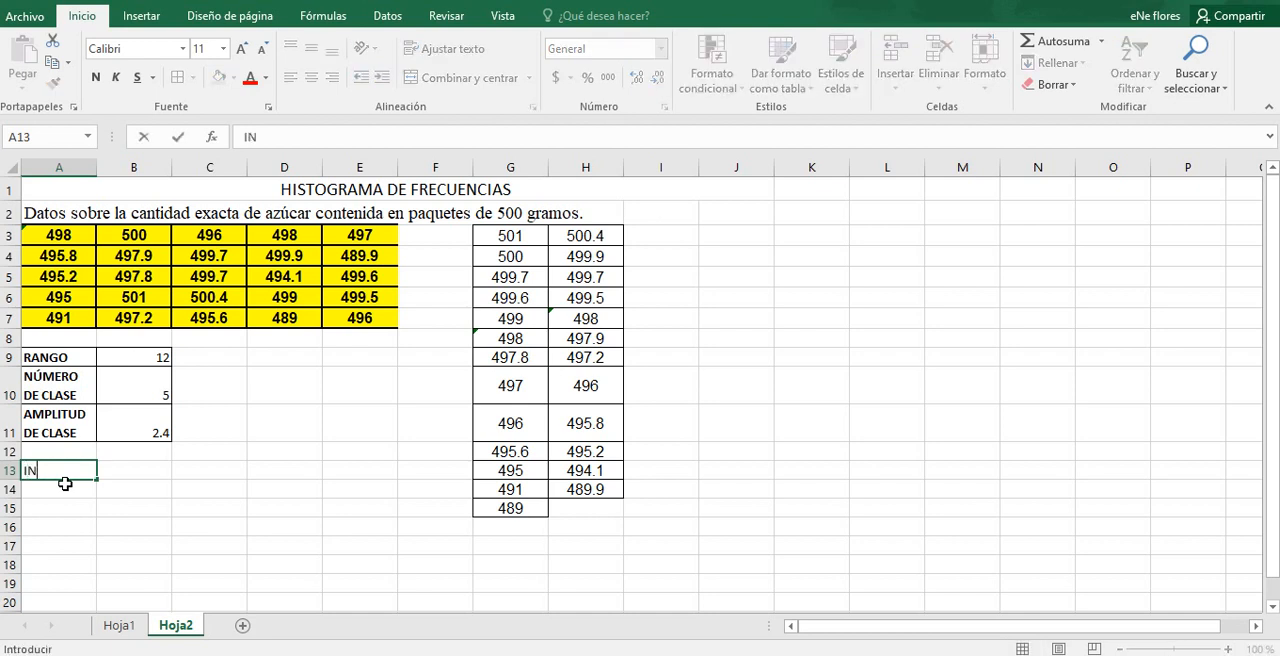
pyautogui.press('BackSpace')
pyautogui.press('BackSpace')
pyautogui.write('INTERVALO')
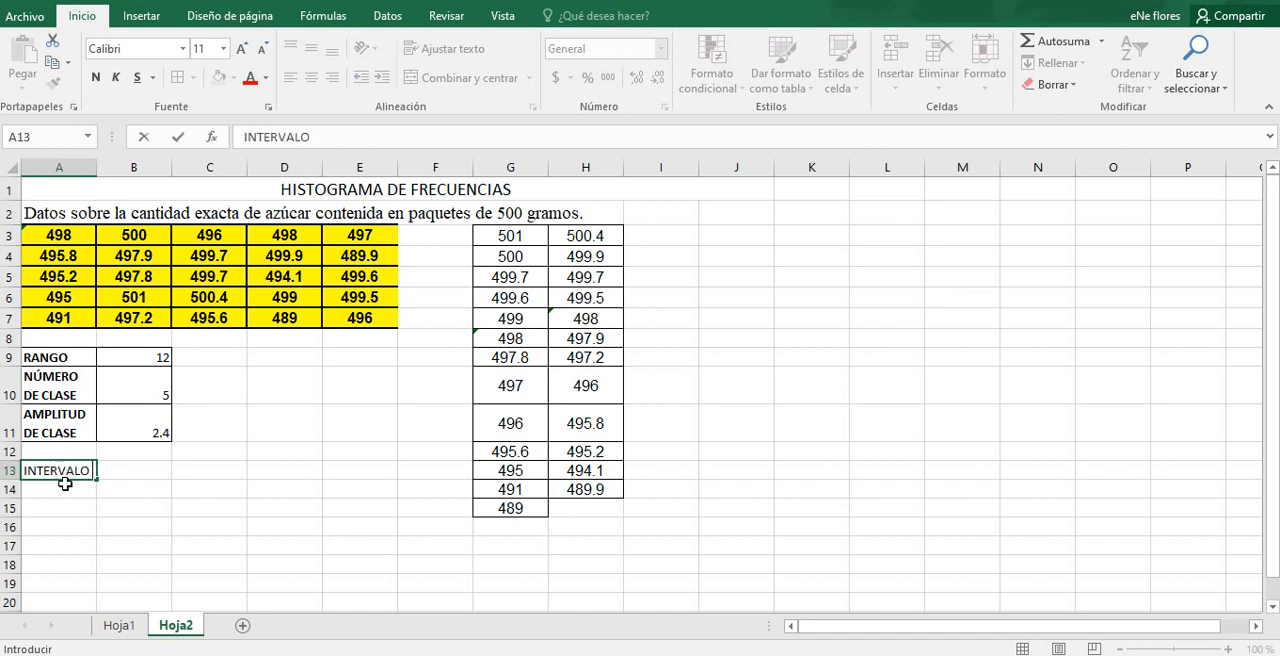
pyautogui.write(' DE CLASE')
pyautogui.press('Return')
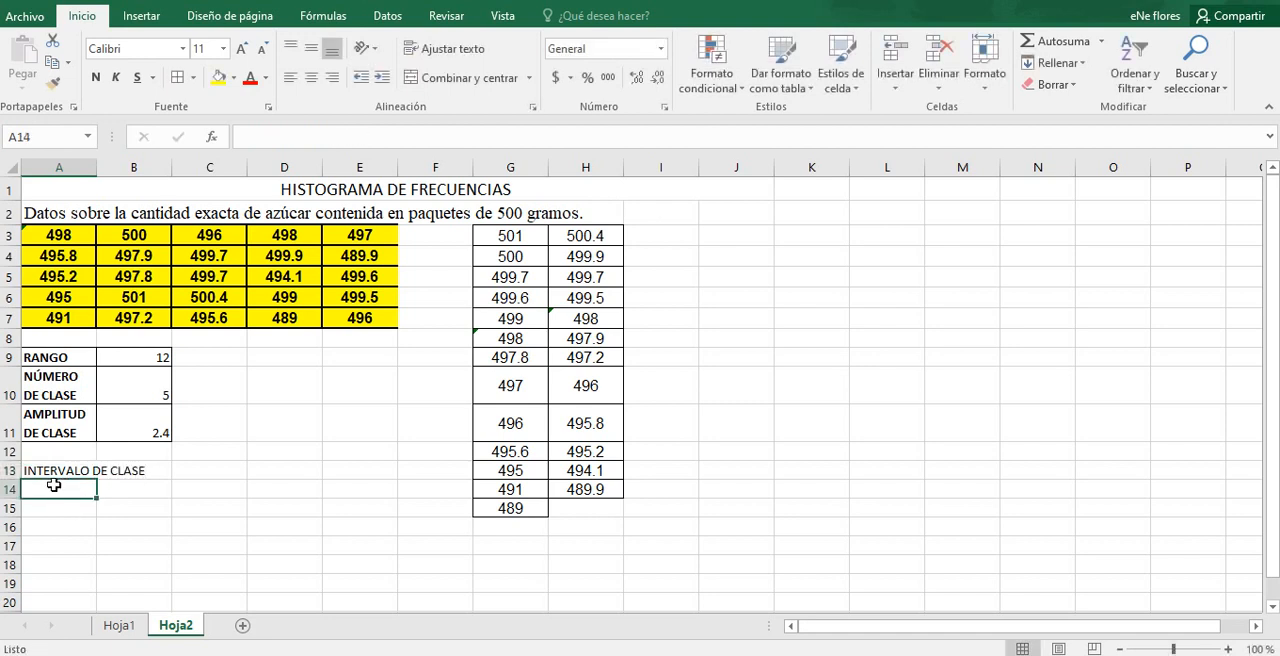
# Step: Label the interval columns DESDE in A14 and HASTA in B14
pyautogui.write('DES')
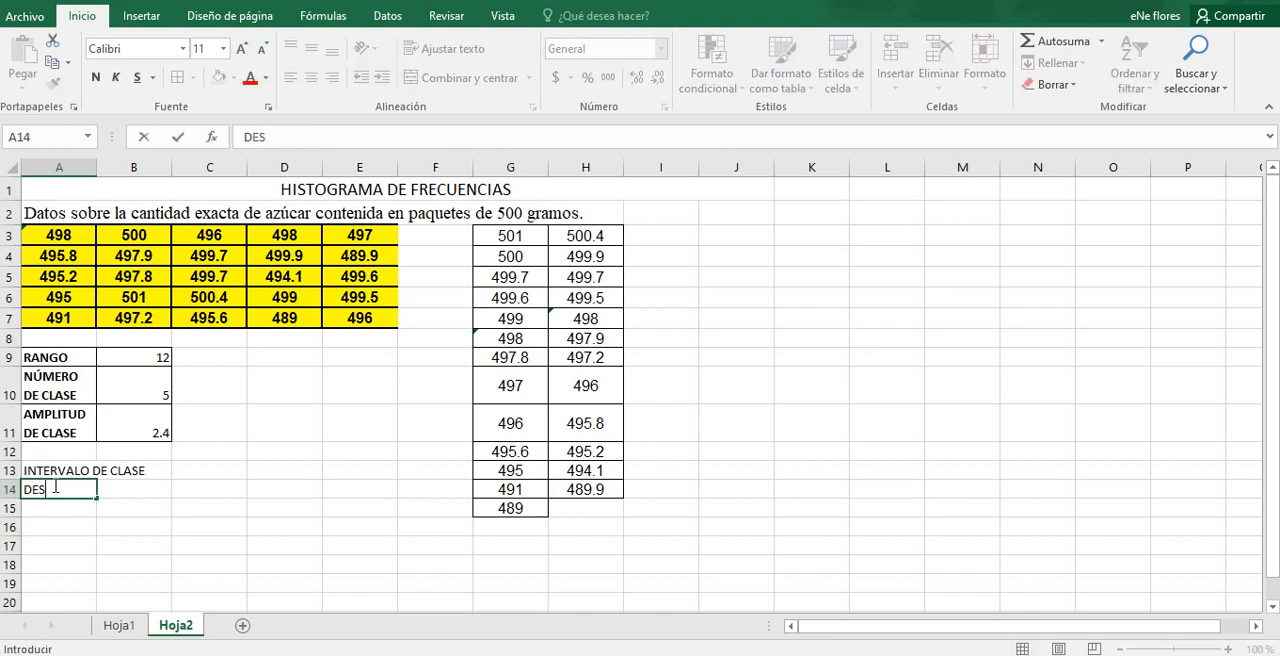
pyautogui.write('DE')
pyautogui.click(117, 485)
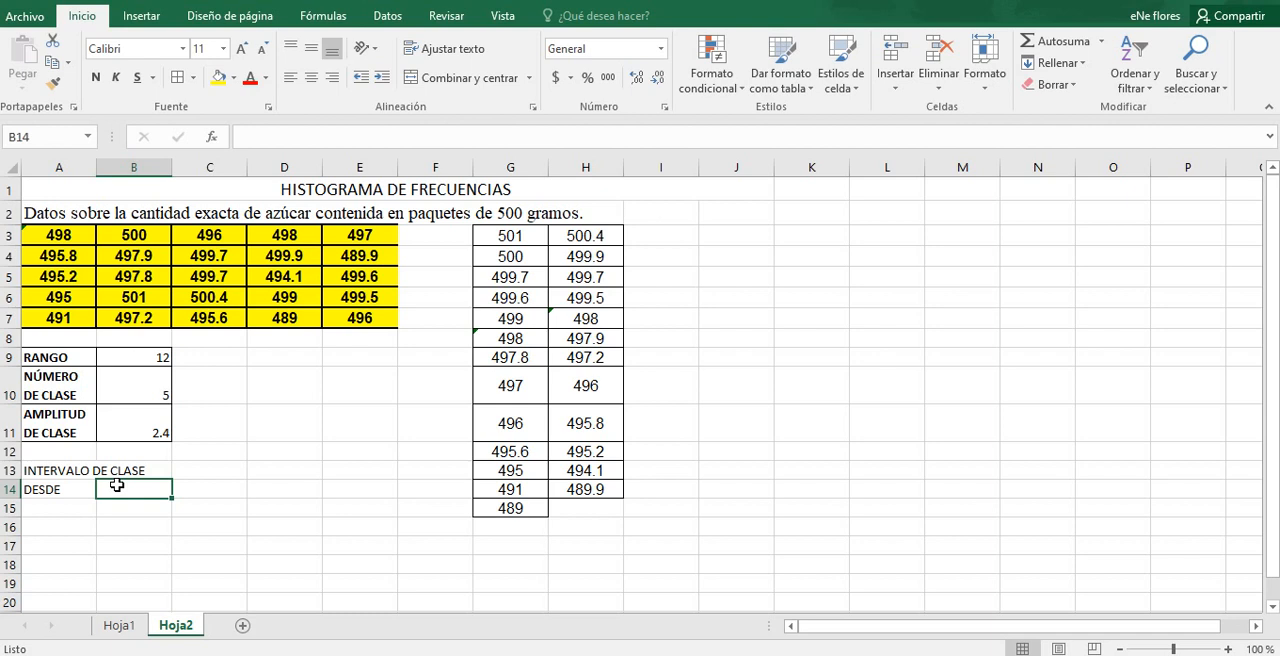
pyautogui.write('HASTA')
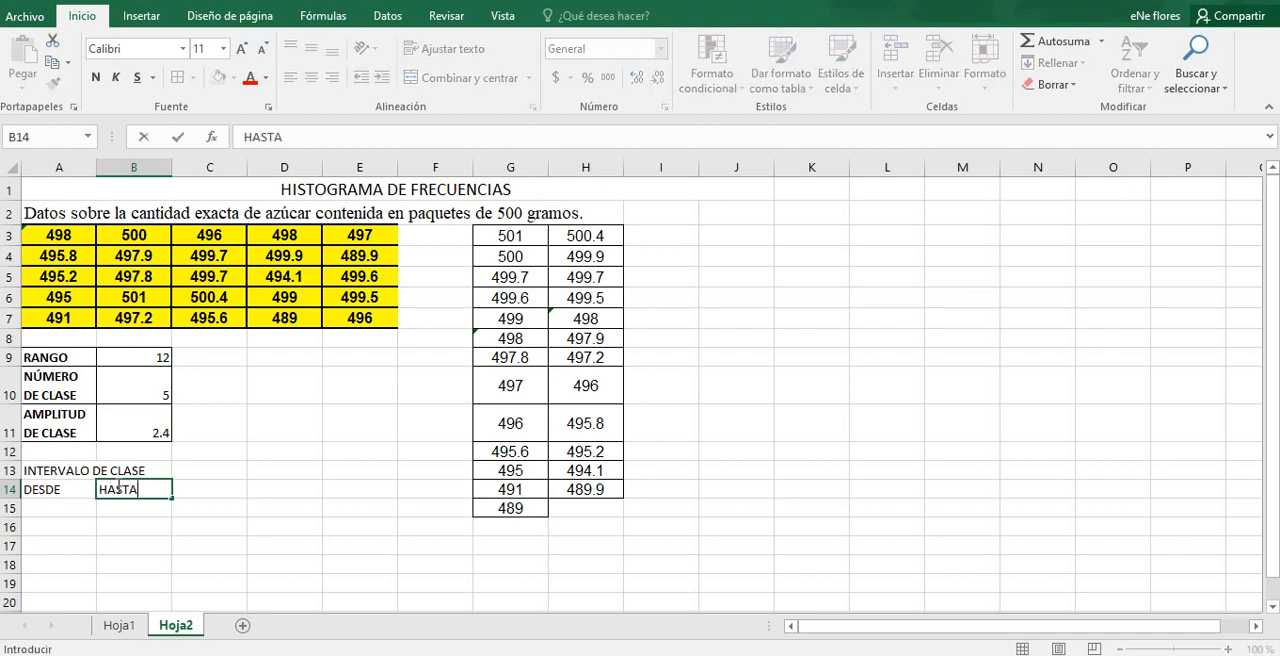
pyautogui.press('Return')
# Step: Set the first class's lower limit in A15 to the smallest data value with =G15
pyautogui.click(83, 506)
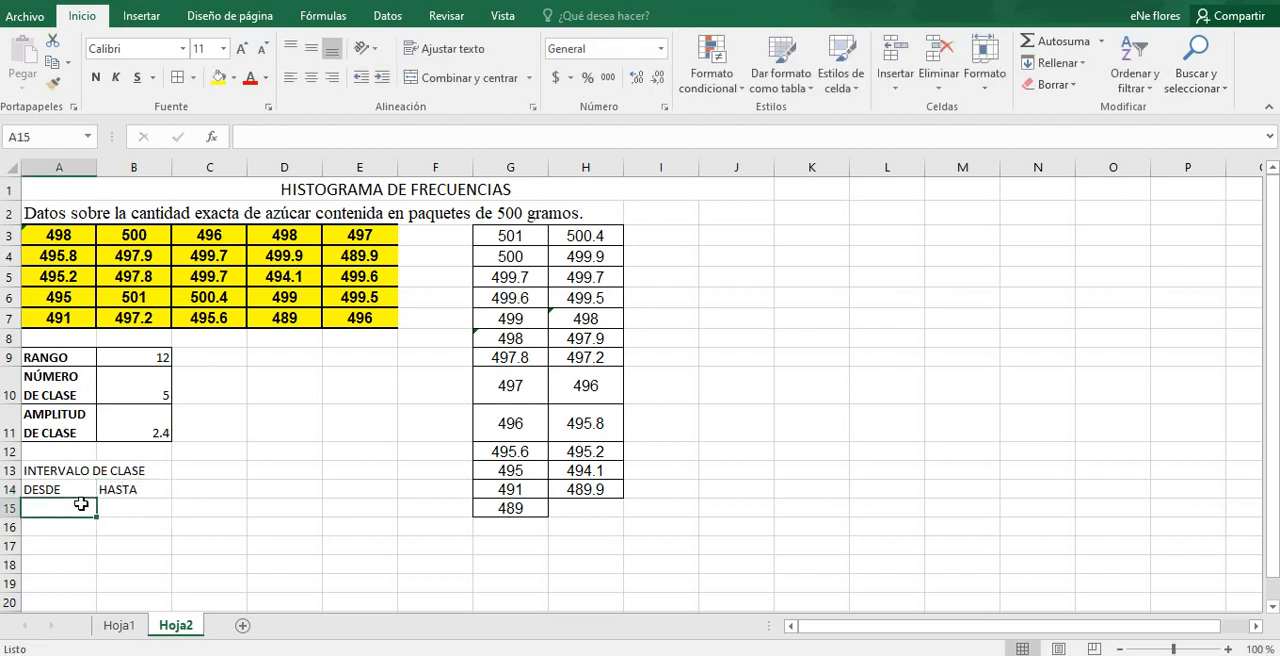
pyautogui.write('=')
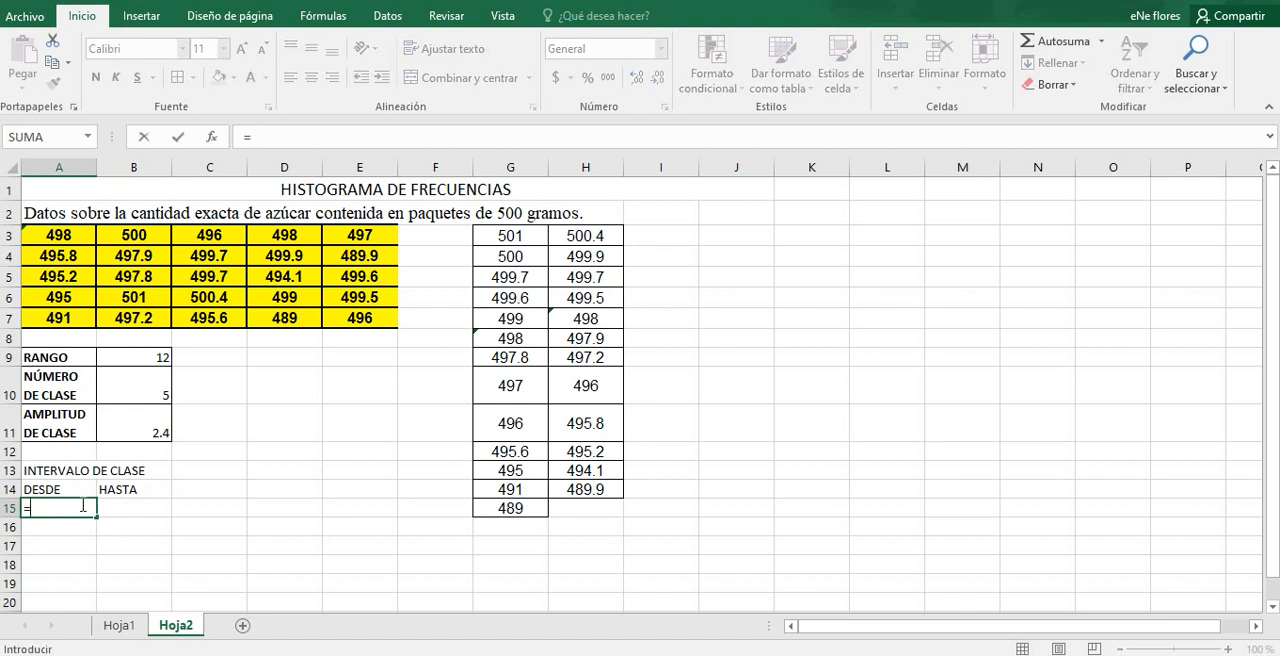
pyautogui.click(513, 507)
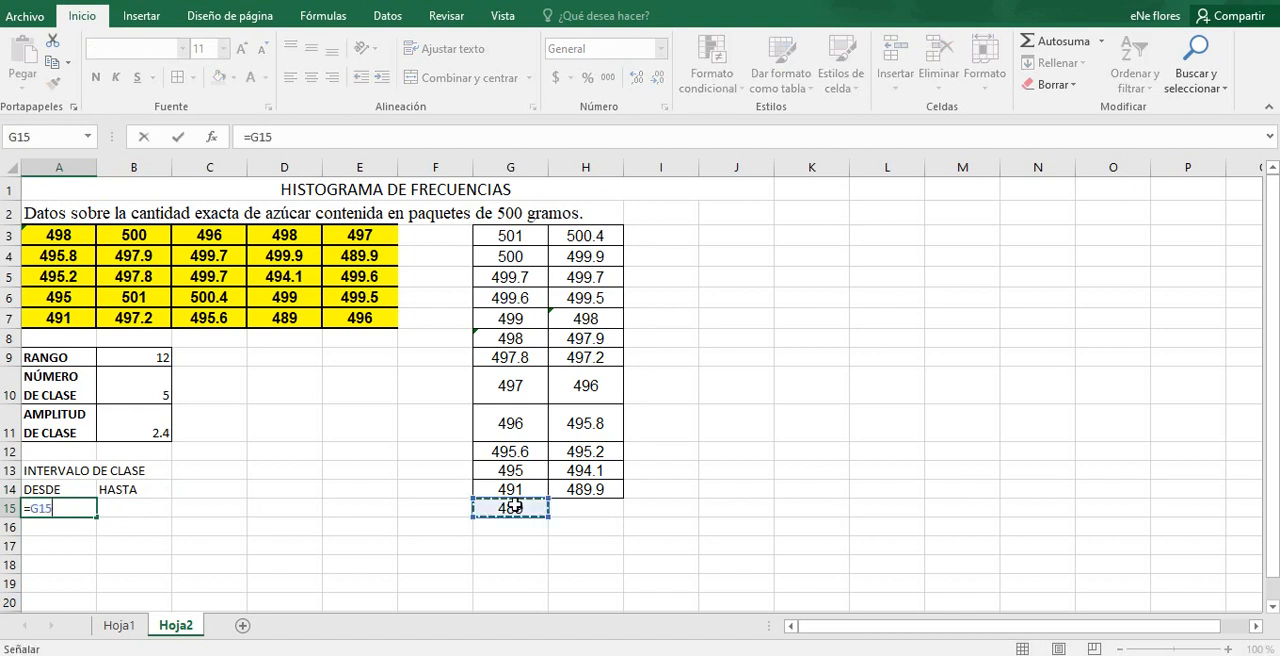
pyautogui.press('Return')
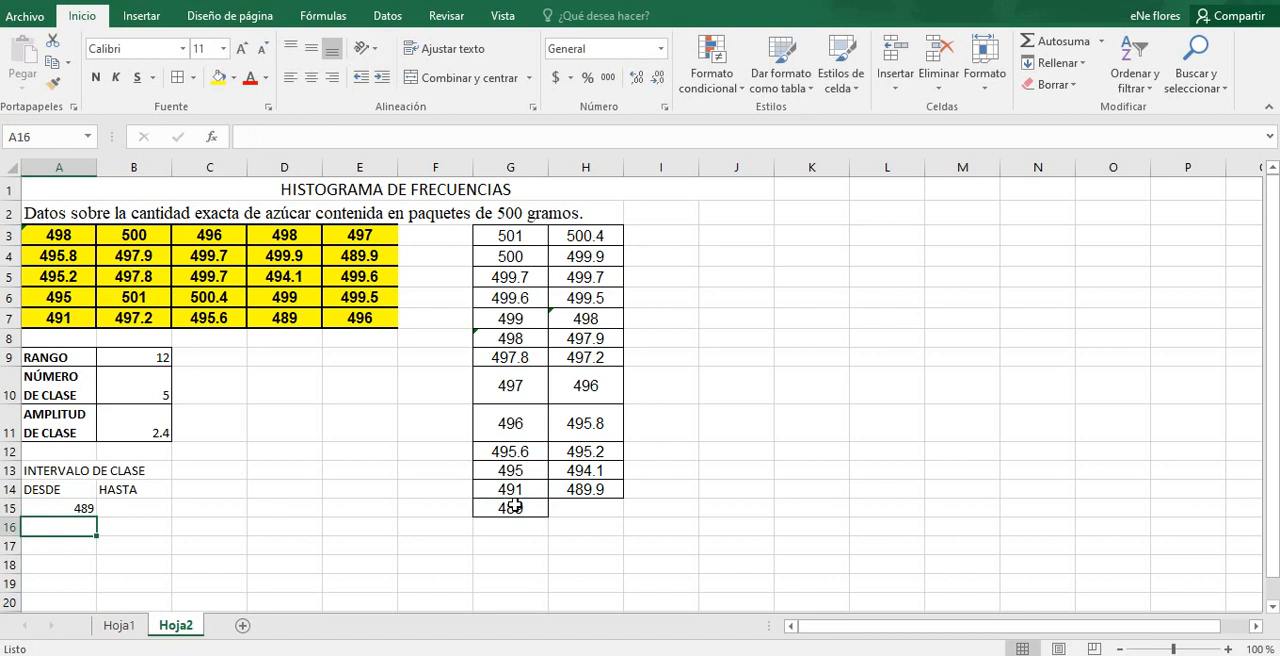
# Step: Calculate the first class's upper limit in B15 by adding the class width with =A15+B11
pyautogui.click(129, 510)
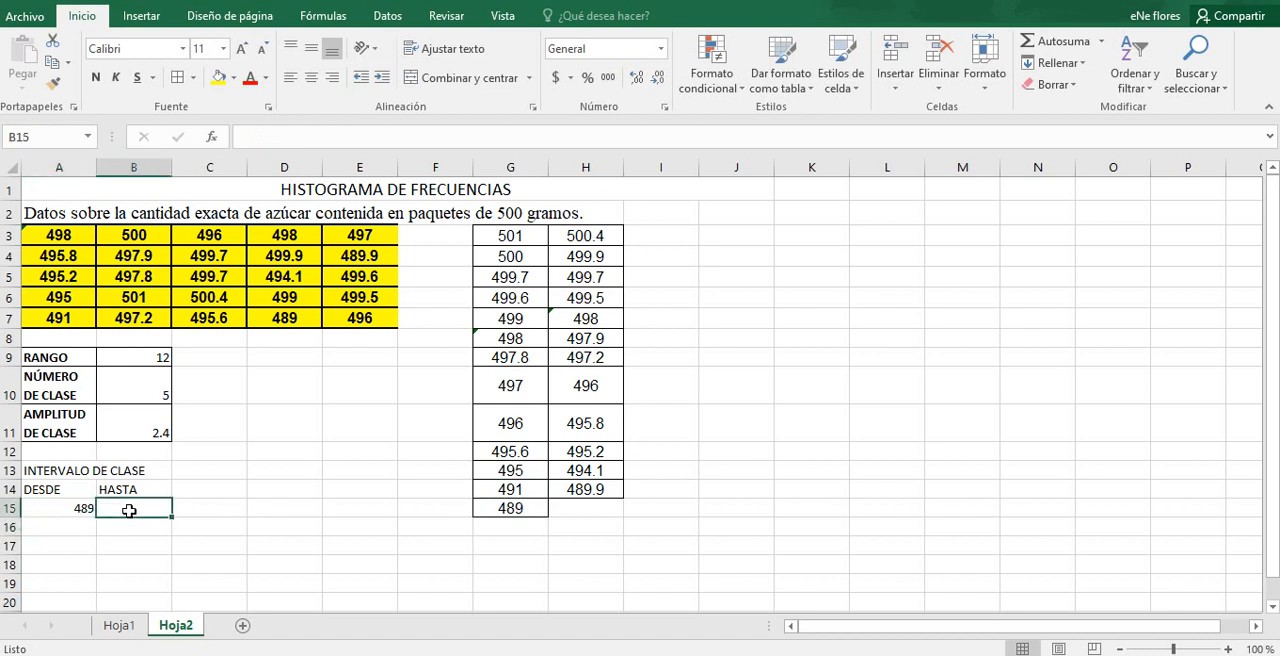
pyautogui.write('=')
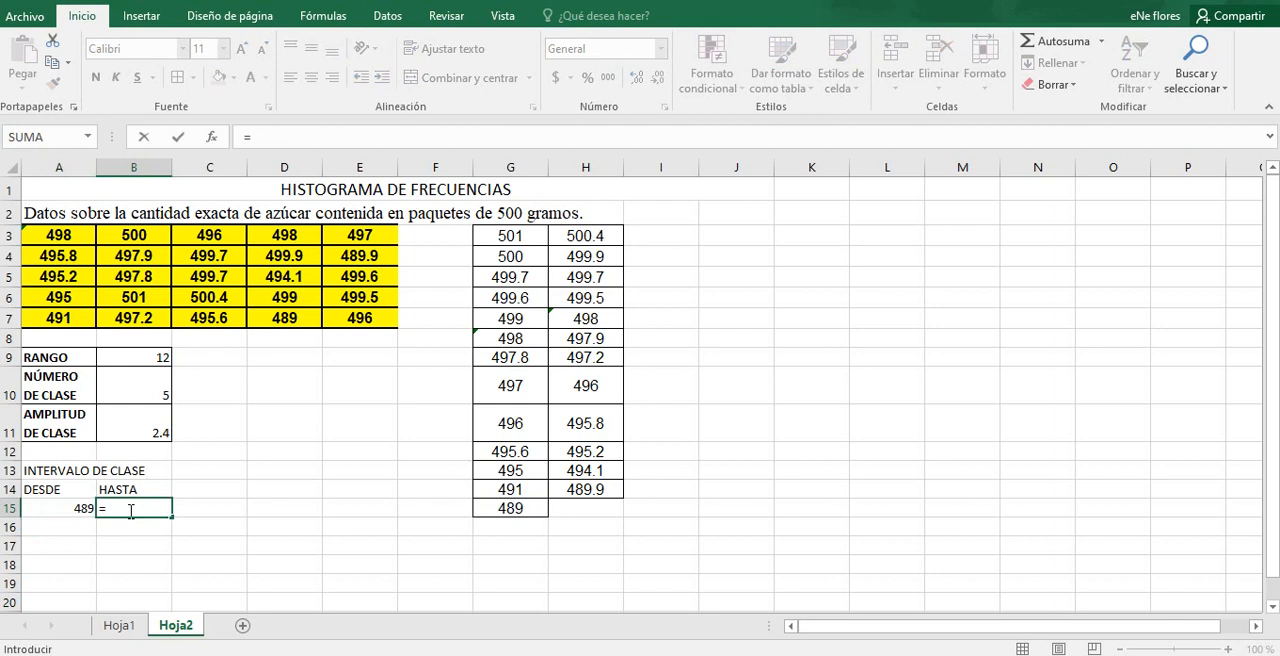
pyautogui.click(70, 509)
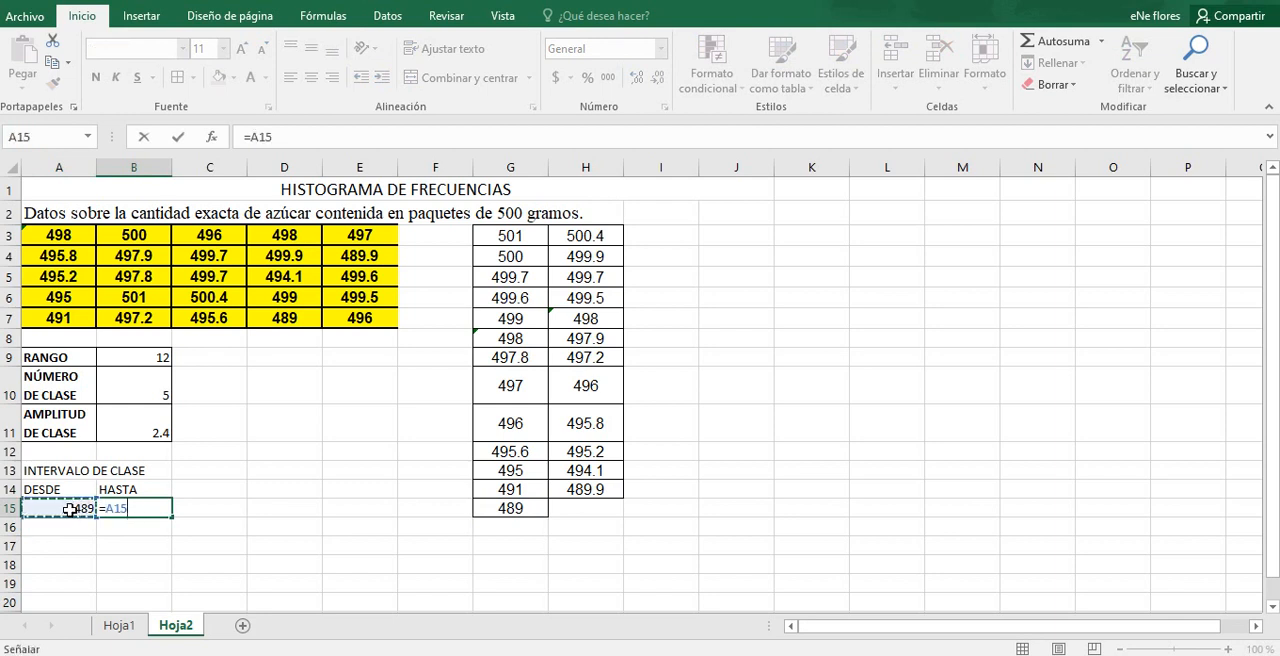
pyautogui.write('+')
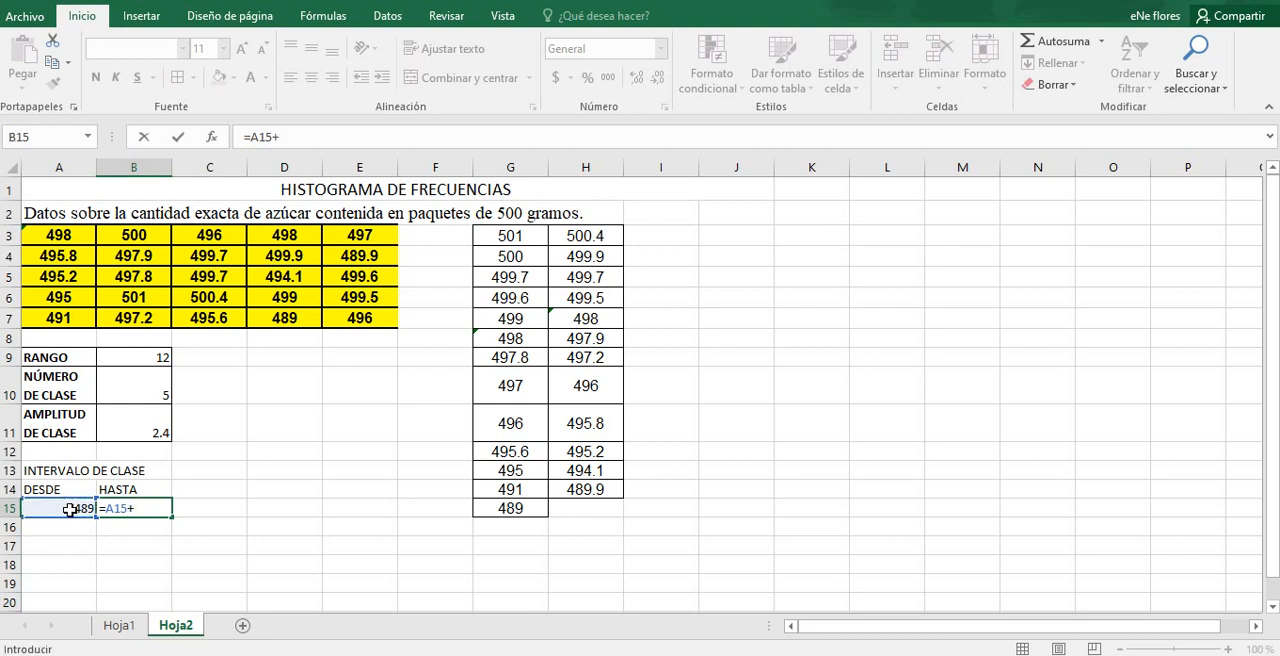
pyautogui.click(131, 421)
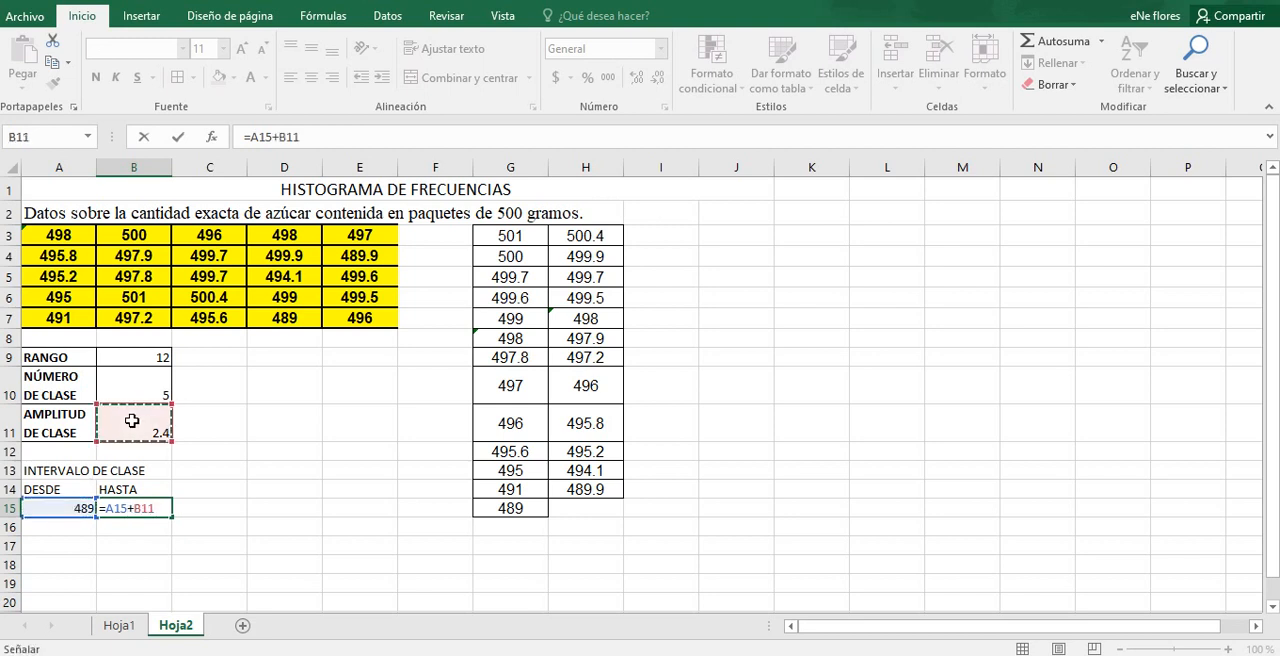
pyautogui.press('Return')
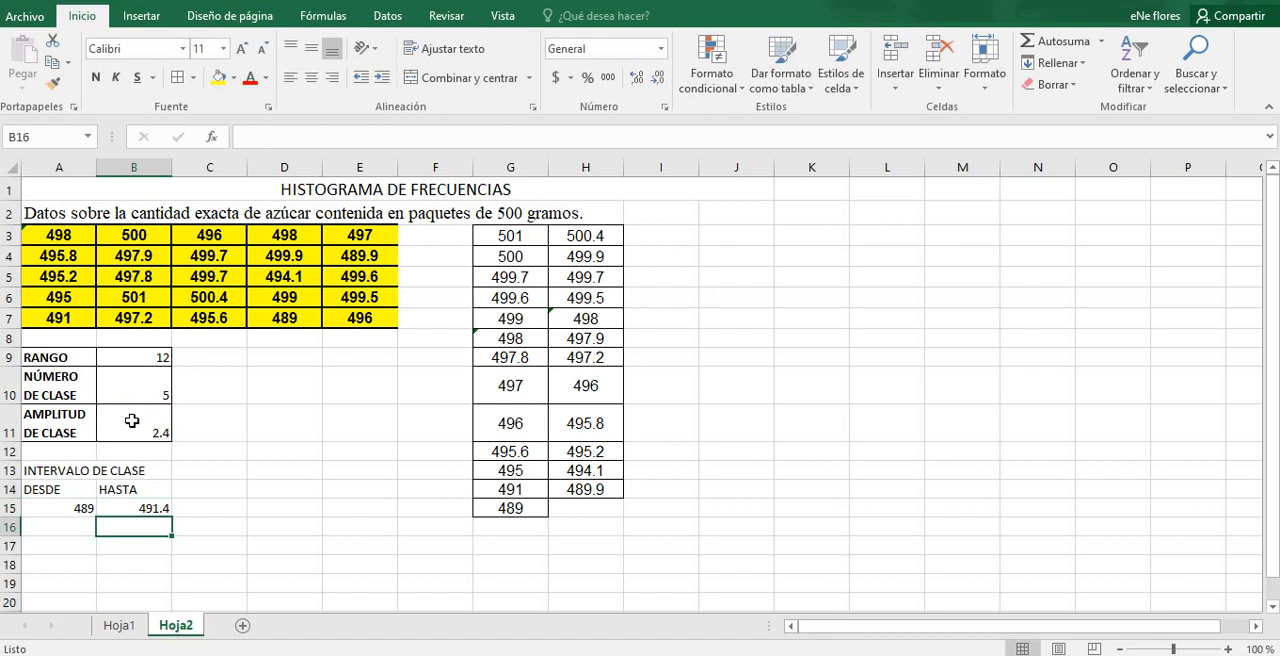
# Step: Start the second class in A16 at the previous upper limit with =B15
pyautogui.click(69, 525)
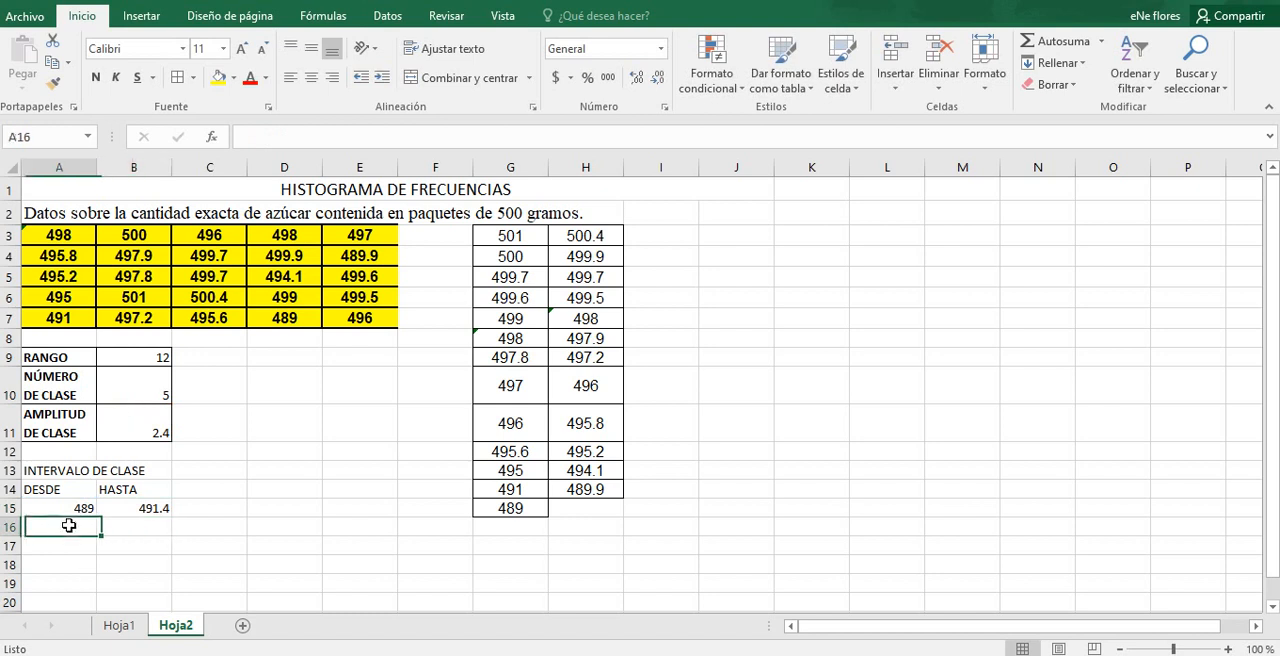
pyautogui.write('=')
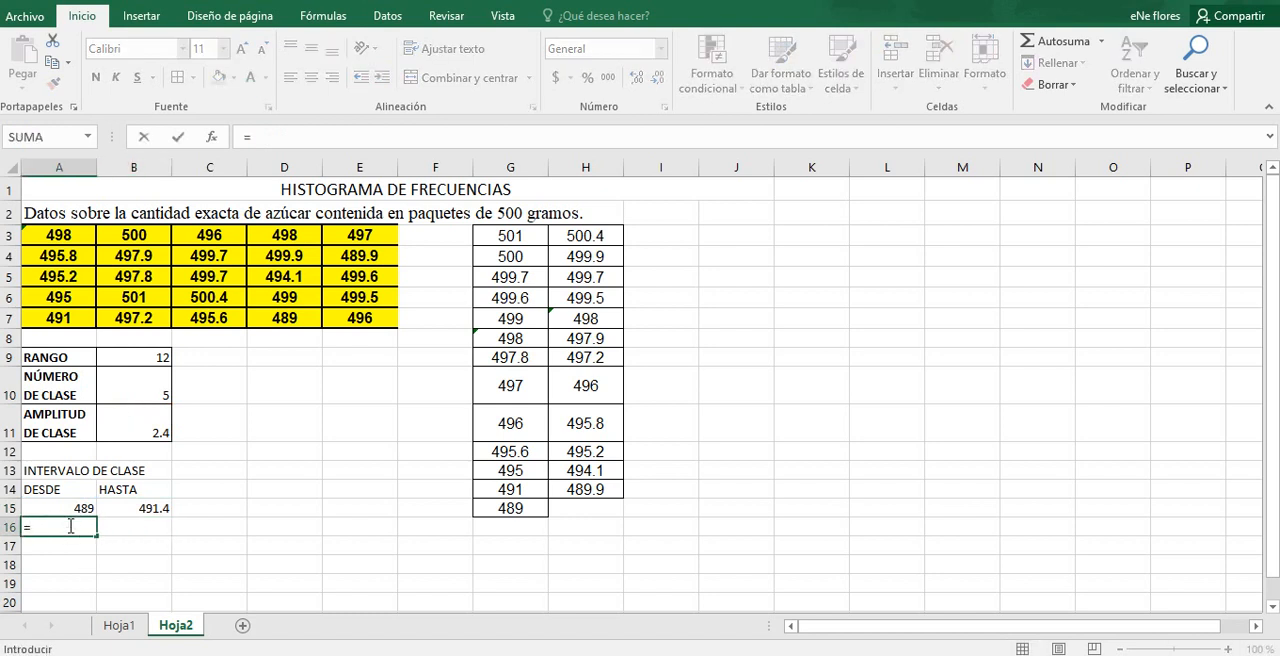
pyautogui.click(145, 508)
pyautogui.press('Return')
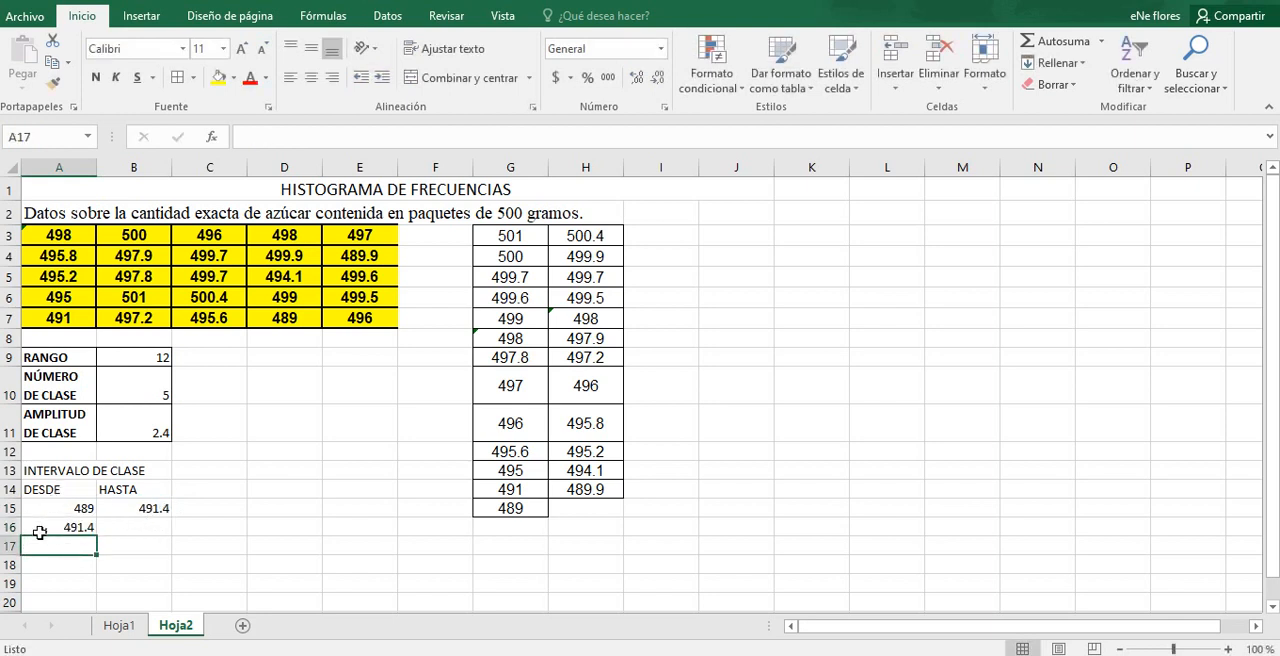
# Step: Calculate the second class's upper limit in B16 by adding the class width with =A16+B11
pyautogui.click(120, 531)
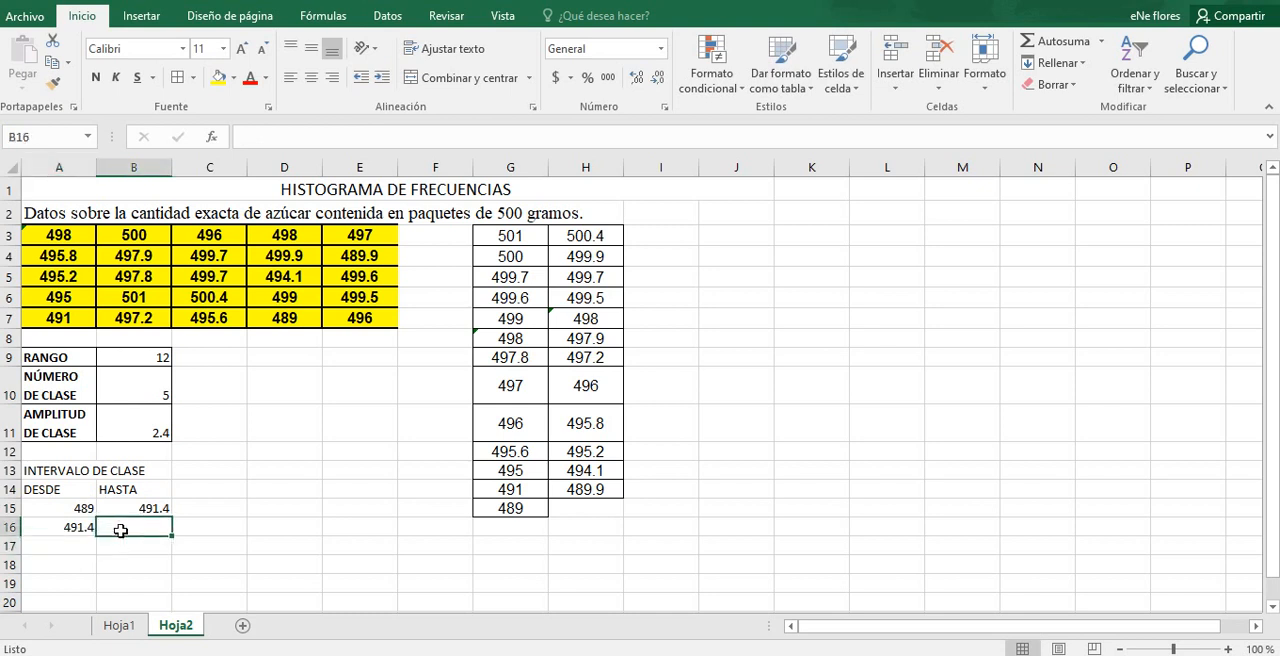
pyautogui.write('=')
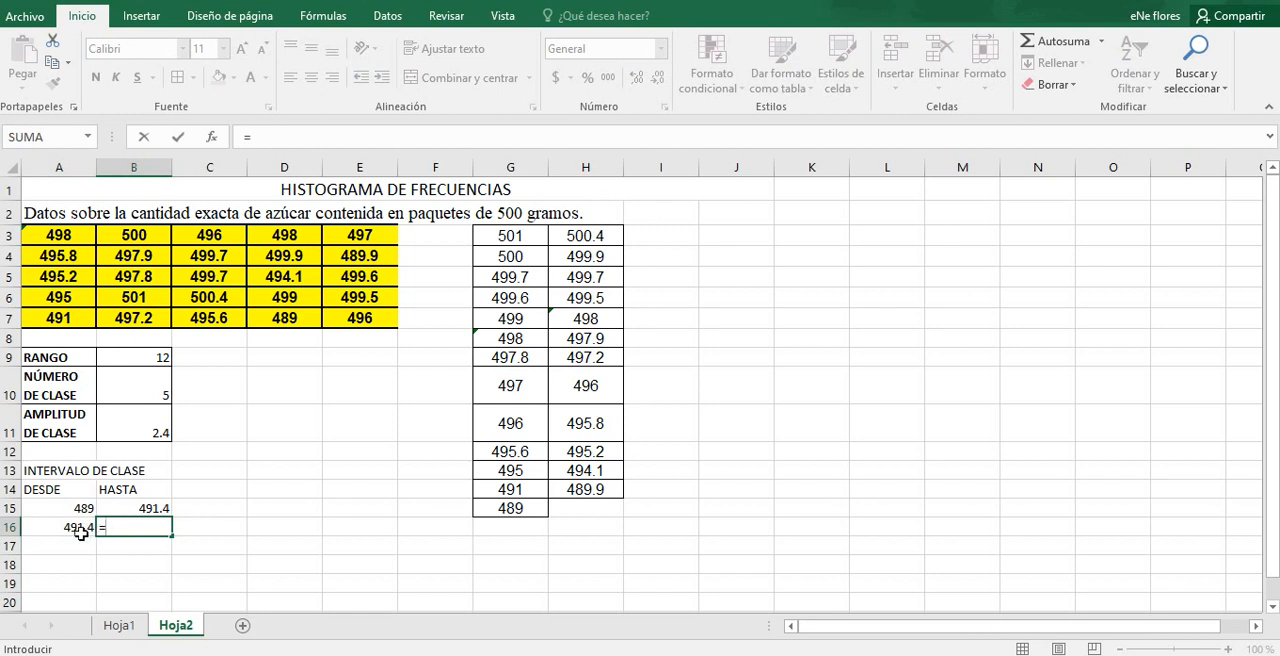
pyautogui.click(73, 529)
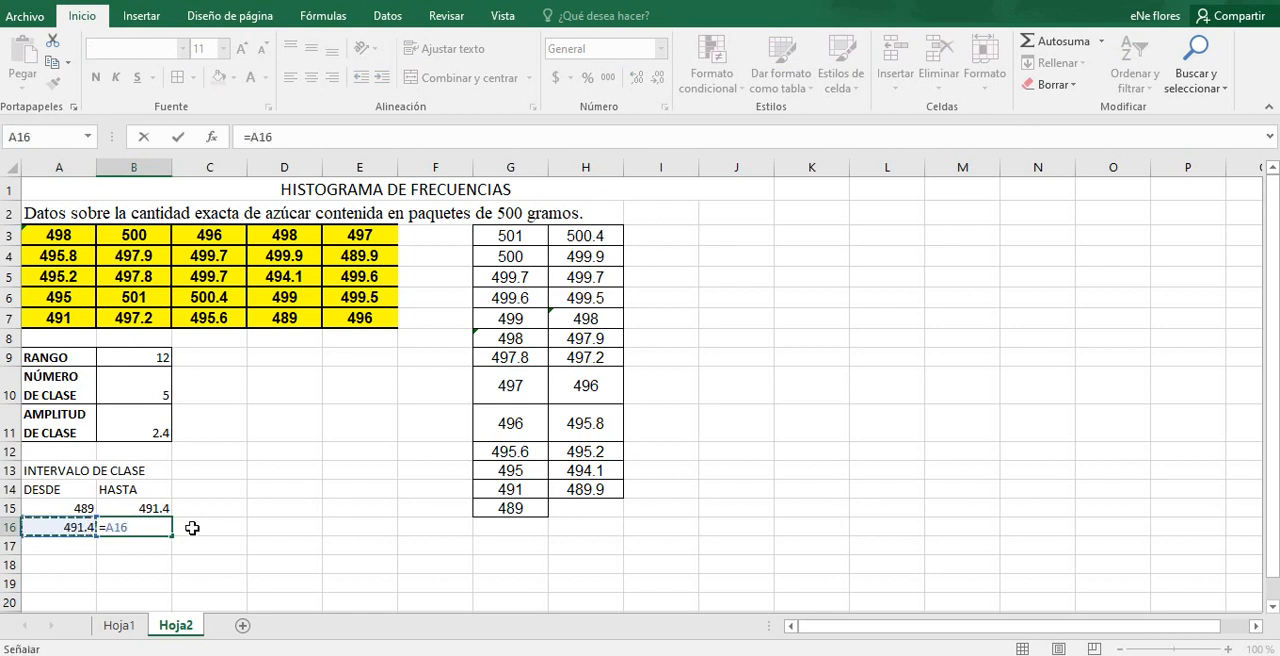
pyautogui.write('+')
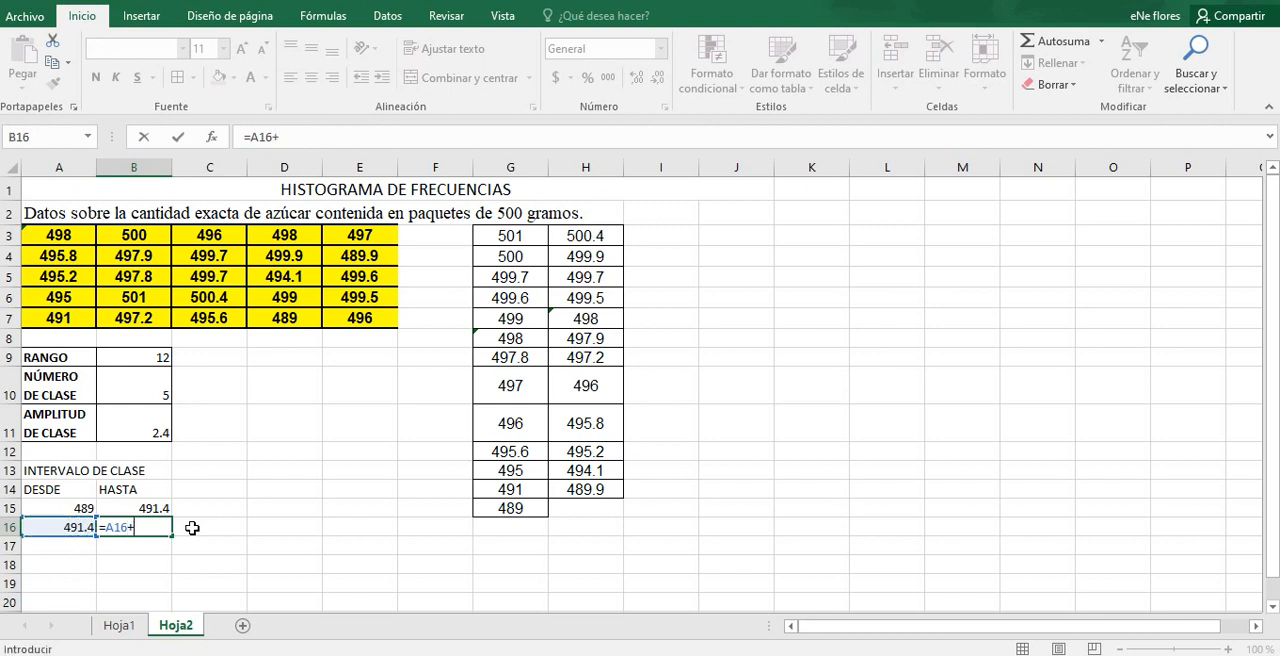
pyautogui.click(140, 424)
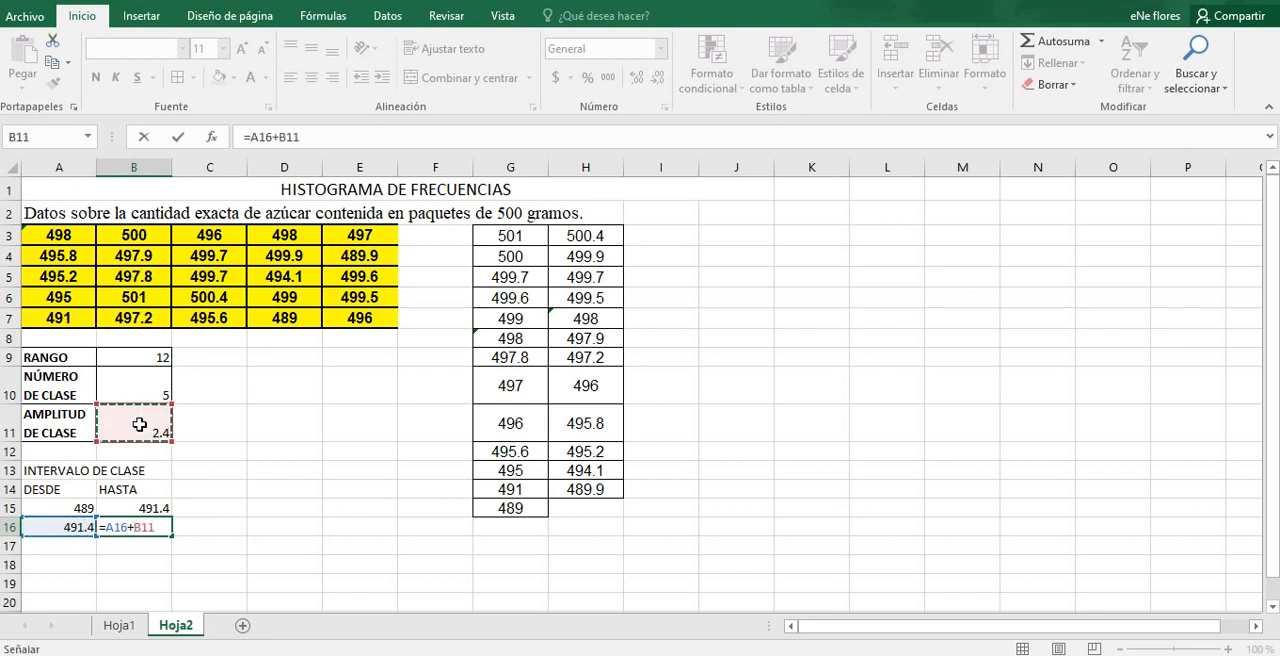
pyautogui.press('Return')
# Step: Start the third class in A17 at the previous upper limit with =B16
pyautogui.click(80, 545)
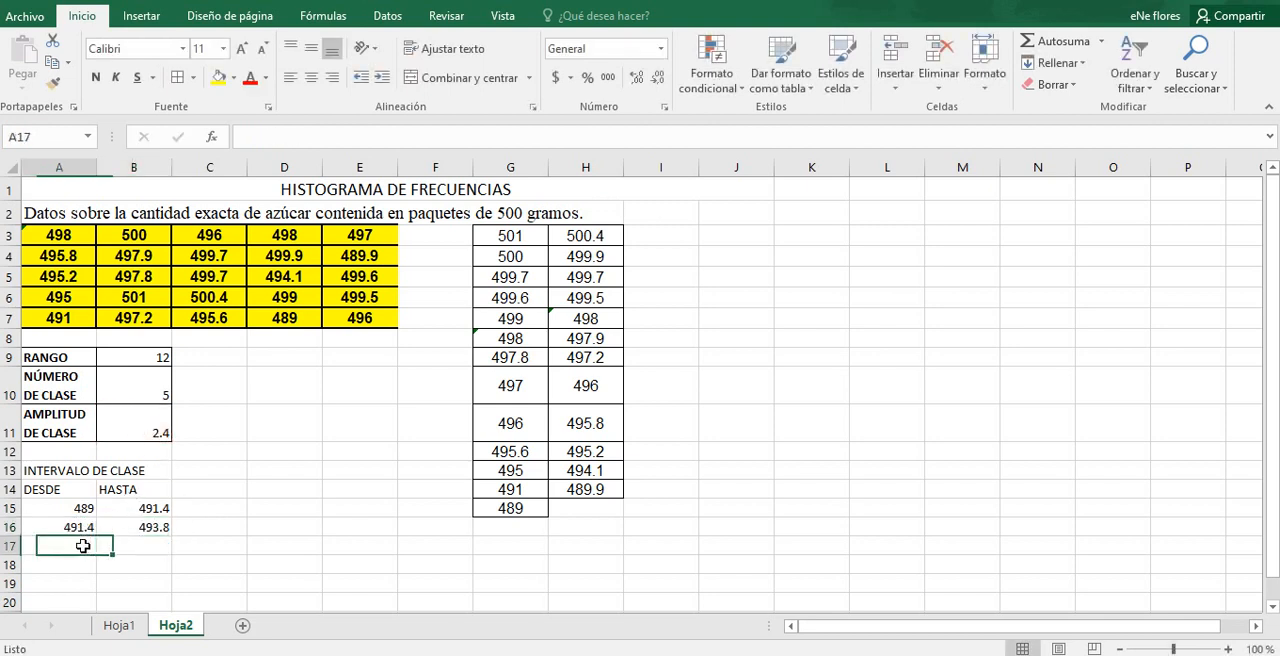
pyautogui.write('=')
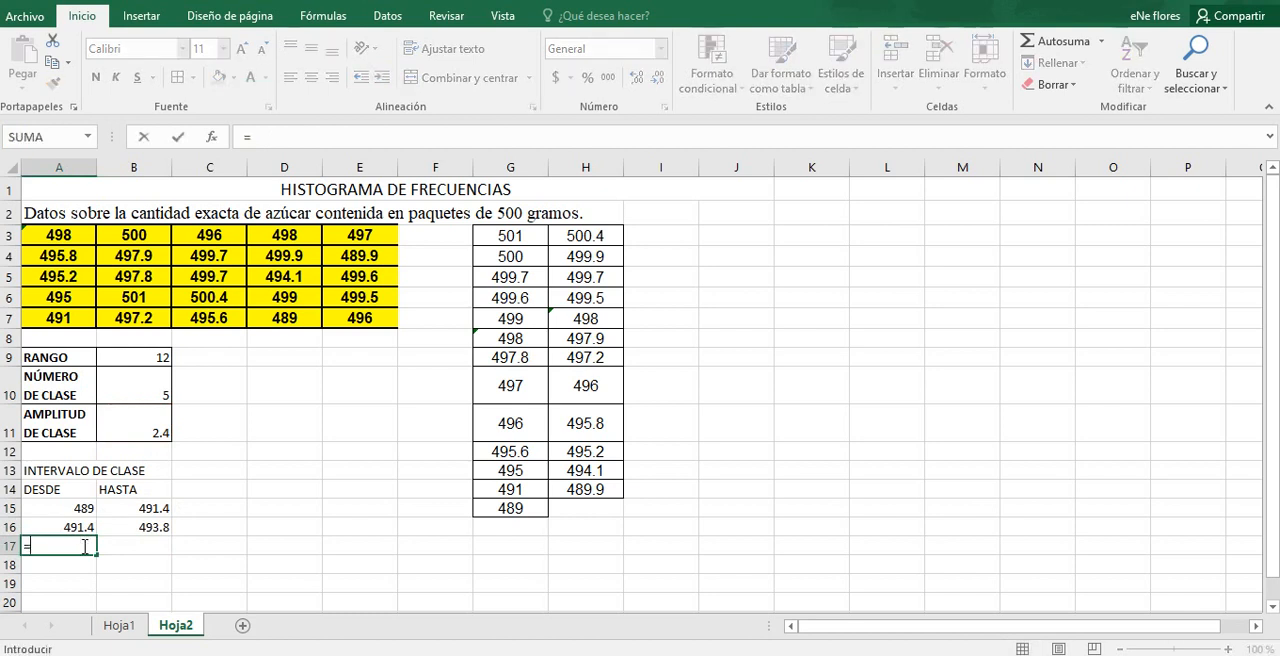
pyautogui.click(156, 528)
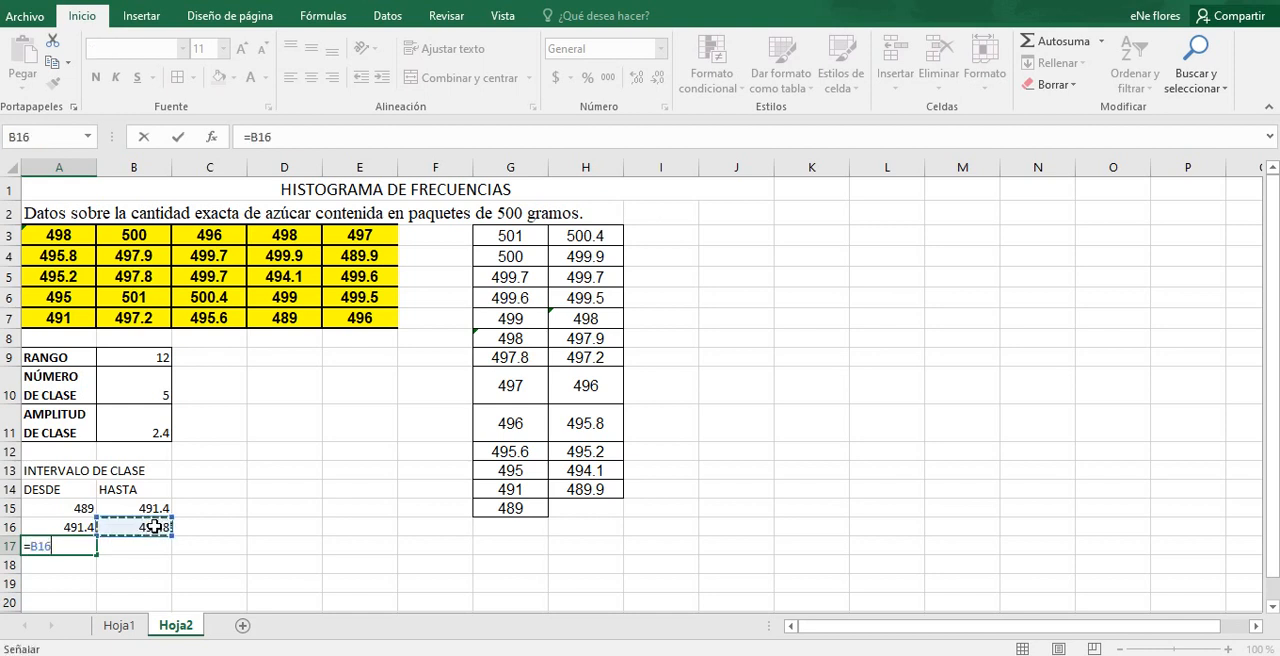
pyautogui.press('Return')
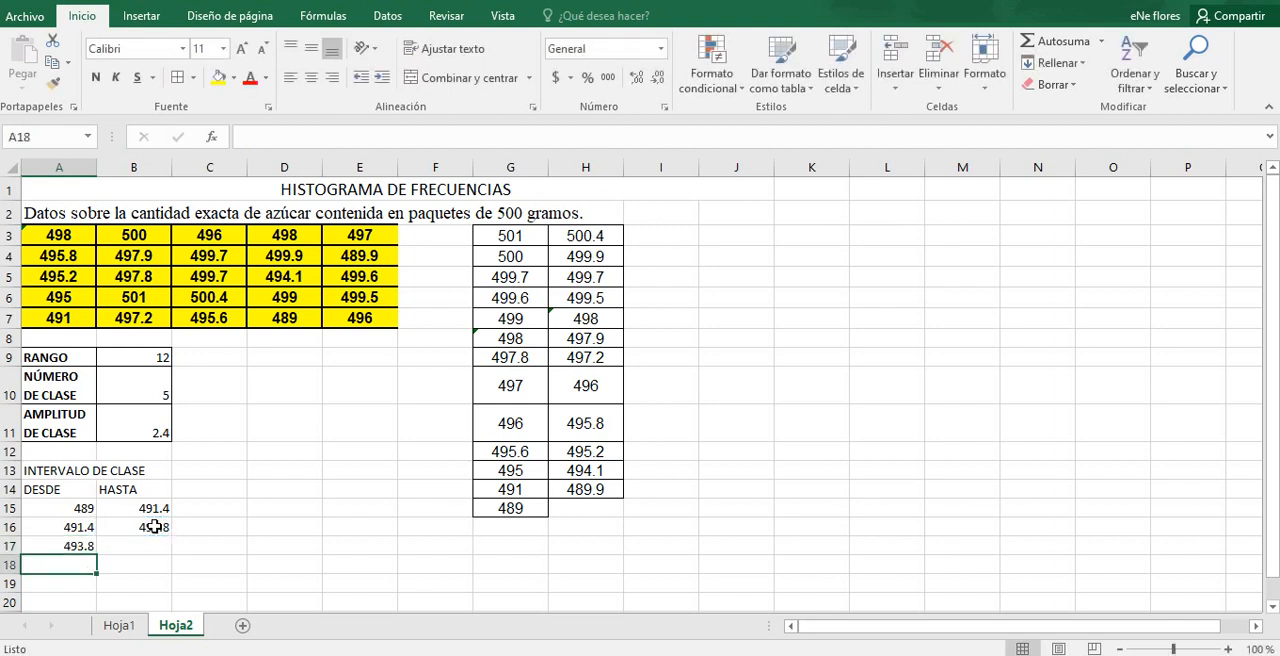
# Step: Calculate the third class's upper limit in B17 by adding the class width with =A17+B11
pyautogui.click(134, 544)
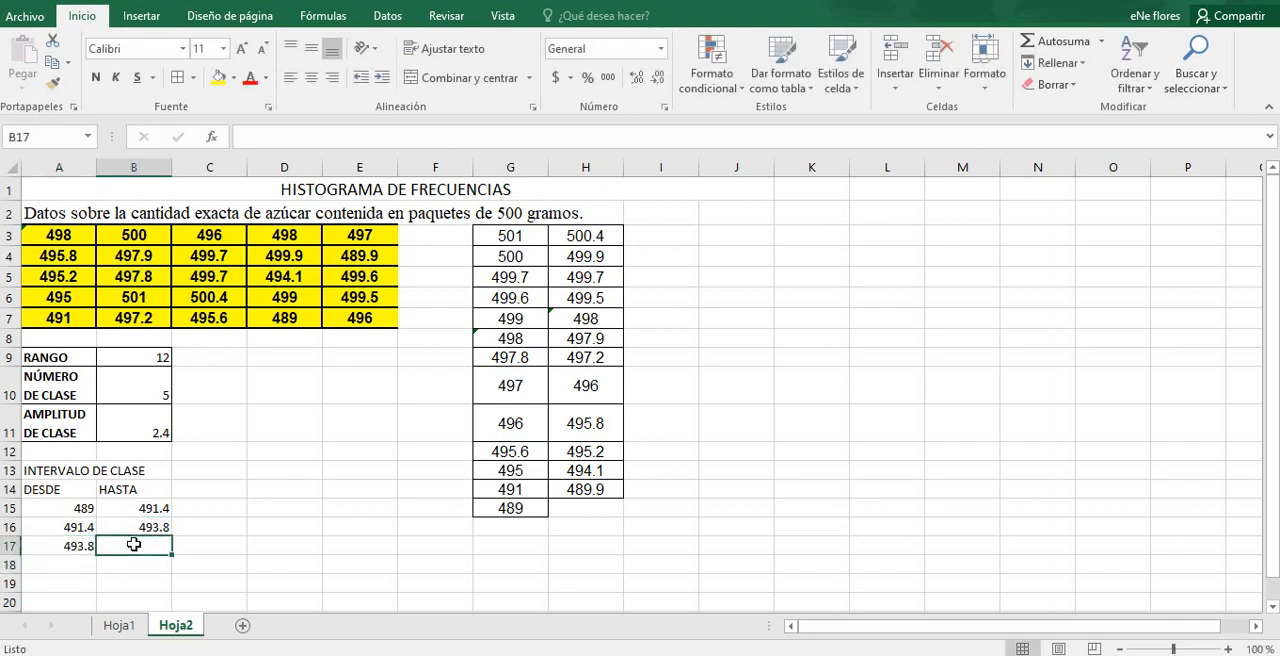
pyautogui.write('=')
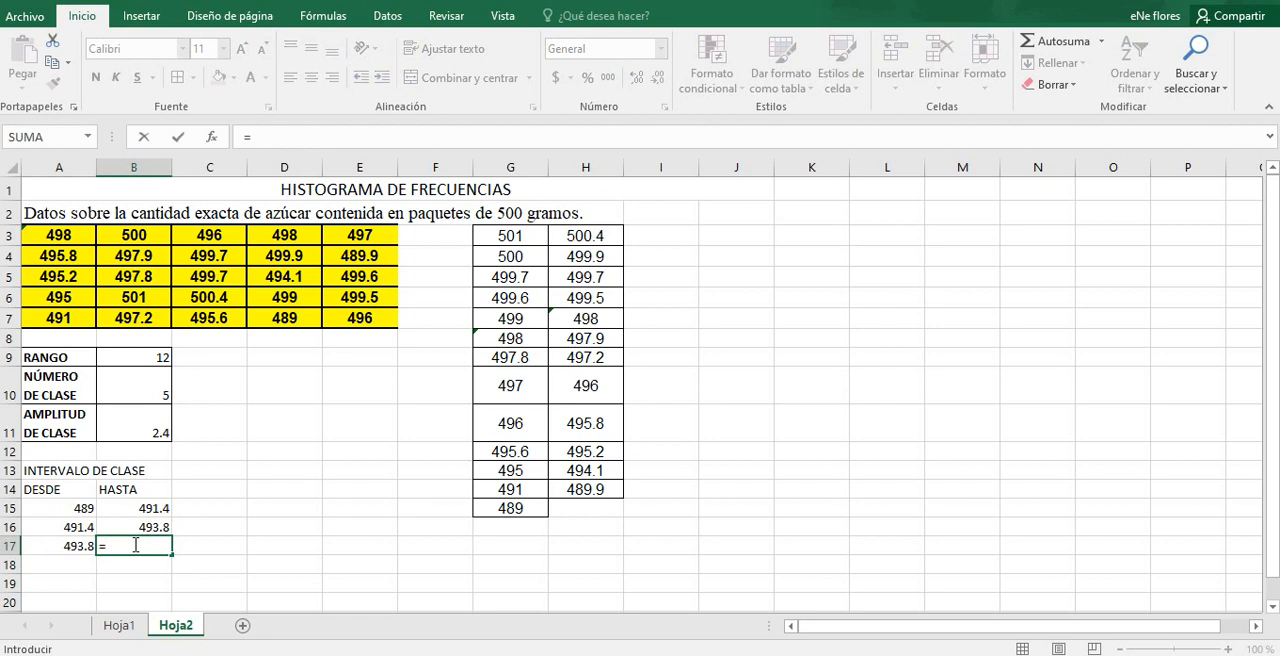
pyautogui.click(87, 548)
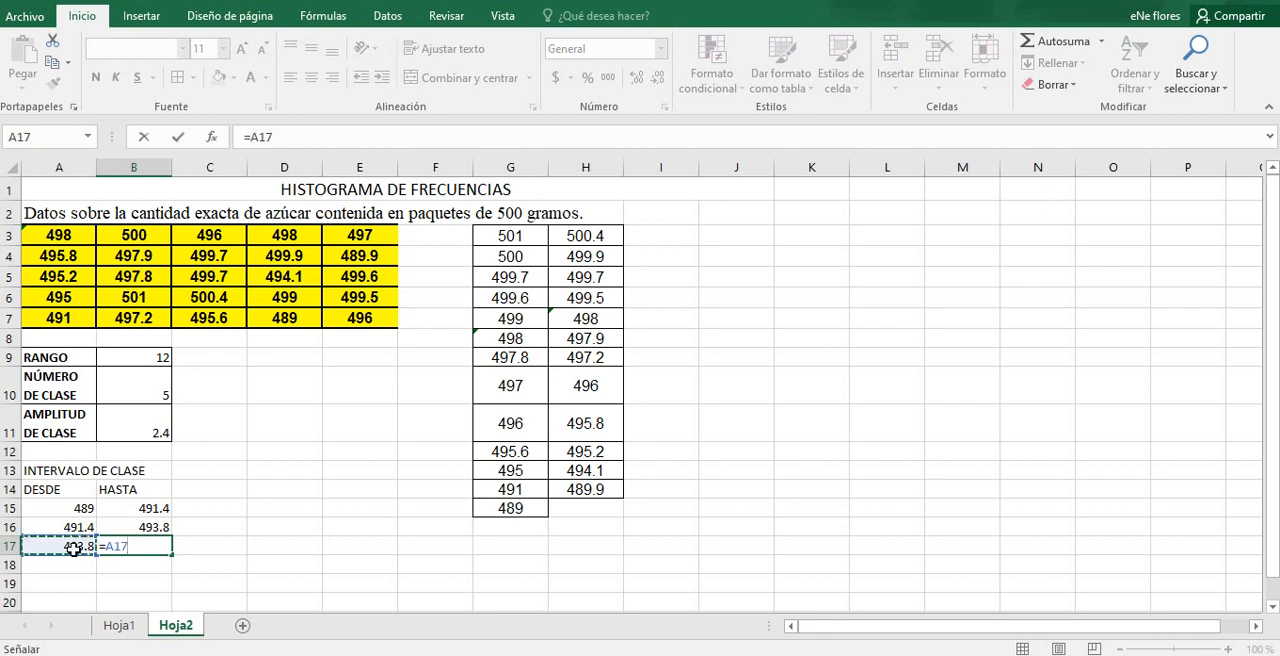
pyautogui.write('+')
pyautogui.click(130, 429)
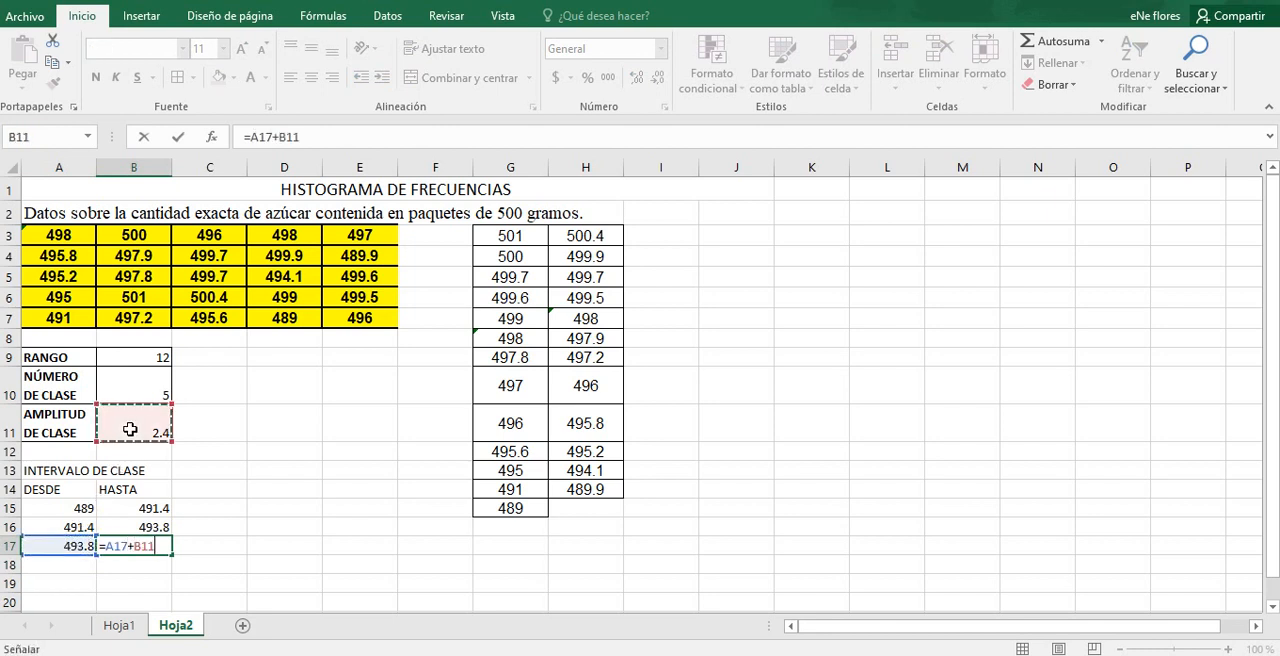
pyautogui.press('Return')
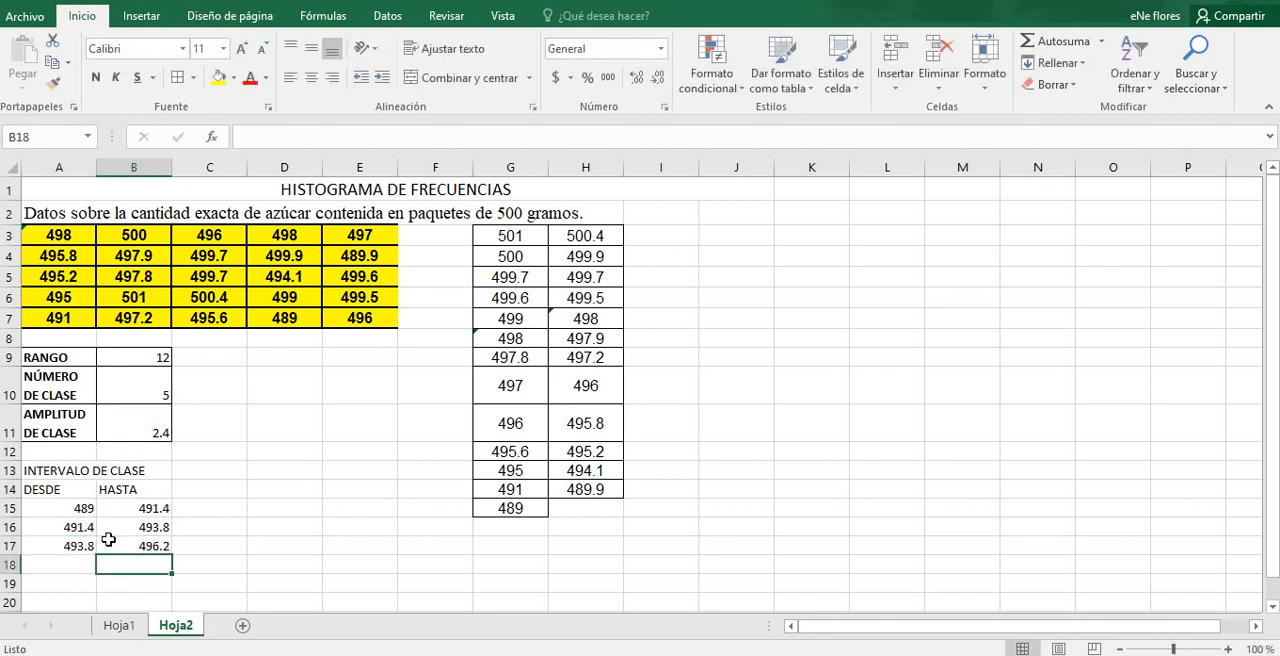
# Step: Start the fourth class in A18 at the previous upper limit with =B17
pyautogui.click(79, 561)
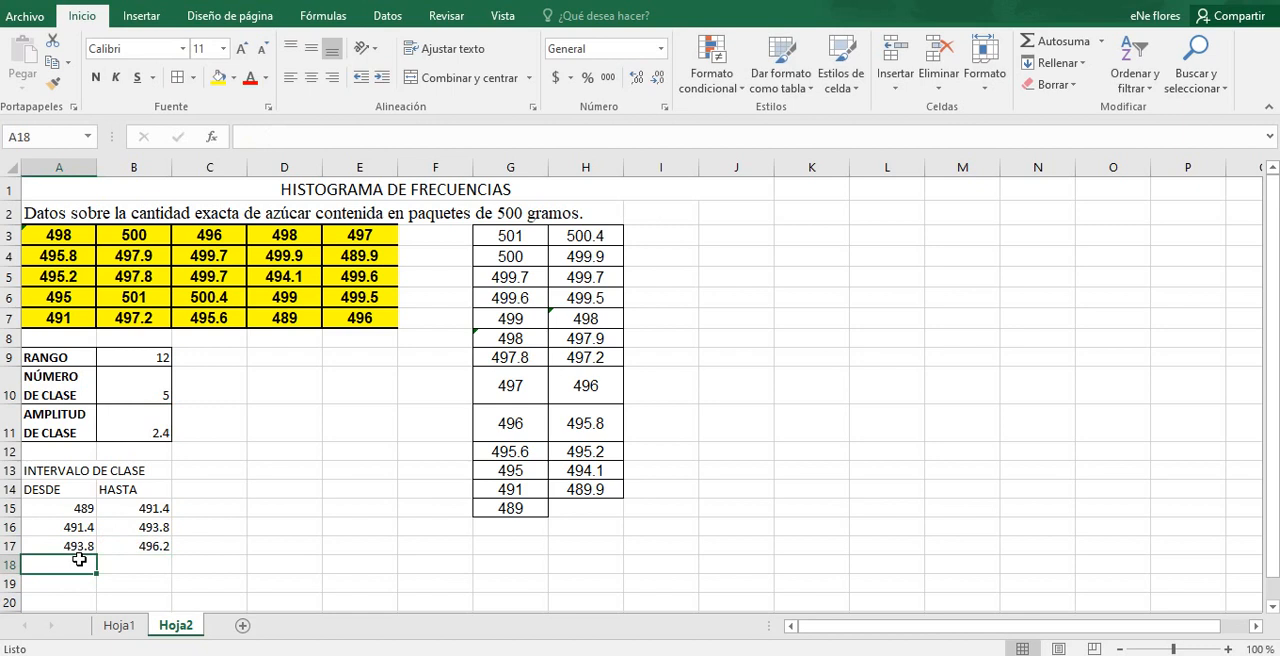
pyautogui.write('=')
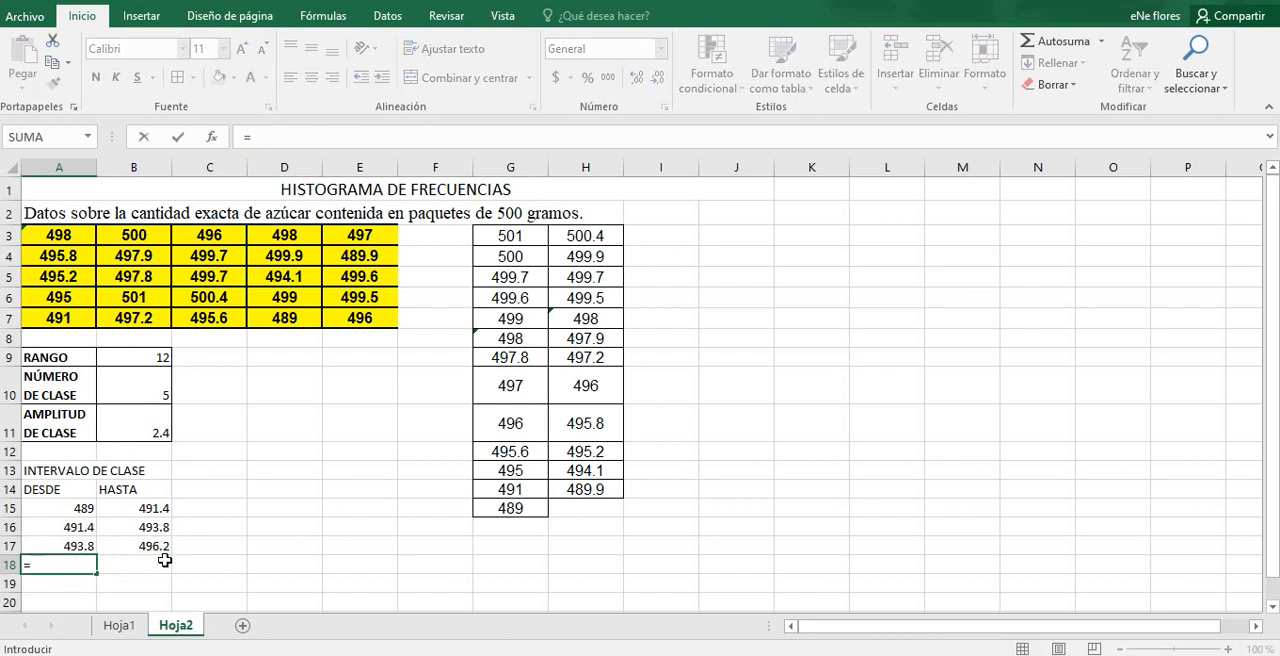
pyautogui.click(158, 548)
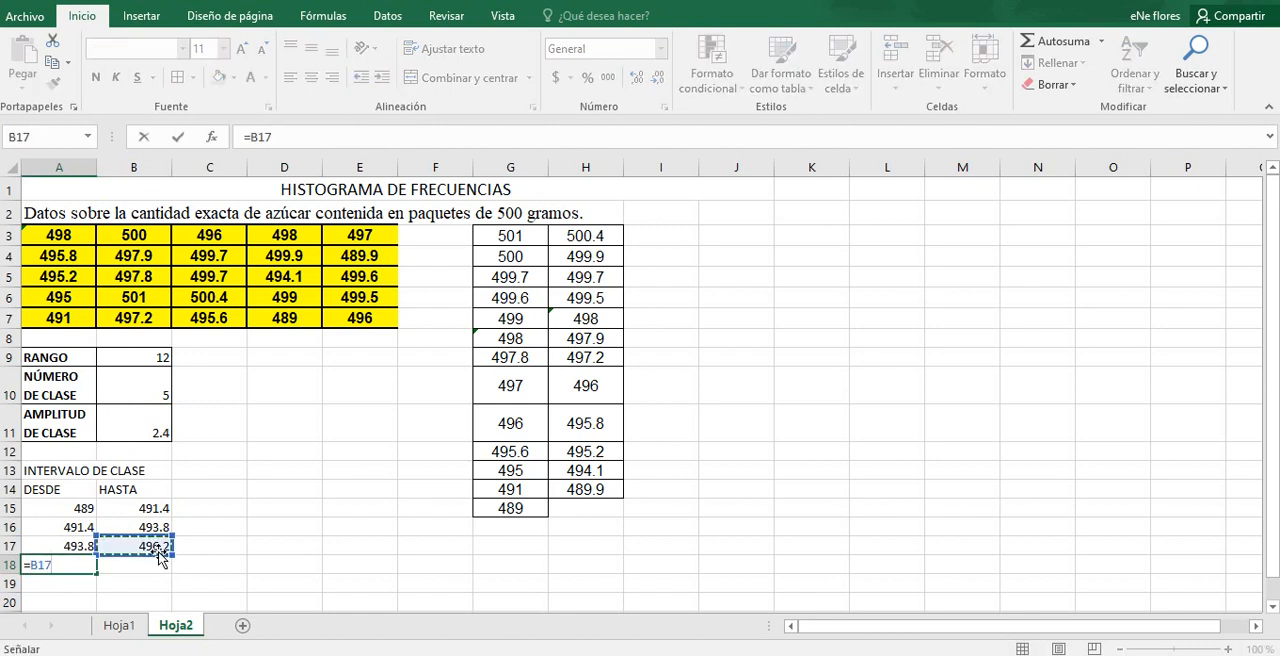
pyautogui.press('Return')
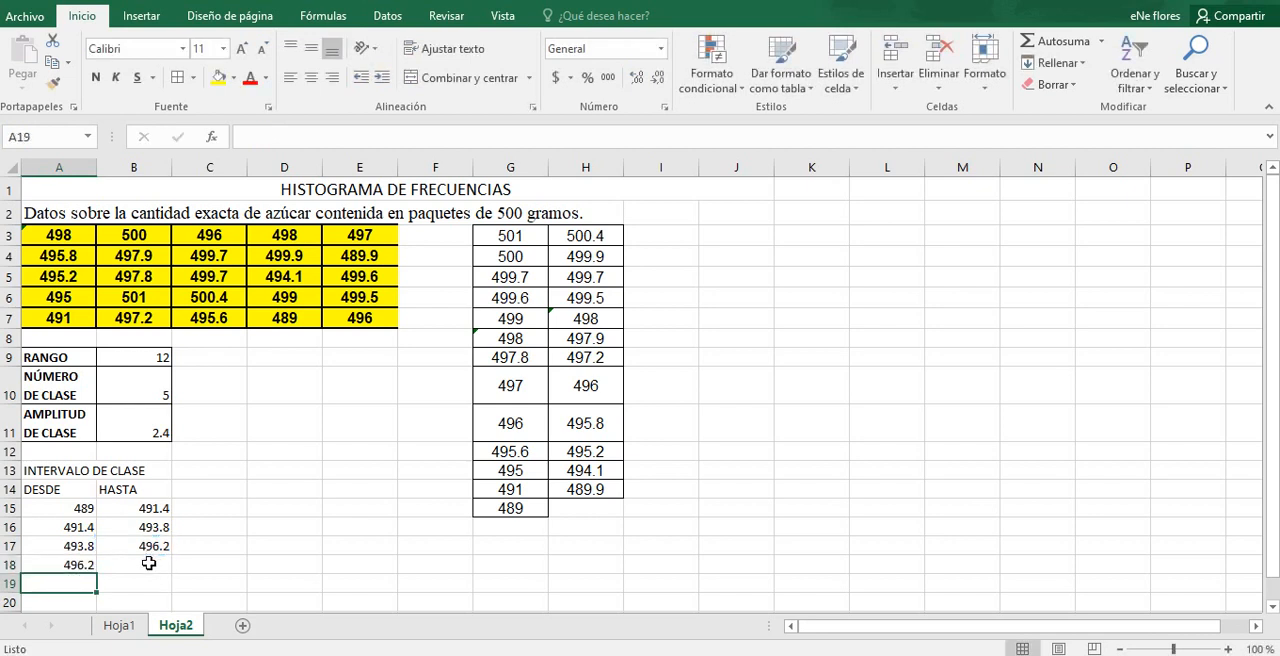
# Step: Calculate the fourth class's upper limit in B18 by adding the class width with =A18+B11
pyautogui.click(149, 563)
pyautogui.write('=')
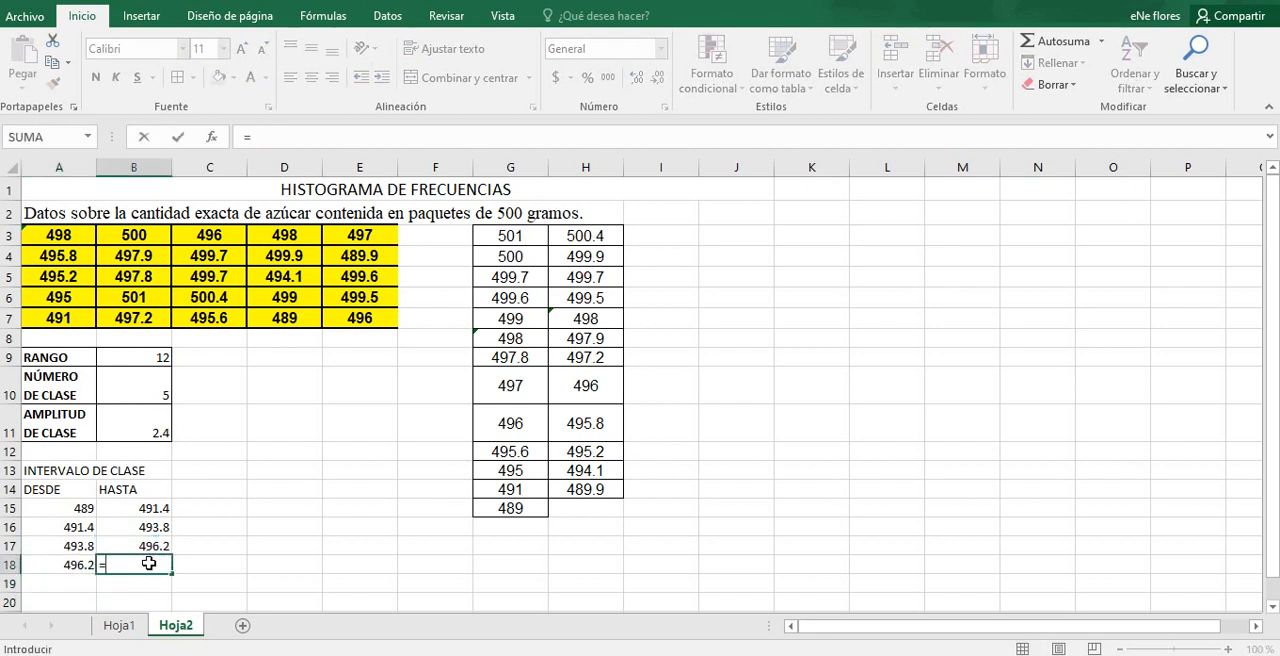
pyautogui.click(75, 566)
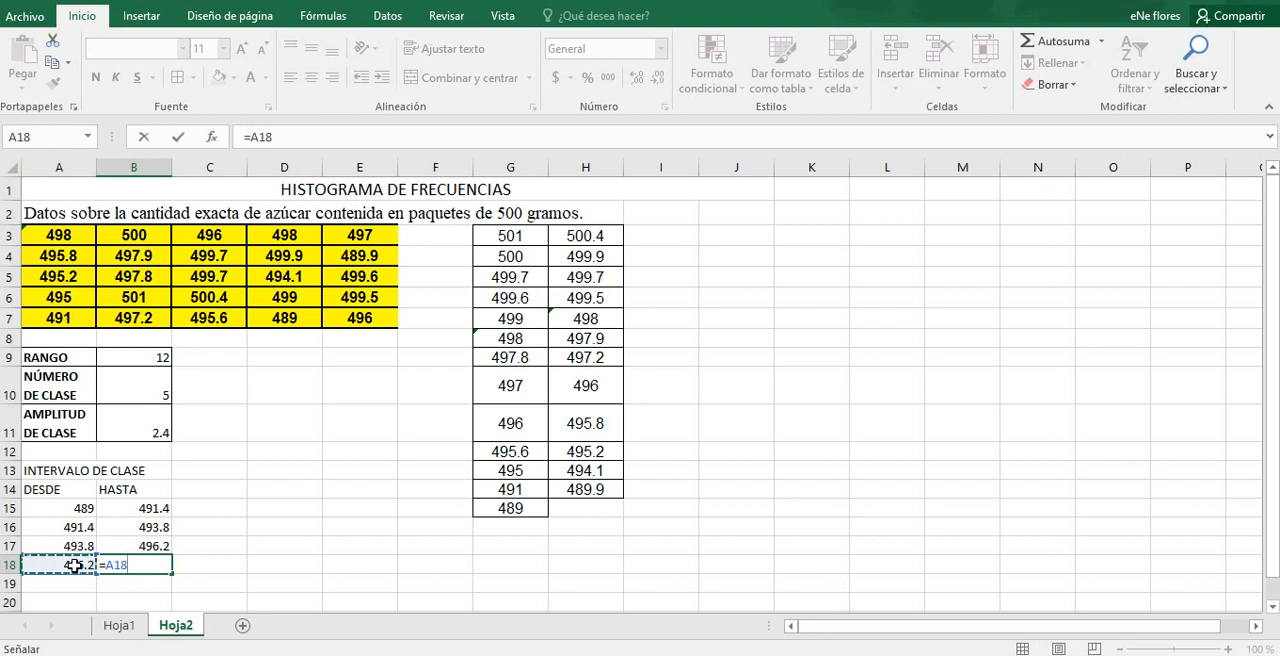
pyautogui.write('+')
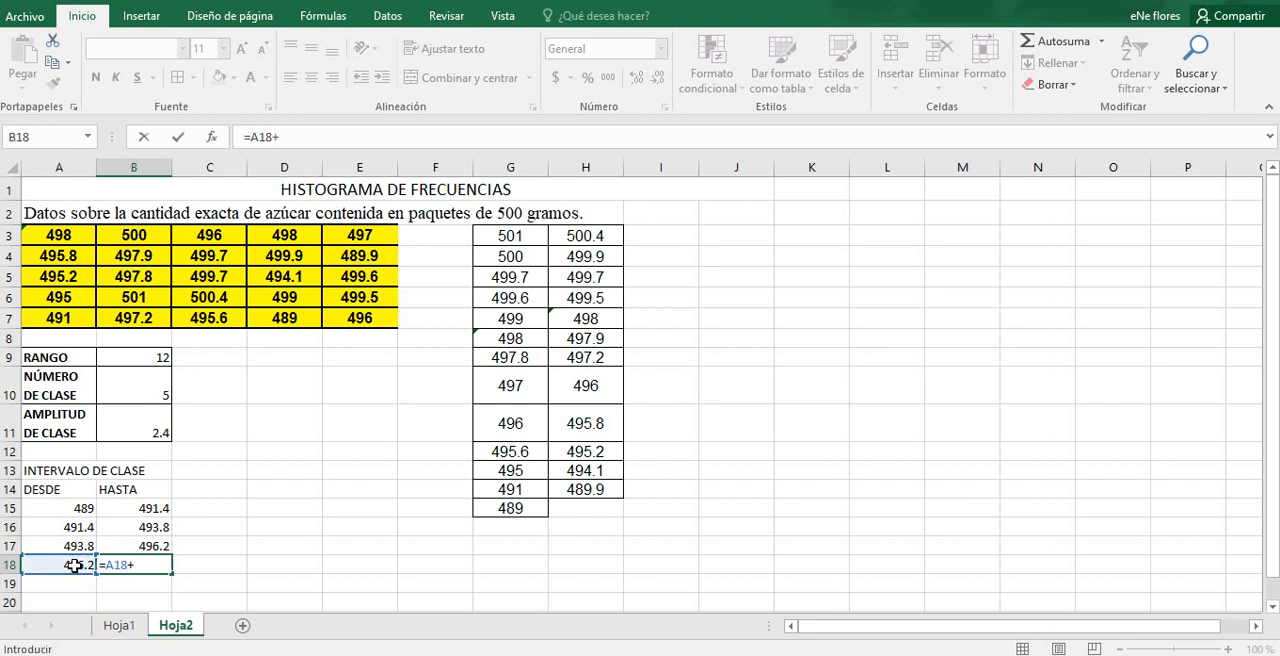
pyautogui.click(141, 433)
pyautogui.press('Return')
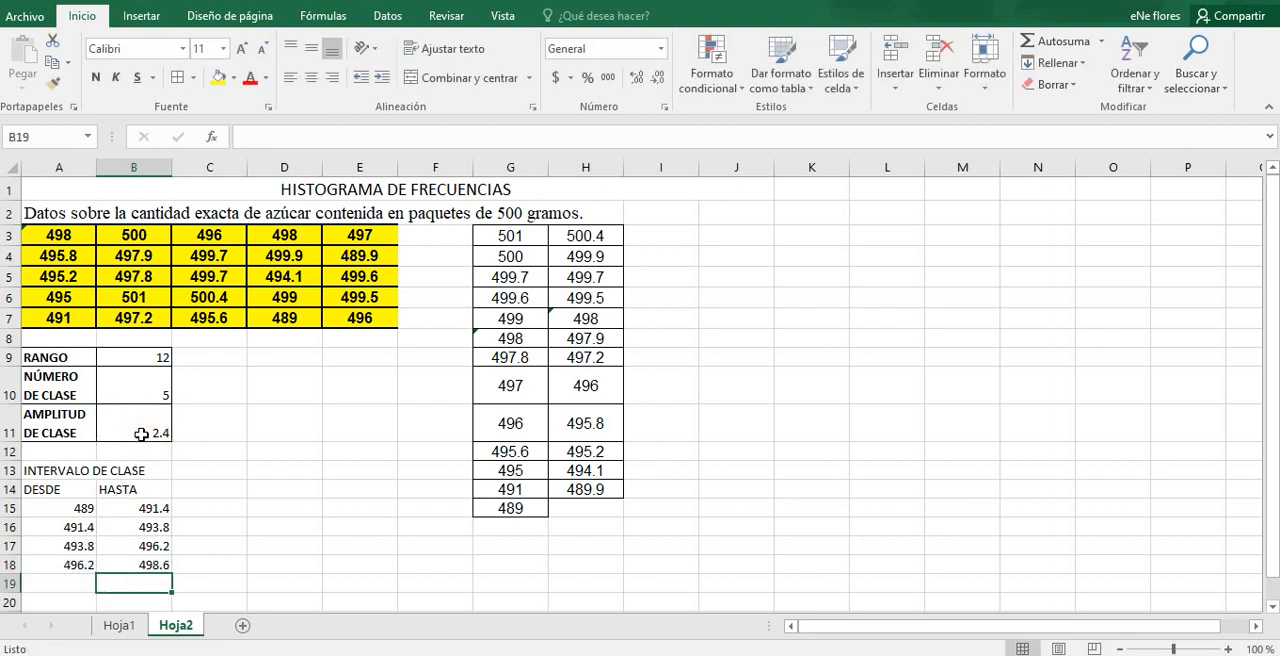
# Step: Start the fifth class in A19 at the previous upper limit with =B18
pyautogui.click(84, 580)
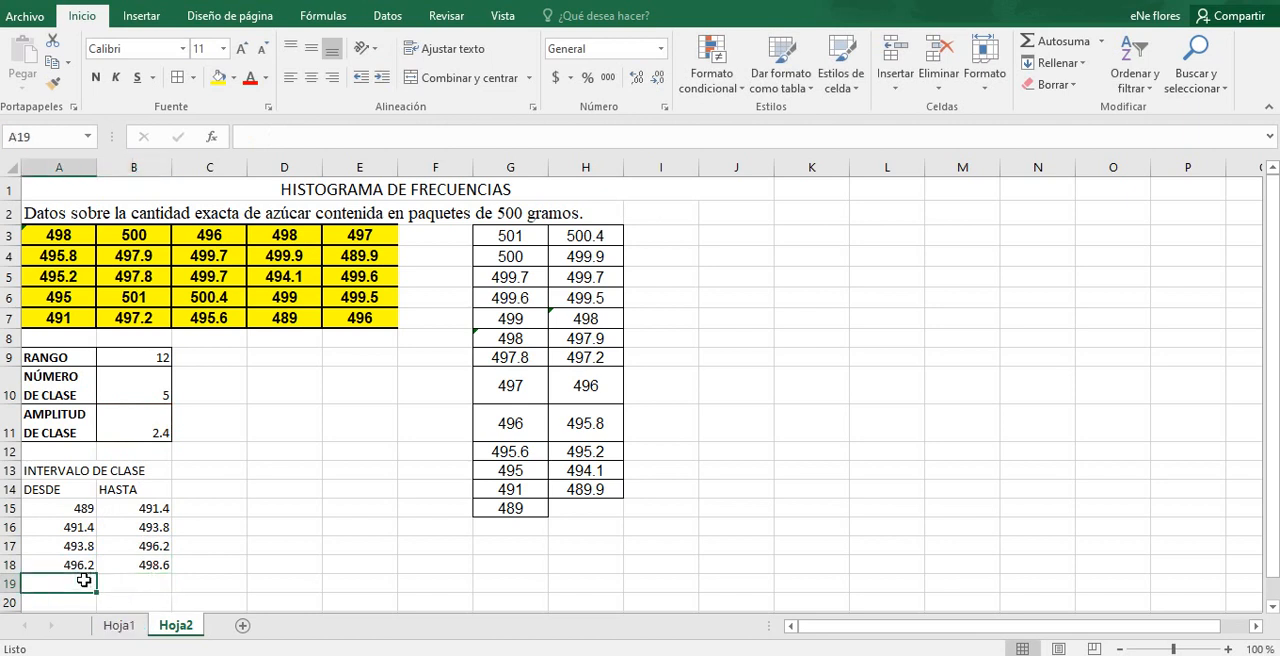
pyautogui.write('=')
pyautogui.click(138, 565)
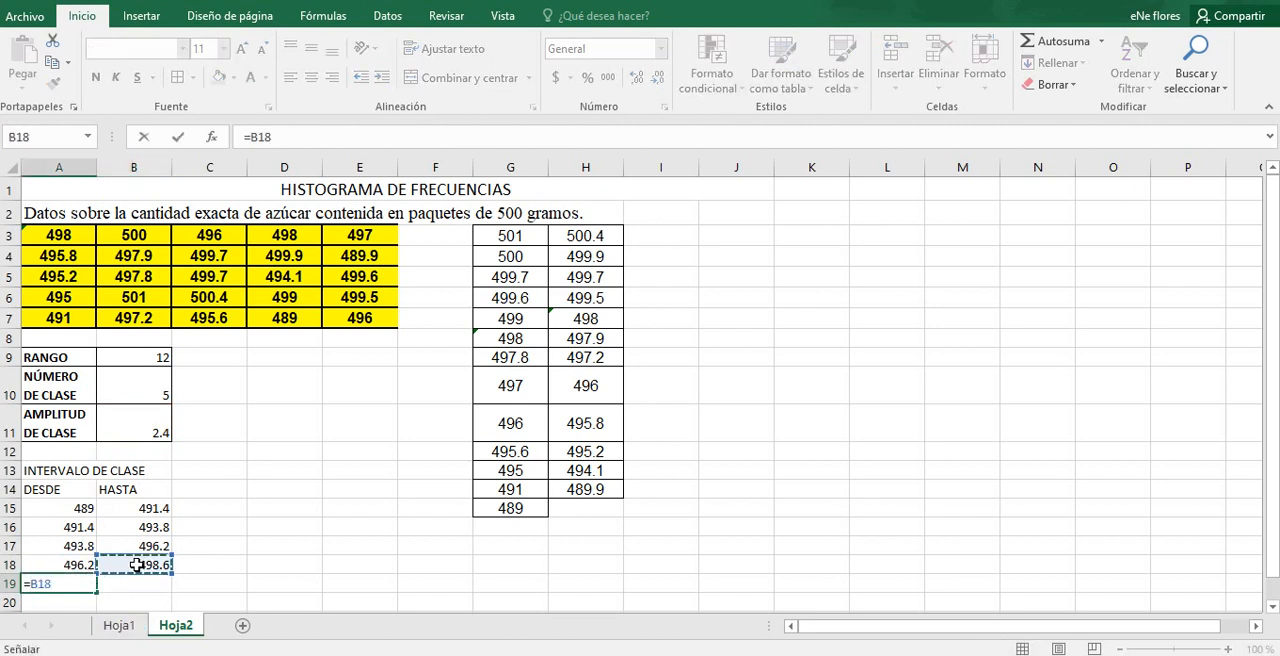
pyautogui.press('Return')
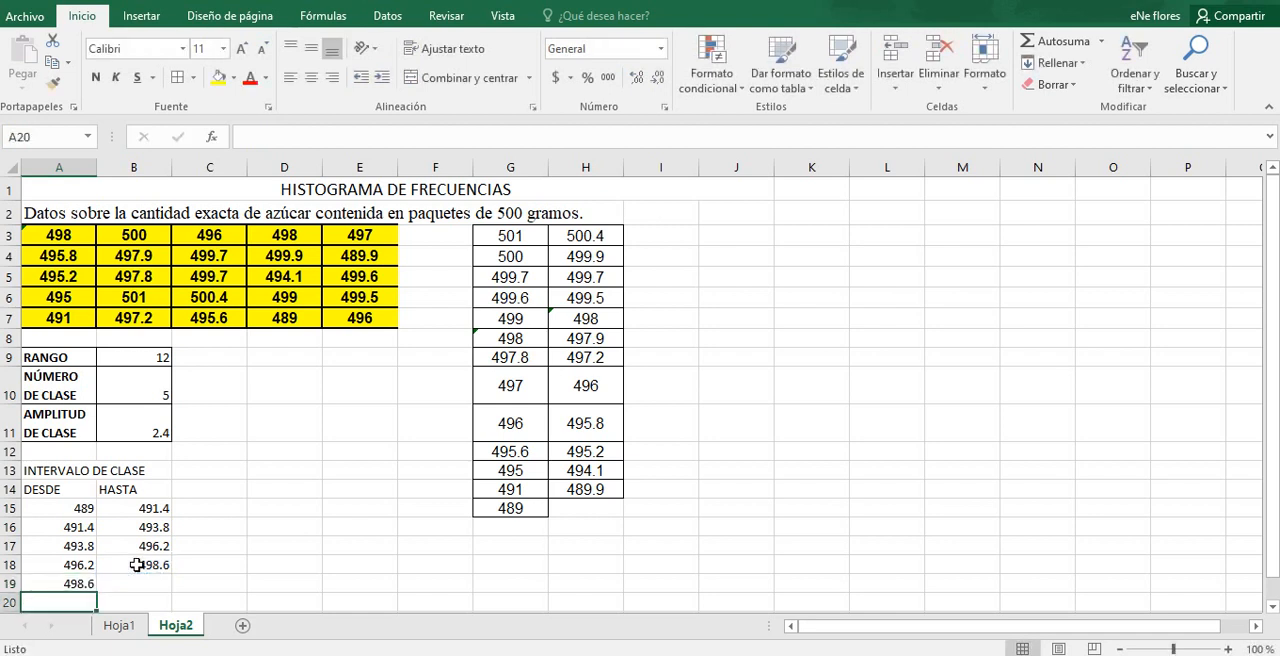
# Step: Calculate the fifth class's upper limit in B19 by adding the class width with =A19+B11
pyautogui.click(134, 580)
pyautogui.write('=')
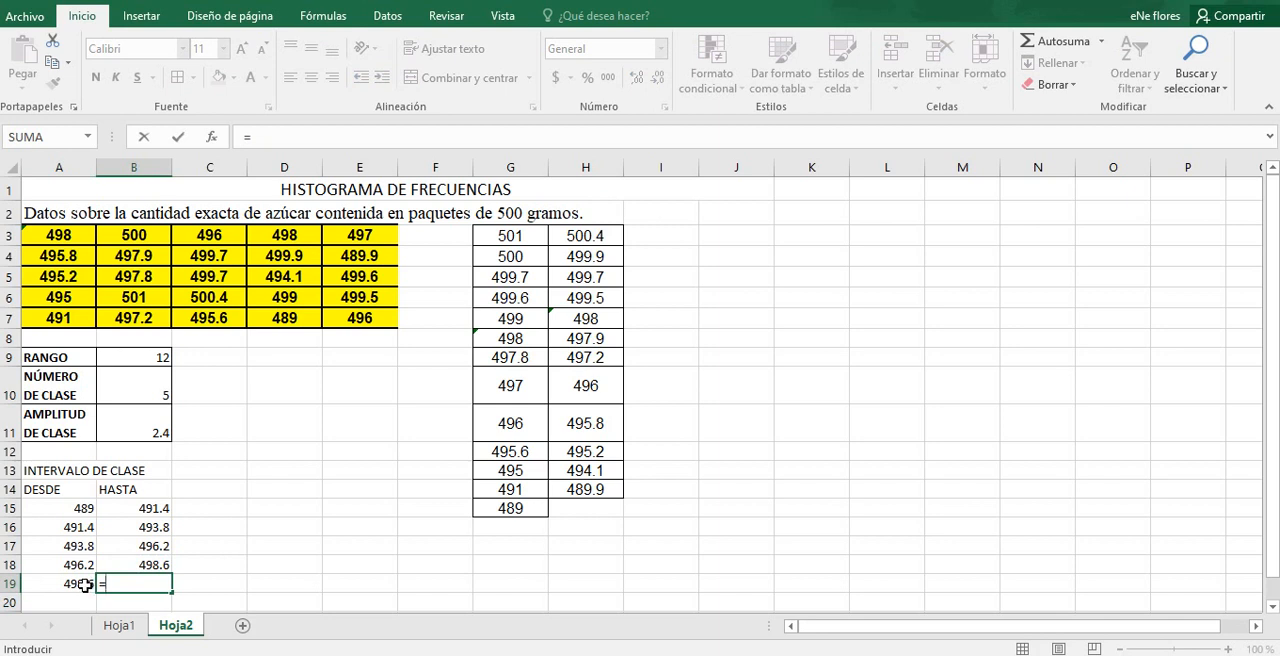
pyautogui.click(86, 584)
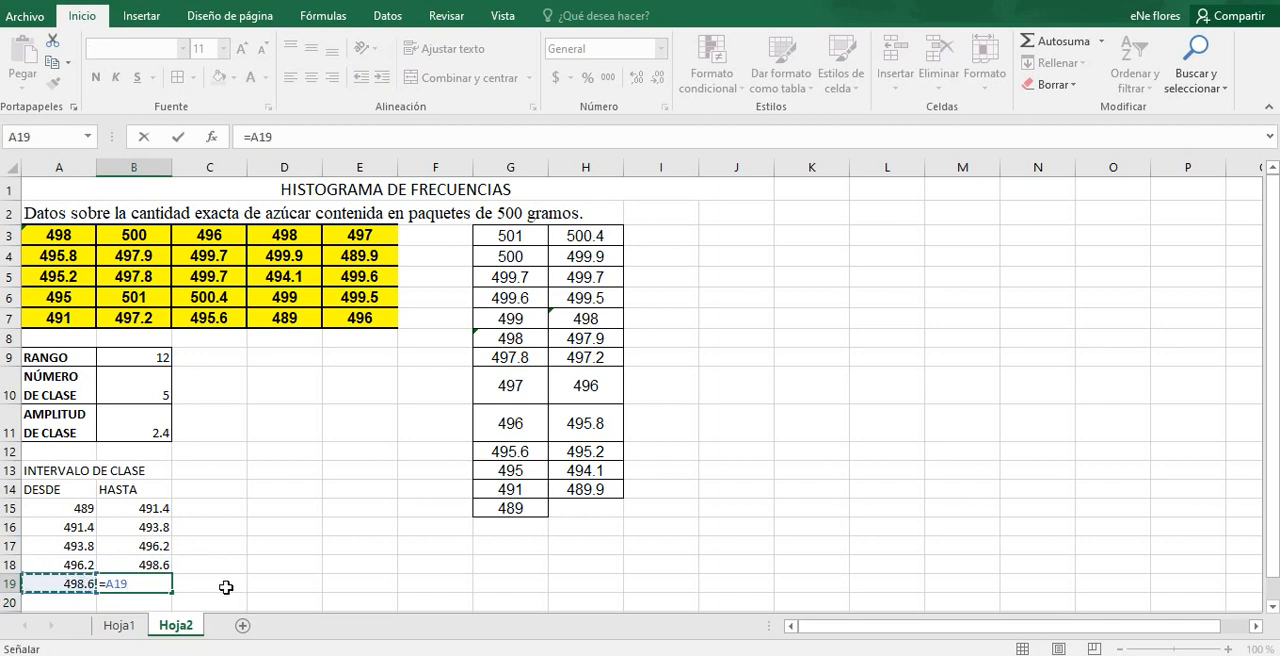
pyautogui.write('+')
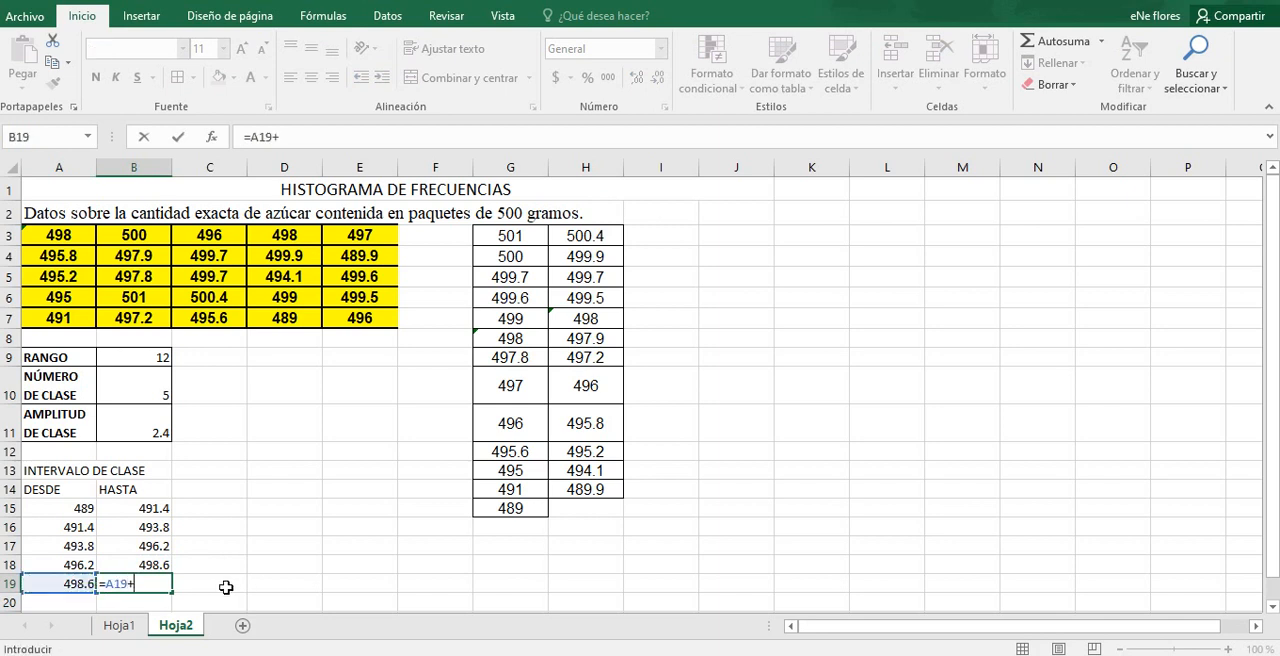
pyautogui.click(147, 418)
pyautogui.press('Return')
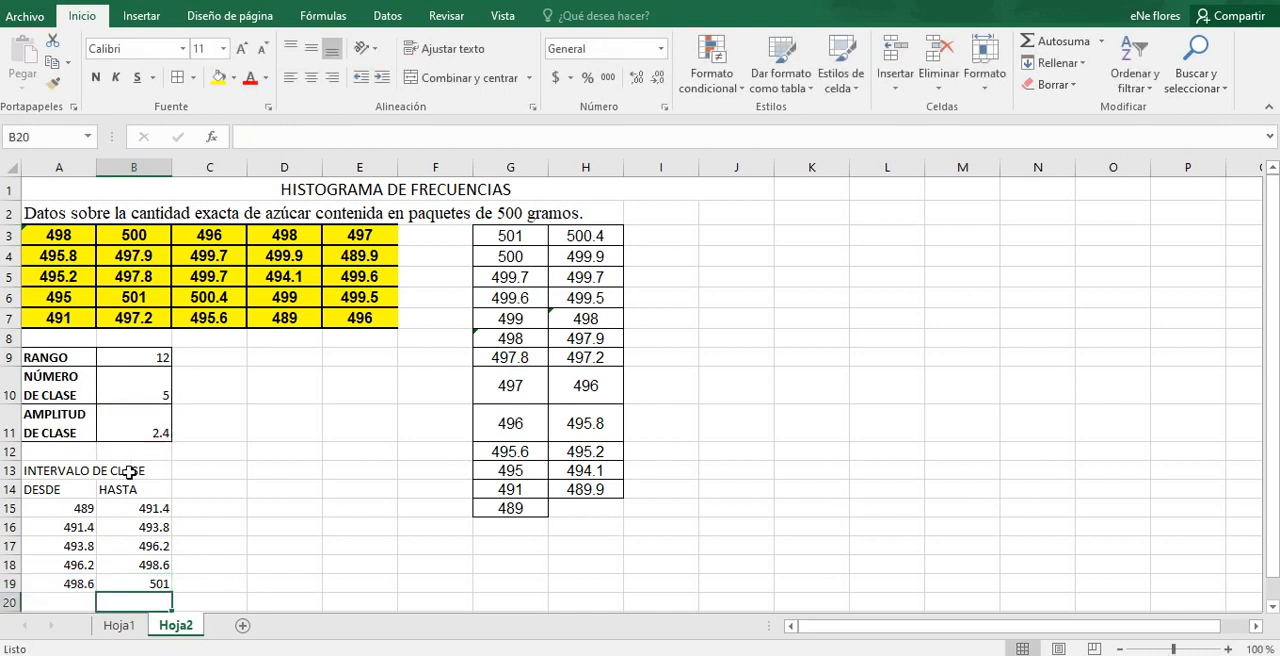
# Step: Check the first lower and last upper class limits against the data's minimum and maximum, and the intervals against the number of classes
pyautogui.click(80, 506)
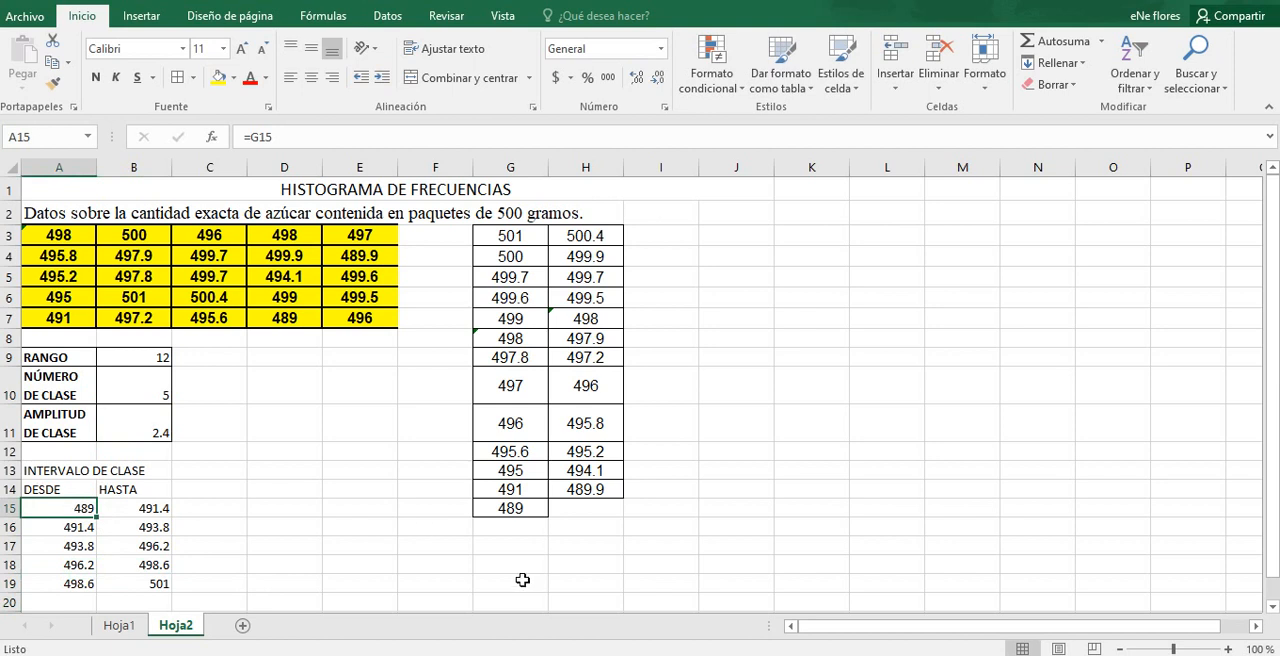
pyautogui.click(518, 512)
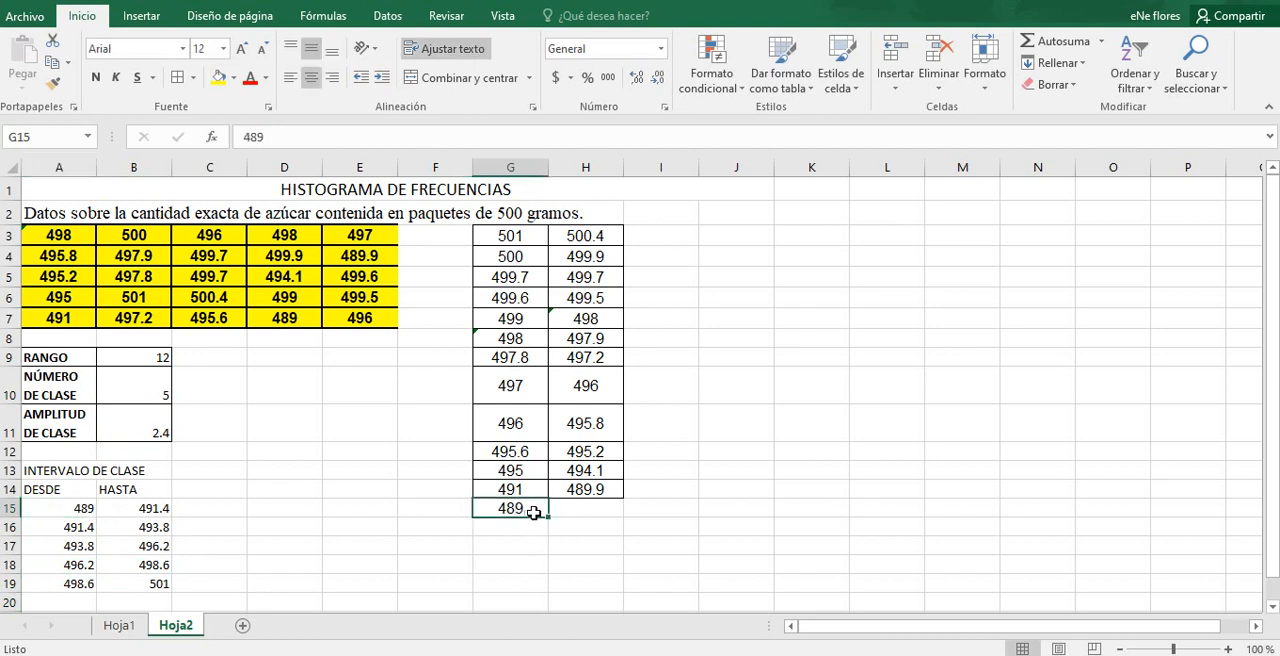
pyautogui.click(134, 581)
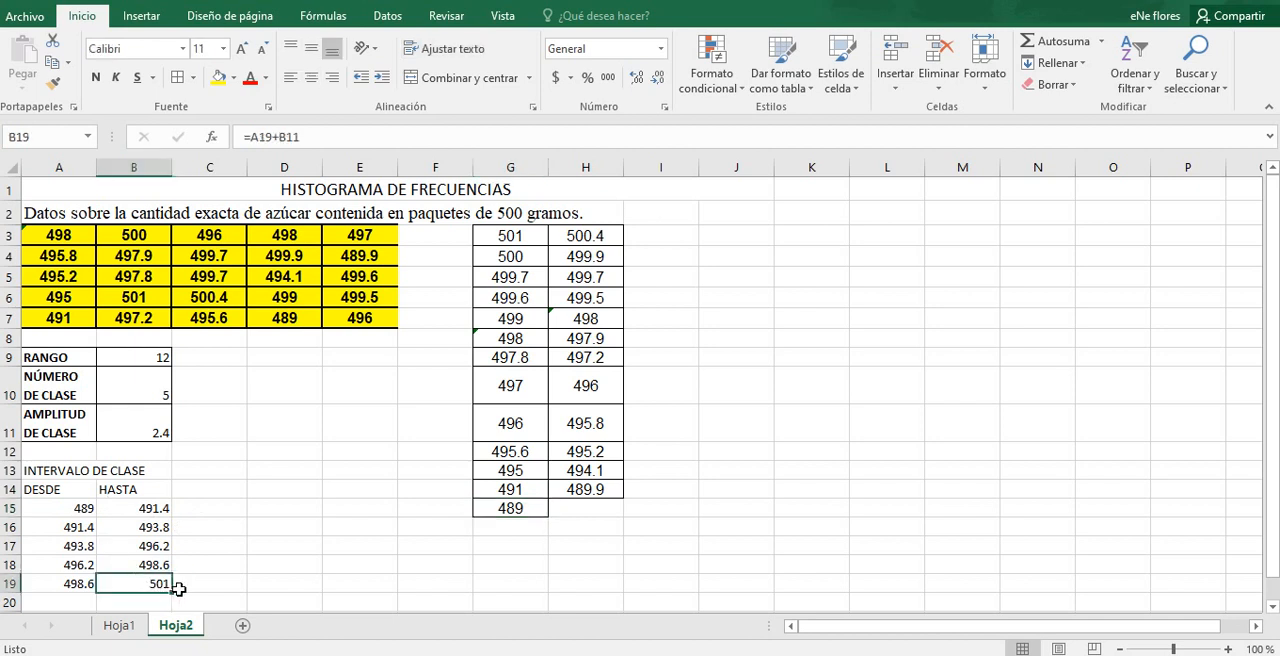
pyautogui.click(520, 238)
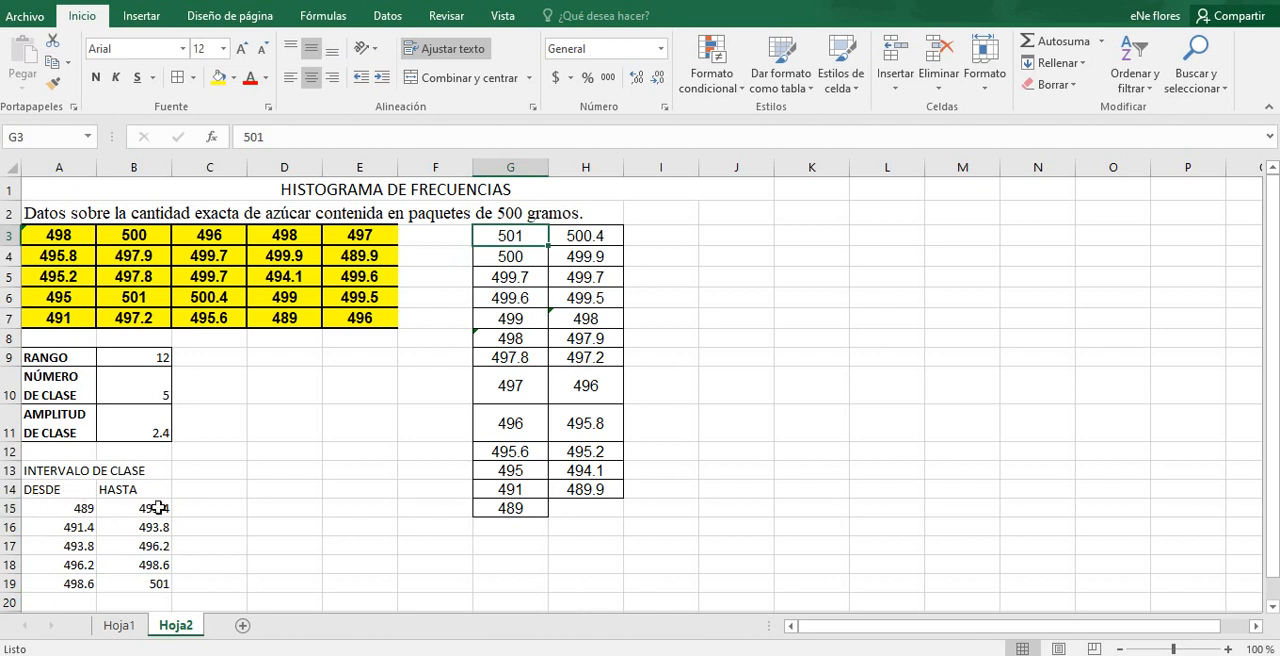
pyautogui.click(107, 383)
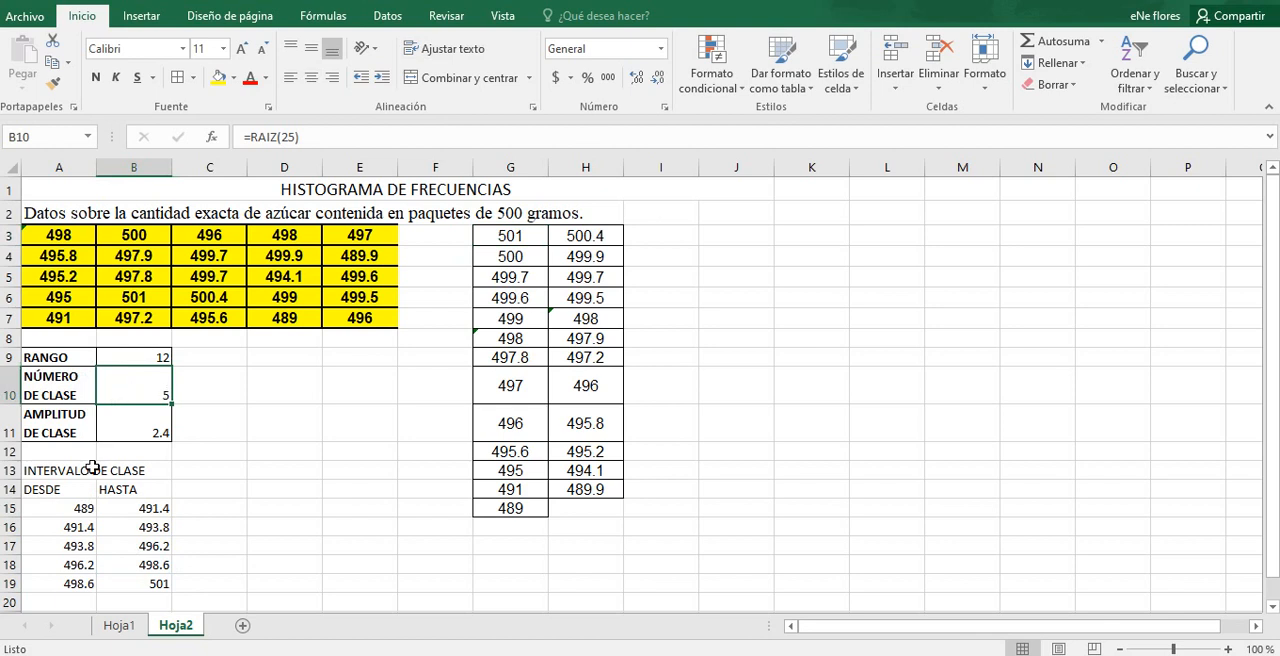
pyautogui.moveTo(53, 507); pyautogui.dragTo(133, 512)
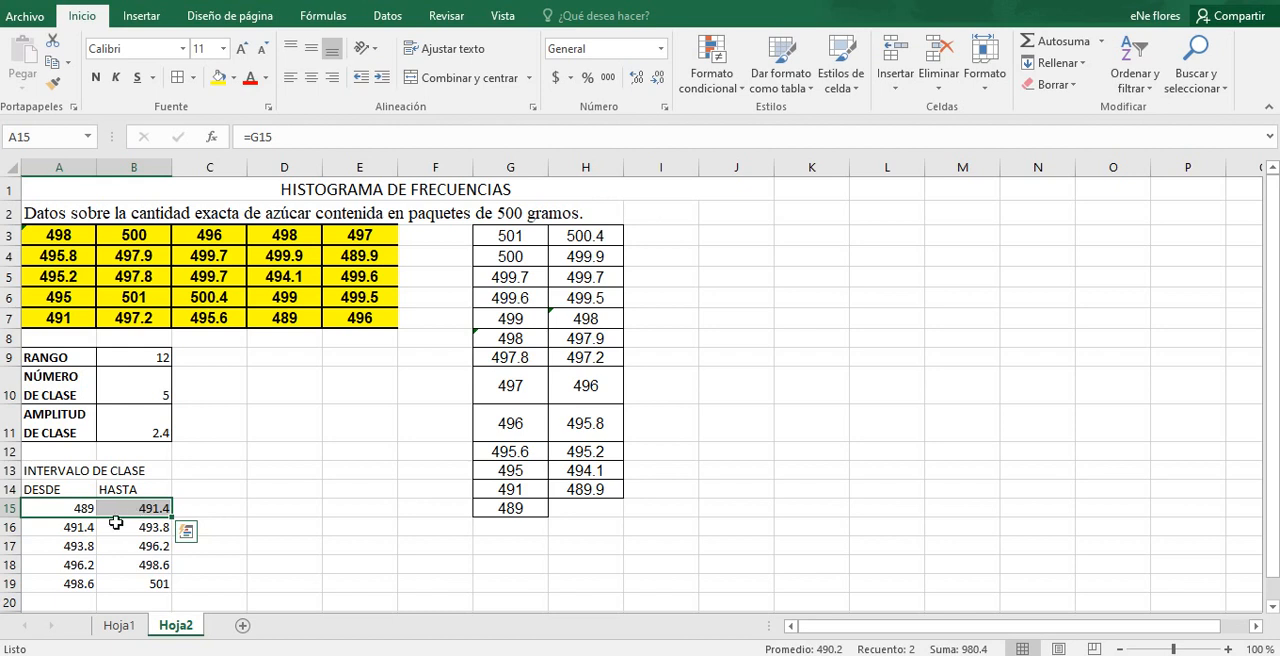
pyautogui.moveTo(80, 527); pyautogui.dragTo(147, 584)
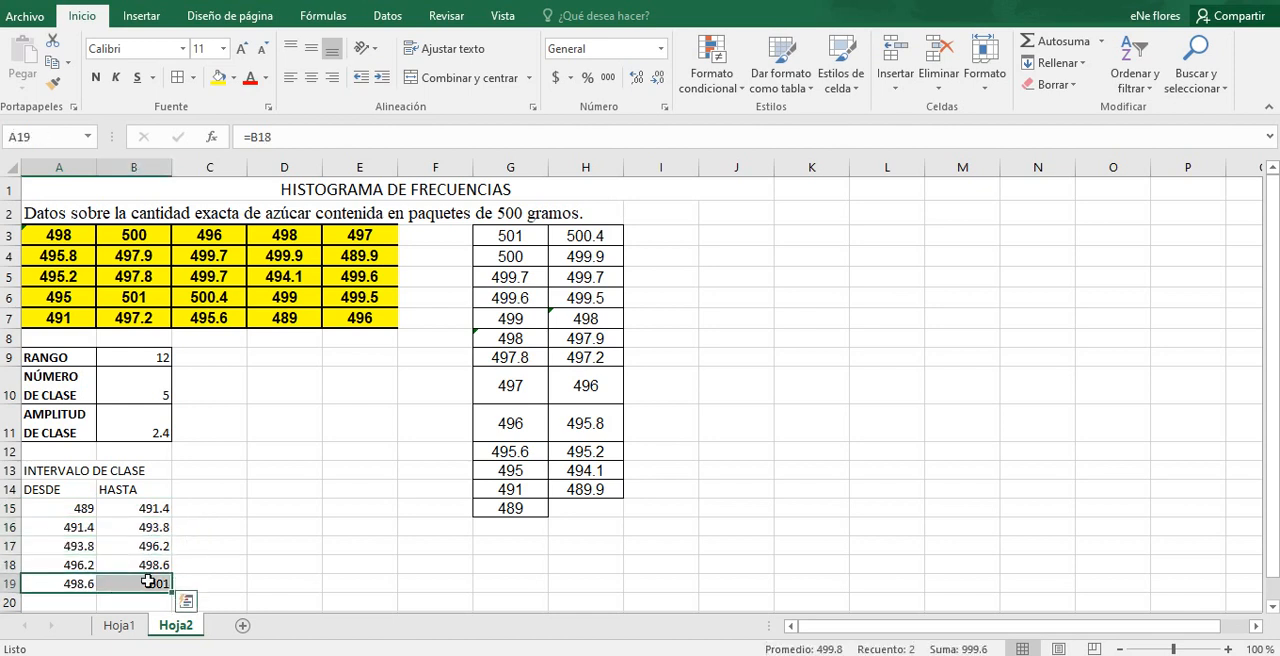
pyautogui.click(234, 529)
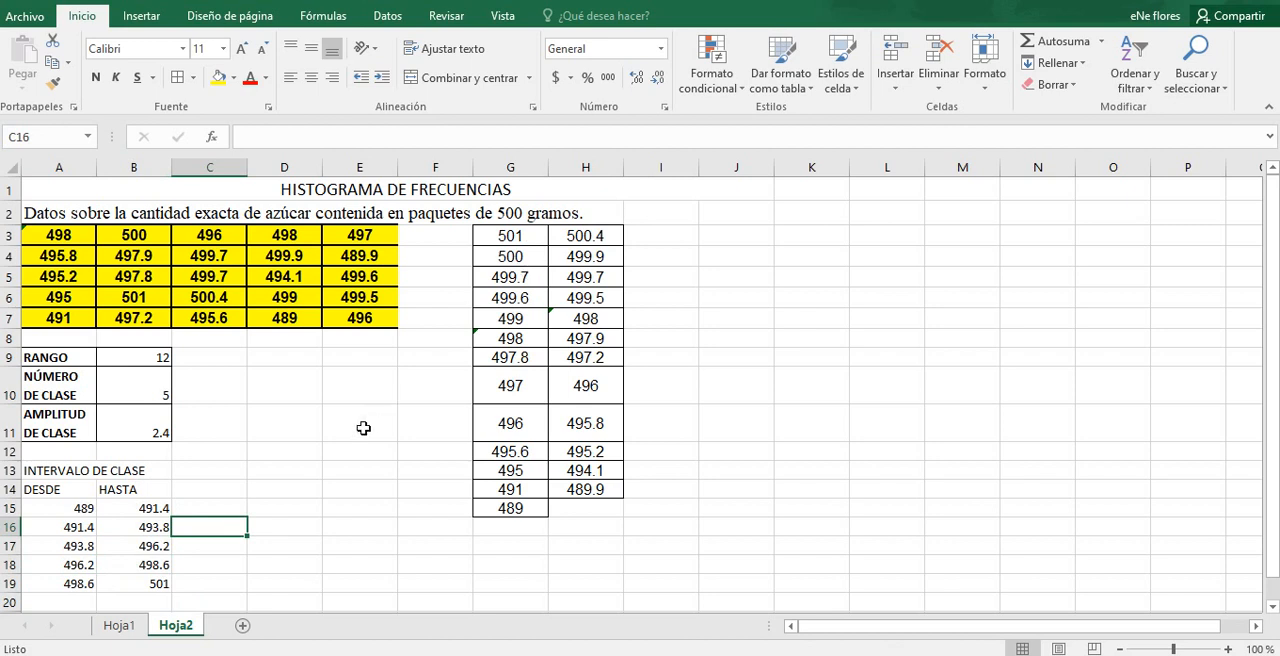
# Step: Merge and center the INTERVALO DE CLASE title across A13:B13, without text wrapping
pyautogui.moveTo(63, 470); pyautogui.dragTo(134, 471)
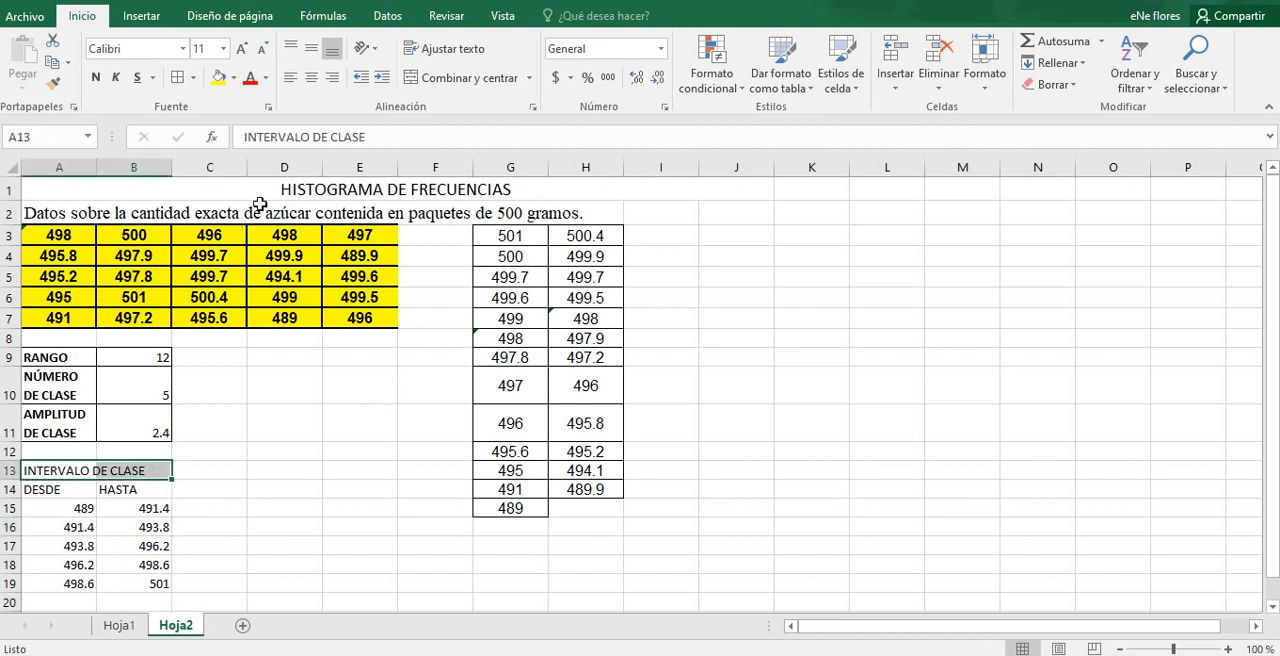
pyautogui.click(452, 48)
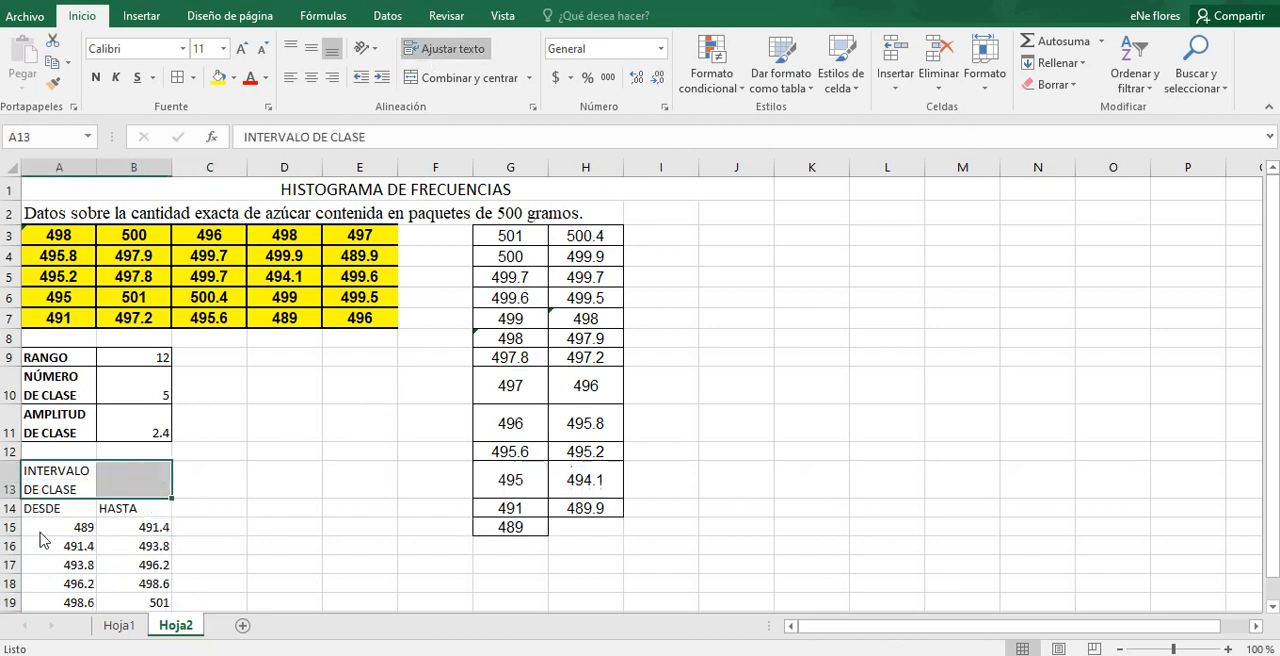
pyautogui.click(440, 48)
pyautogui.click(443, 78)
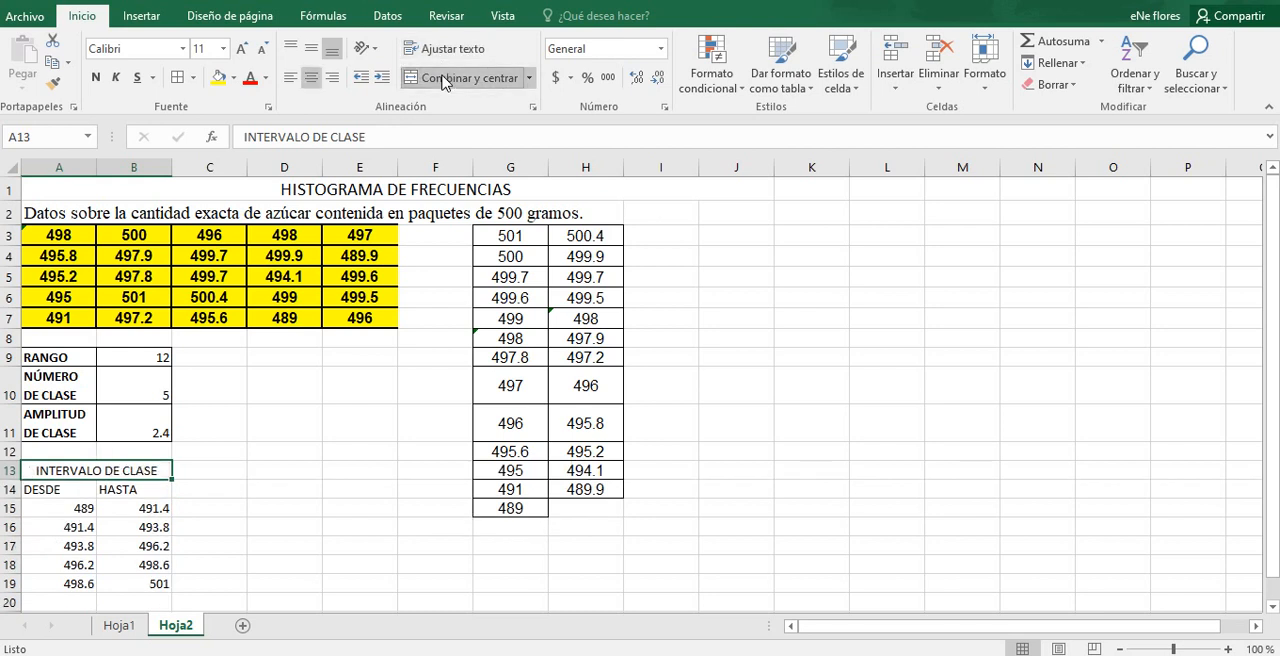
# Step: Add borders around all cells of the class interval table in A13:B19, including the title and the DESDE and HASTA headers
pyautogui.click(73, 493)
pyautogui.moveTo(73, 493); pyautogui.dragTo(165, 490)
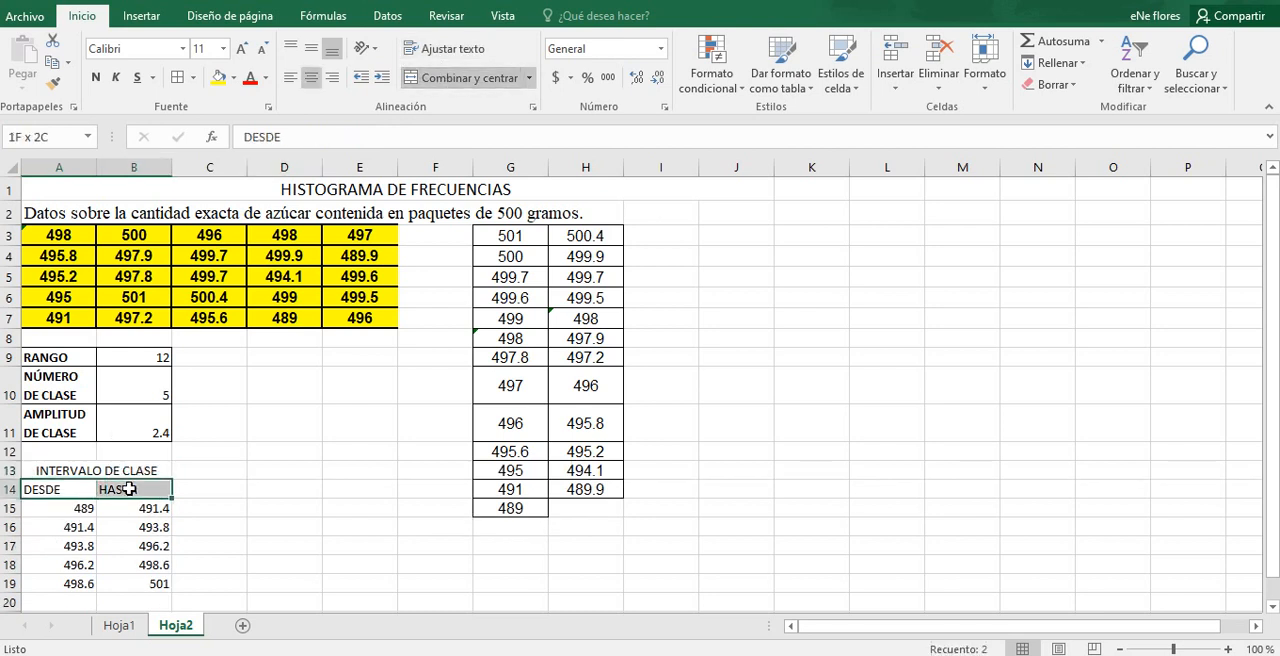
pyautogui.click(176, 78)
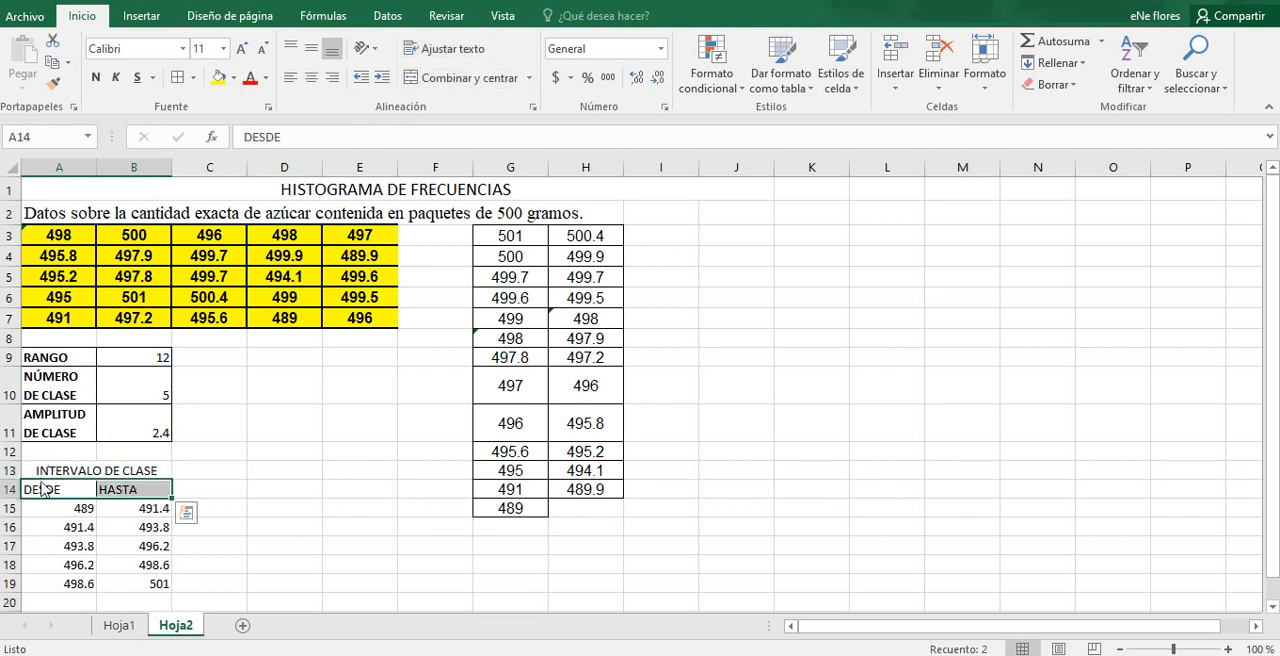
pyautogui.moveTo(45, 470); pyautogui.dragTo(165, 470)
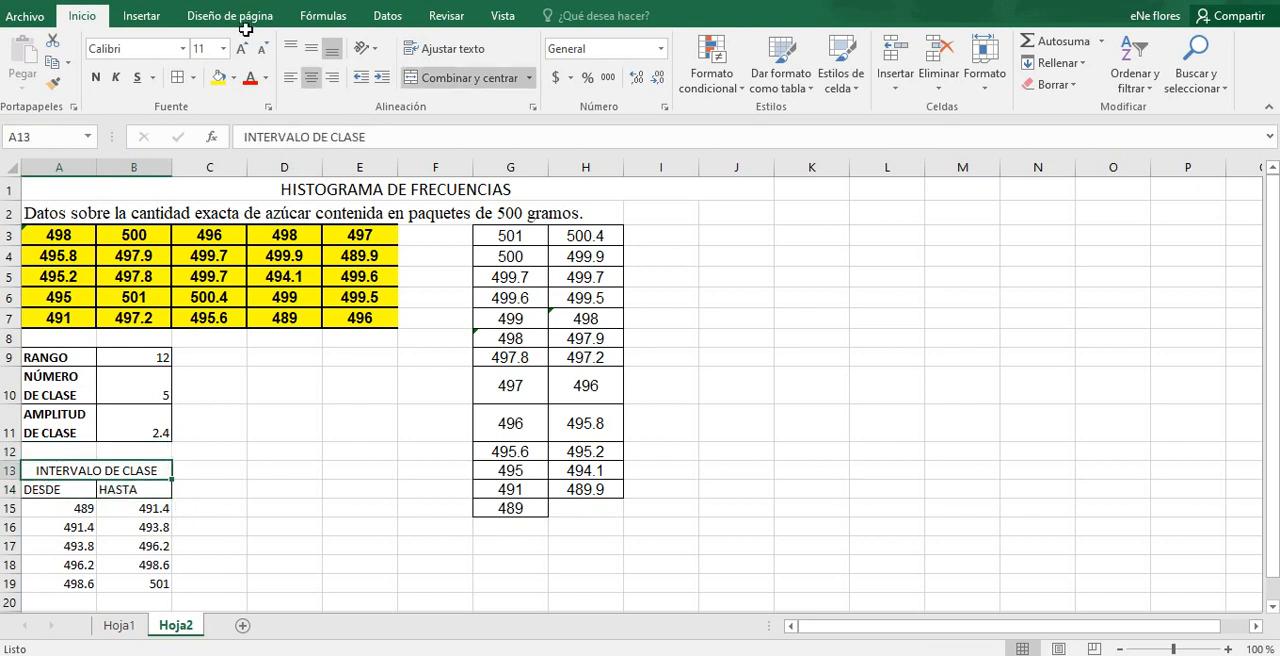
pyautogui.click(200, 492)
pyautogui.click(79, 508)
pyautogui.moveTo(79, 508); pyautogui.dragTo(150, 584)
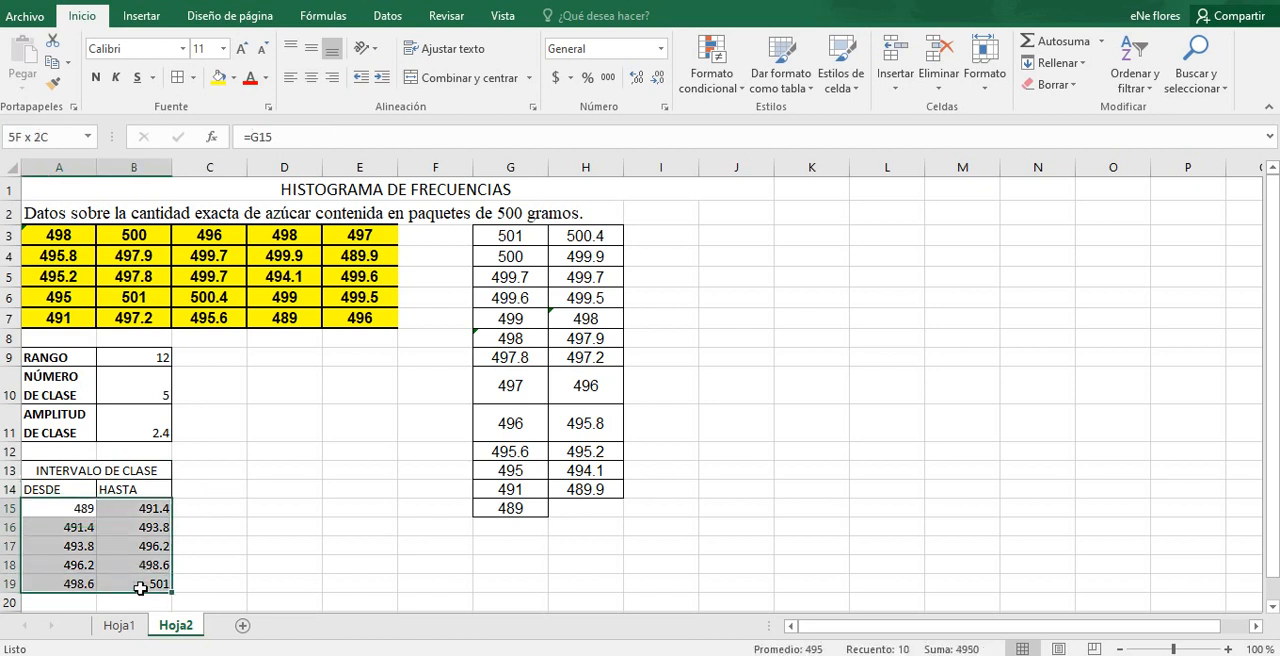
pyautogui.click(180, 85)
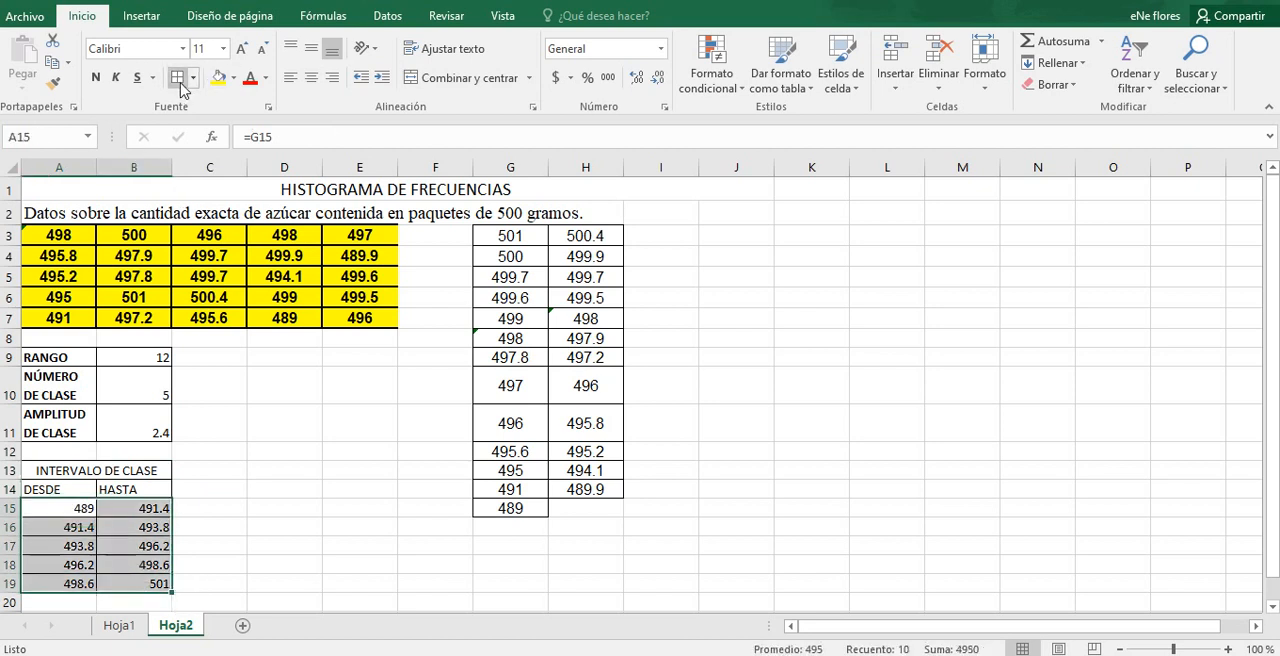
pyautogui.click(212, 470)
# Step: Make the INTERVALO DE CLASE title and the DESDE and HASTA headers in A13:B14 bold
pyautogui.click(123, 478)
pyautogui.moveTo(123, 480); pyautogui.dragTo(125, 489)
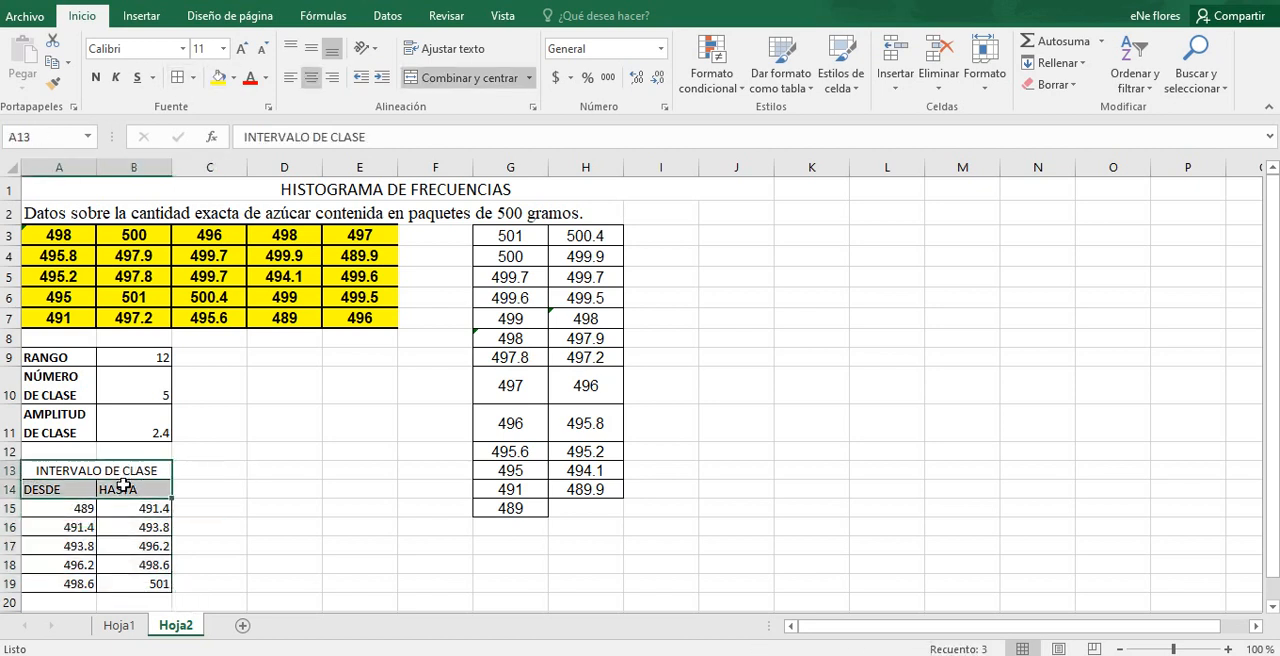
pyautogui.click(98, 80)
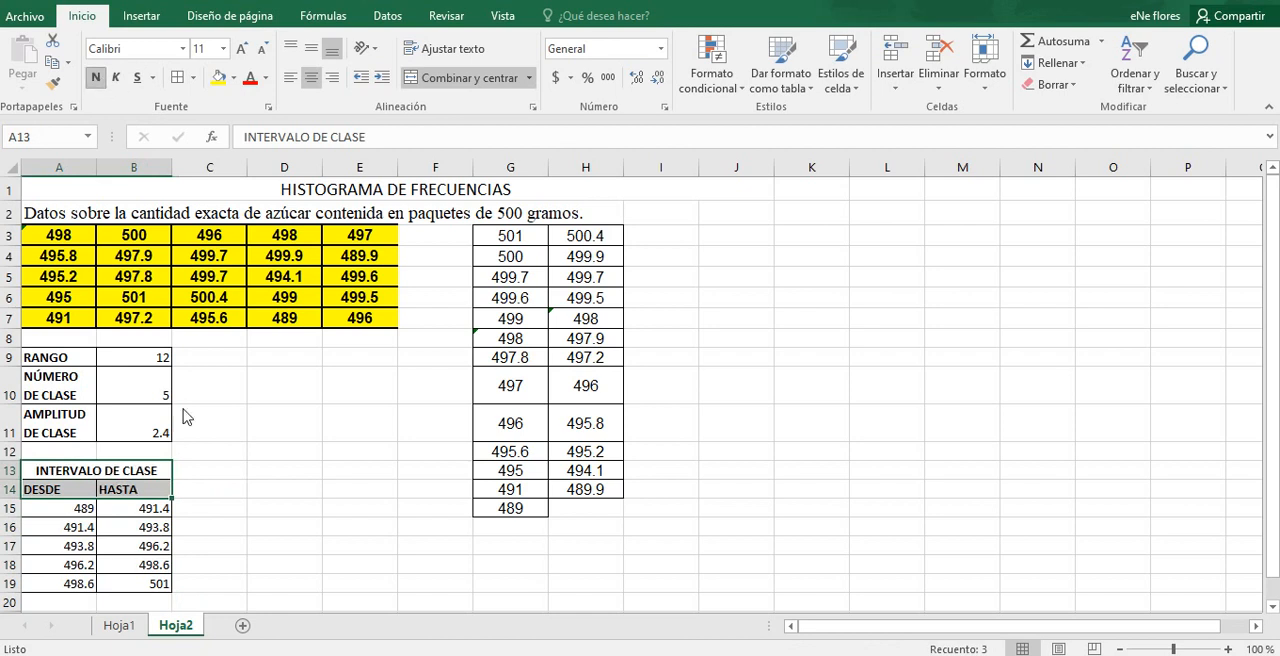
pyautogui.click(202, 472)
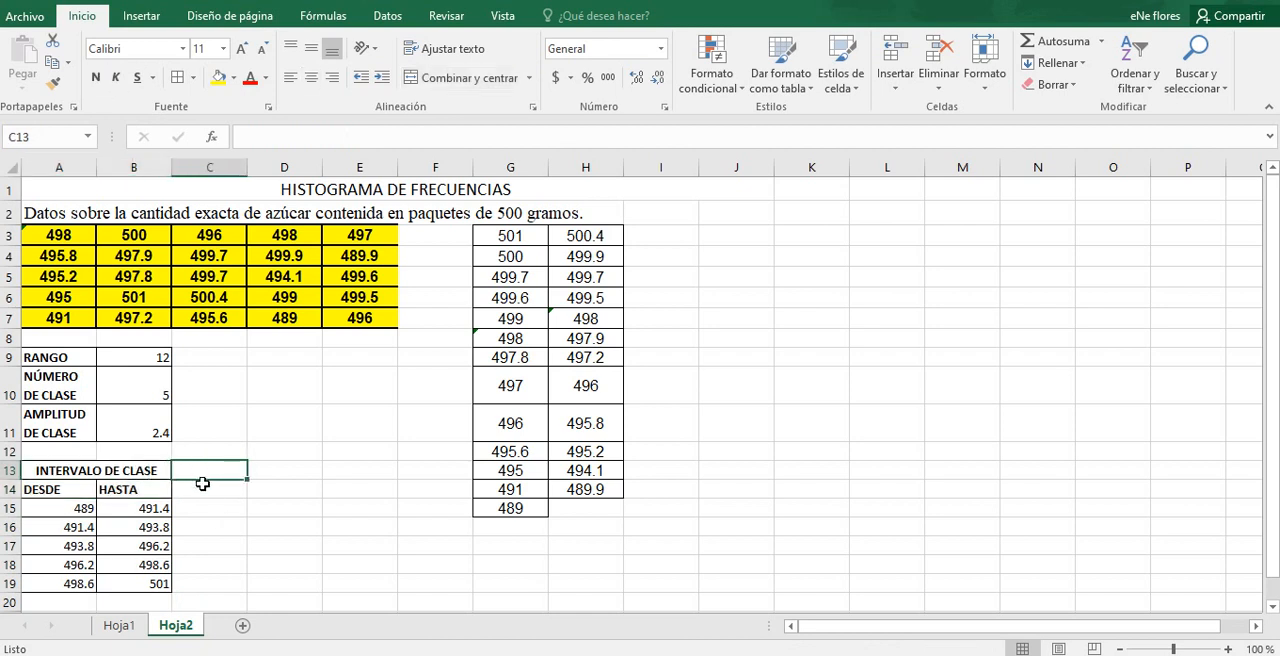
pyautogui.click(203, 484)
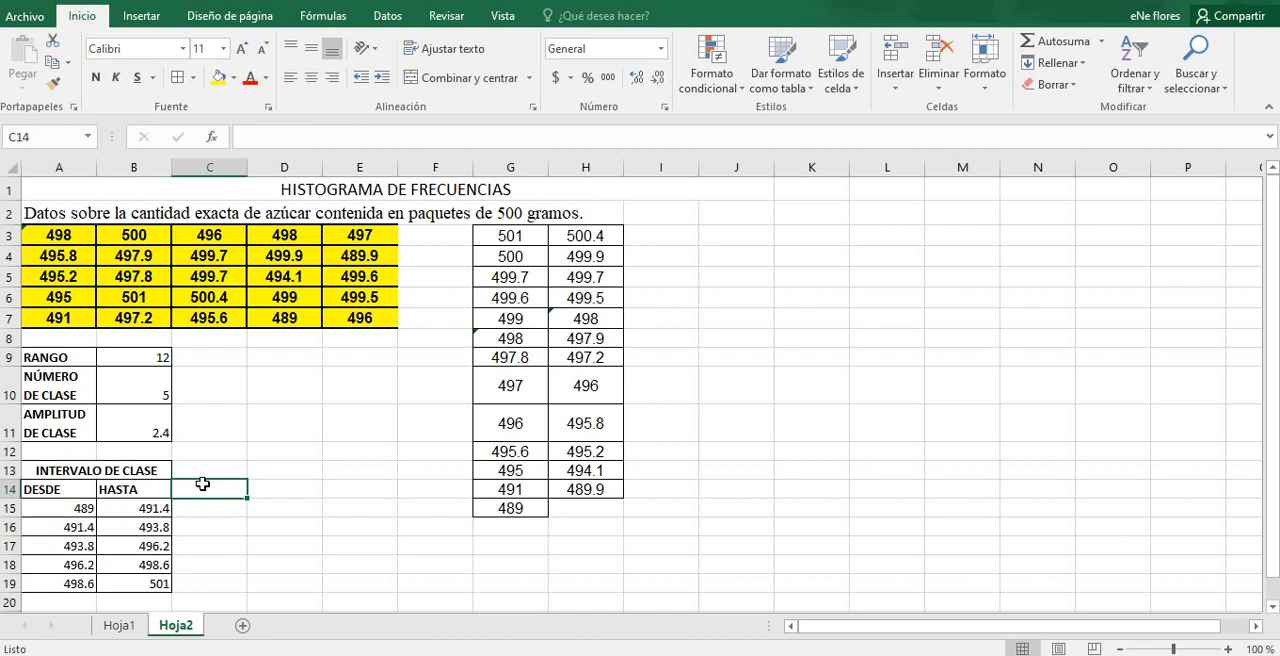
# Step: Add a bold FRECUENCIA header in C14 beside the HASTA column
pyautogui.write('f')
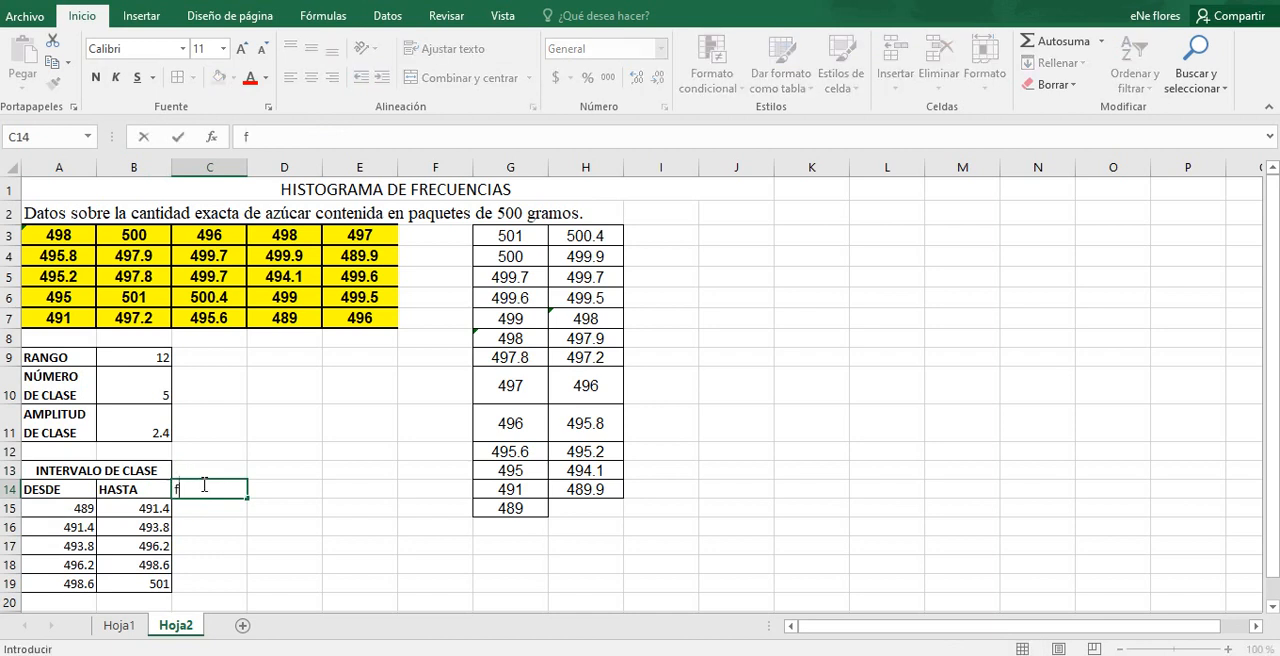
pyautogui.write('RECUENCIA')
pyautogui.press('Return')
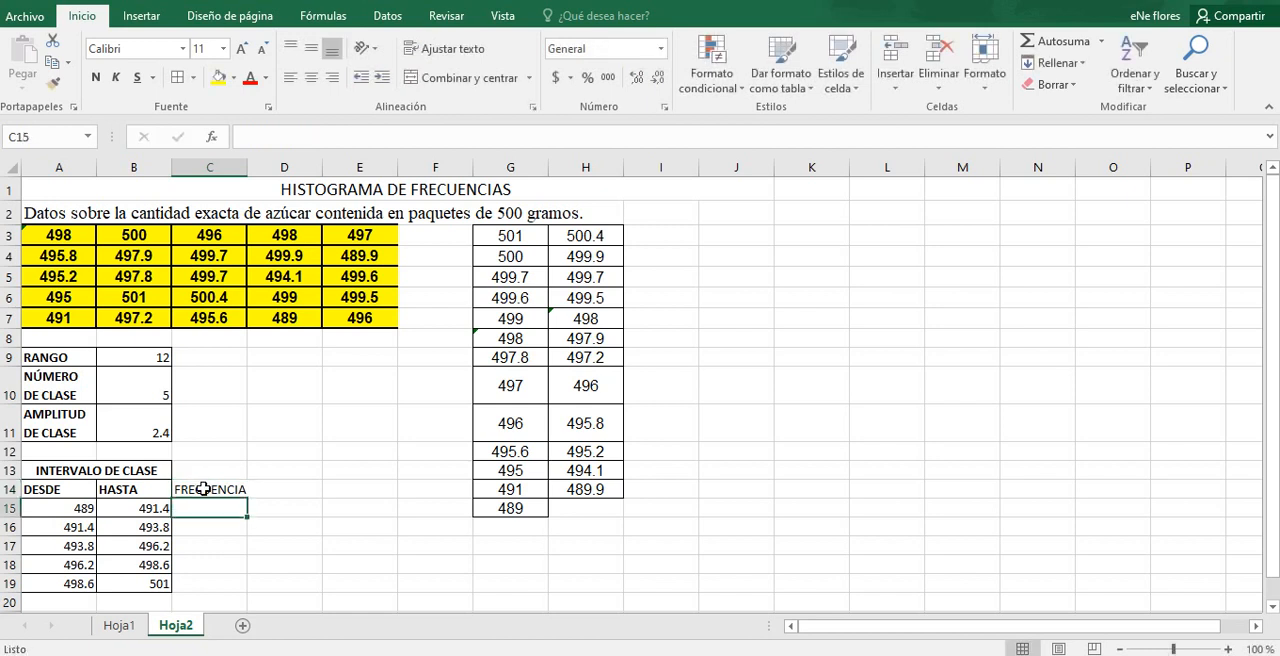
pyautogui.click(203, 488)
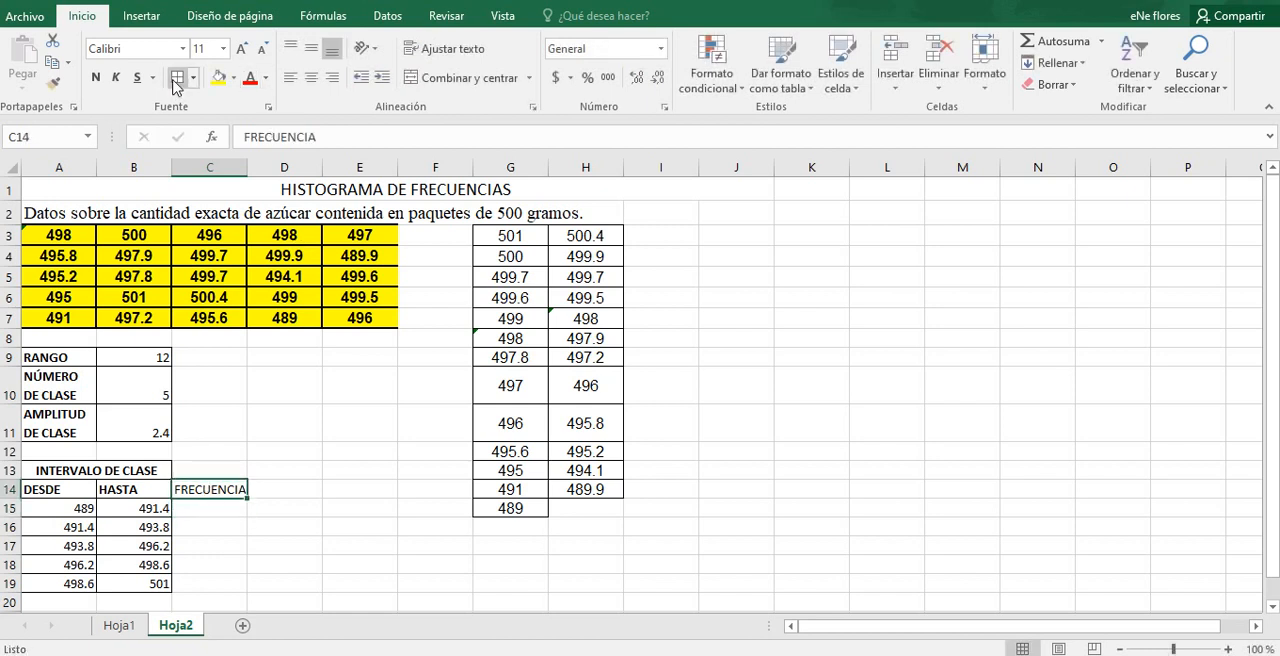
pyautogui.click(95, 77)
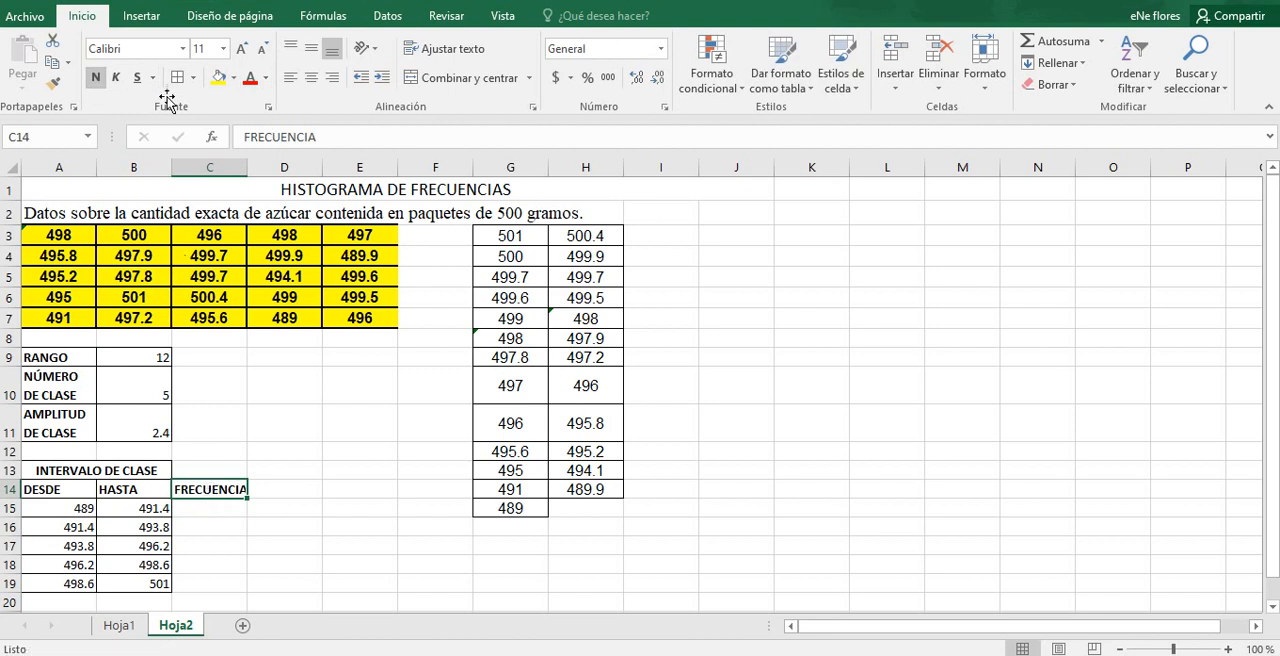
# Step: Count the sorted weights falling between 489 and 491.4 and enter 3 as the first class frequency in C15
pyautogui.click(210, 506)
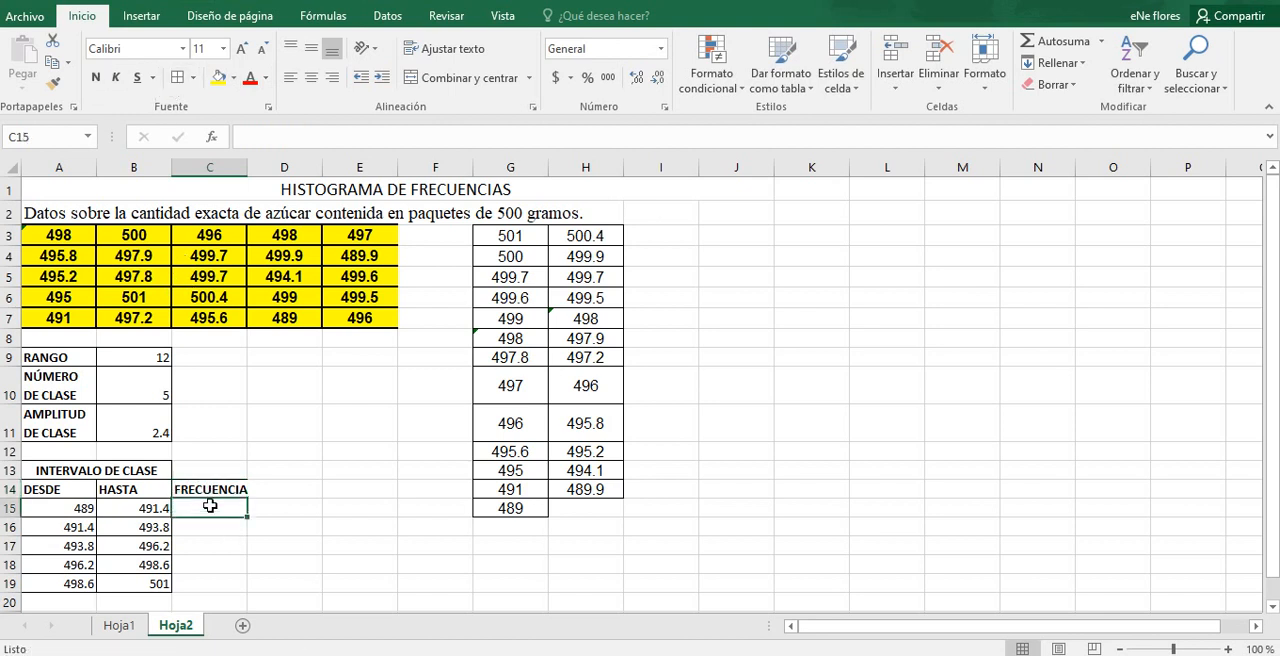
pyautogui.click(70, 507)
pyautogui.click(127, 507)
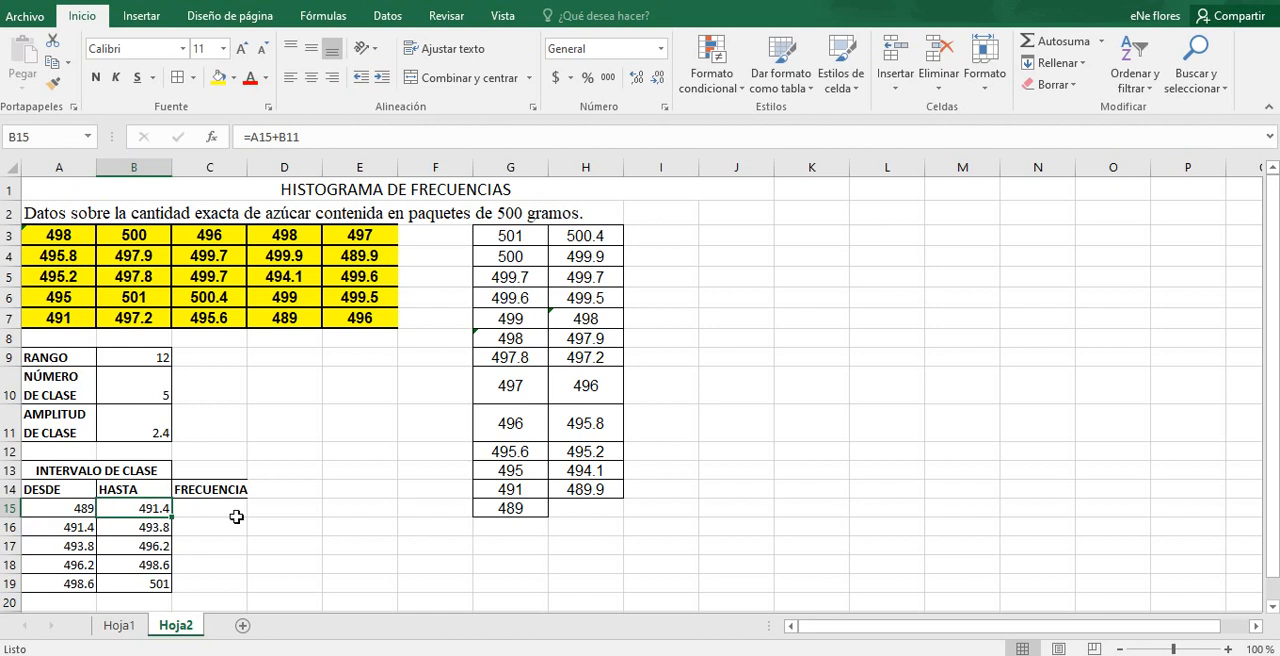
pyautogui.click(508, 510)
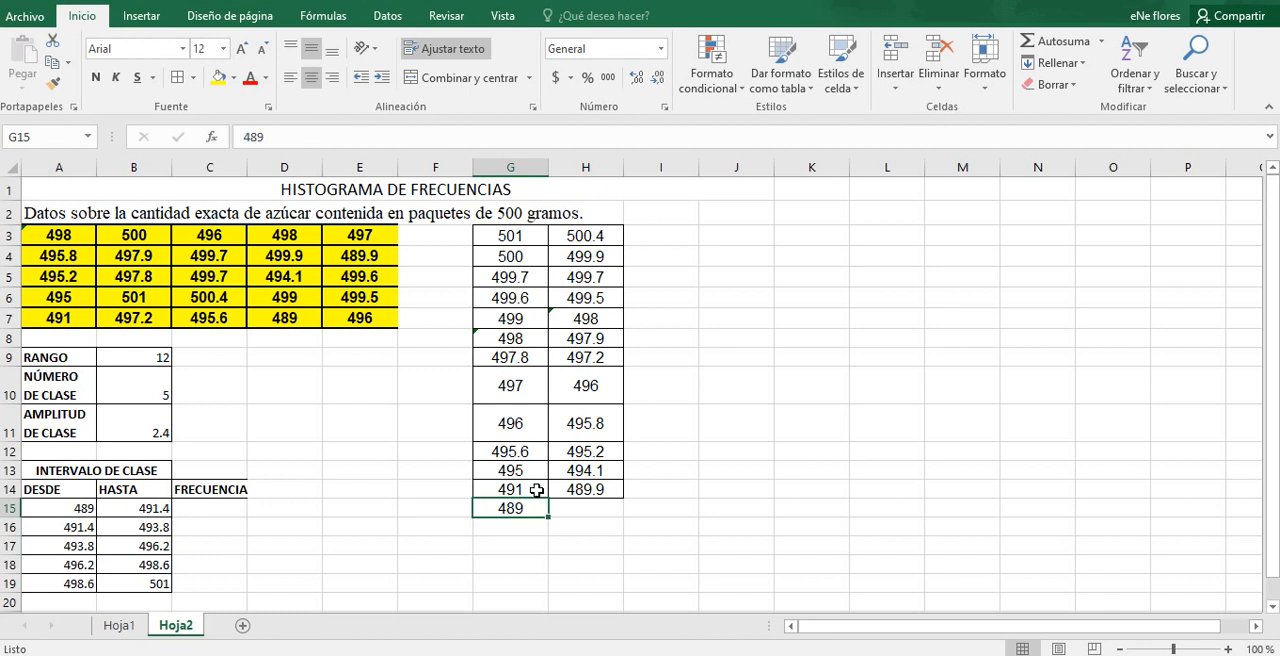
pyautogui.click(531, 490)
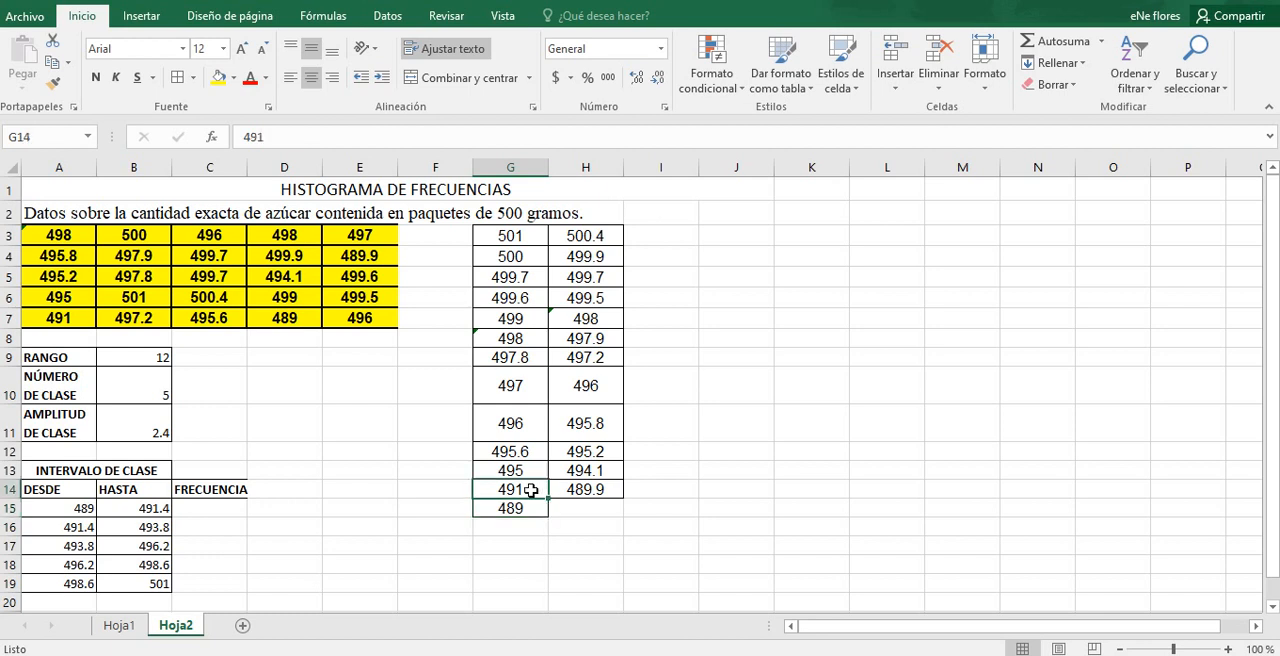
pyautogui.moveTo(531, 490); pyautogui.dragTo(558, 491)
pyautogui.click(528, 509)
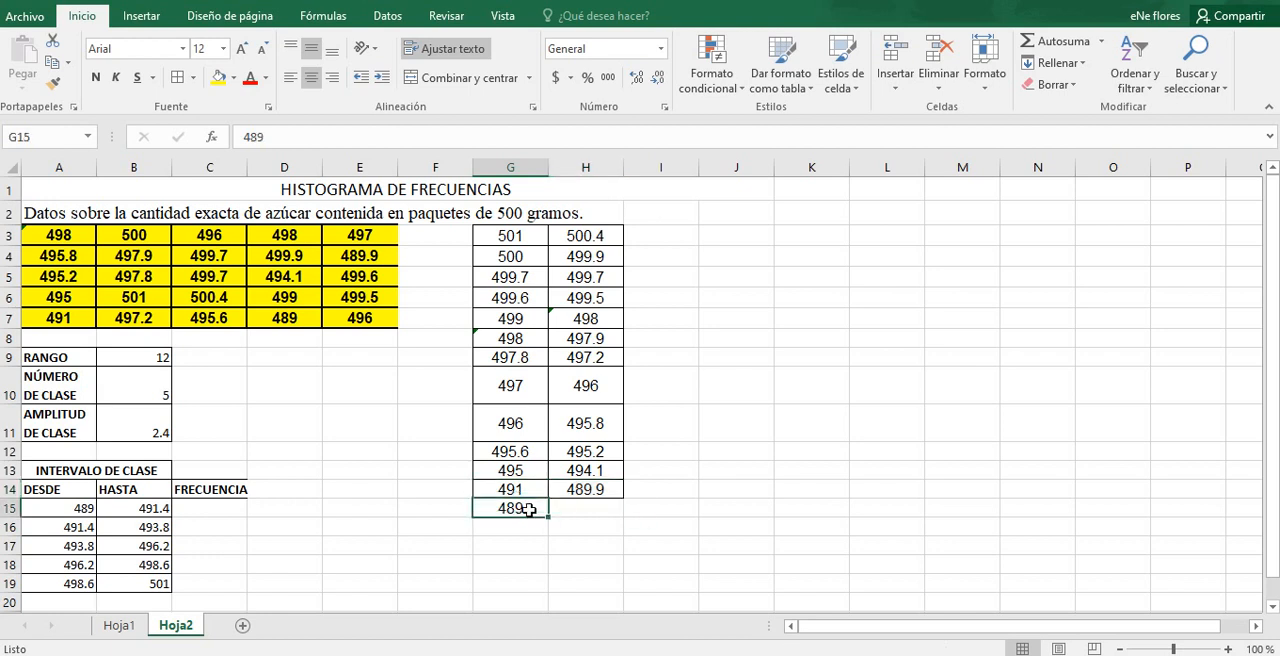
pyautogui.click(185, 506)
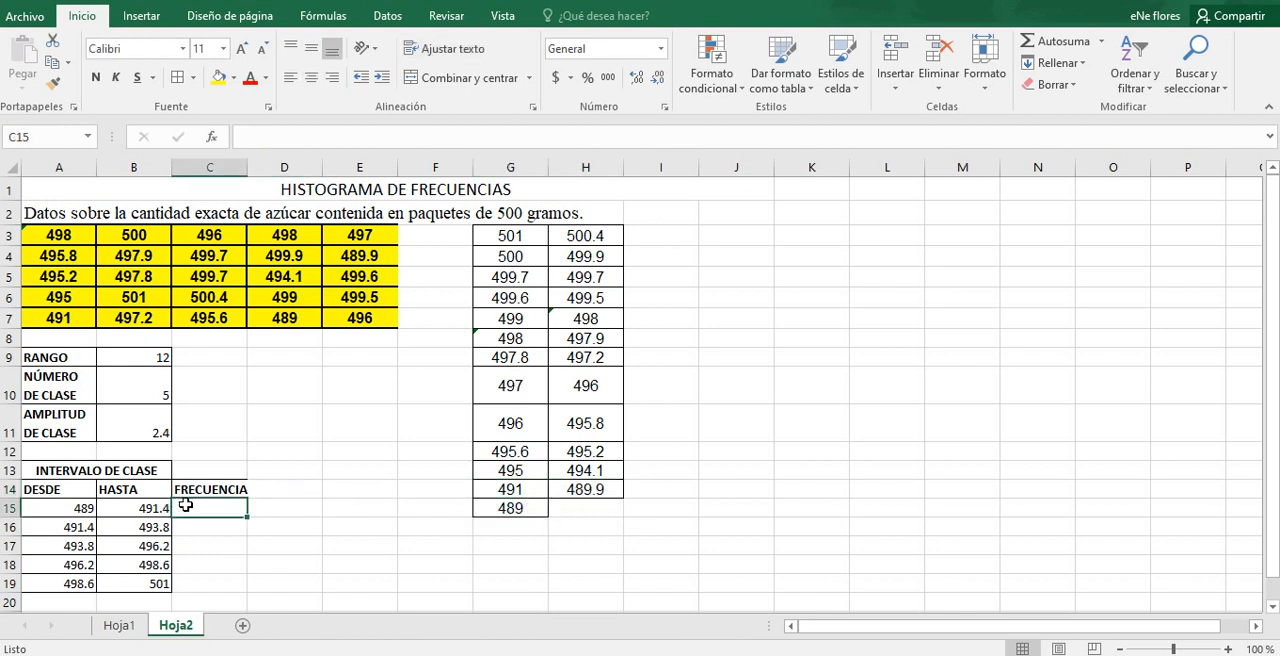
pyautogui.write('3')
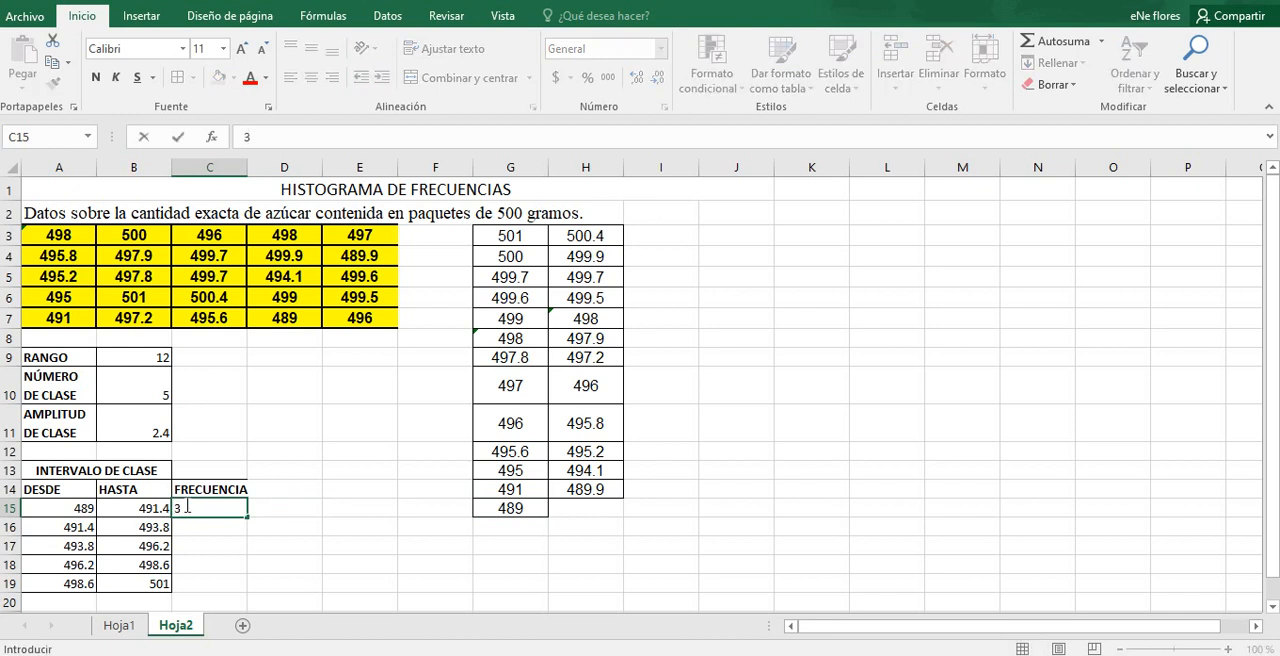
pyautogui.press('Return')
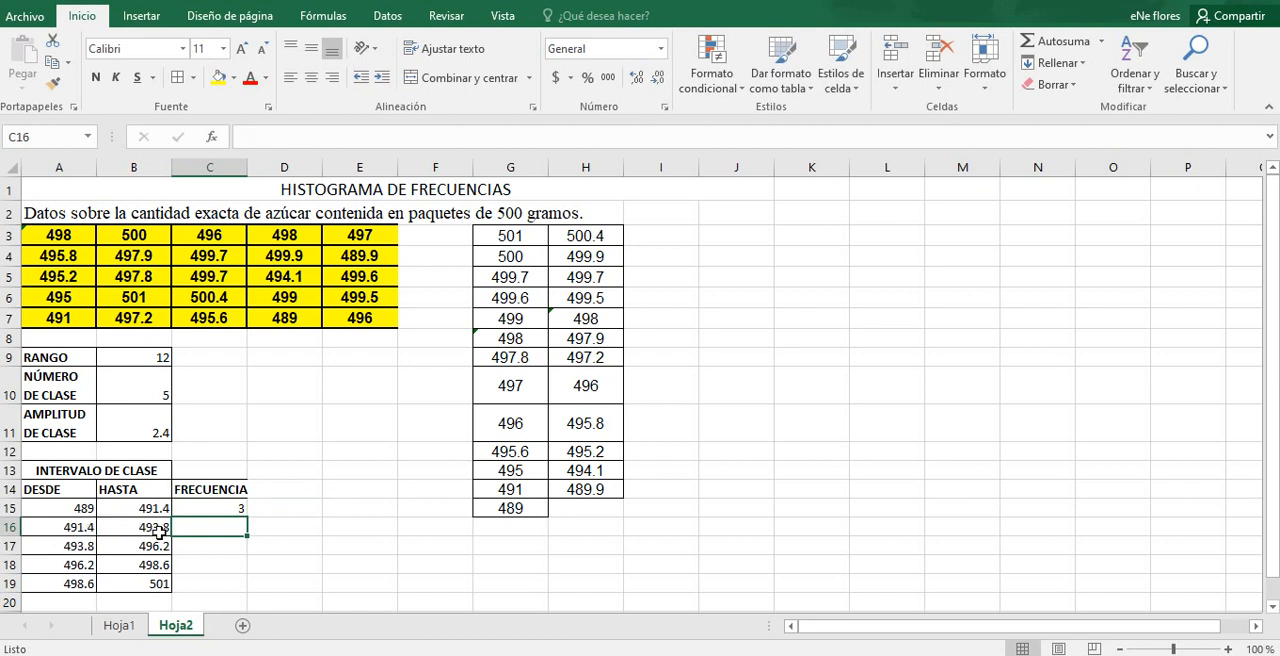
# Step: Check the sorted weights for the 491.4 to 493.8 interval and enter 0 as its frequency in C16
pyautogui.click(524, 490)
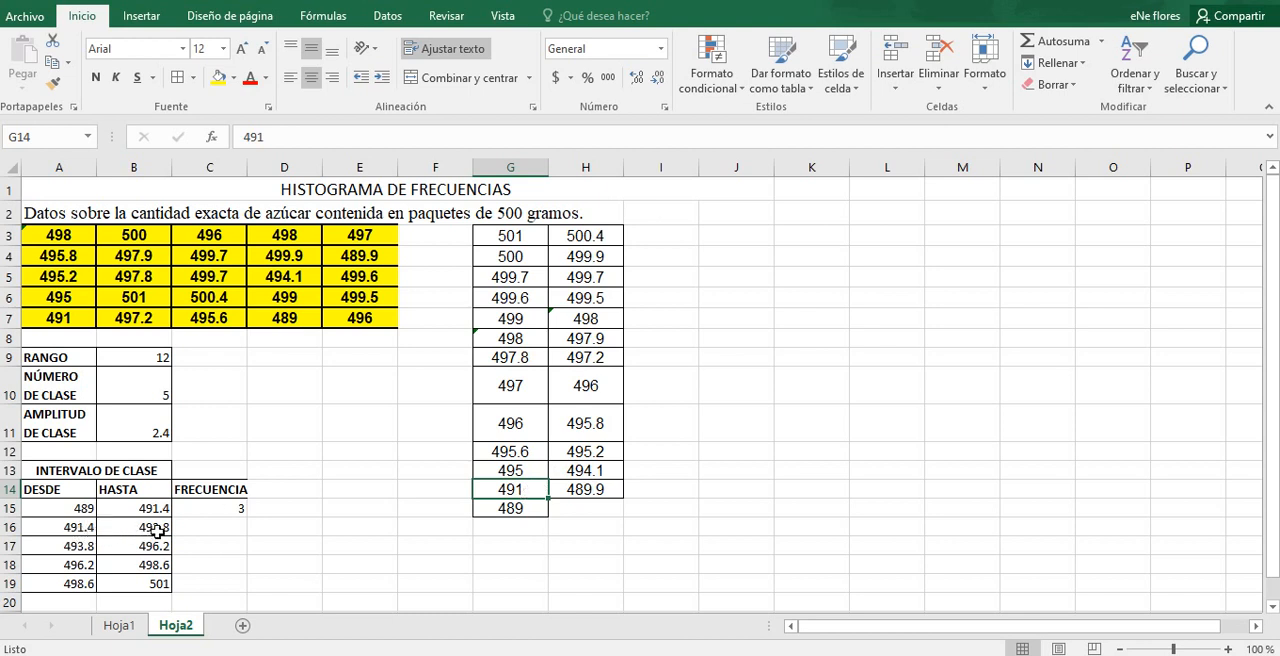
pyautogui.click(197, 531)
pyautogui.write('0')
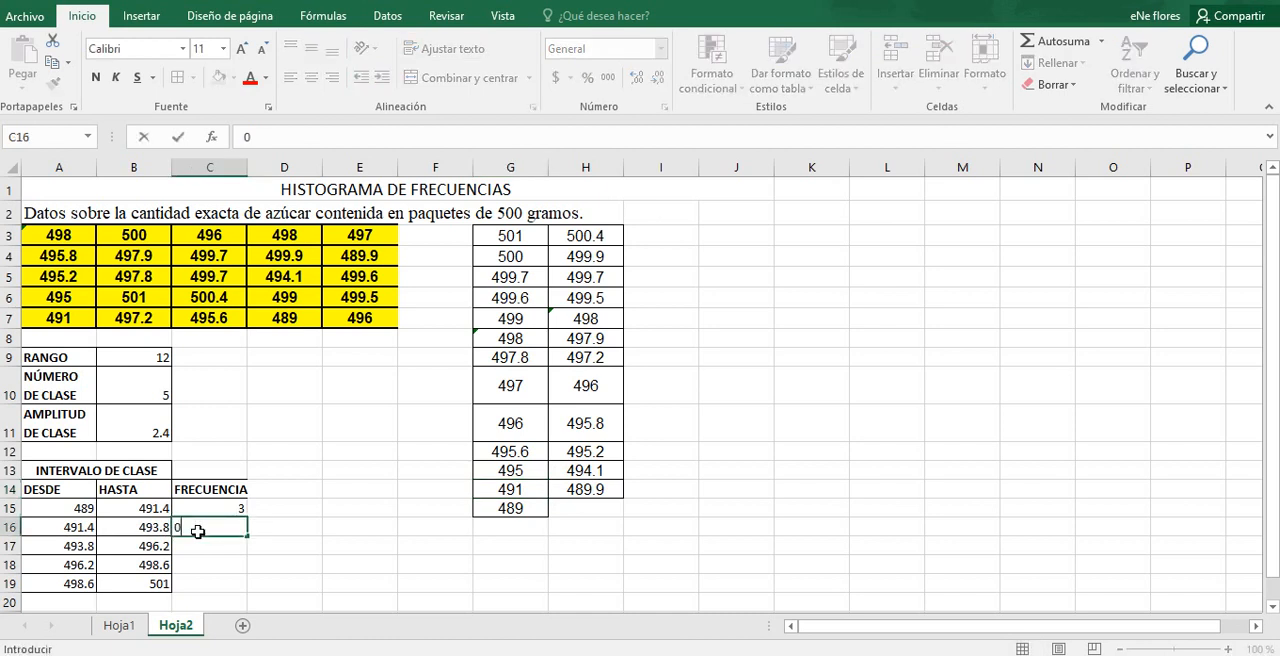
pyautogui.press('Return')
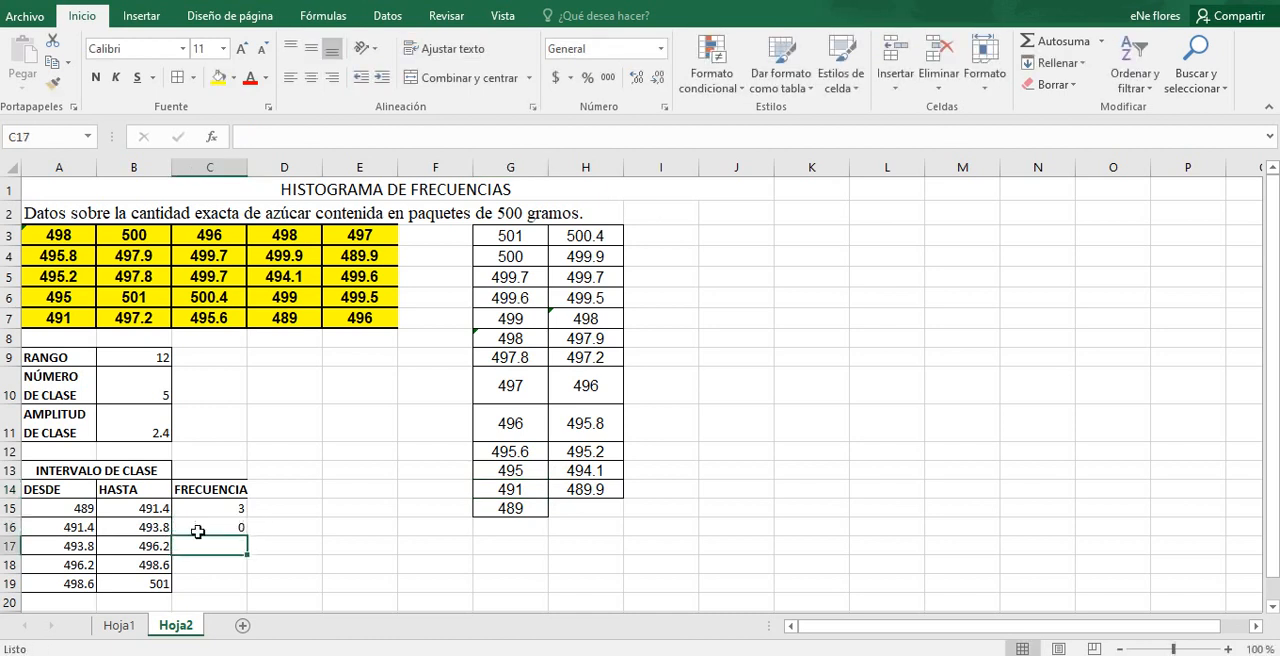
# Step: Count the sorted weights between 493.8 and 496.2 in columns G and H, and enter 7 as the frequency in C17
pyautogui.click(77, 545)
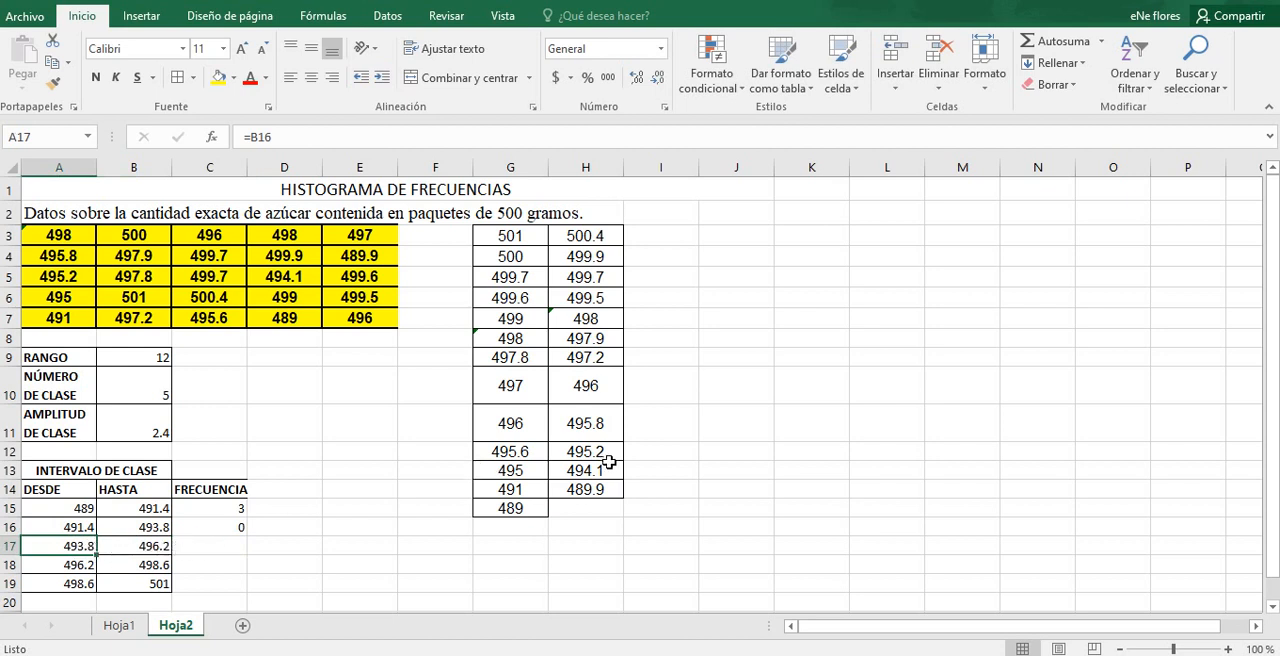
pyautogui.click(569, 472)
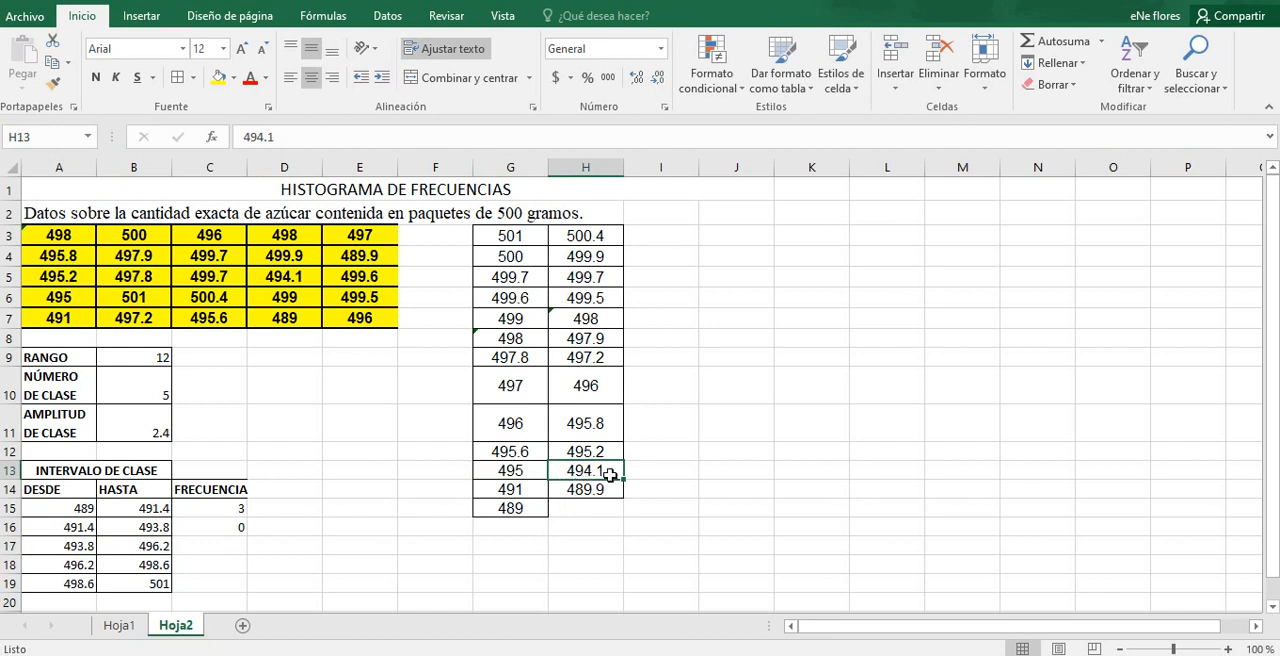
pyautogui.click(531, 478)
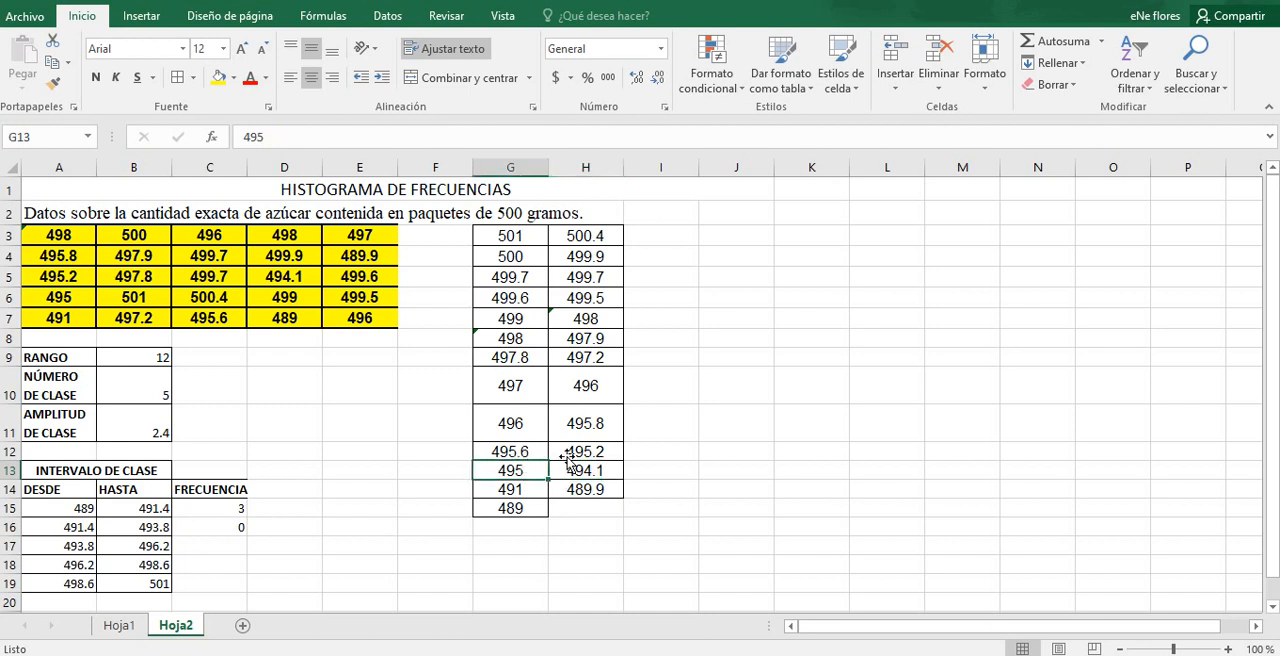
pyautogui.click(566, 454)
pyautogui.click(519, 453)
pyautogui.click(568, 428)
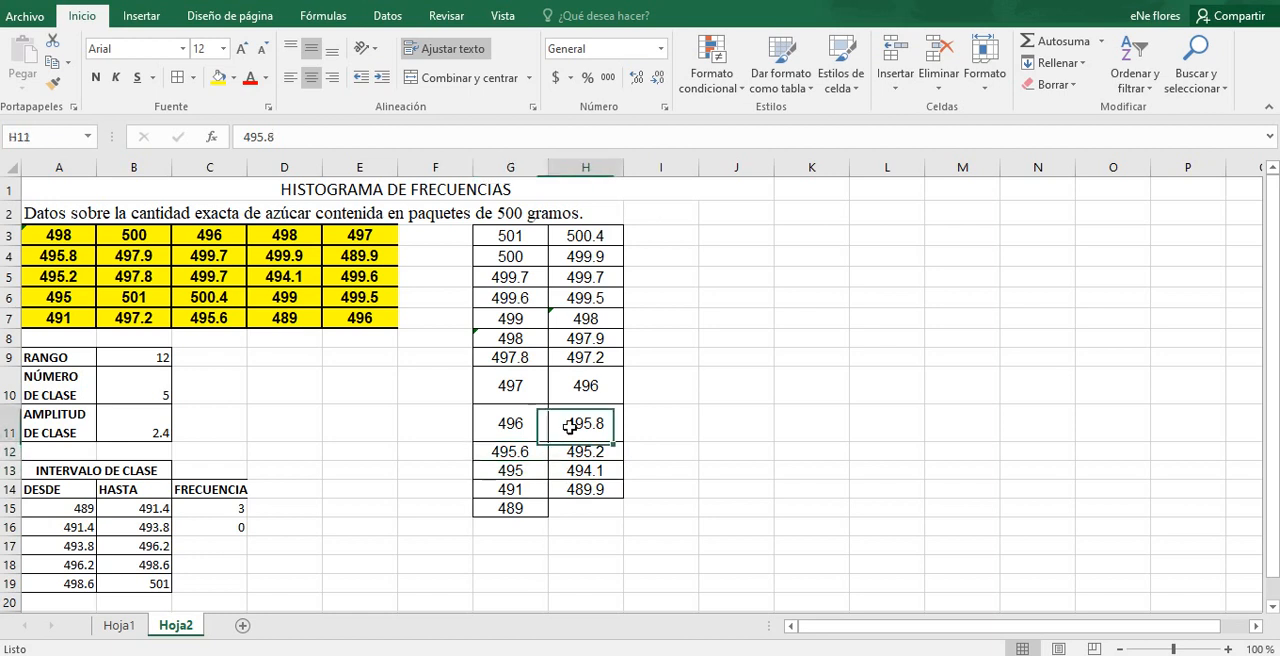
pyautogui.click(504, 428)
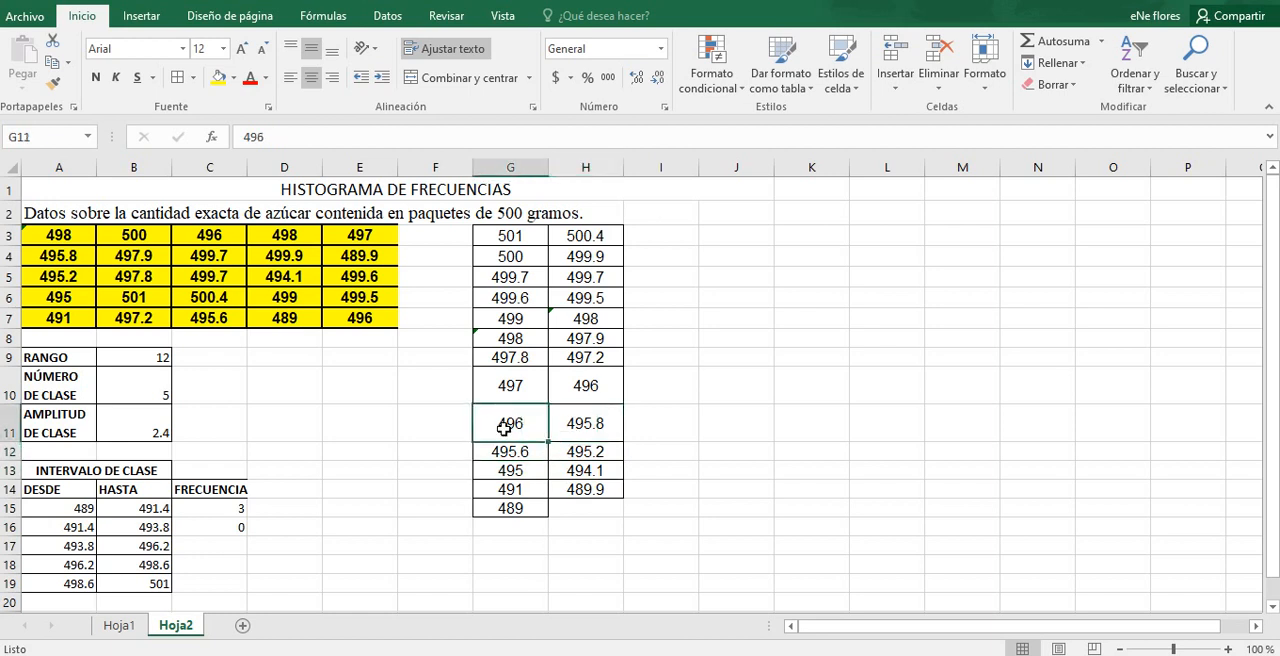
pyautogui.click(570, 388)
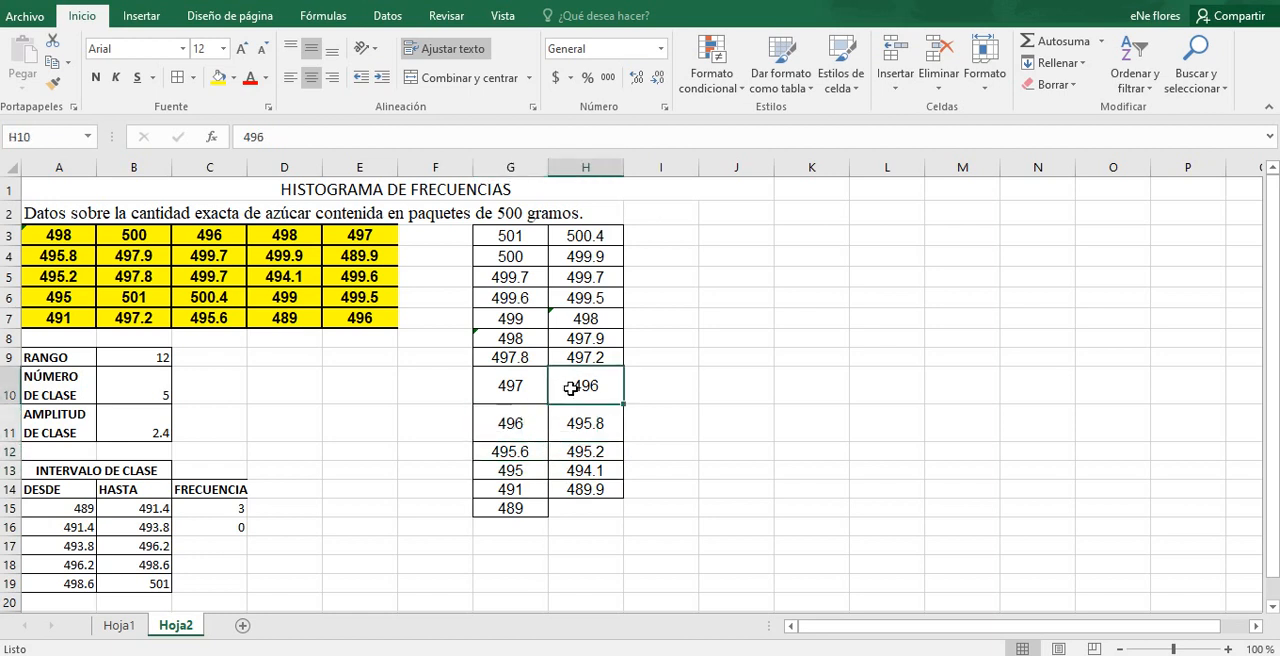
pyautogui.click(585, 471)
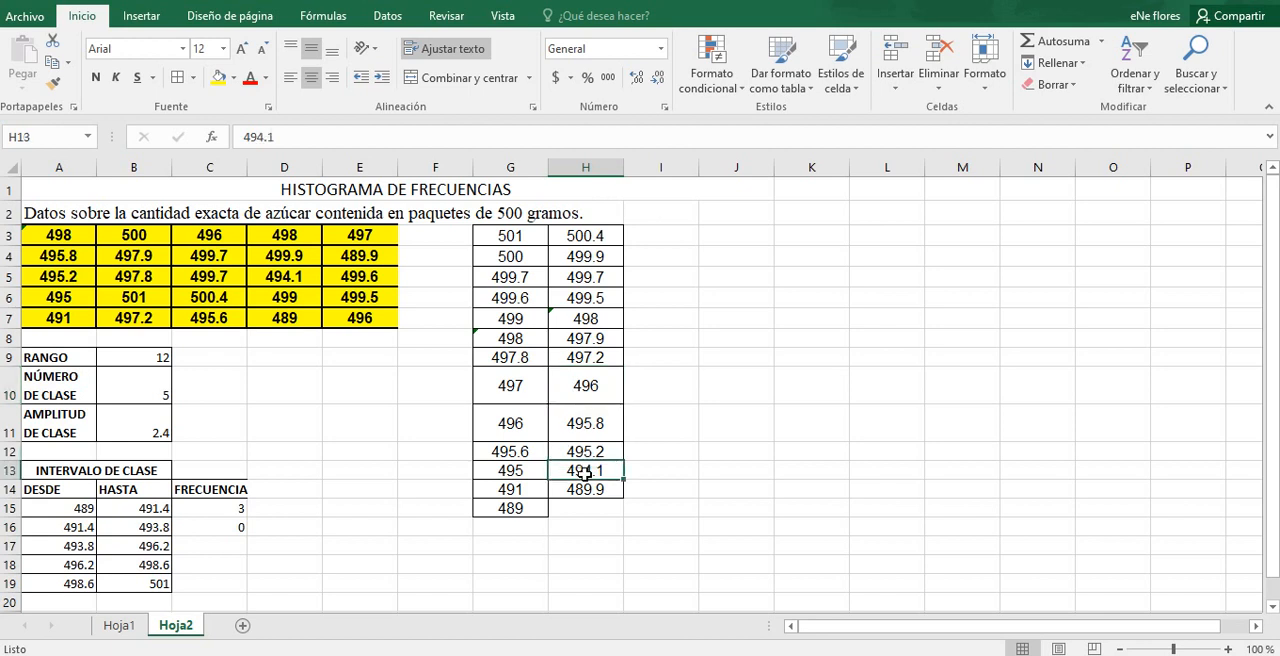
pyautogui.click(534, 472)
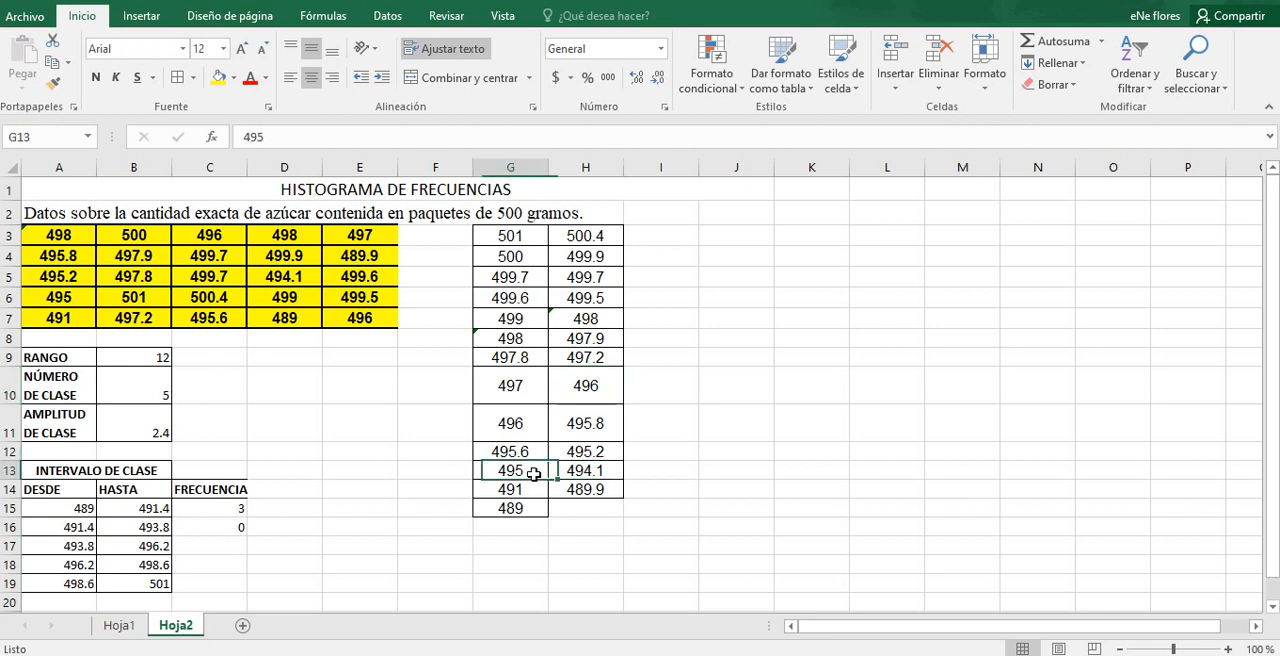
pyautogui.click(581, 451)
pyautogui.click(515, 451)
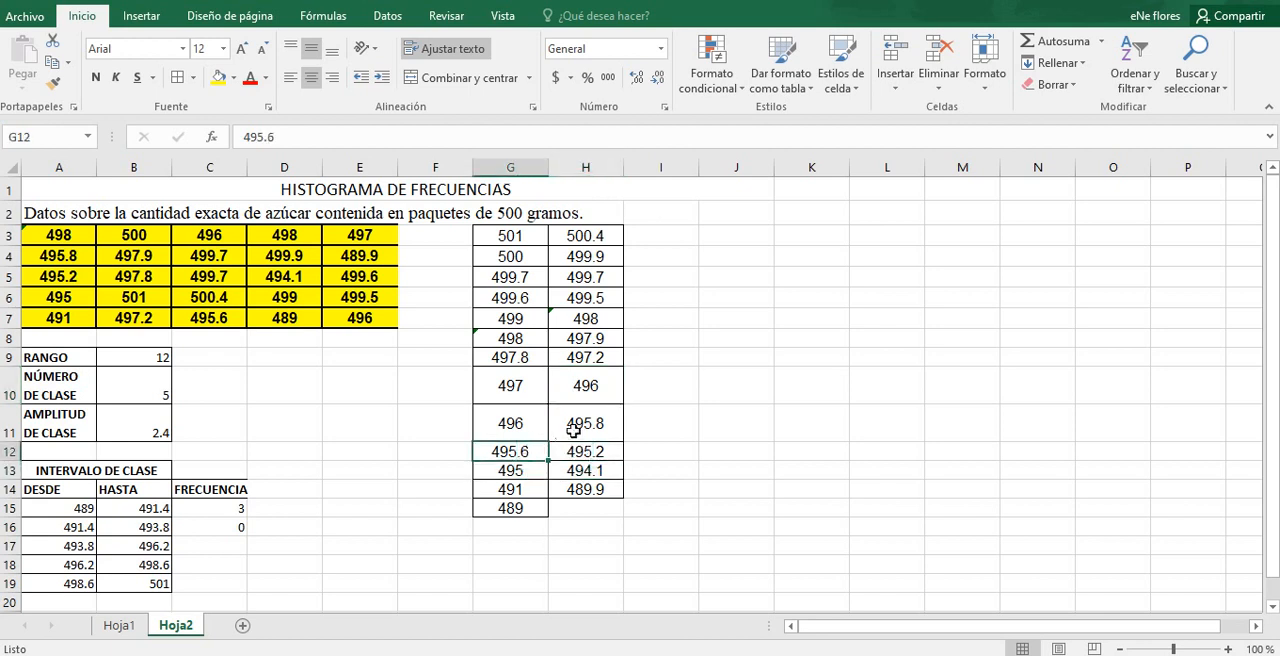
pyautogui.click(572, 428)
pyautogui.click(509, 422)
pyautogui.click(578, 386)
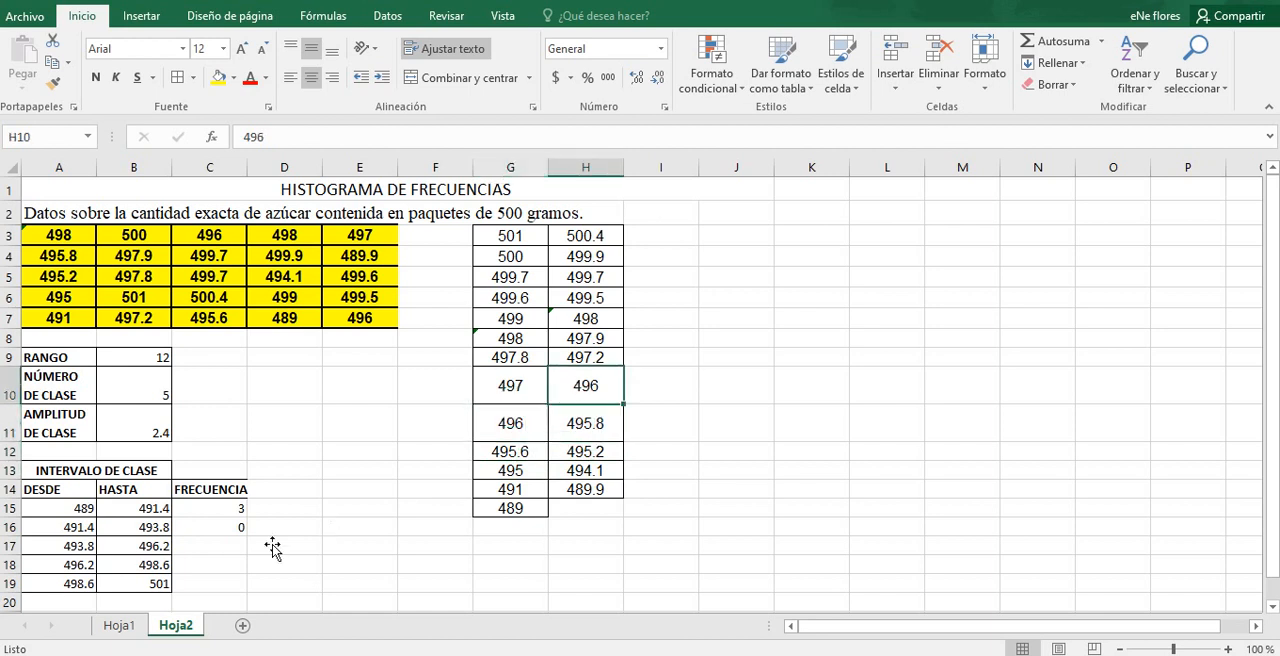
pyautogui.click(227, 545)
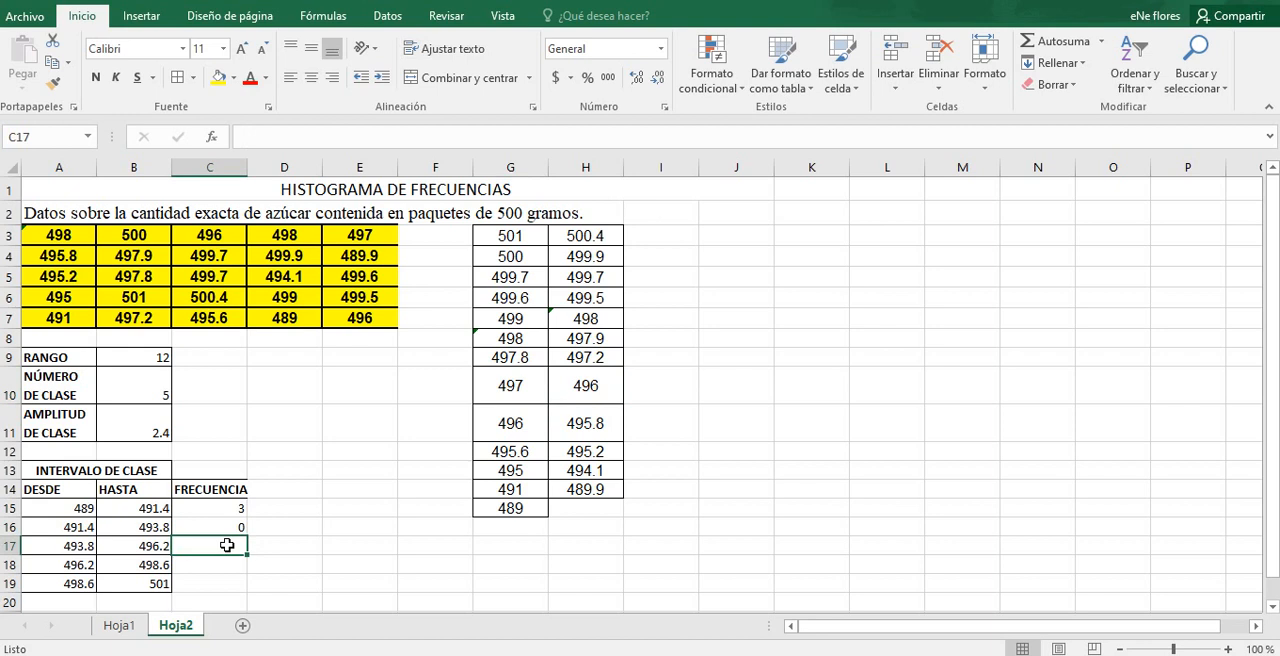
pyautogui.write('7')
pyautogui.press('Return')
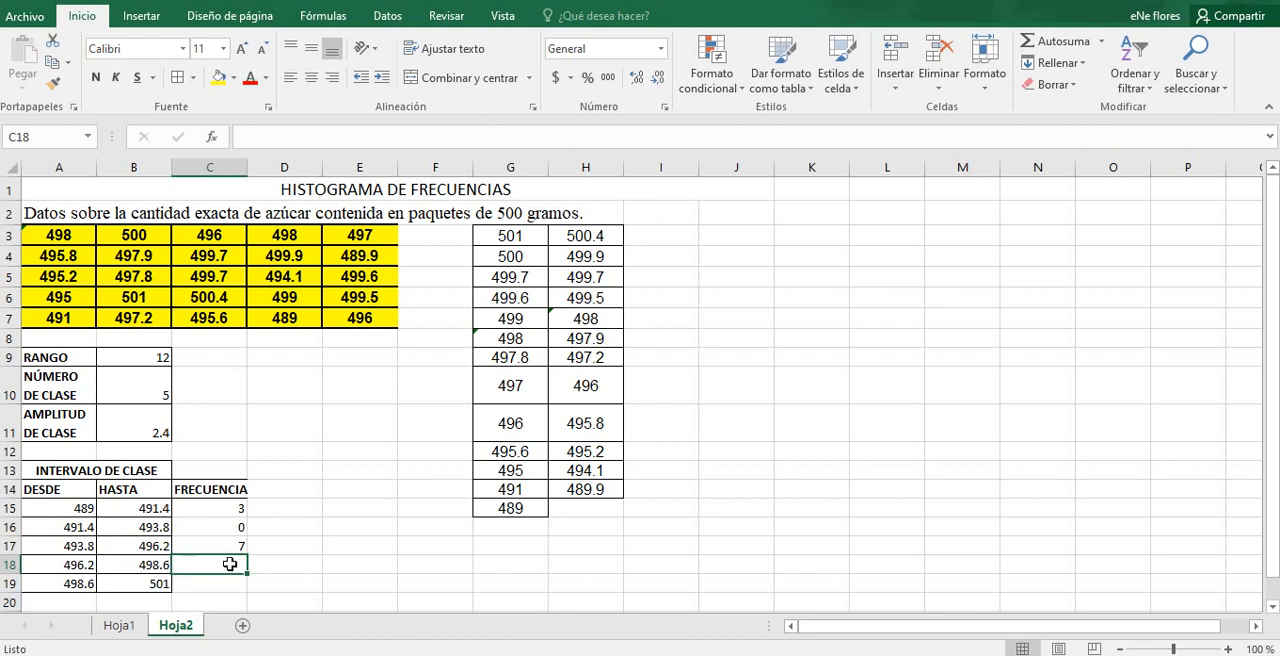
# Step: Count the sorted weights between 496.2 and 498.6 in columns G and H, and enter 6 as the frequency in C18
pyautogui.click(520, 386)
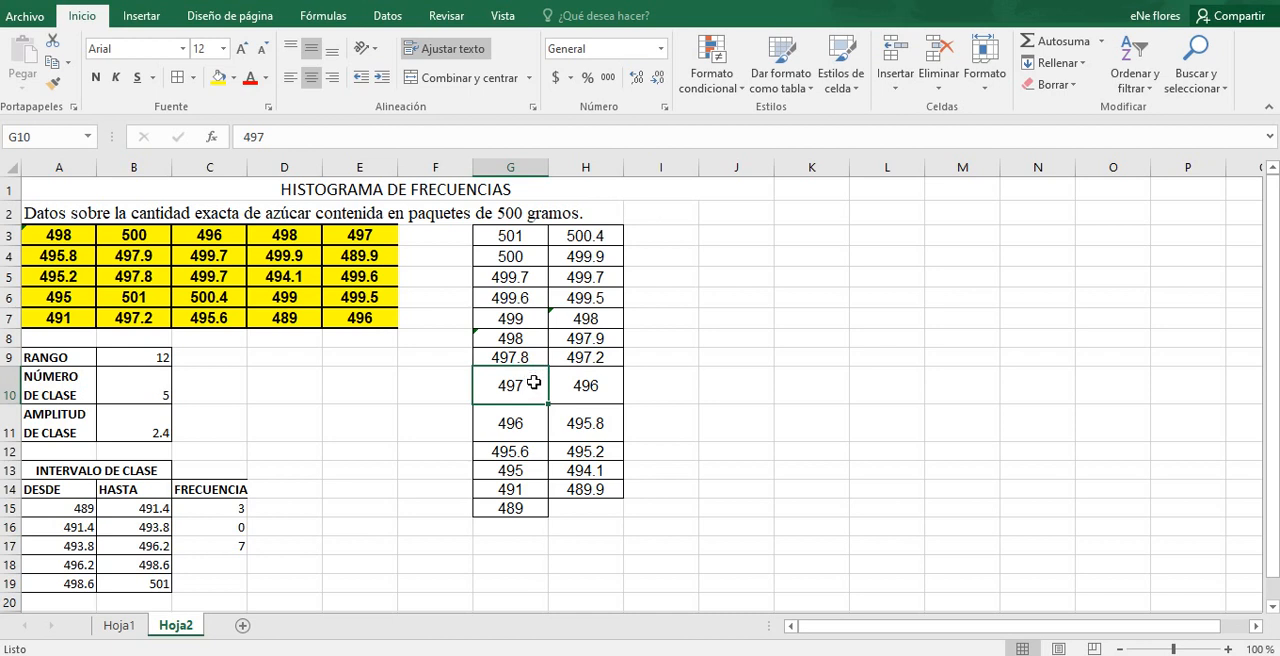
pyautogui.click(562, 321)
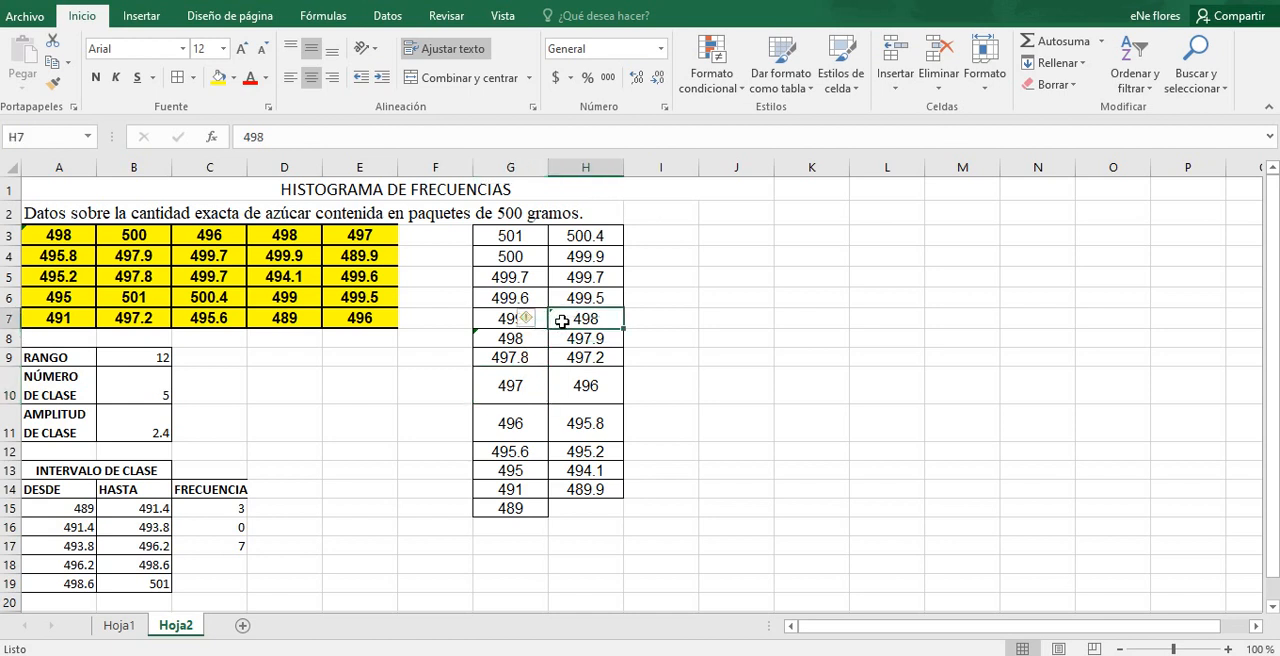
pyautogui.click(521, 387)
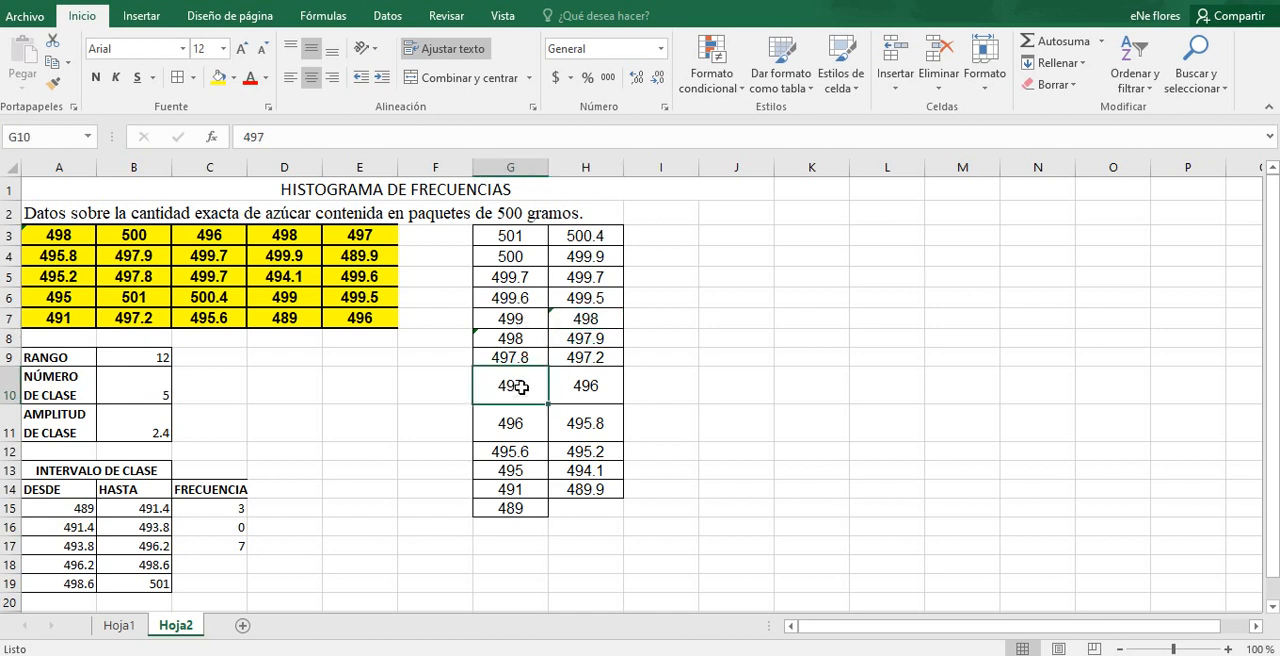
pyautogui.click(572, 358)
pyautogui.click(527, 358)
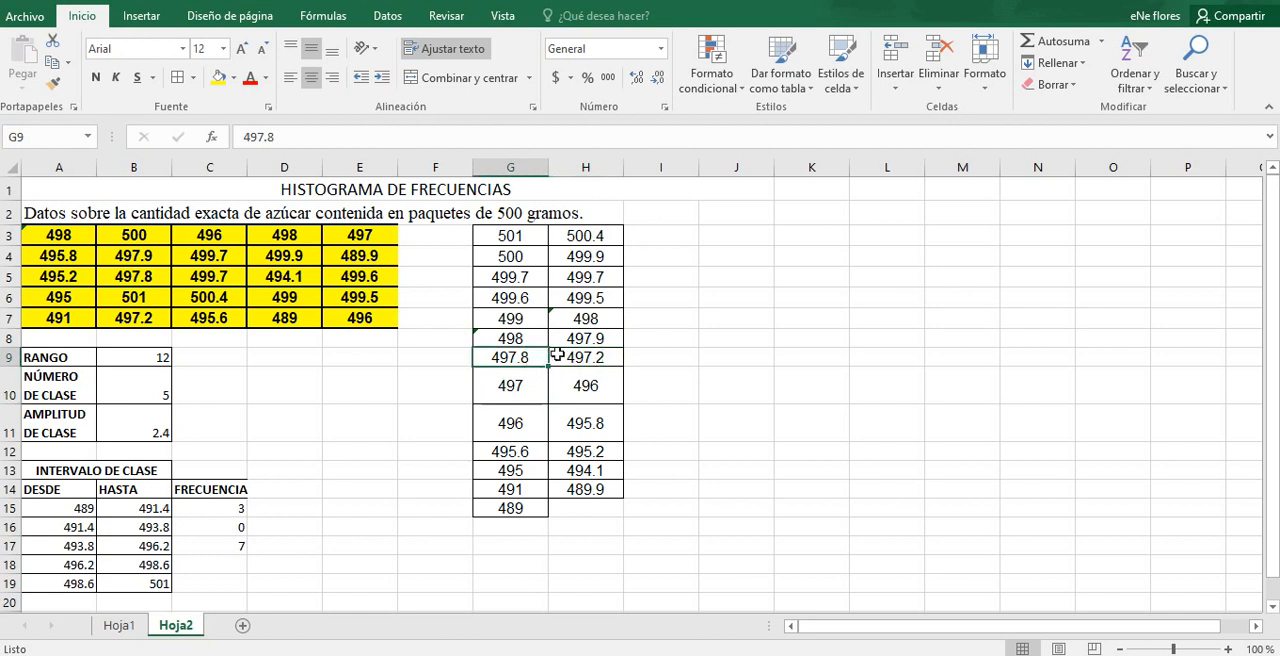
pyautogui.click(578, 338)
pyautogui.click(531, 338)
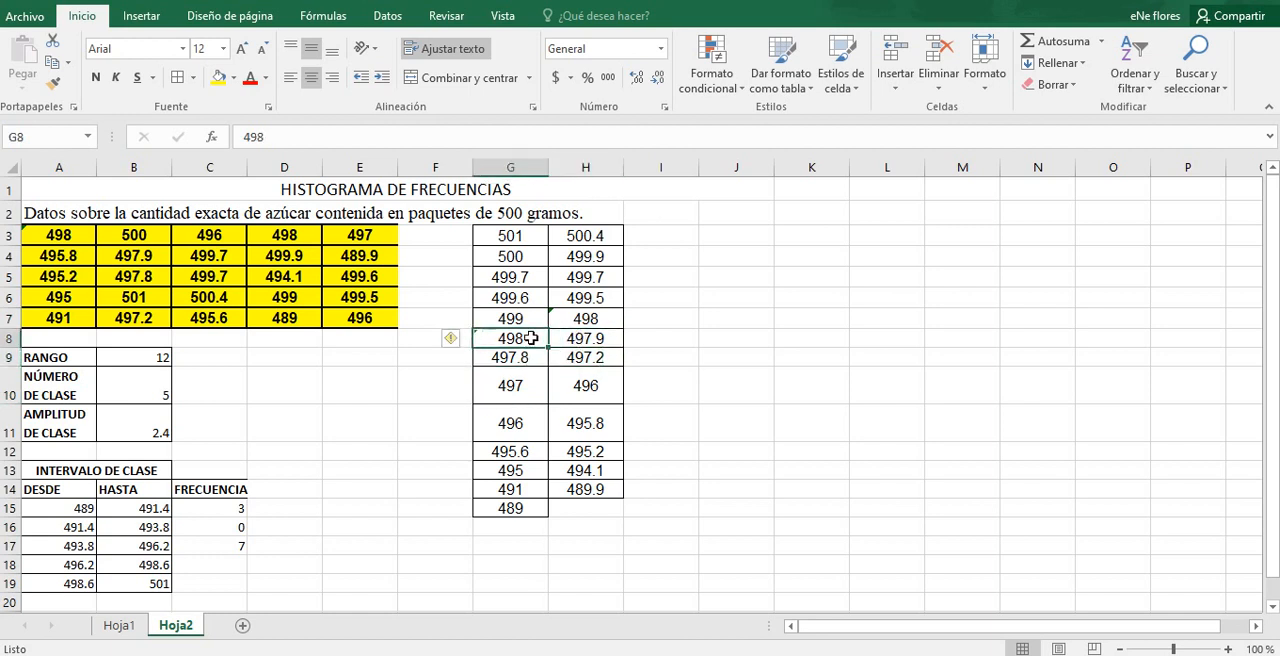
pyautogui.click(582, 318)
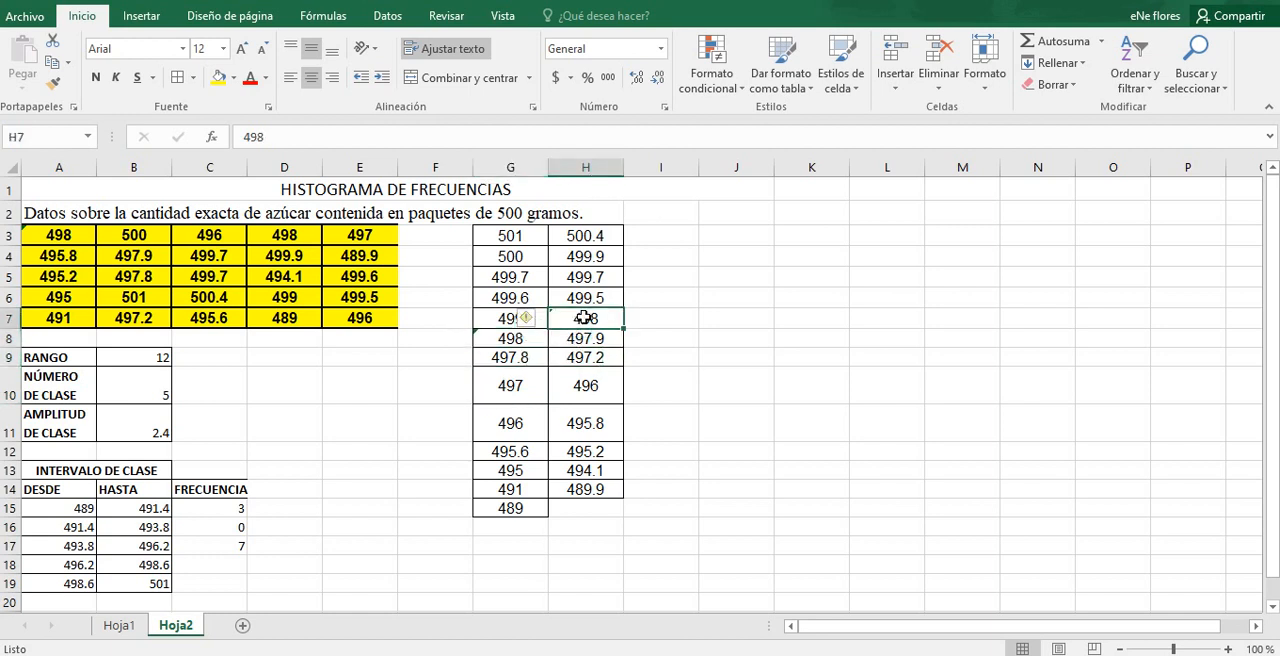
pyautogui.click(231, 567)
pyautogui.write('6')
pyautogui.press('Return')
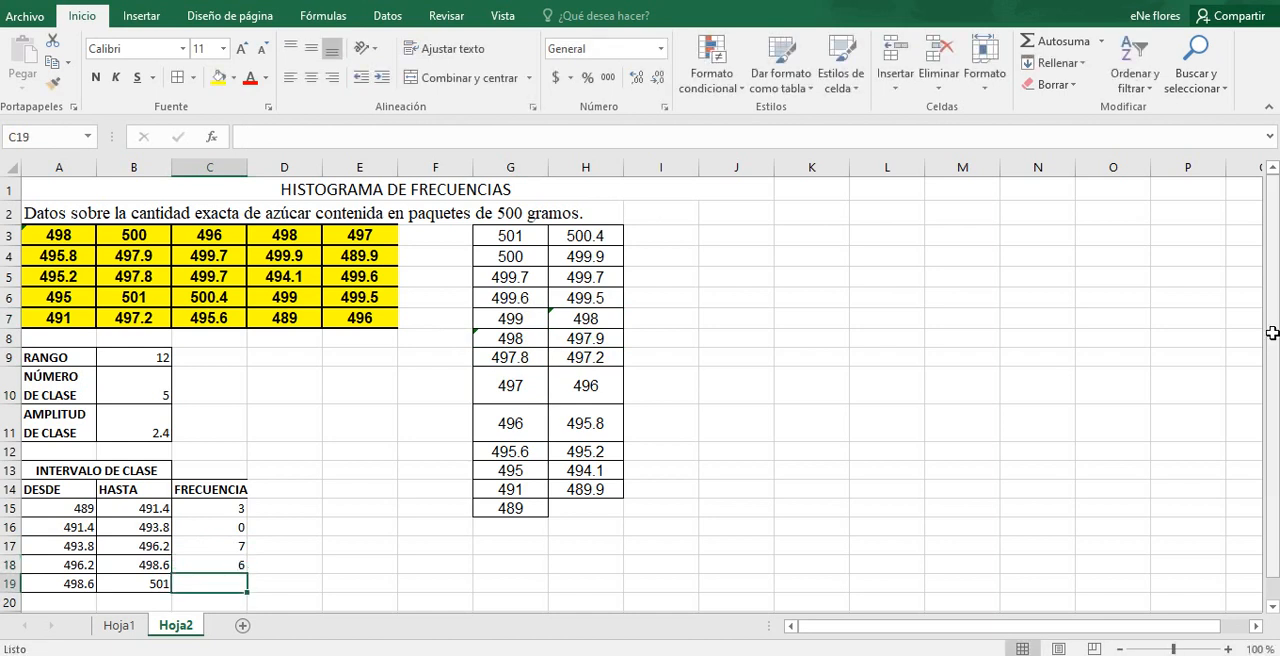
pyautogui.scroll(-1, 390, 565)
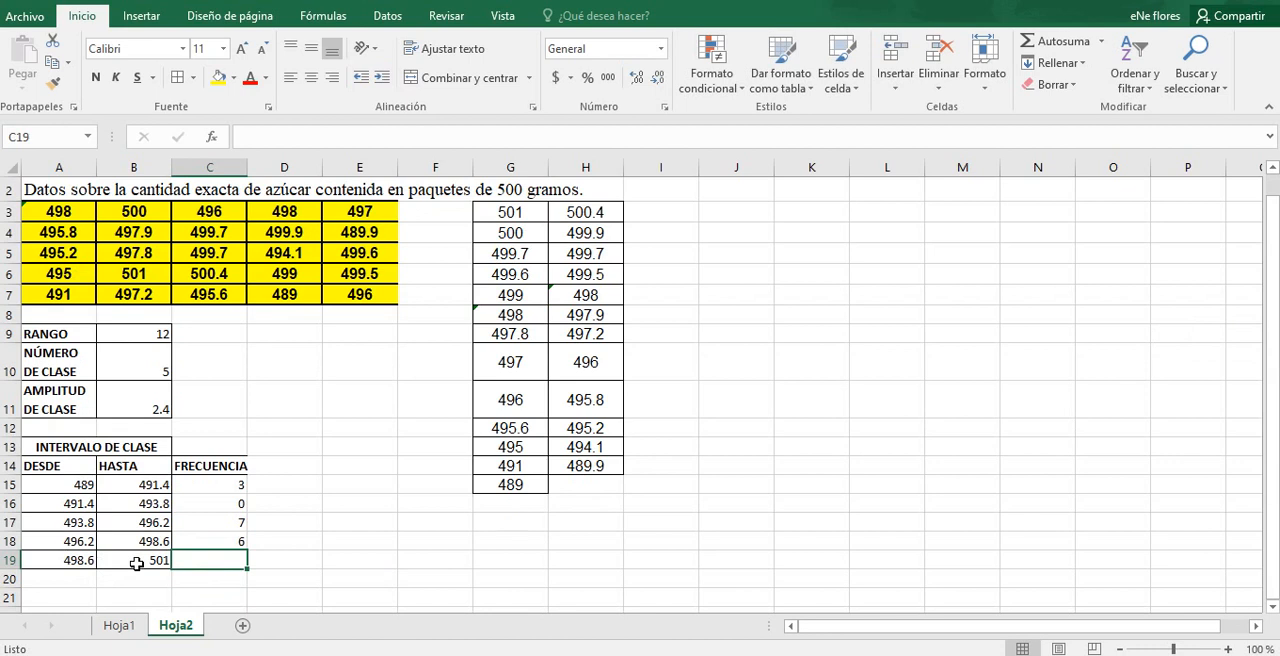
# Step: Count the sorted weights between 498.6 and 501 in columns G and H, and enter 9 as the frequency in C19
pyautogui.click(543, 300)
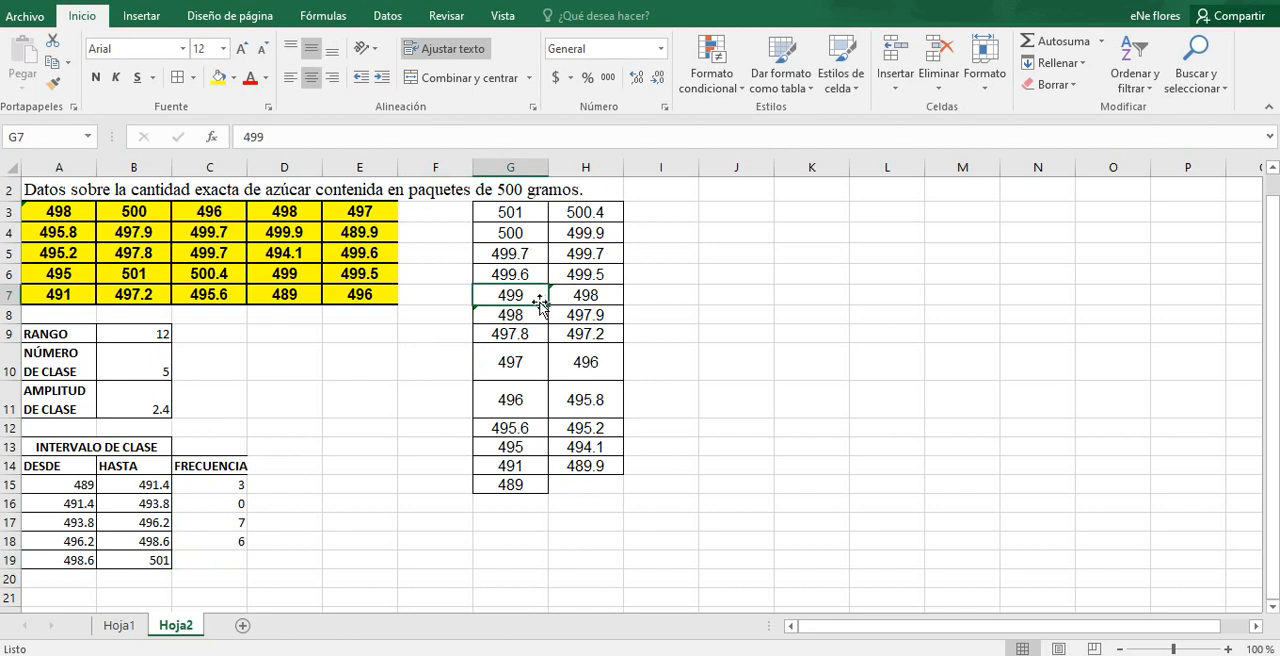
pyautogui.click(575, 268)
pyautogui.click(521, 274)
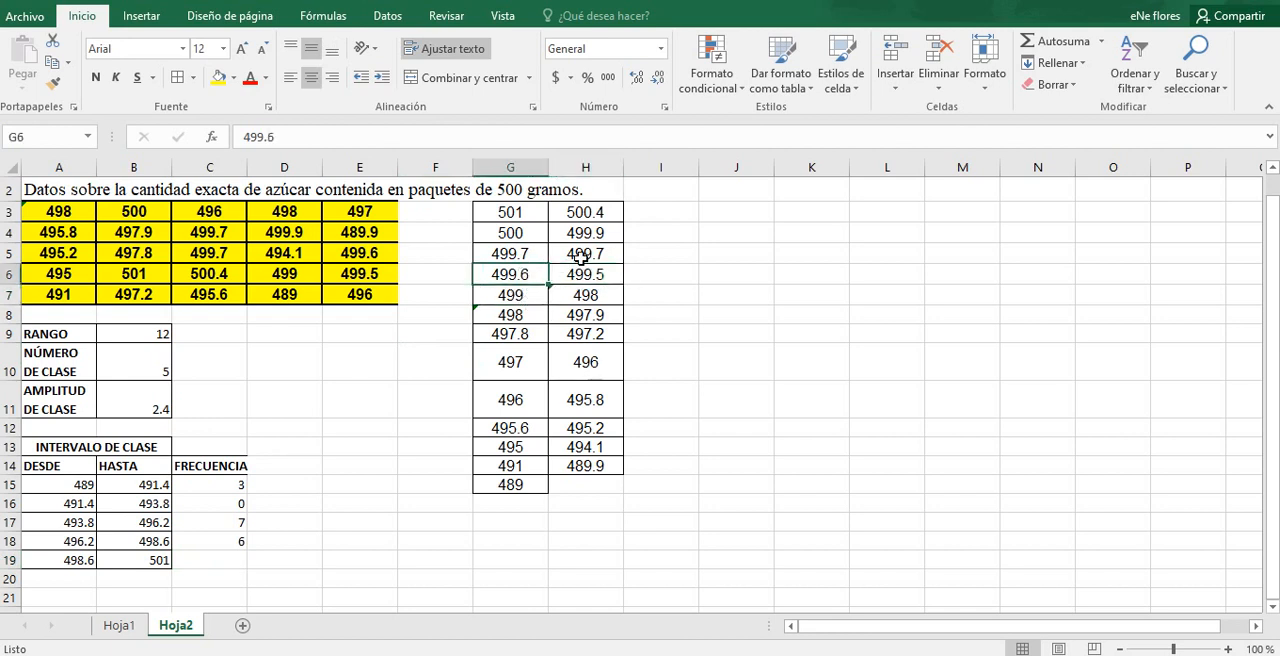
pyautogui.click(588, 255)
pyautogui.click(523, 253)
pyautogui.click(581, 235)
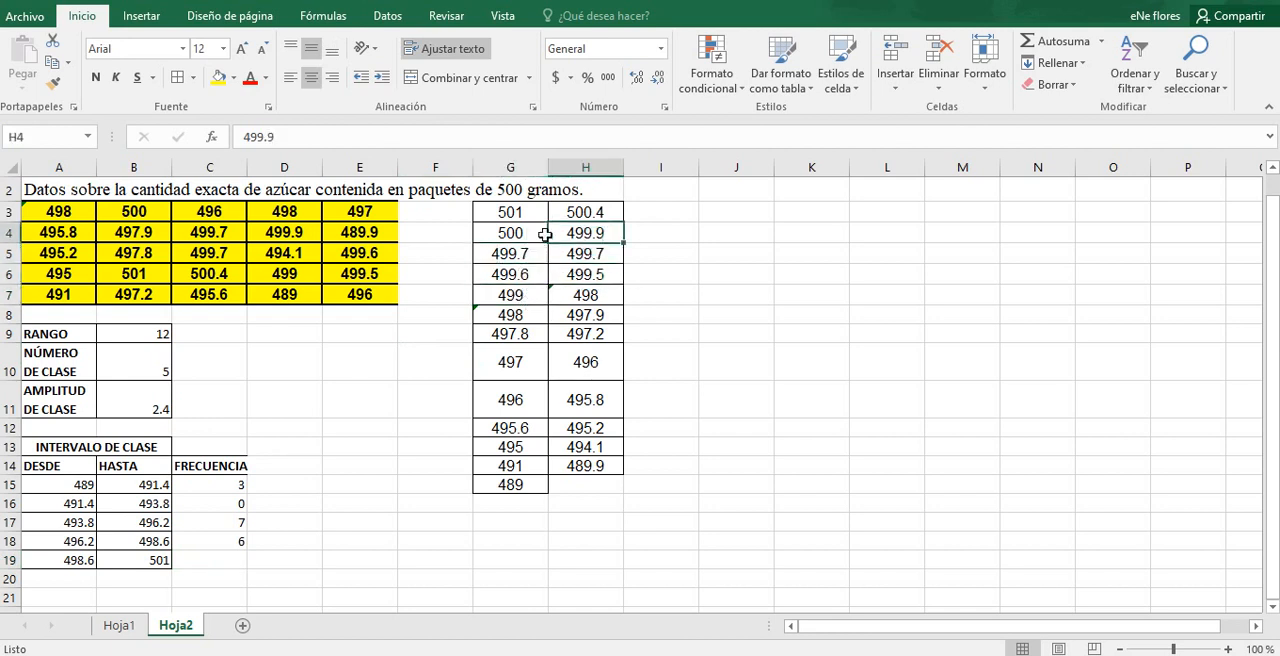
pyautogui.click(526, 236)
pyautogui.click(580, 210)
pyautogui.click(532, 212)
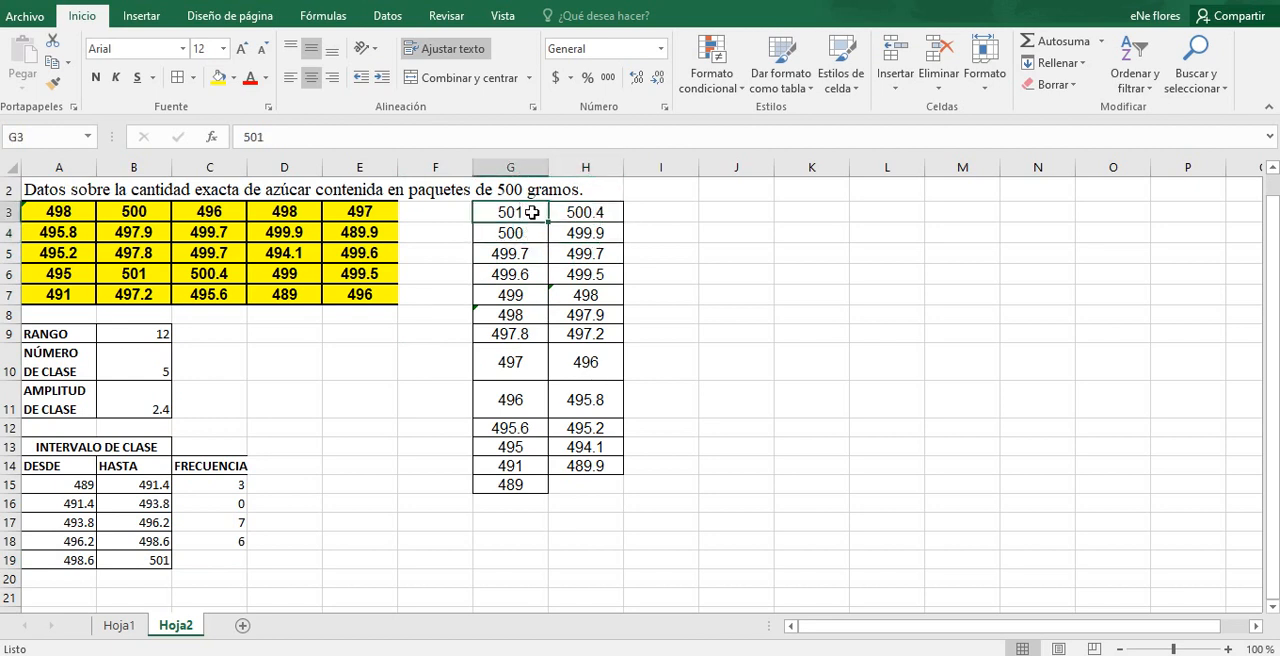
pyautogui.click(226, 561)
pyautogui.write('9')
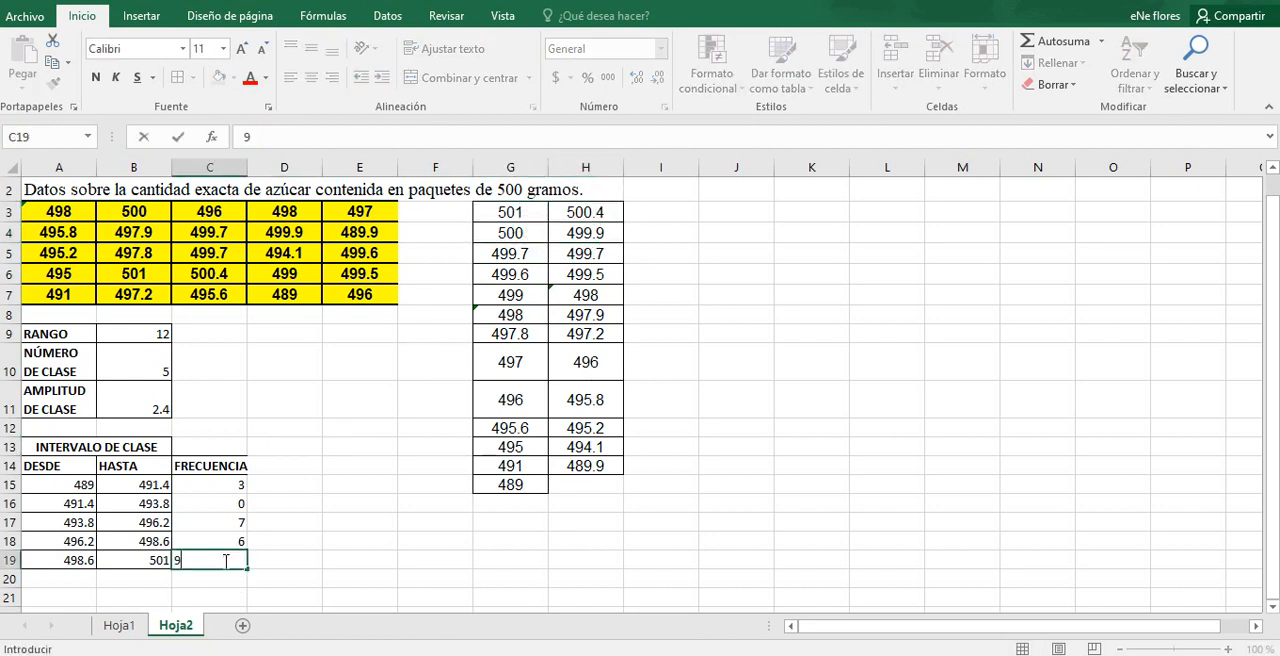
pyautogui.press('Return')
# Step: Enter the label TOTAL in B20, below the class intervals
pyautogui.click(151, 578)
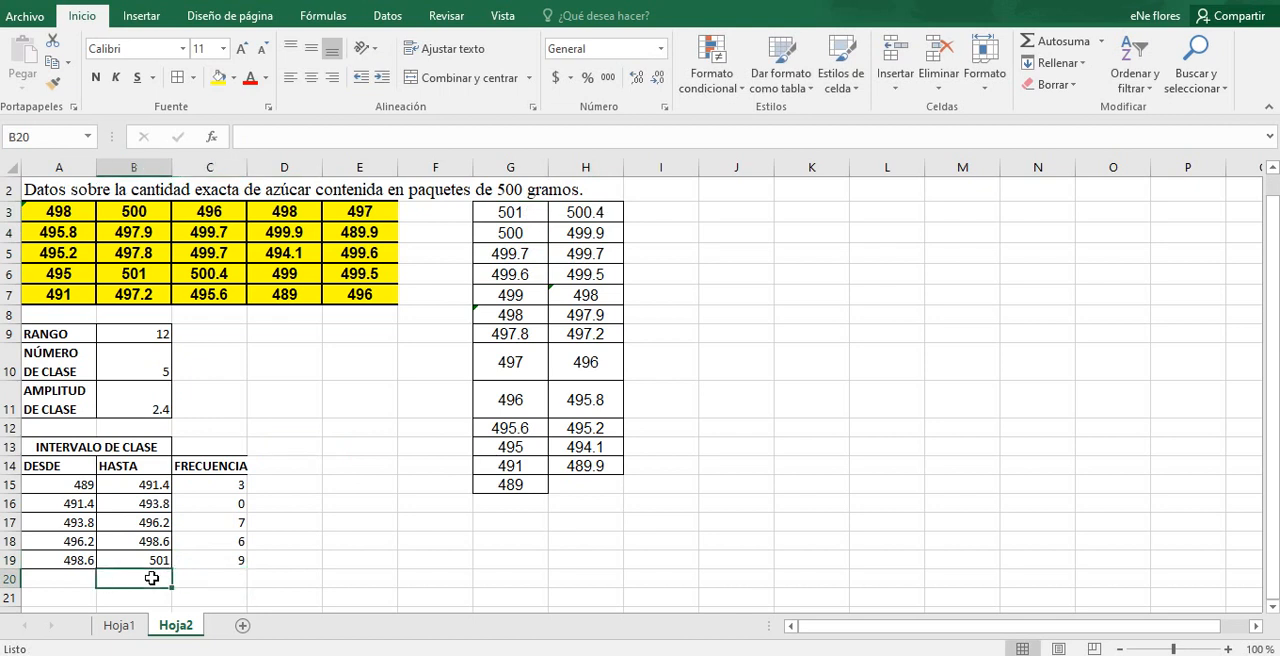
pyautogui.write('T')
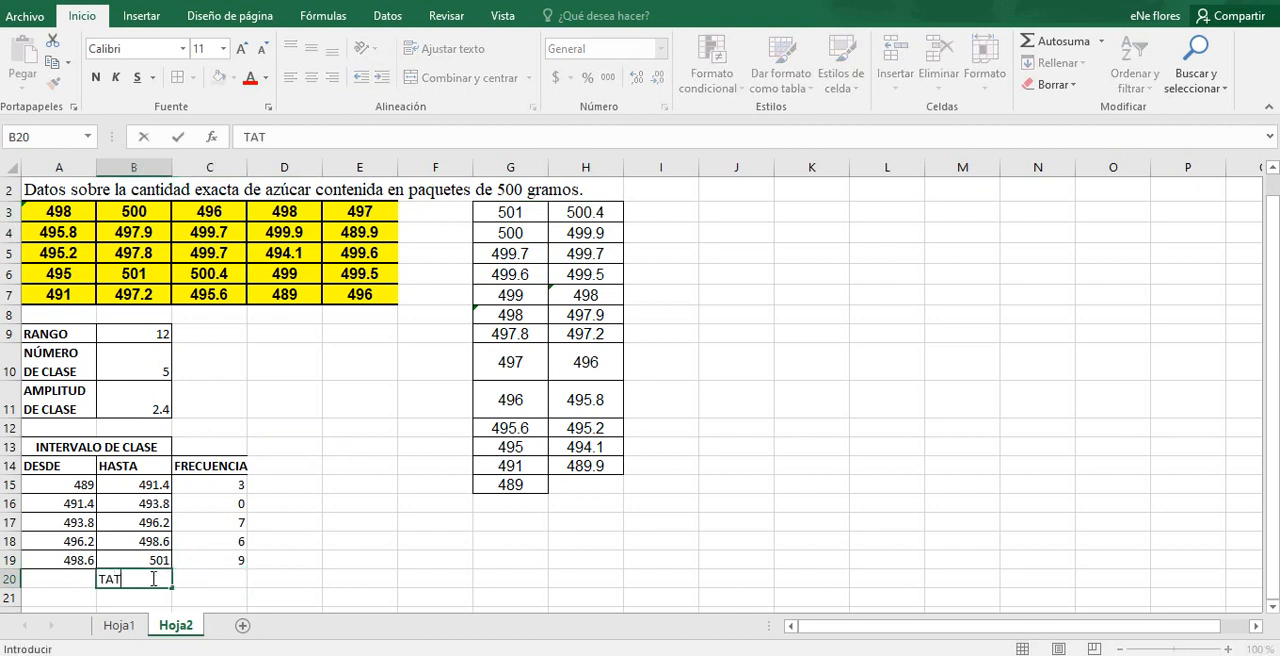
pyautogui.write('OTAL')
# Step: Total the frequencies in C20 with the formula =SUMA(C15,C16,C17,C18,C19) and check the resulting cell
pyautogui.click(203, 577)
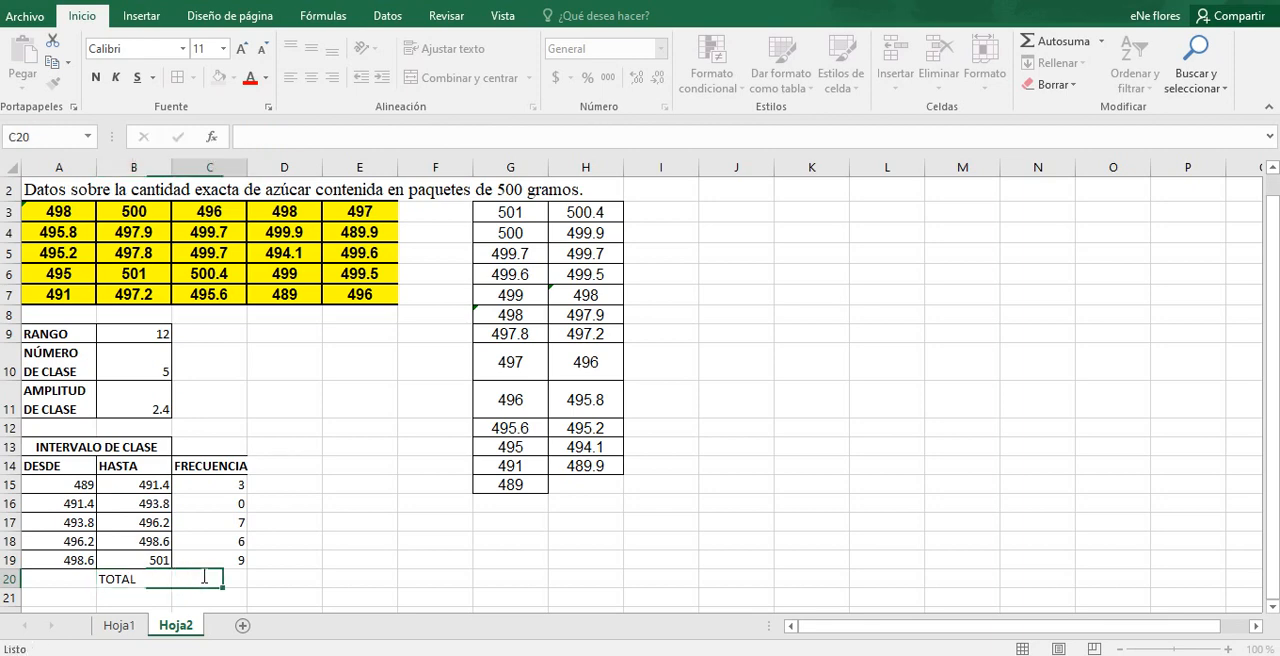
pyautogui.write('=SUMA')
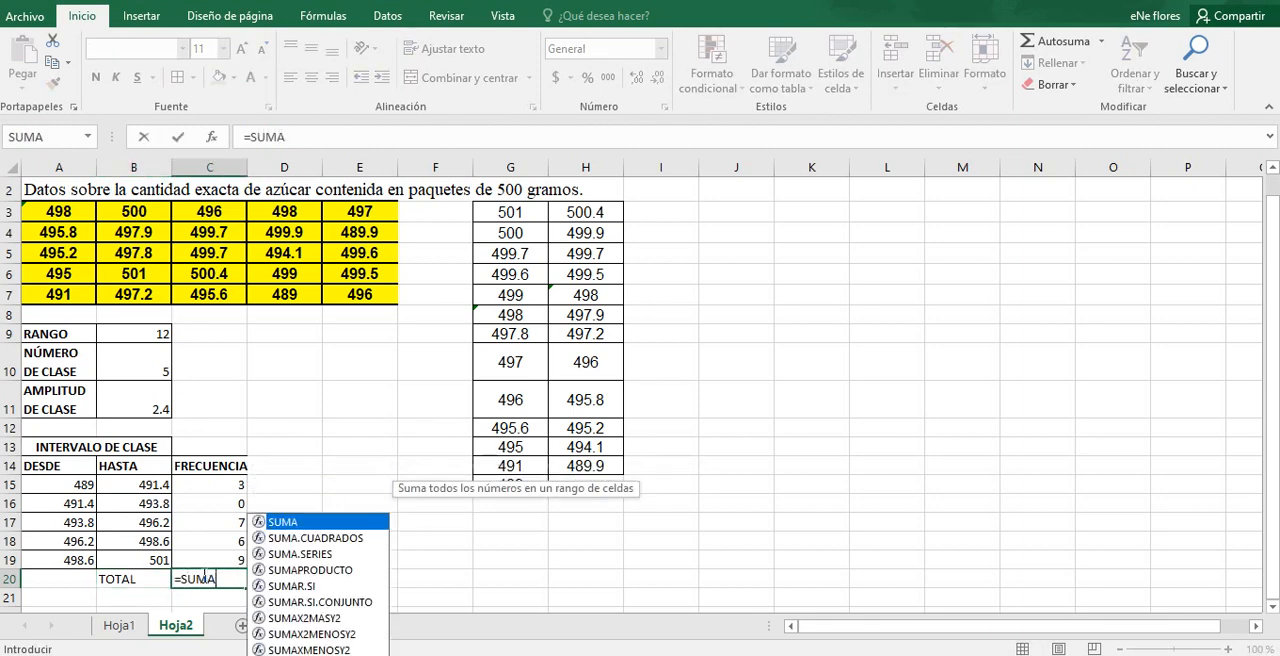
pyautogui.write('(')
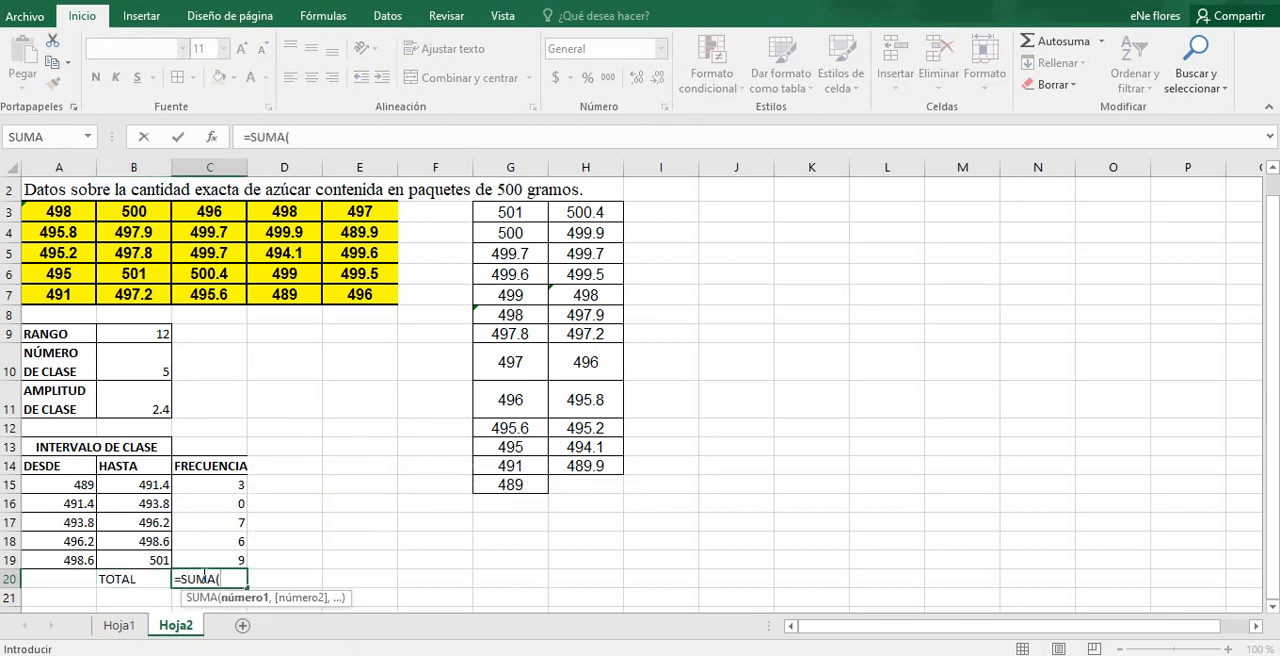
pyautogui.click(224, 484)
pyautogui.write(',')
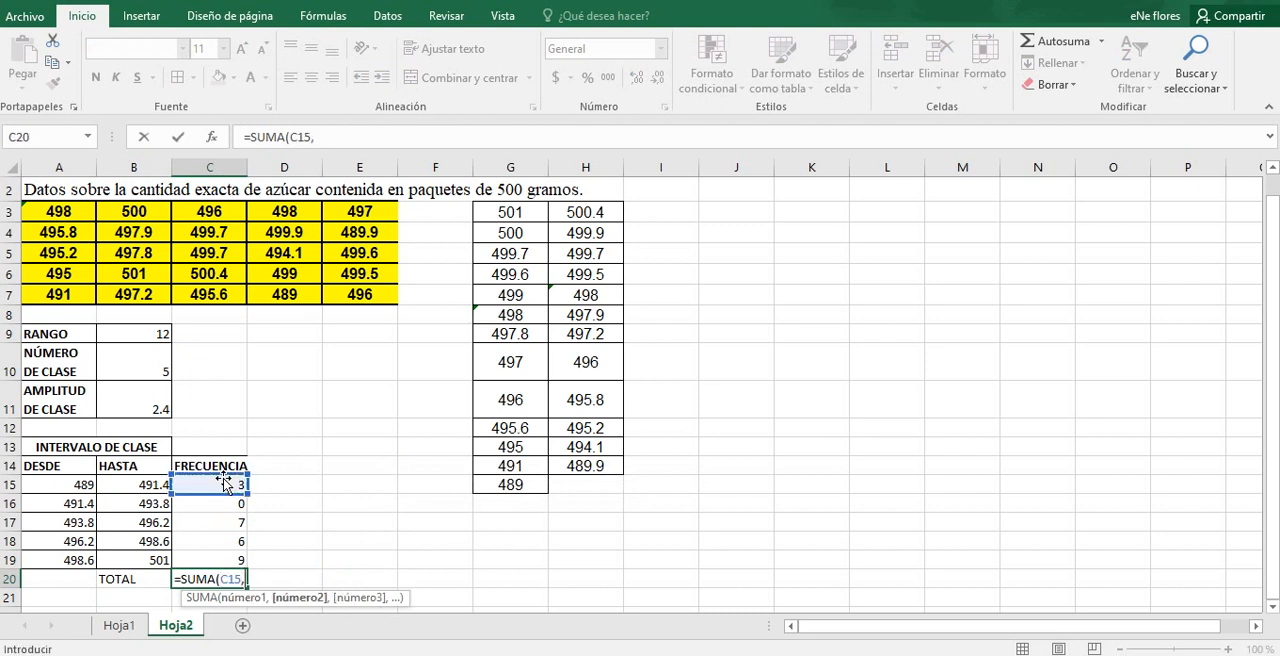
pyautogui.click(231, 500)
pyautogui.write(',')
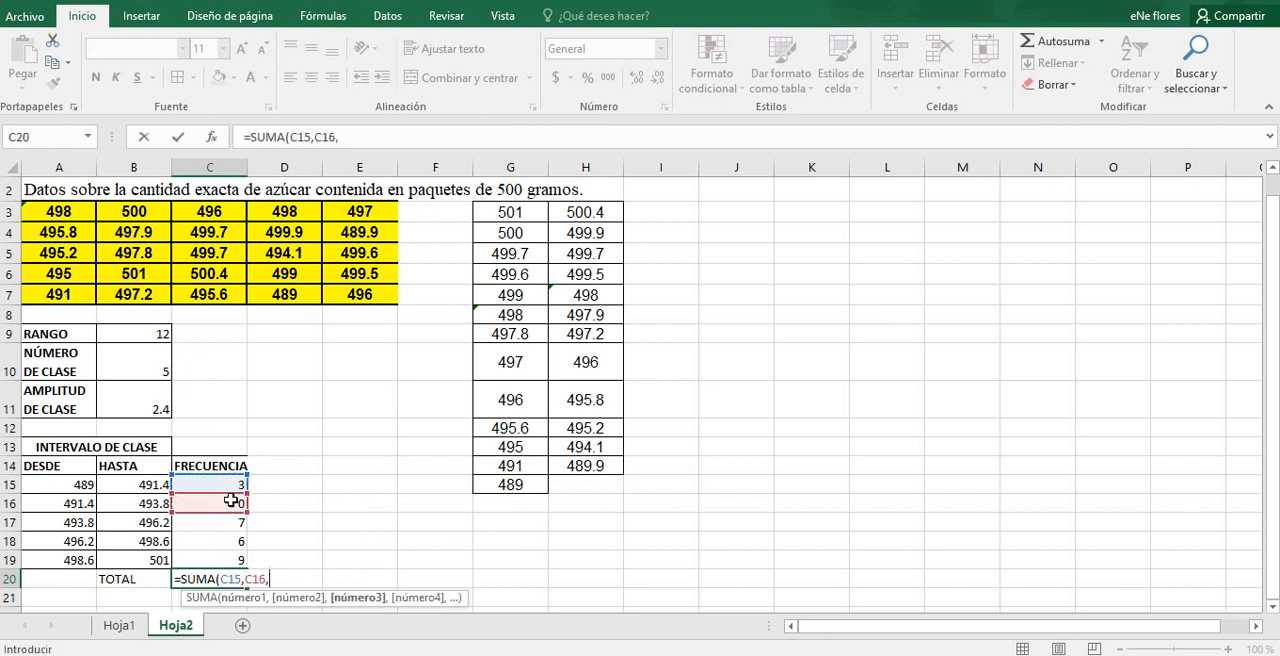
pyautogui.click(231, 521)
pyautogui.write(',')
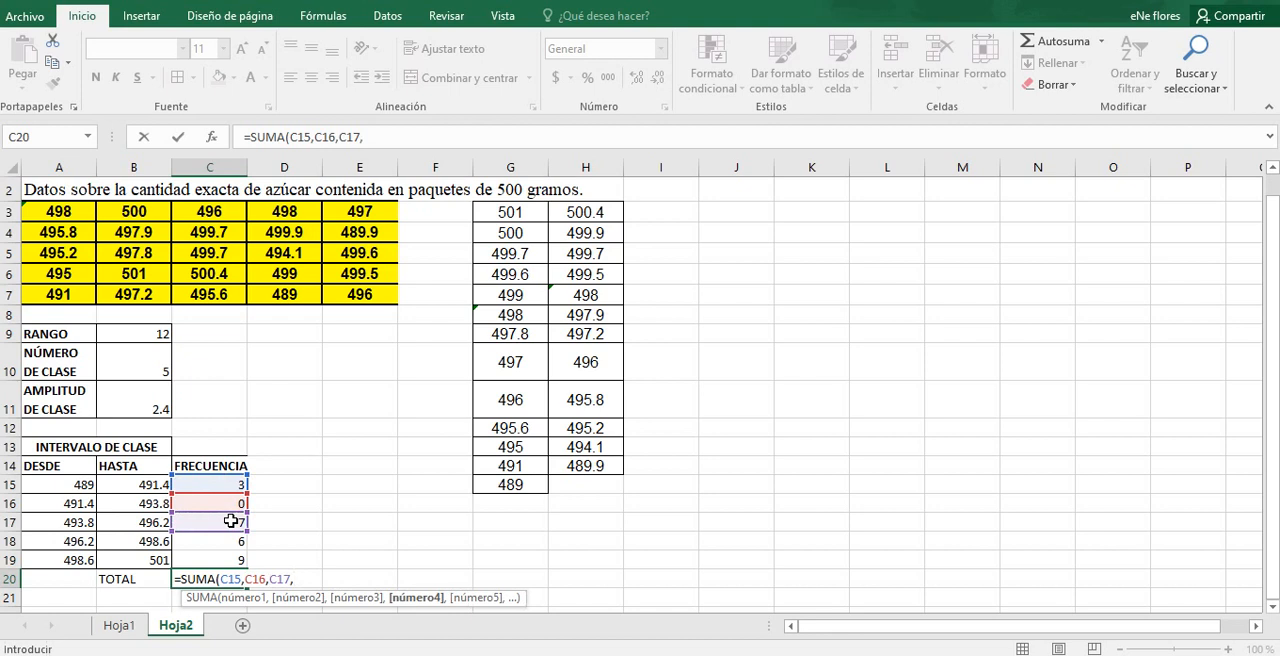
pyautogui.click(229, 541)
pyautogui.write(',')
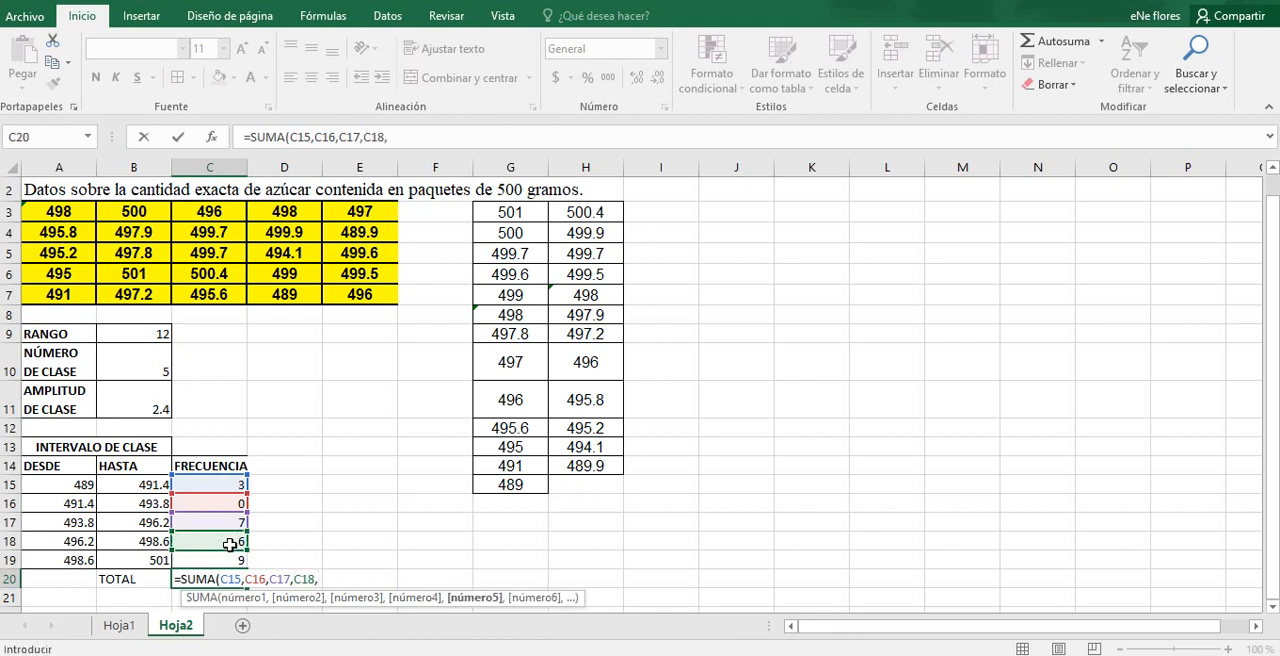
pyautogui.click(229, 560)
pyautogui.press('Return')
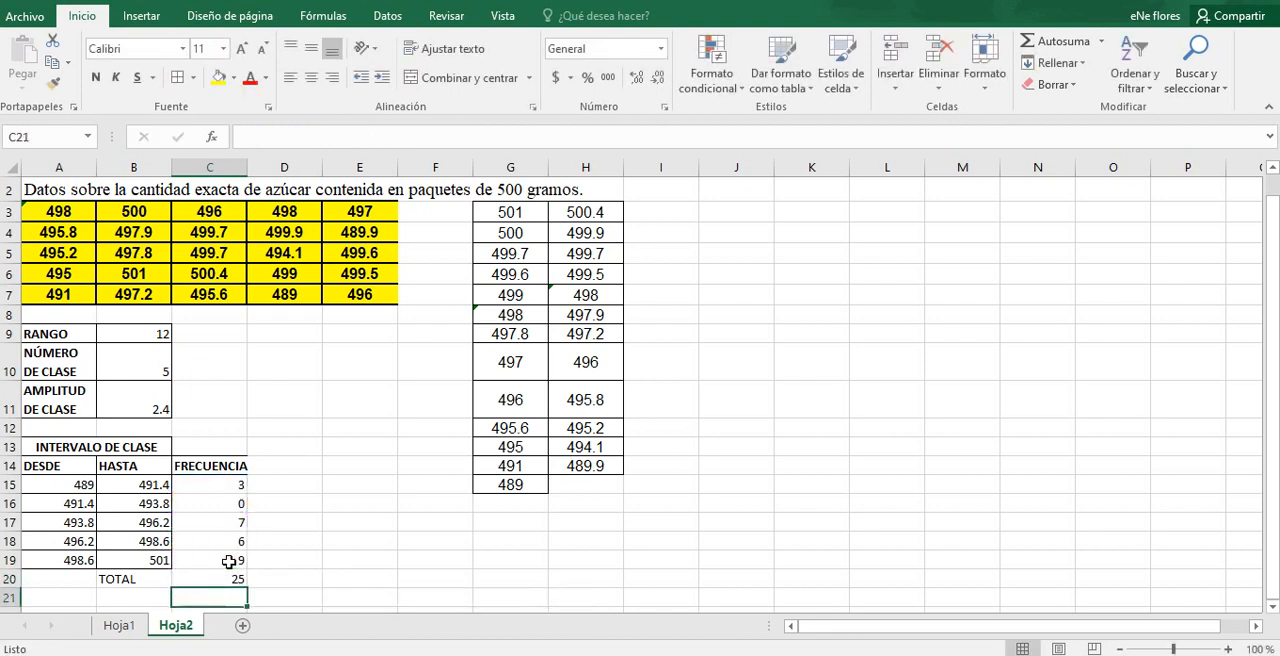
pyautogui.click(241, 581)
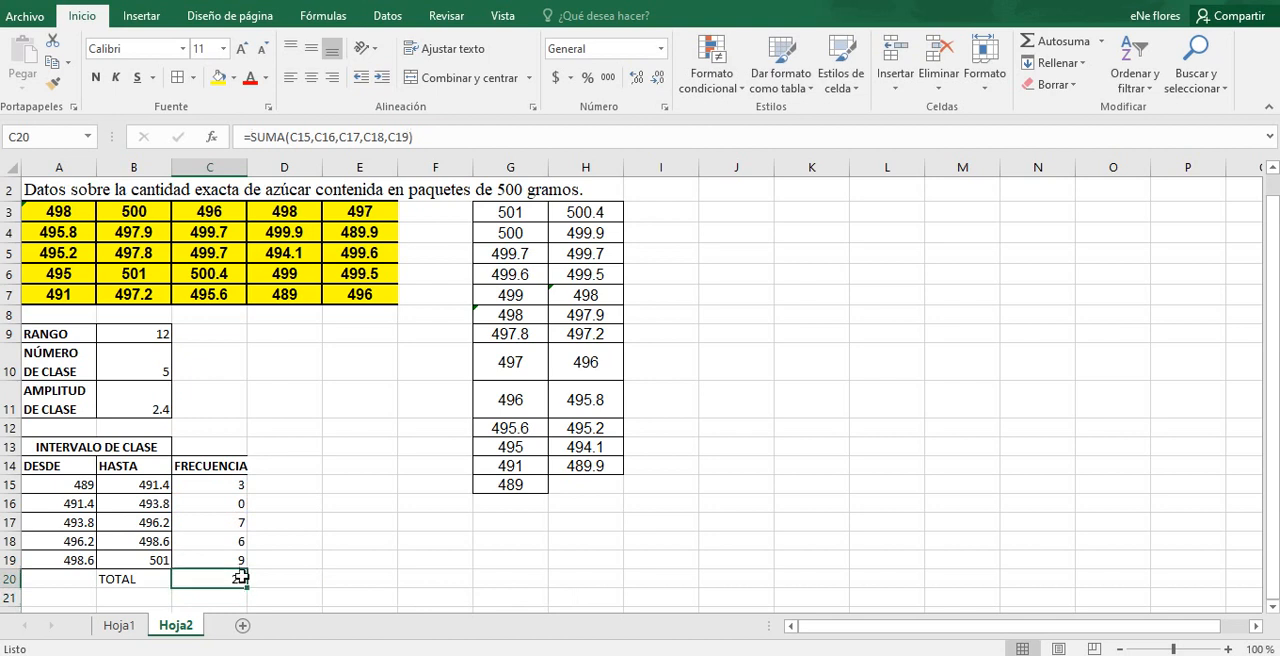
# Step: Fill the first class interval, 489 to 491.4 in A15:B15, with light gold
pyautogui.click(181, 485)
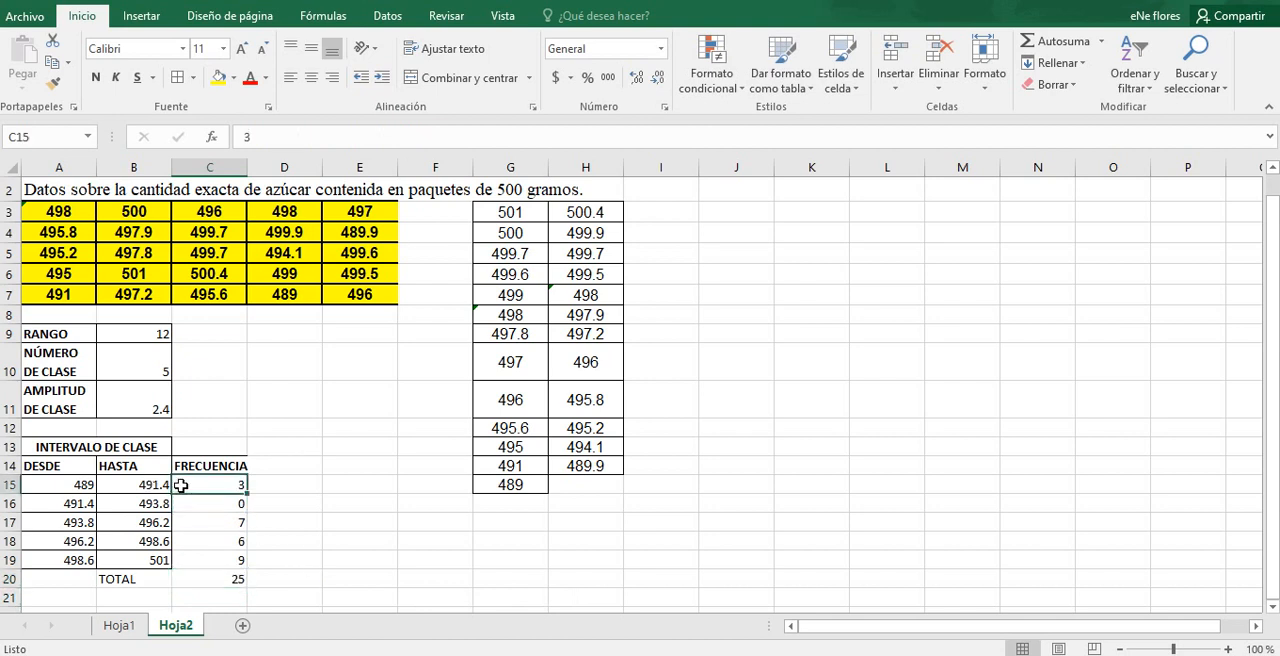
pyautogui.click(80, 486)
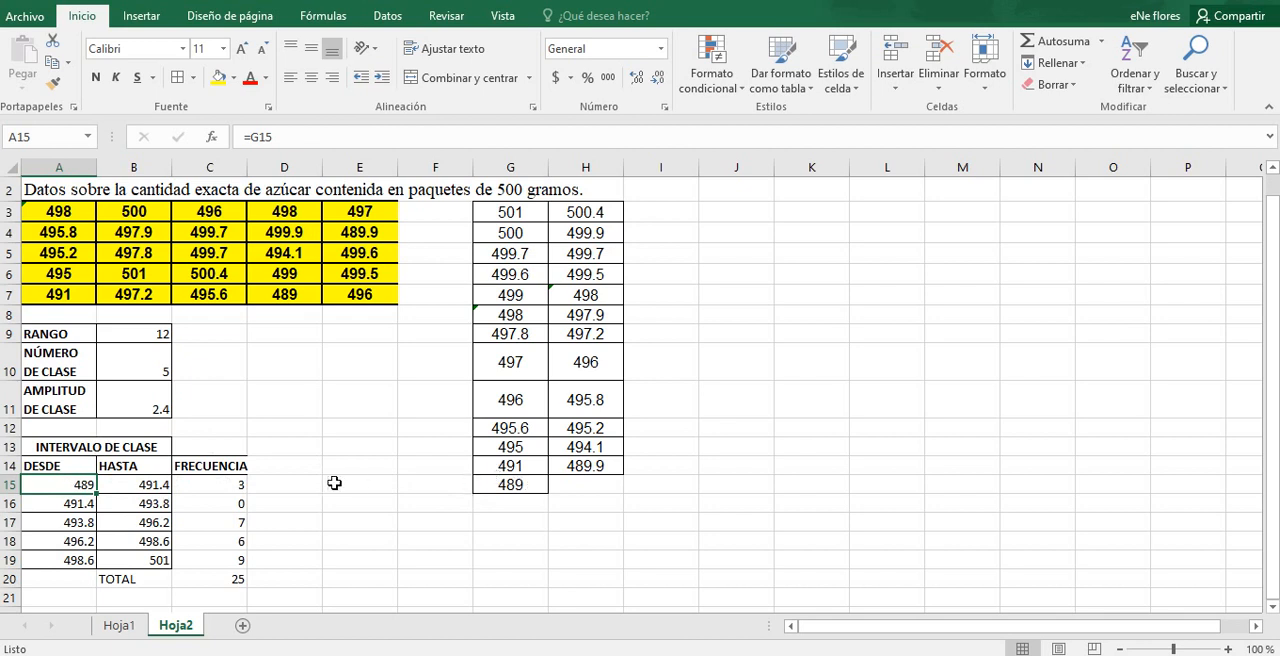
pyautogui.keyDown('shift'); pyautogui.click(118, 484); pyautogui.keyUp('shift')
pyautogui.click(233, 77)
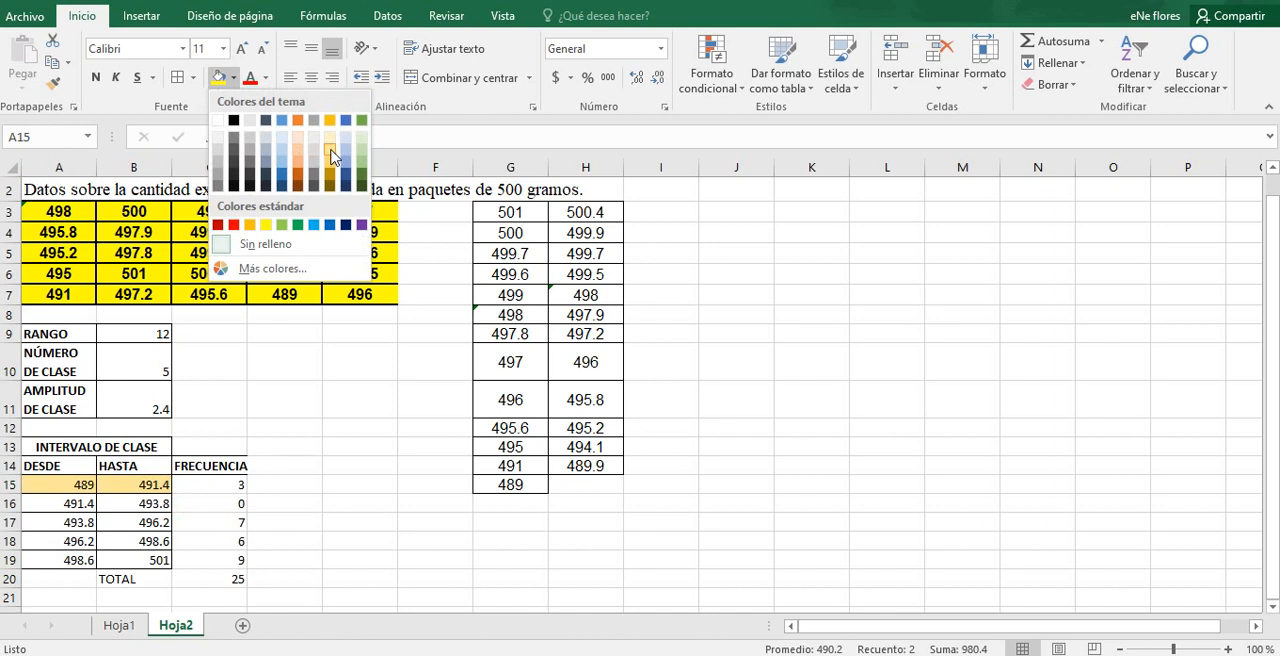
pyautogui.click(331, 156)
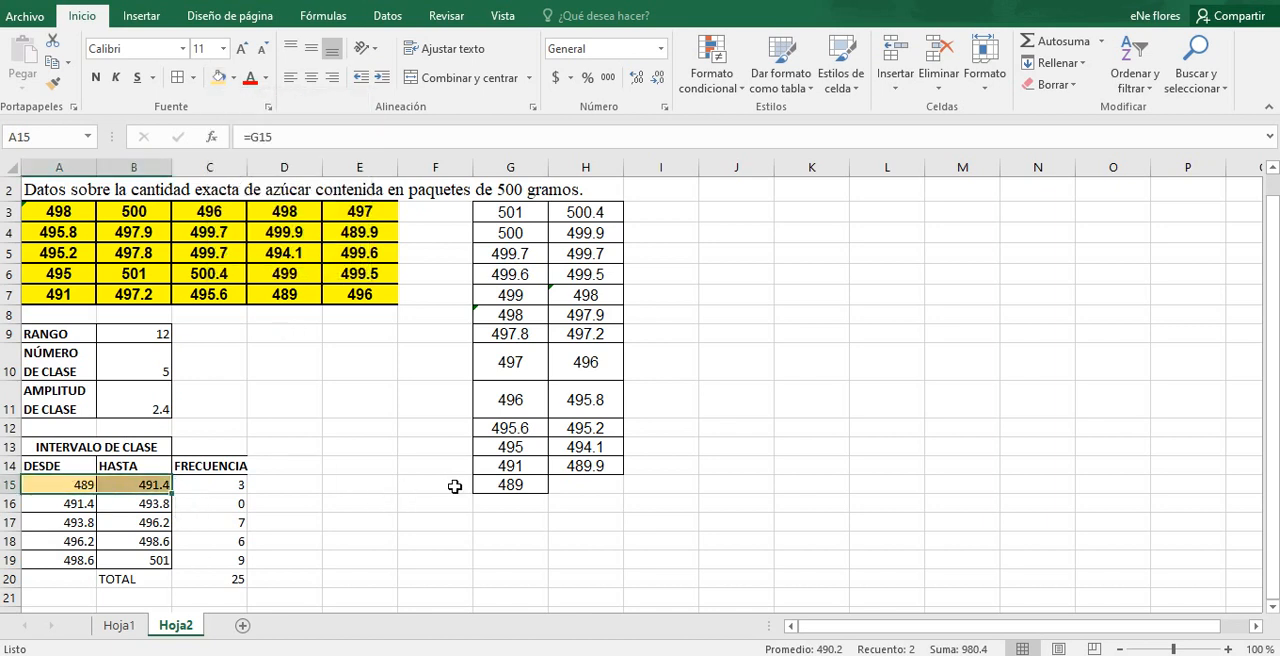
# Step: Apply the same light gold fill to the first interval's weights in the sorted data: 489, 491 and 489.9
pyautogui.click(490, 484)
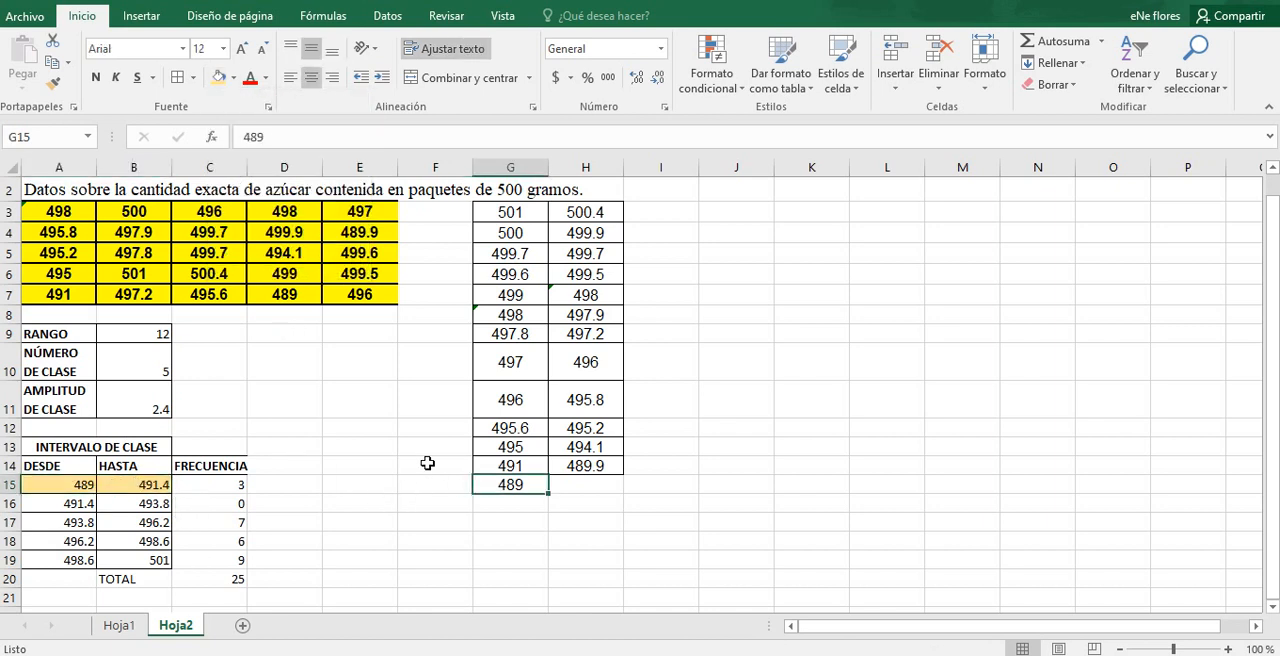
pyautogui.click(218, 77)
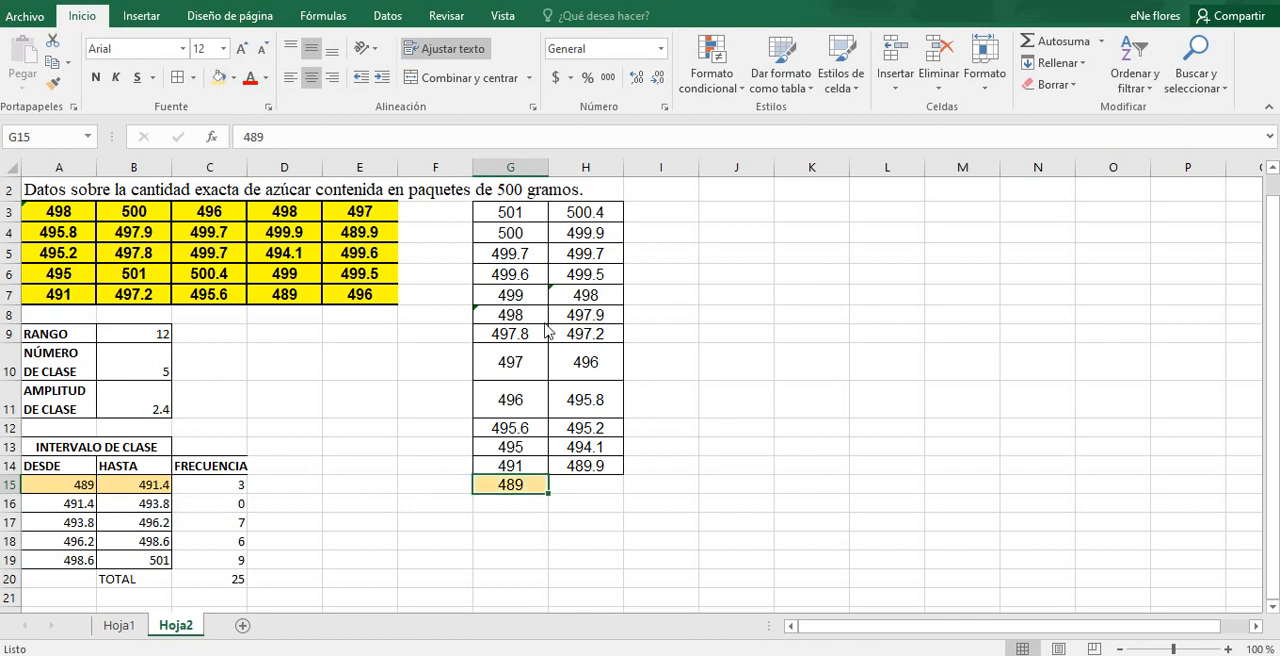
pyautogui.click(570, 466)
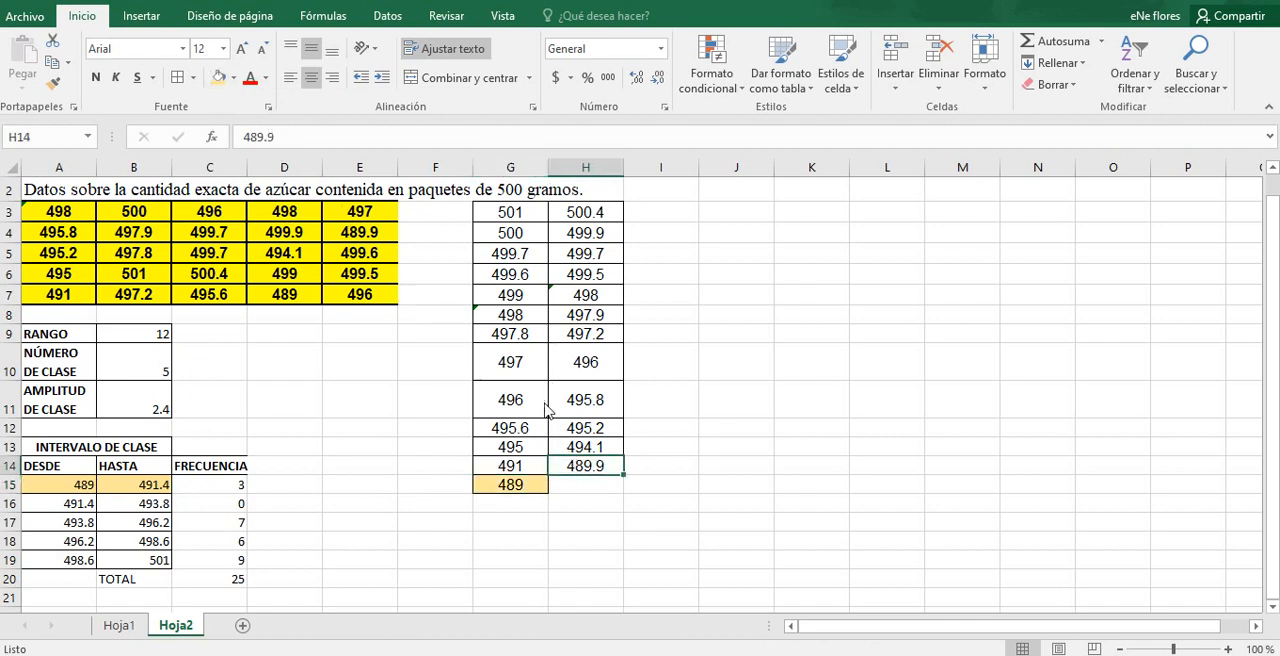
pyautogui.moveTo(553, 470); pyautogui.dragTo(520, 466)
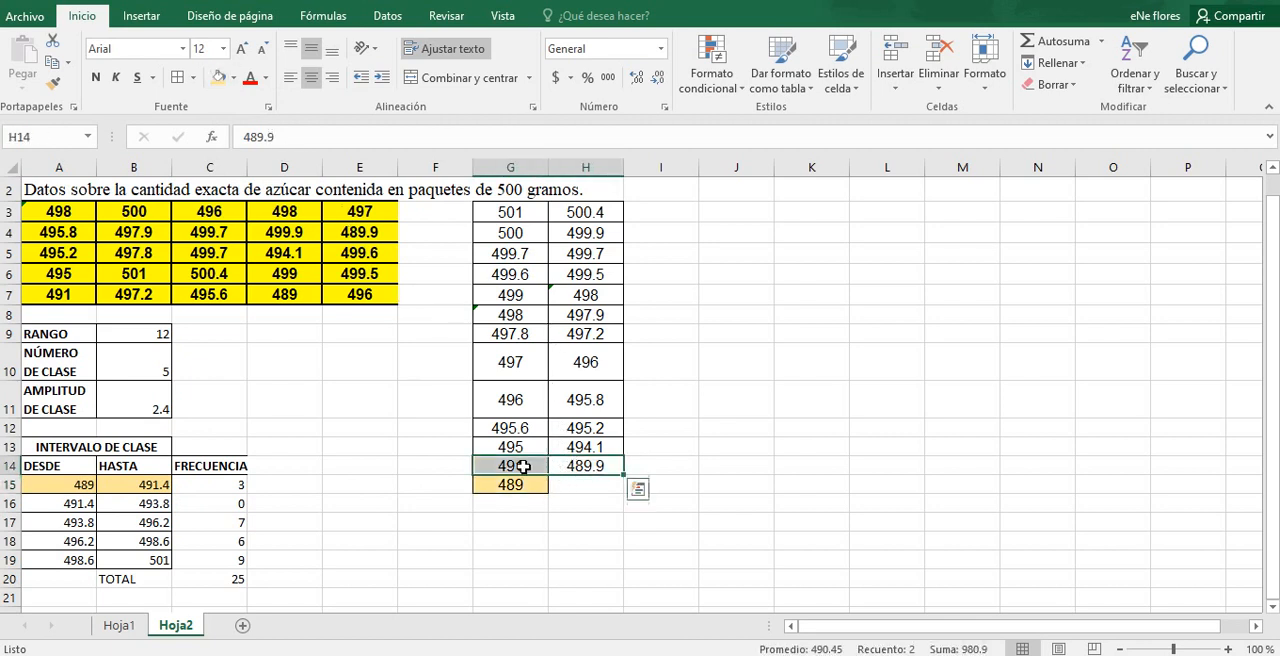
pyautogui.click(218, 78)
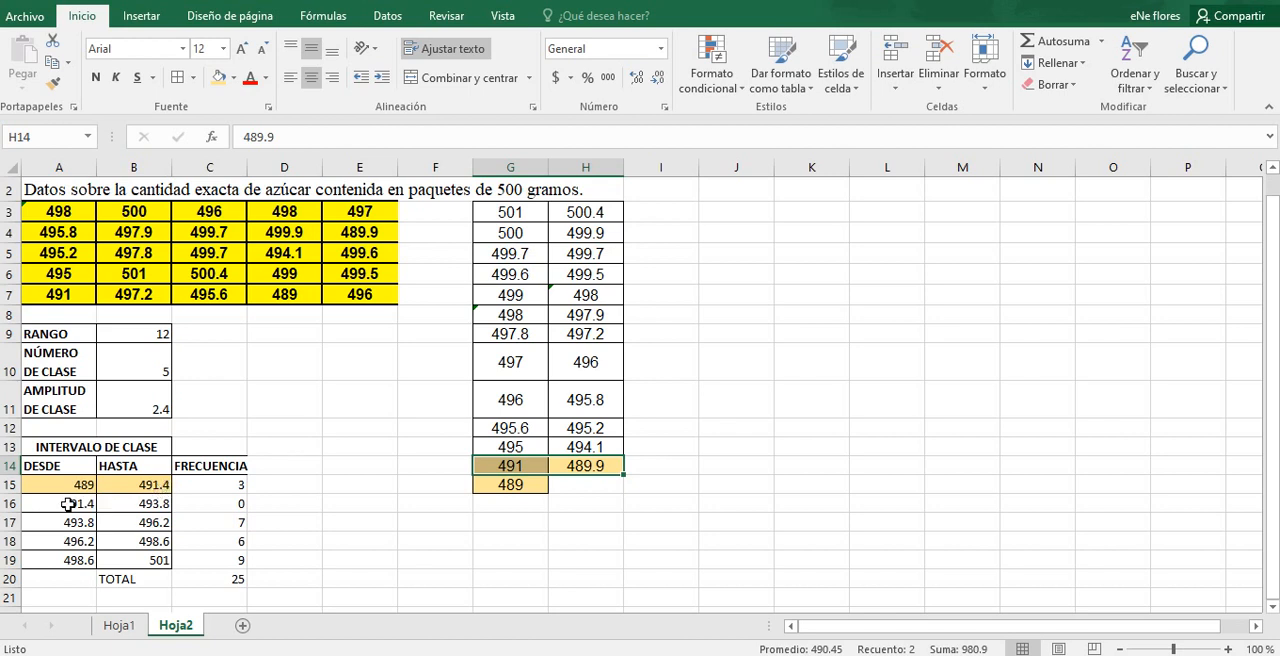
# Step: Fill the second class interval, 491.4 to 493.8 in A16:B16, with light blue and check the sorted data for matching weights
pyautogui.moveTo(68, 504); pyautogui.dragTo(144, 504)
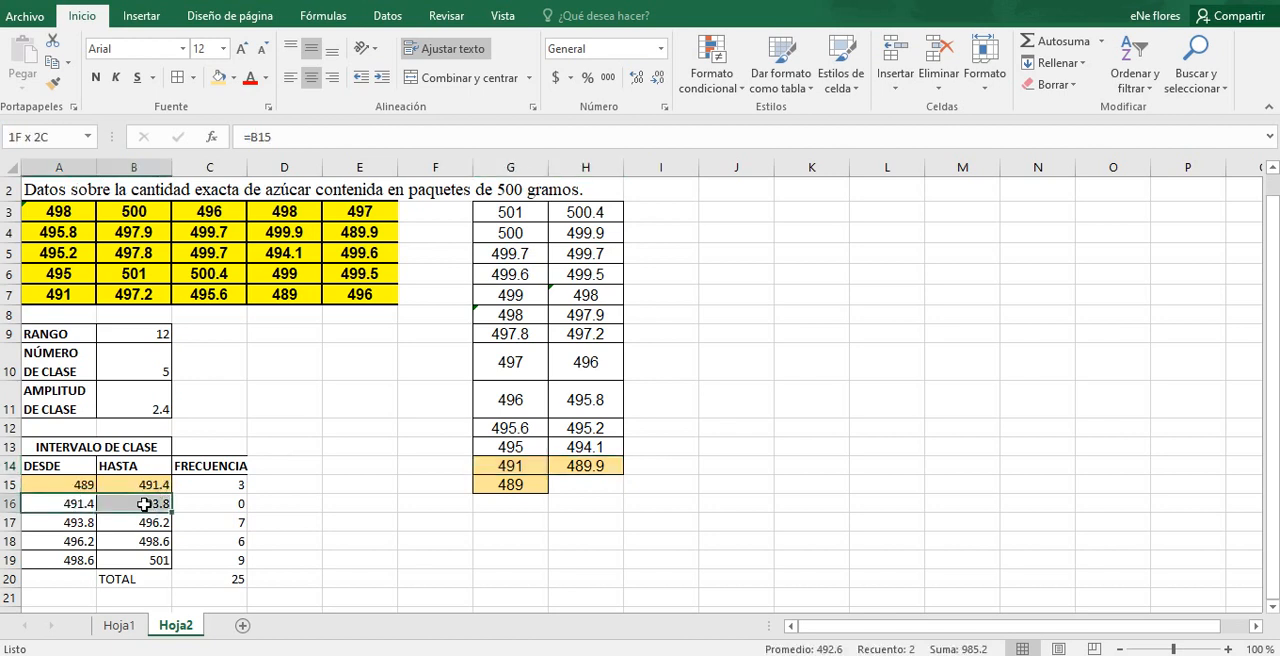
pyautogui.click(233, 77)
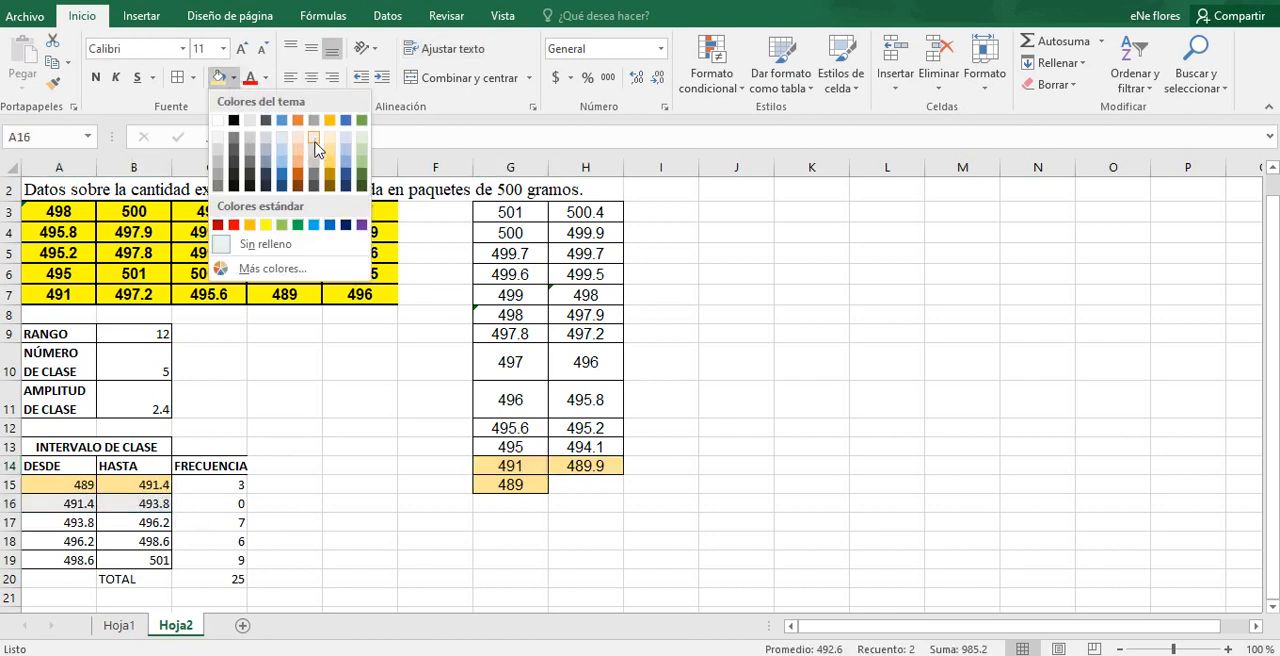
pyautogui.click(345, 152)
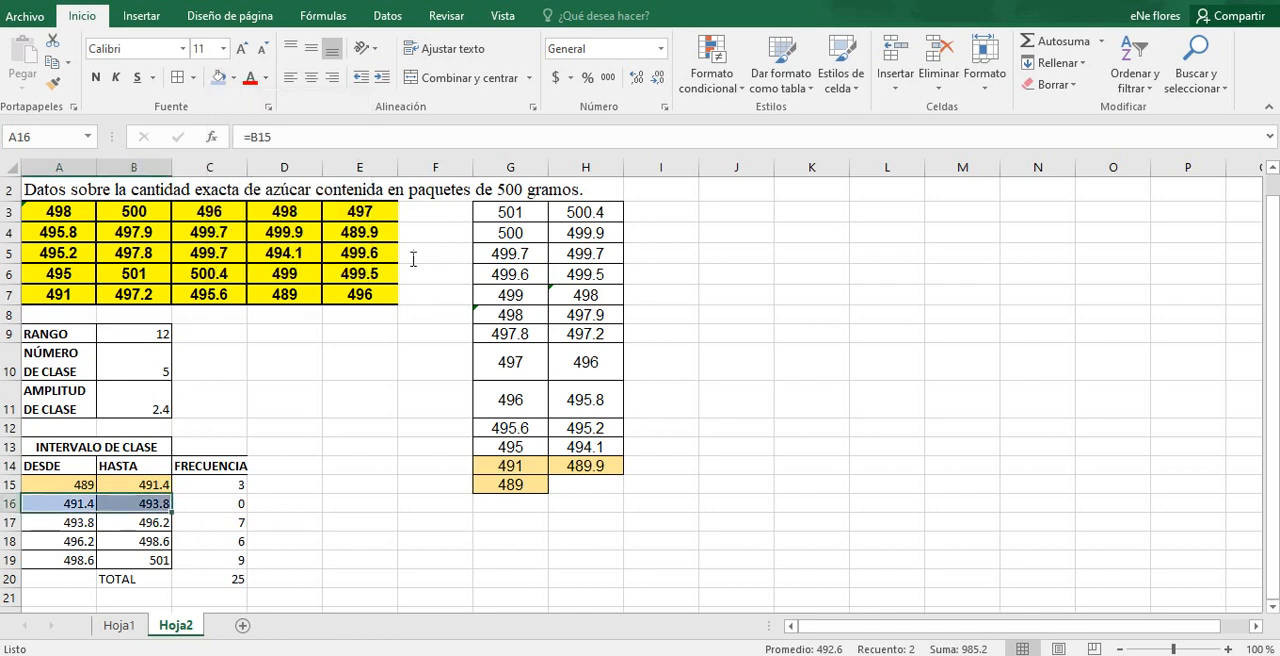
pyautogui.click(575, 447)
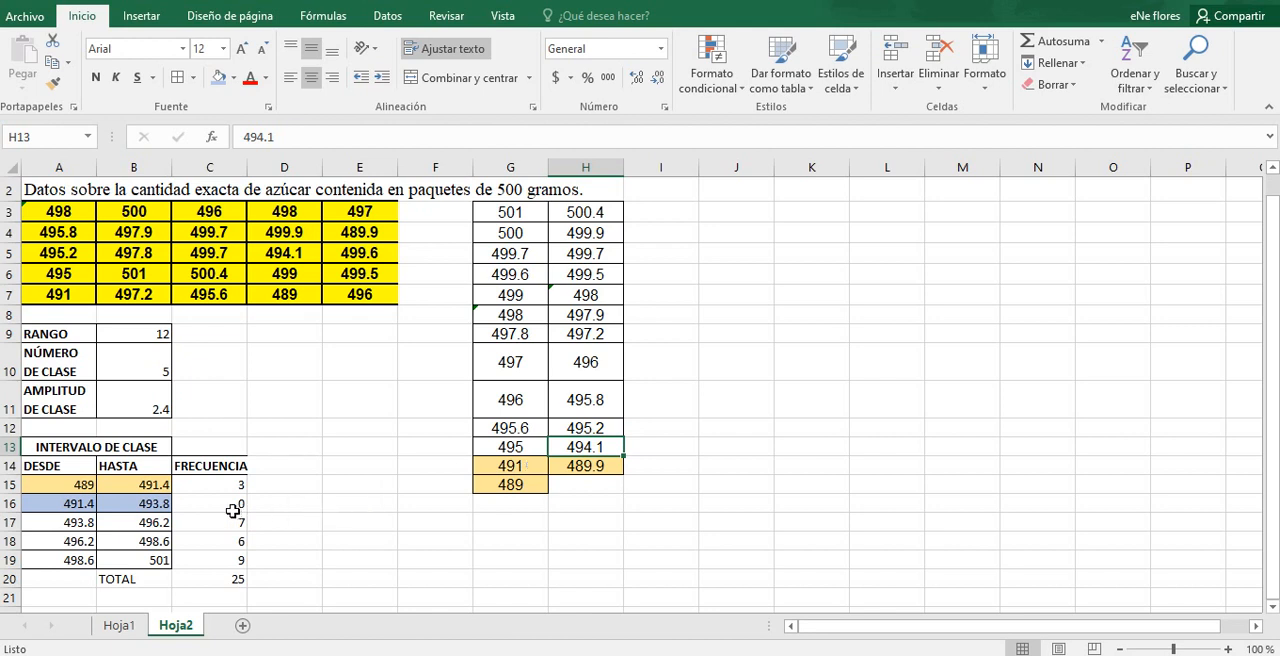
# Step: Fill the third class interval, 493.8 to 496.2 in A17:B17, with light orange
pyautogui.click(75, 525)
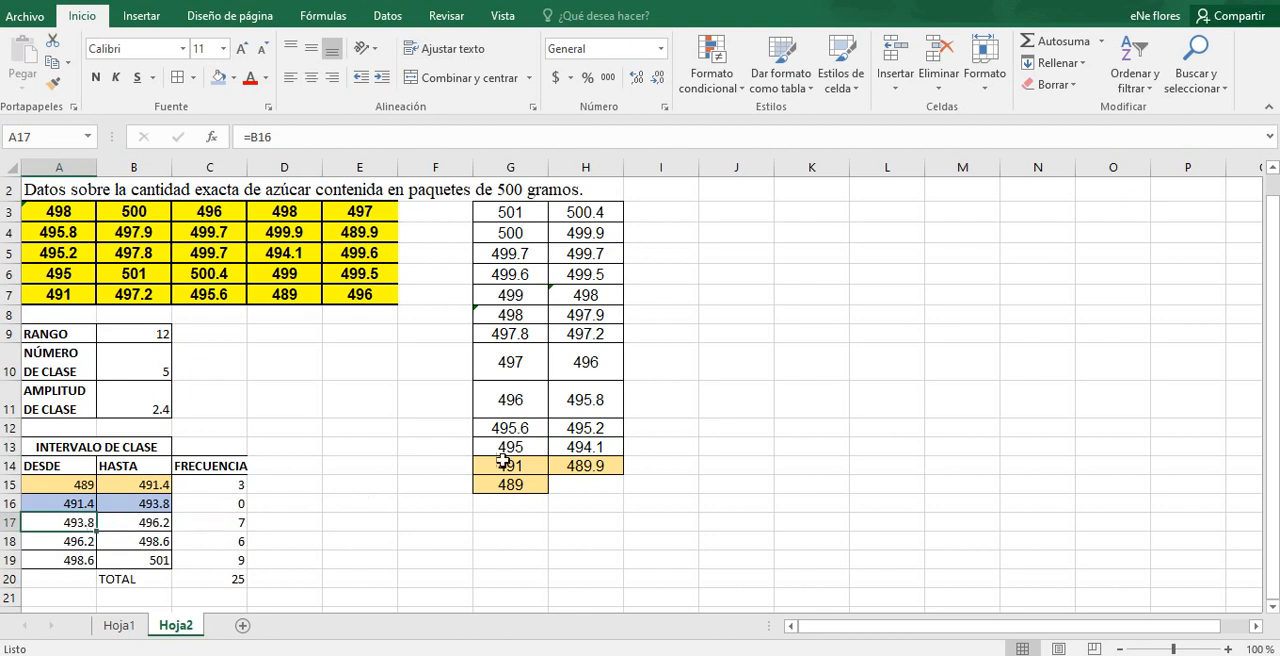
pyautogui.click(592, 447)
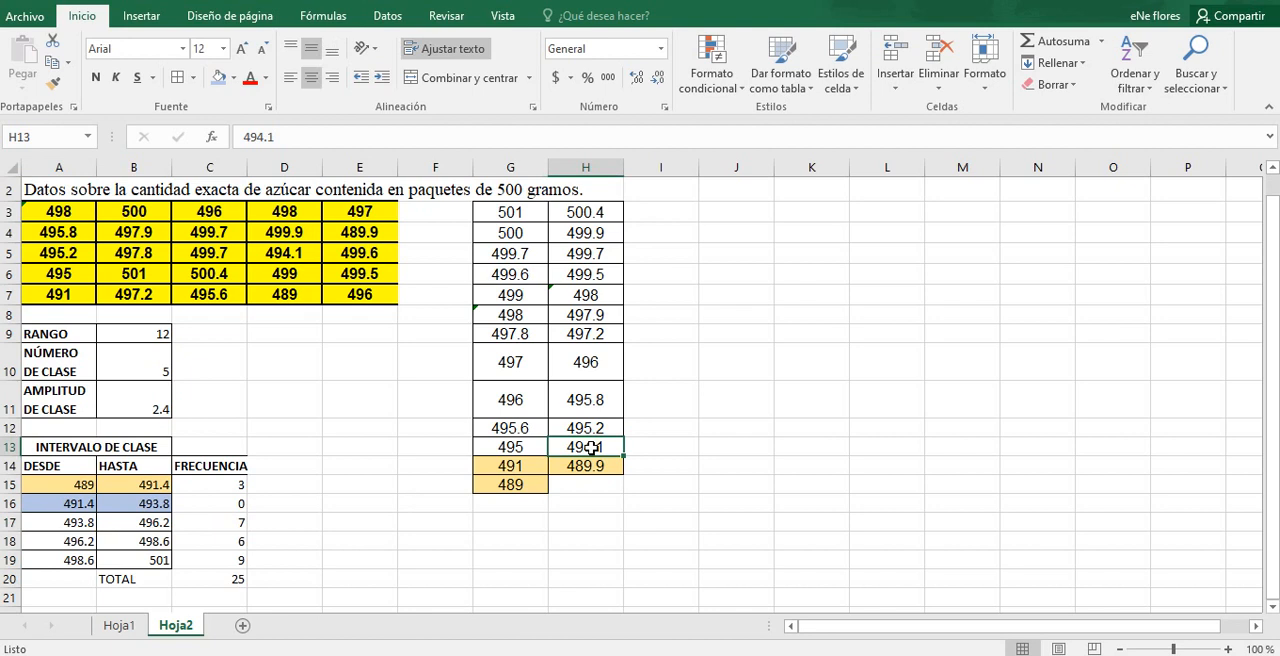
pyautogui.moveTo(57, 522); pyautogui.dragTo(138, 522)
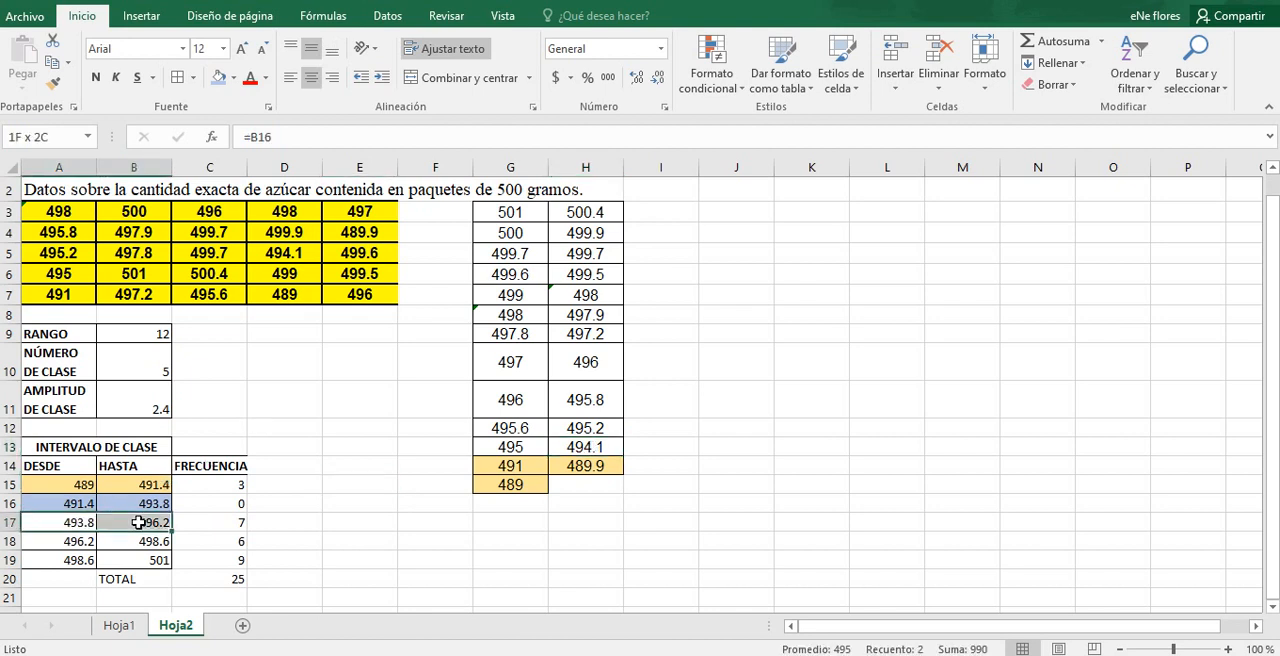
pyautogui.click(235, 78)
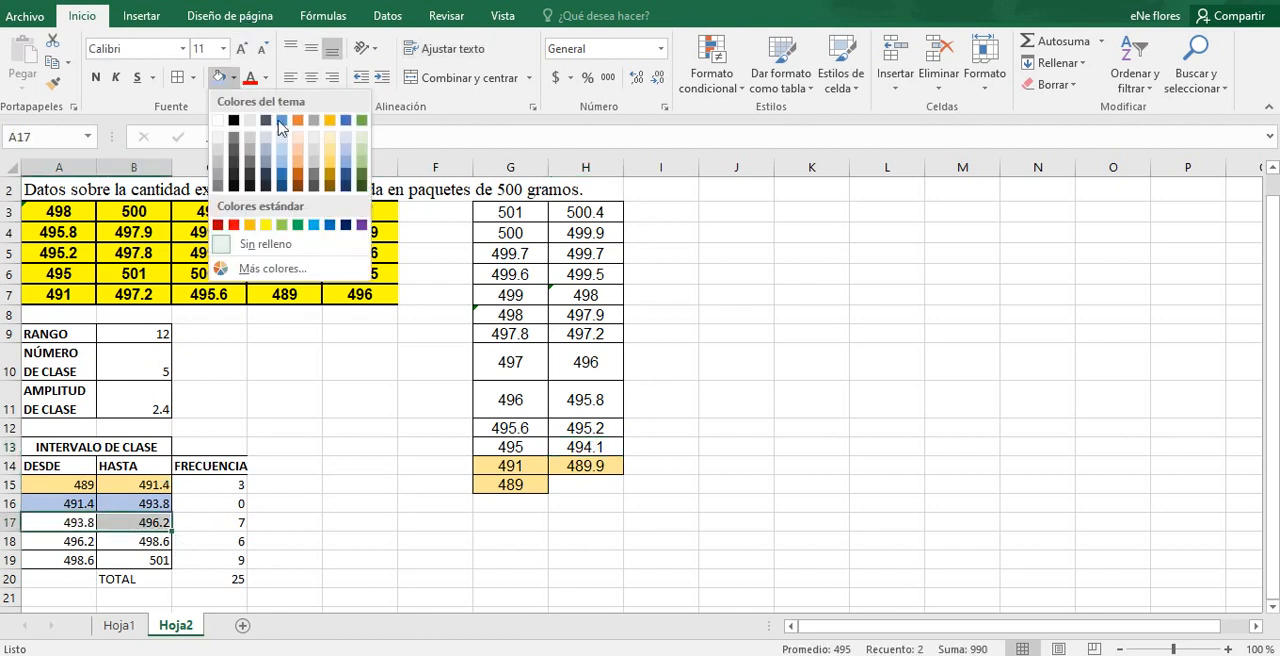
pyautogui.click(297, 152)
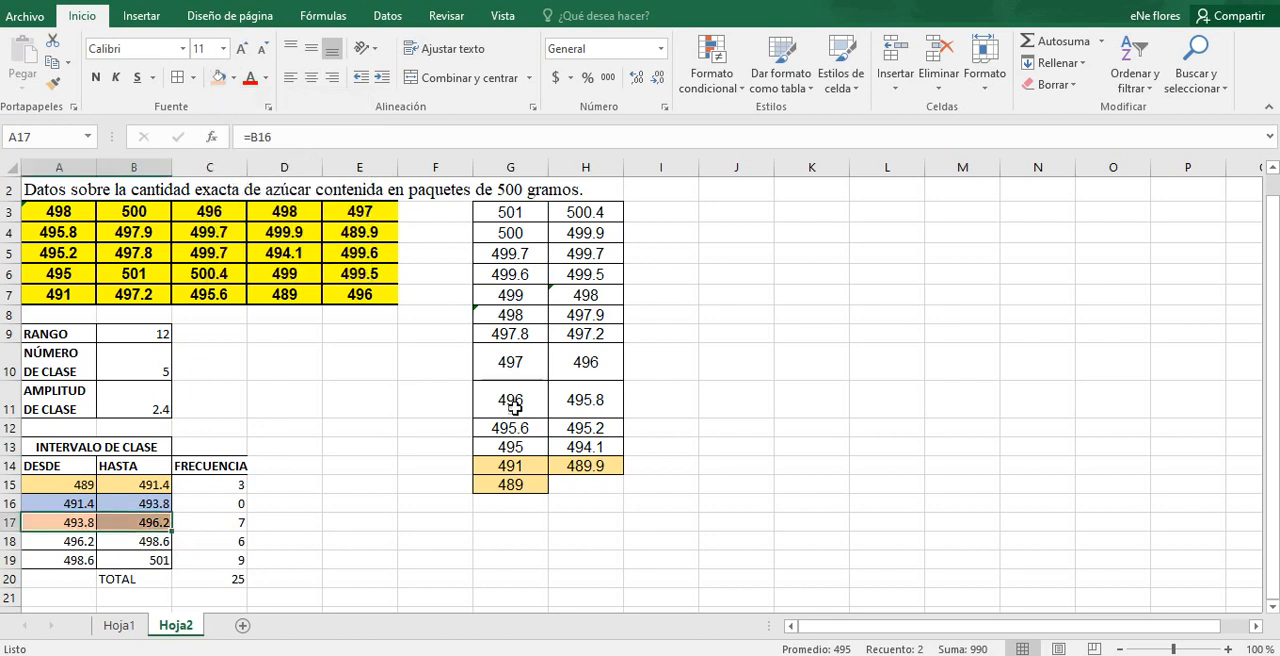
pyautogui.click(586, 447)
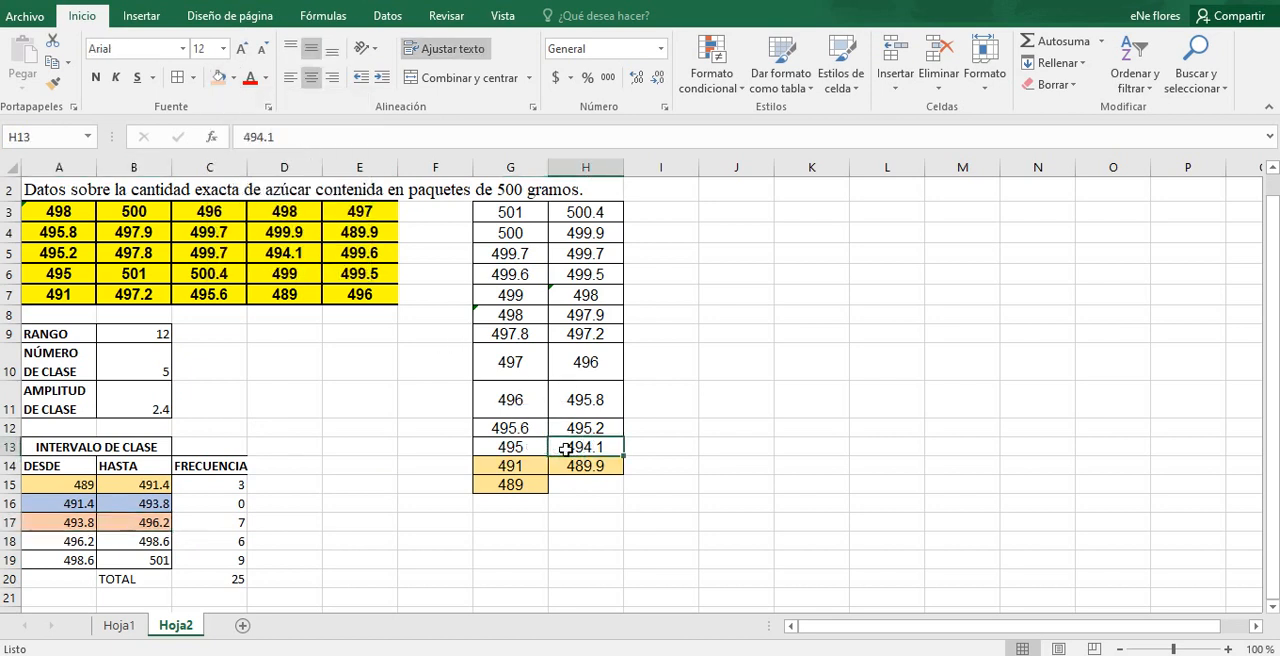
# Step: Apply the light orange fill to the third interval's sorted weights: 494.1, 495, 495.2, 495.6, 495.8 and both 496 values
pyautogui.click(218, 77)
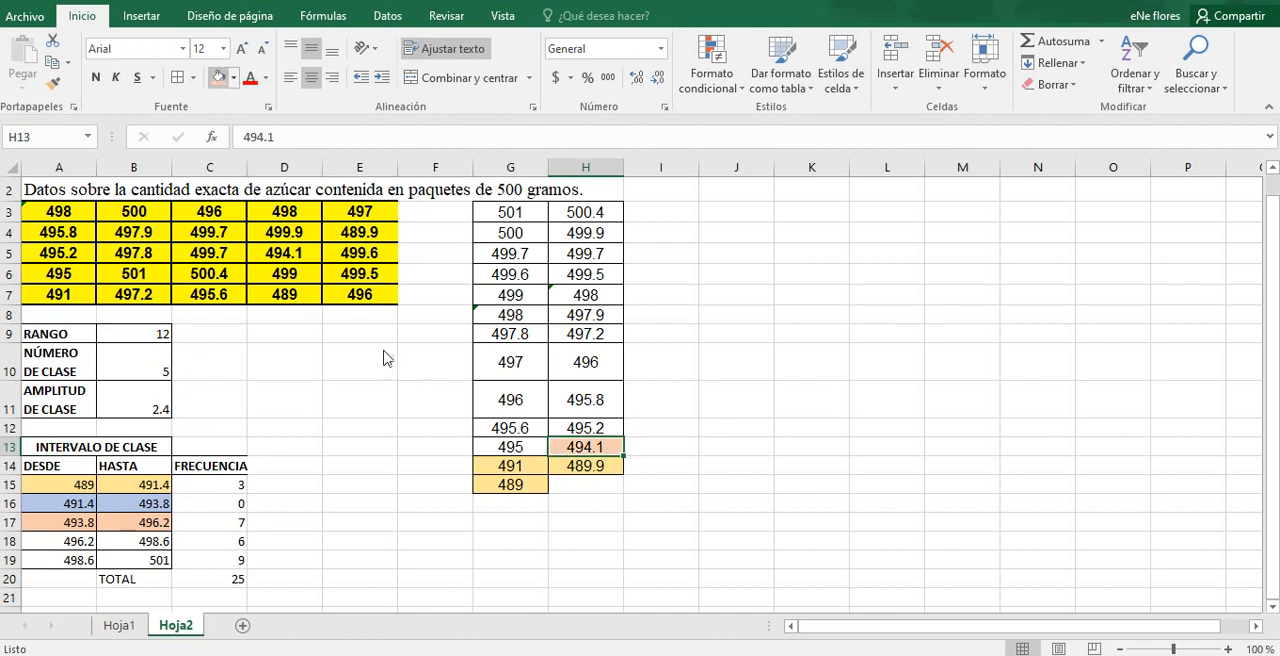
pyautogui.click(476, 447)
pyautogui.click(218, 77)
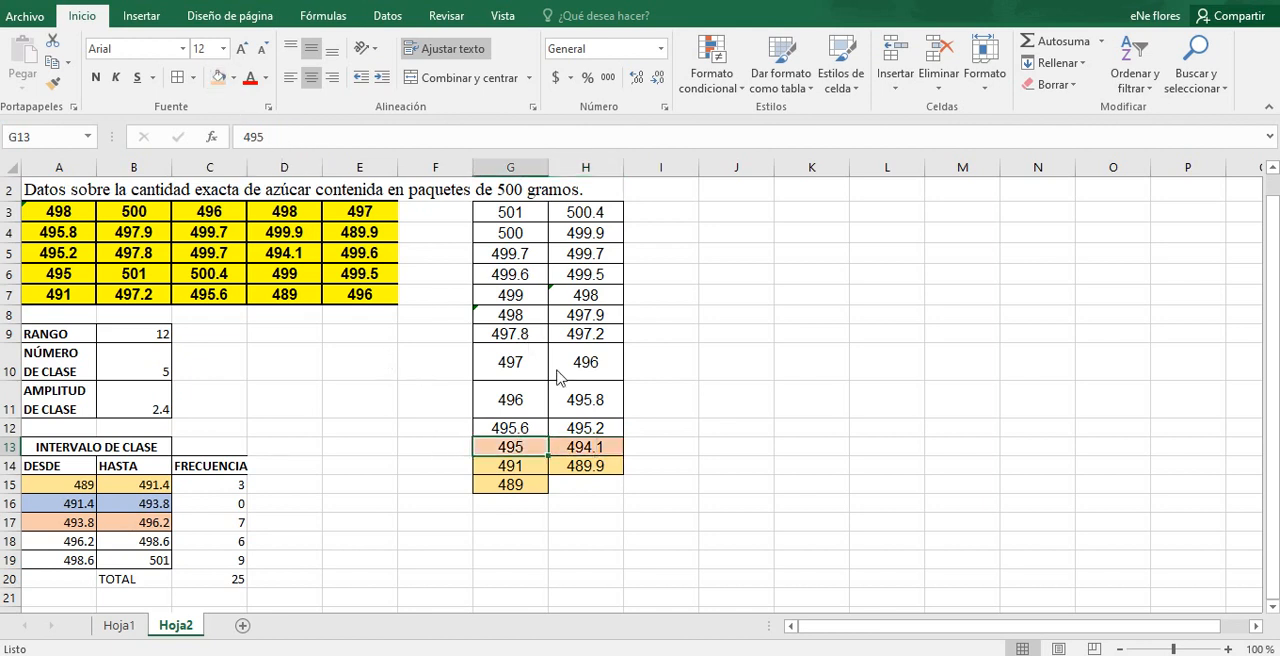
pyautogui.click(585, 430)
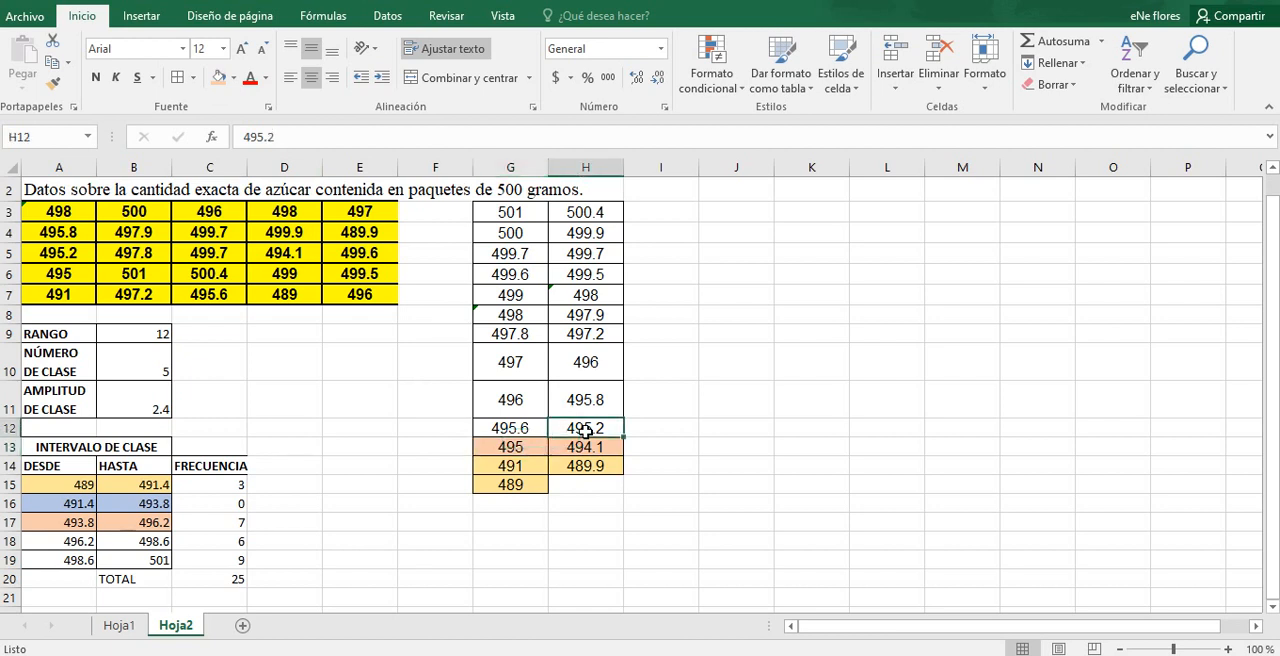
pyautogui.moveTo(512, 402); pyautogui.dragTo(556, 424)
pyautogui.click(218, 77)
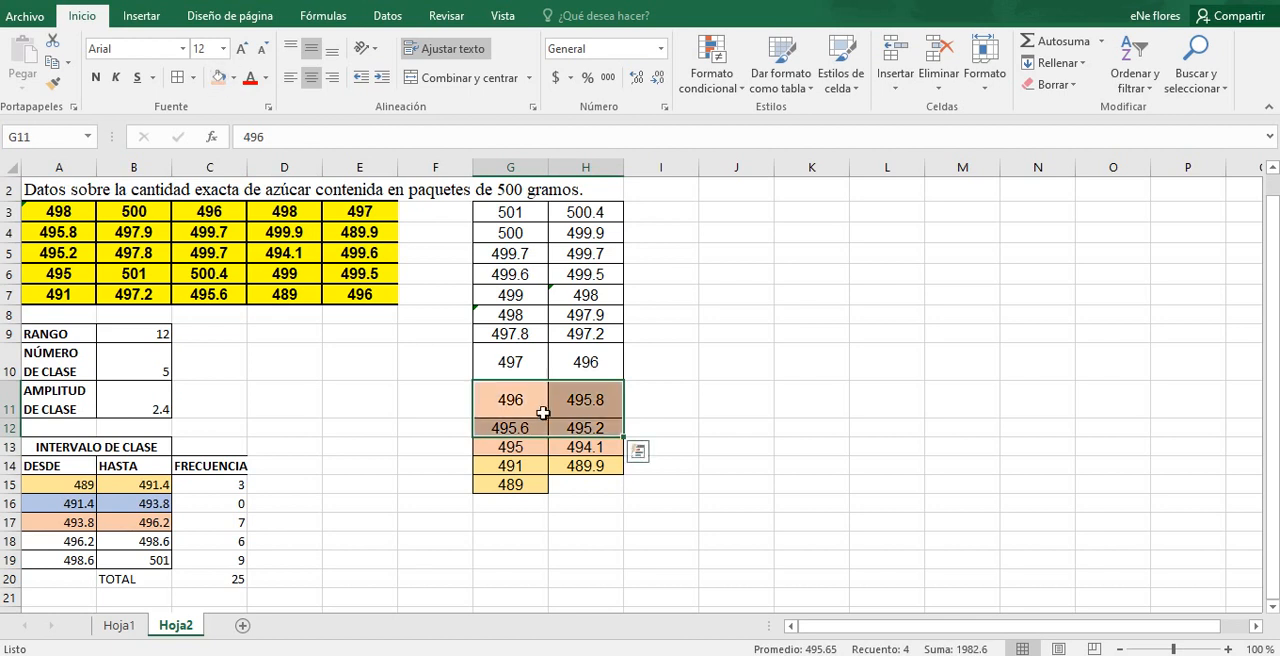
pyautogui.click(577, 370)
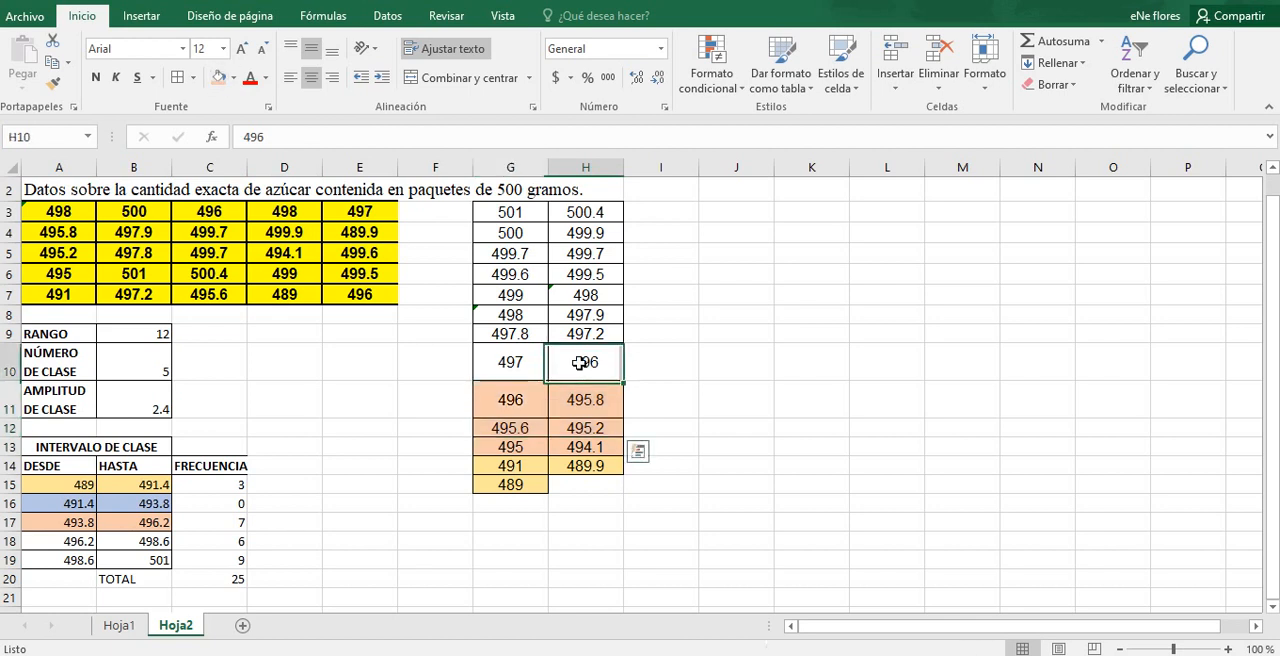
pyautogui.click(218, 78)
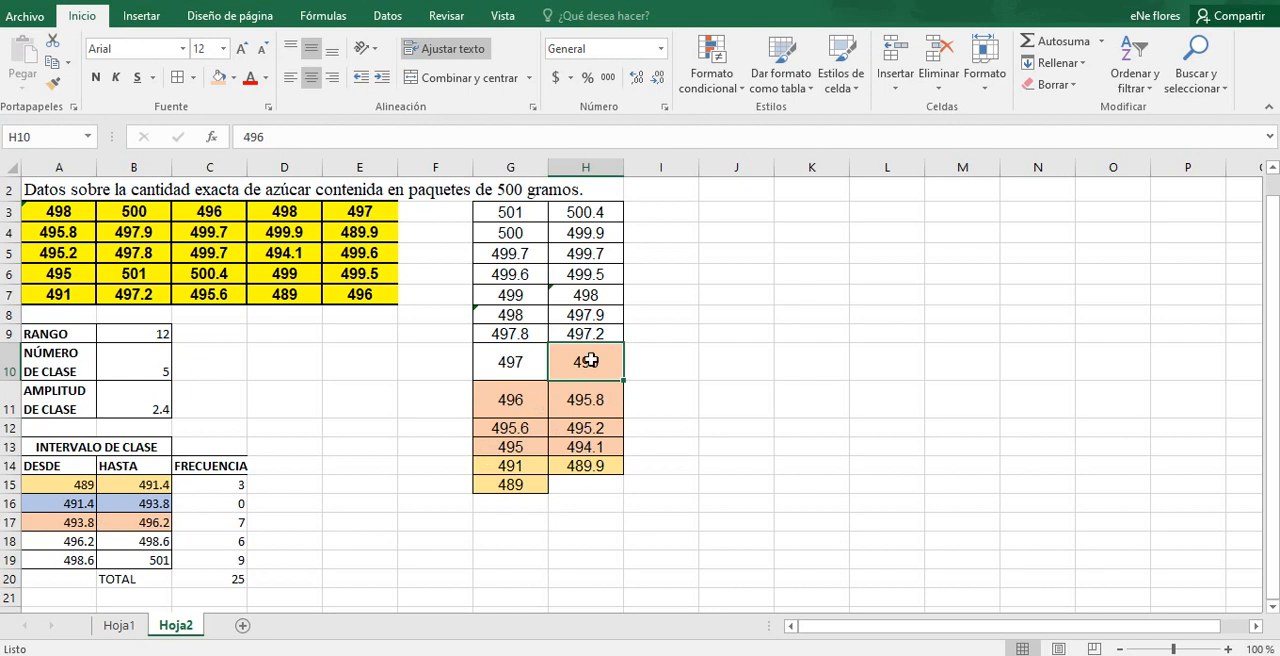
pyautogui.click(237, 519)
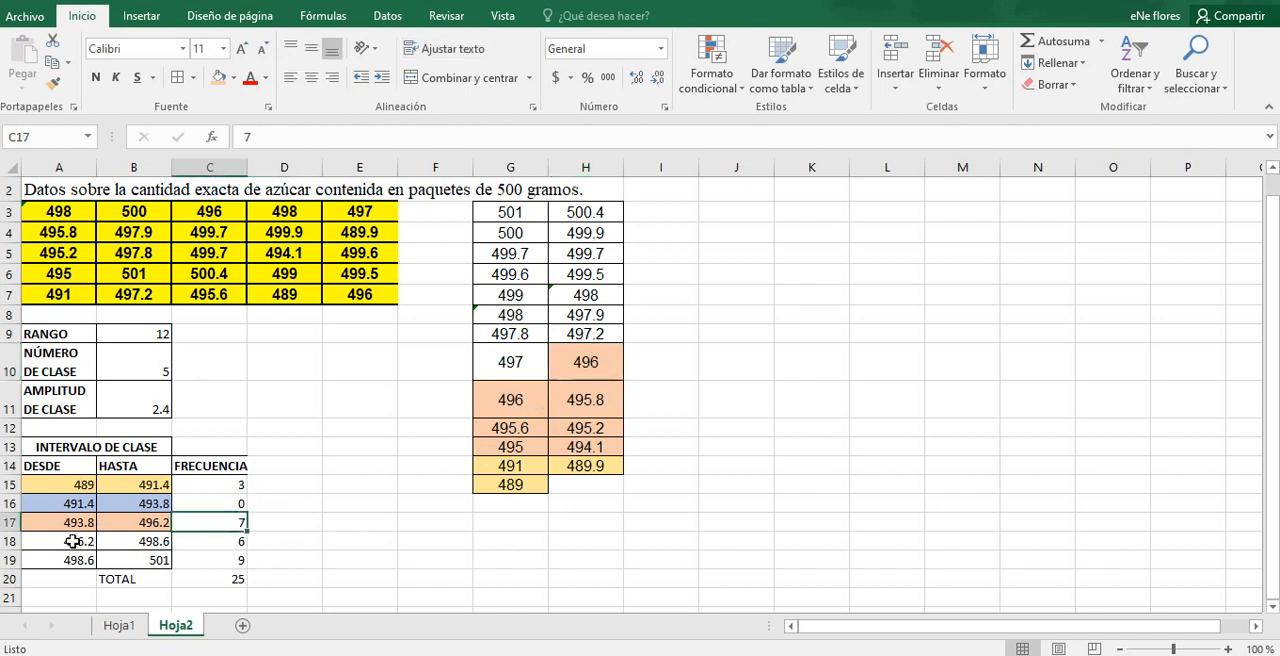
# Step: Fill the fourth class interval, 496.2 to 498.6 in A18:B18, with light green
pyautogui.moveTo(75, 543); pyautogui.dragTo(142, 543)
pyautogui.click(233, 78)
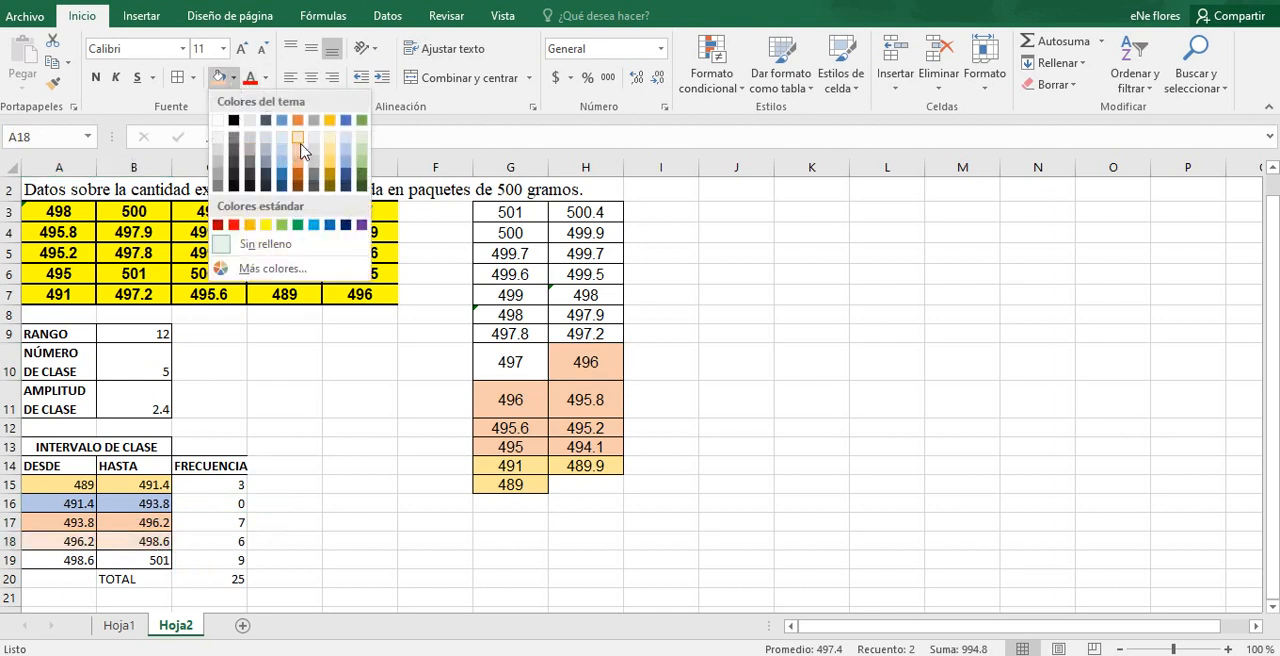
pyautogui.click(364, 151)
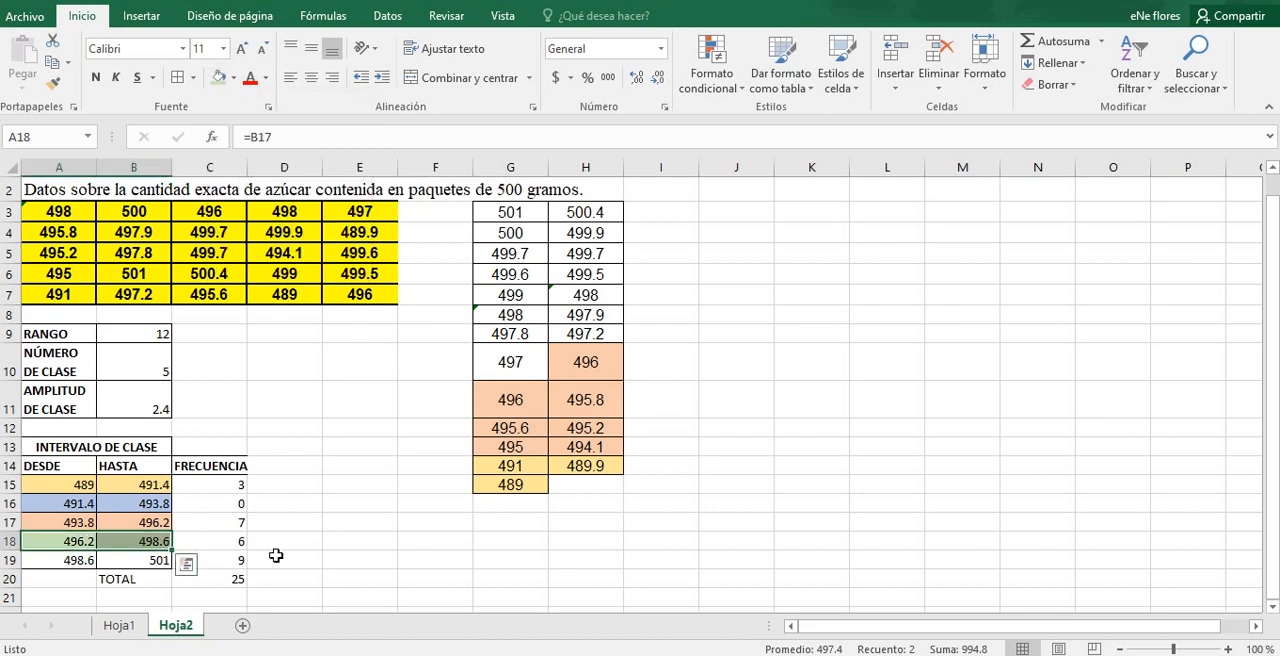
# Step: Apply the same light green fill to the fourth interval's sorted weights: 497, 497.2, 497.8, 497.9 and both 498 values
pyautogui.click(525, 364)
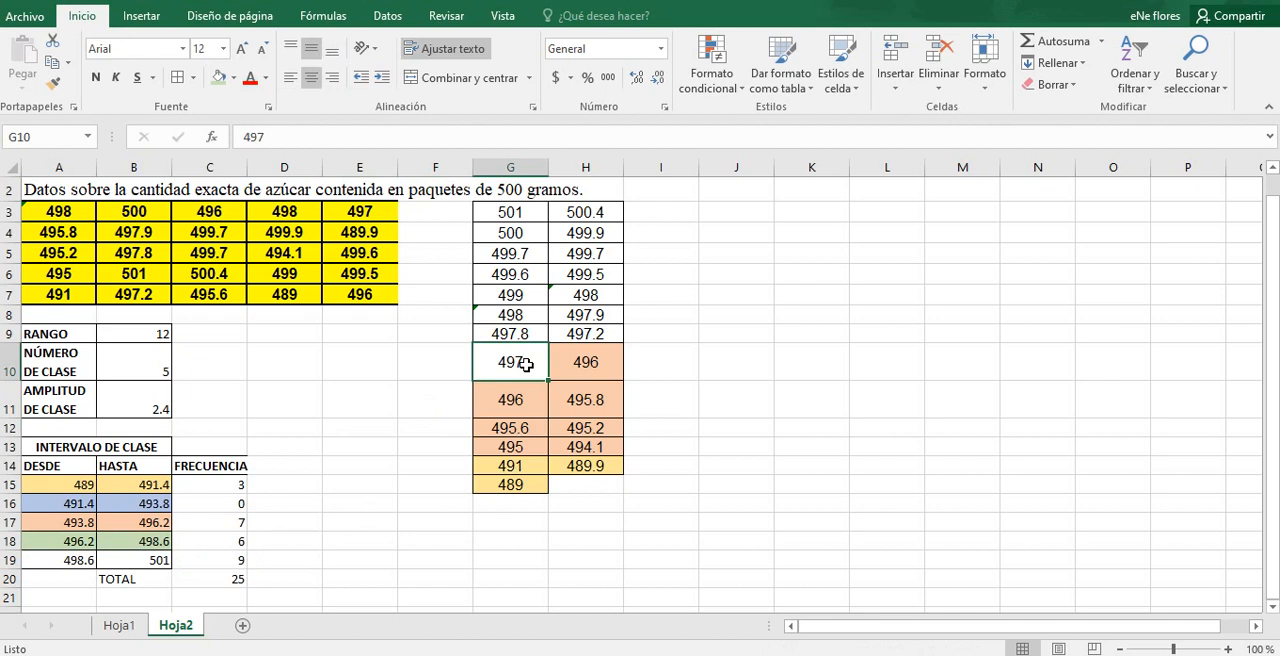
pyautogui.click(217, 77)
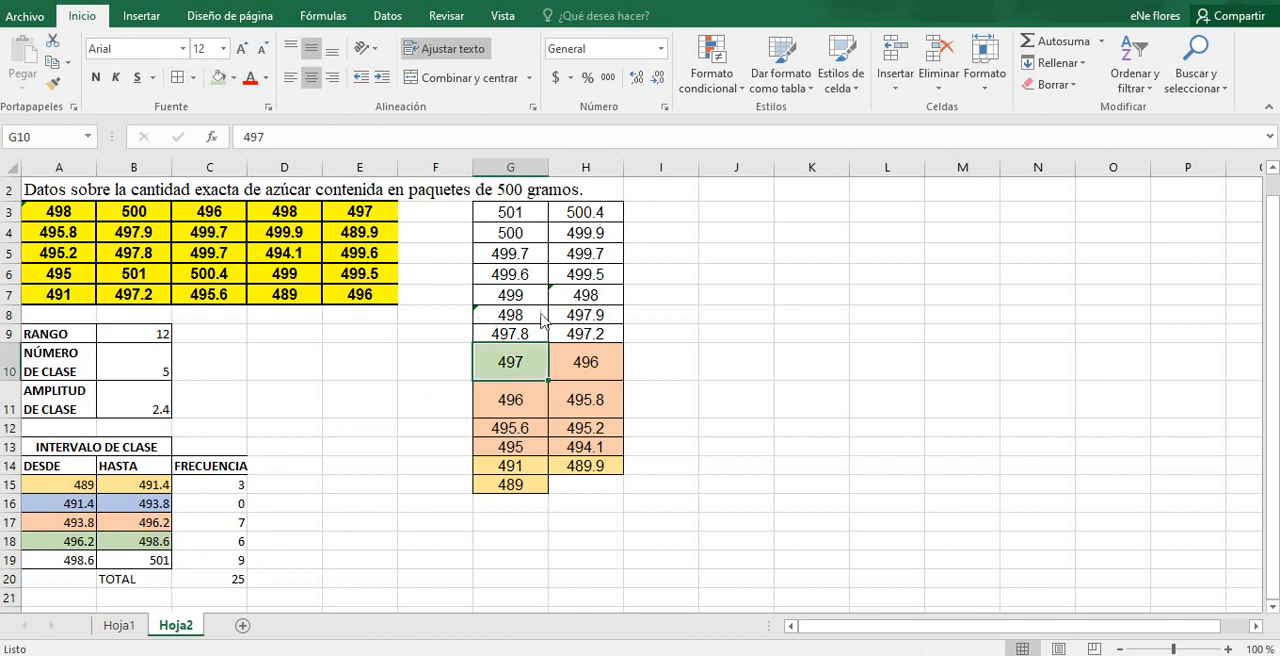
pyautogui.click(572, 337)
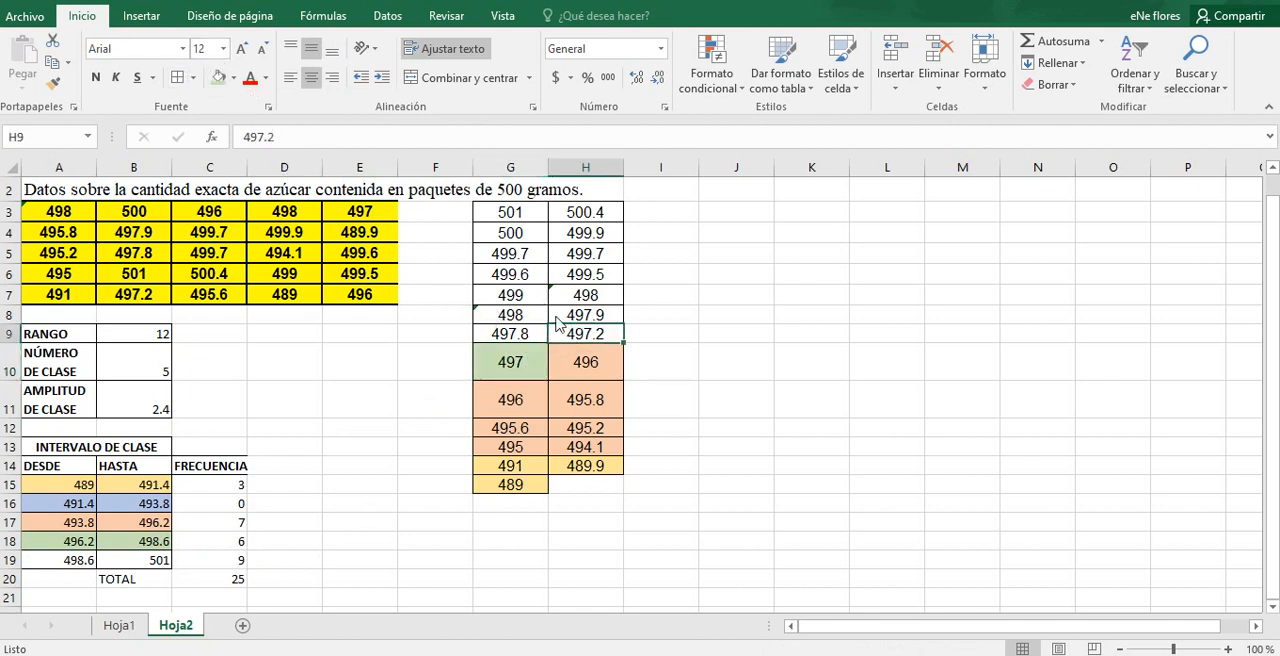
pyautogui.moveTo(524, 333); pyautogui.dragTo(571, 317)
pyautogui.click(216, 80)
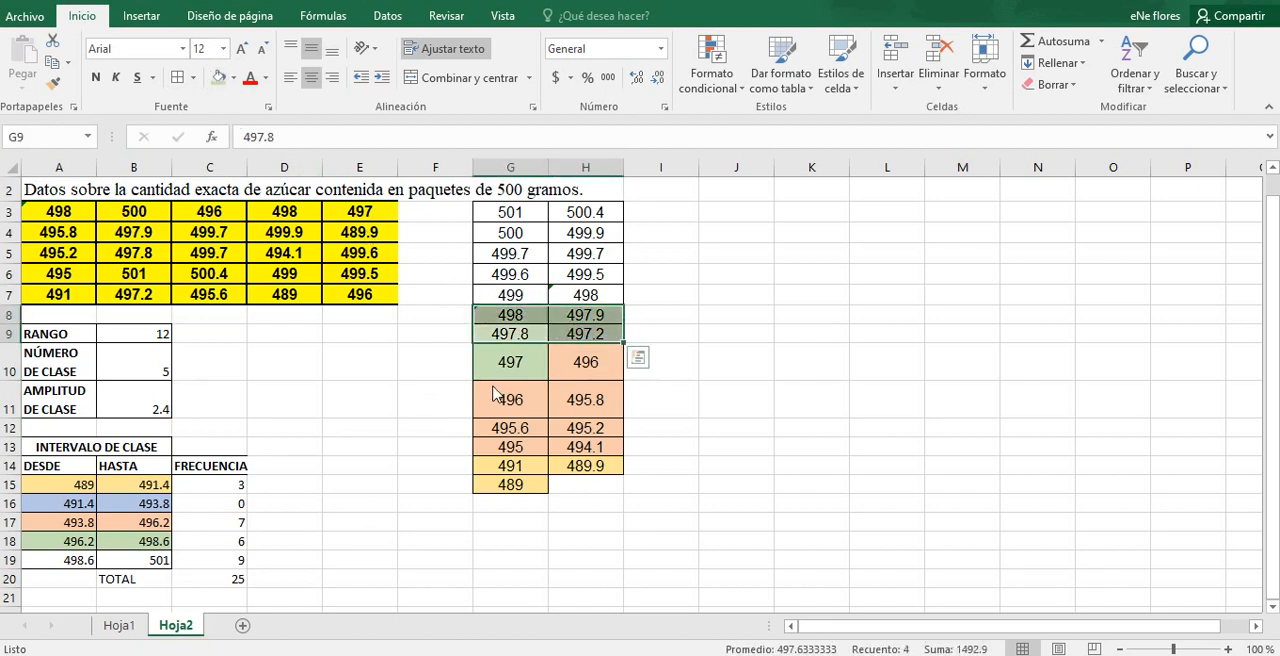
pyautogui.click(583, 295)
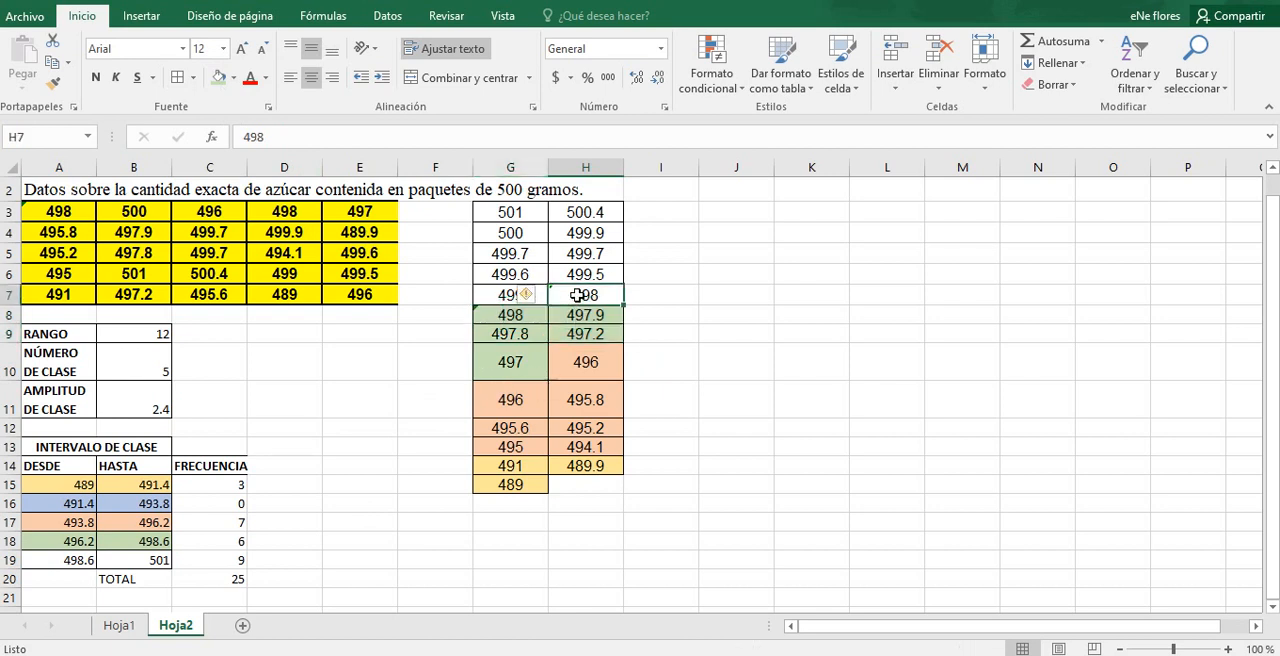
pyautogui.click(217, 79)
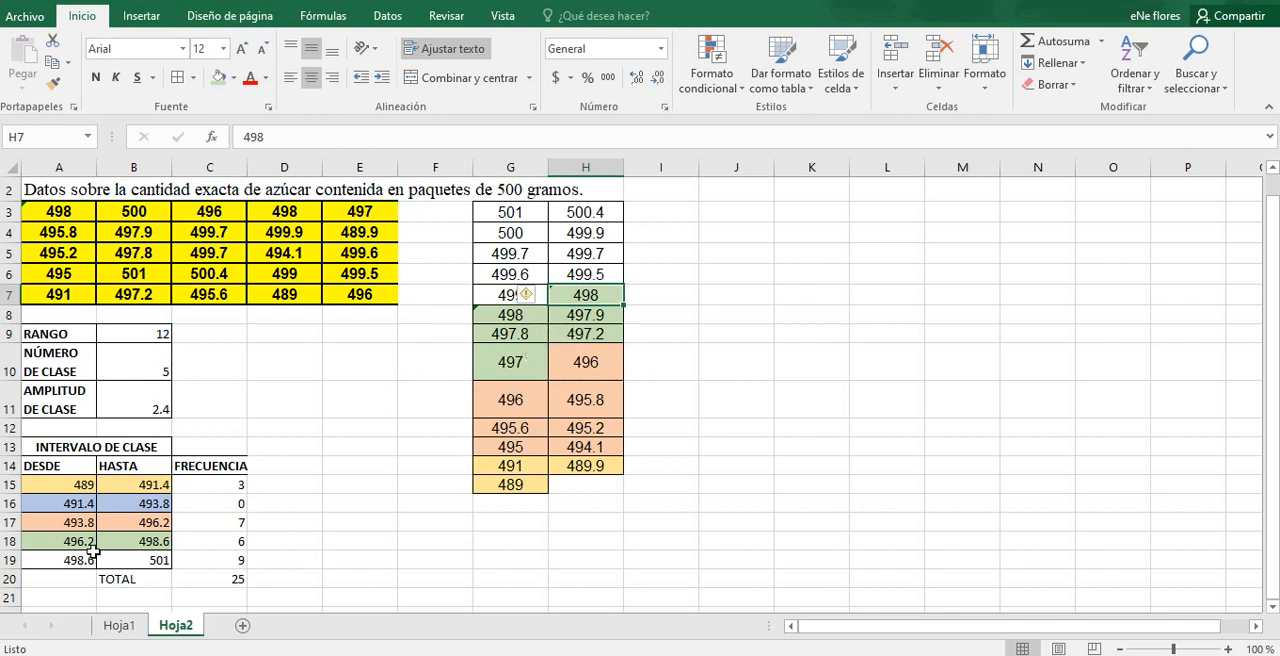
# Step: Fill the fifth class interval, 498.6 to 501 in A19:B19, with light gray
pyautogui.moveTo(88, 558); pyautogui.dragTo(140, 560)
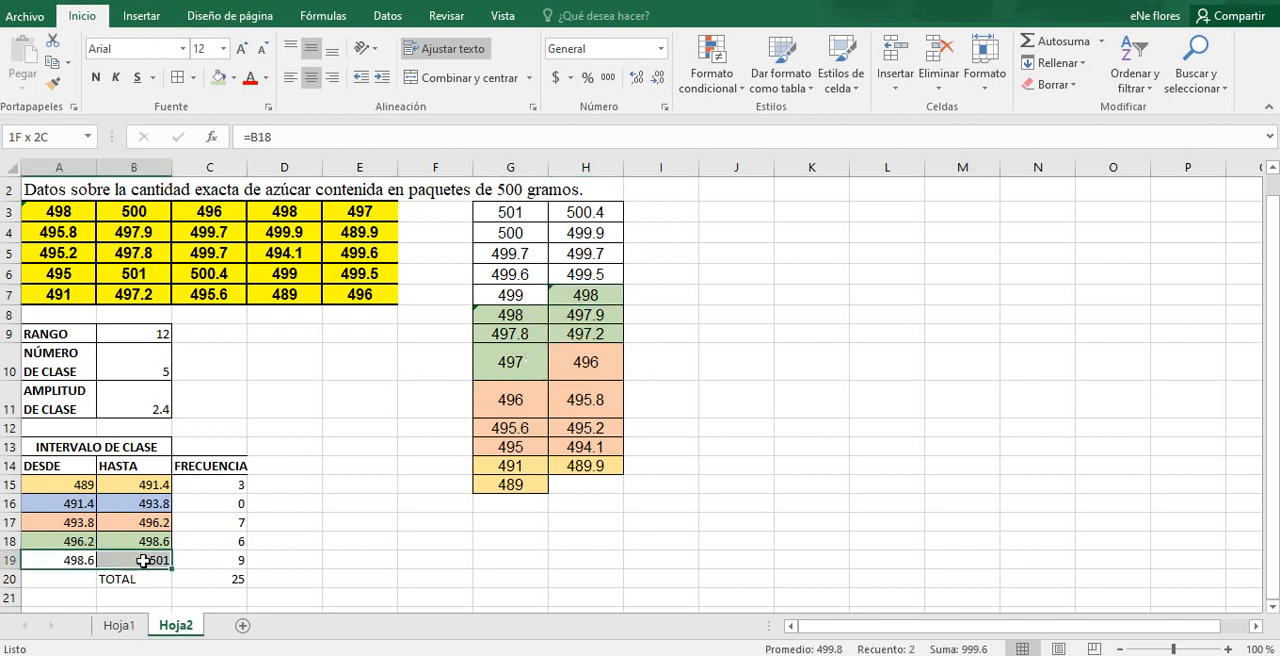
pyautogui.click(234, 79)
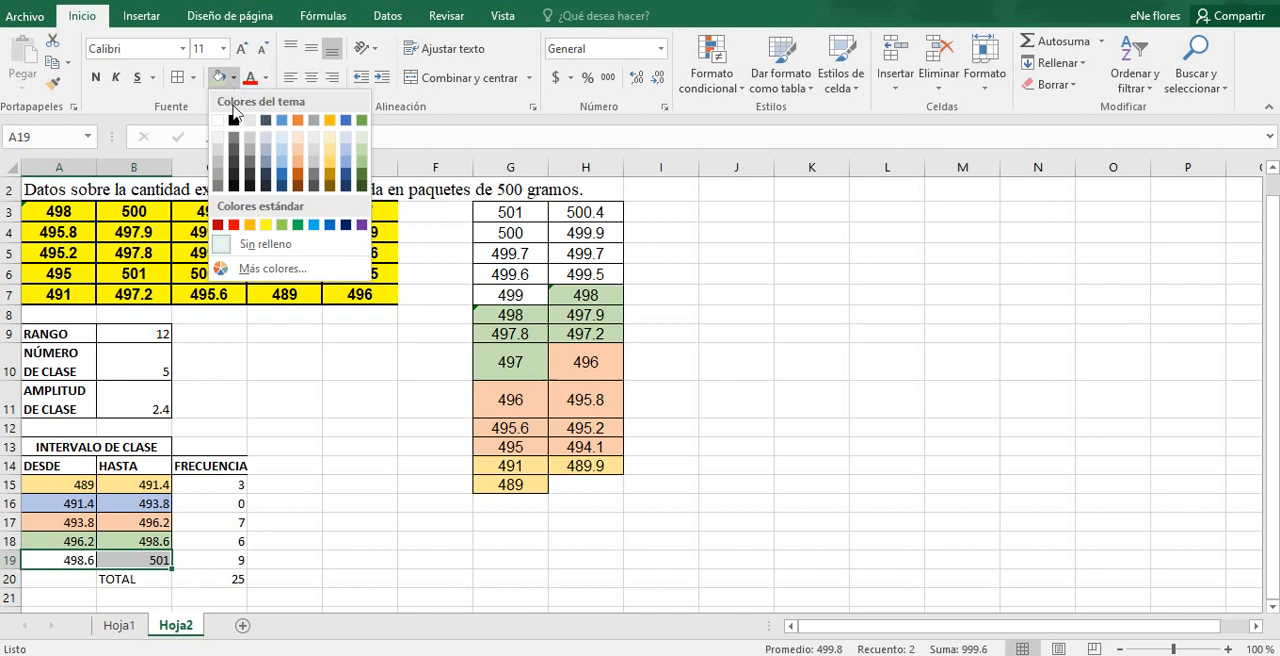
pyautogui.click(318, 152)
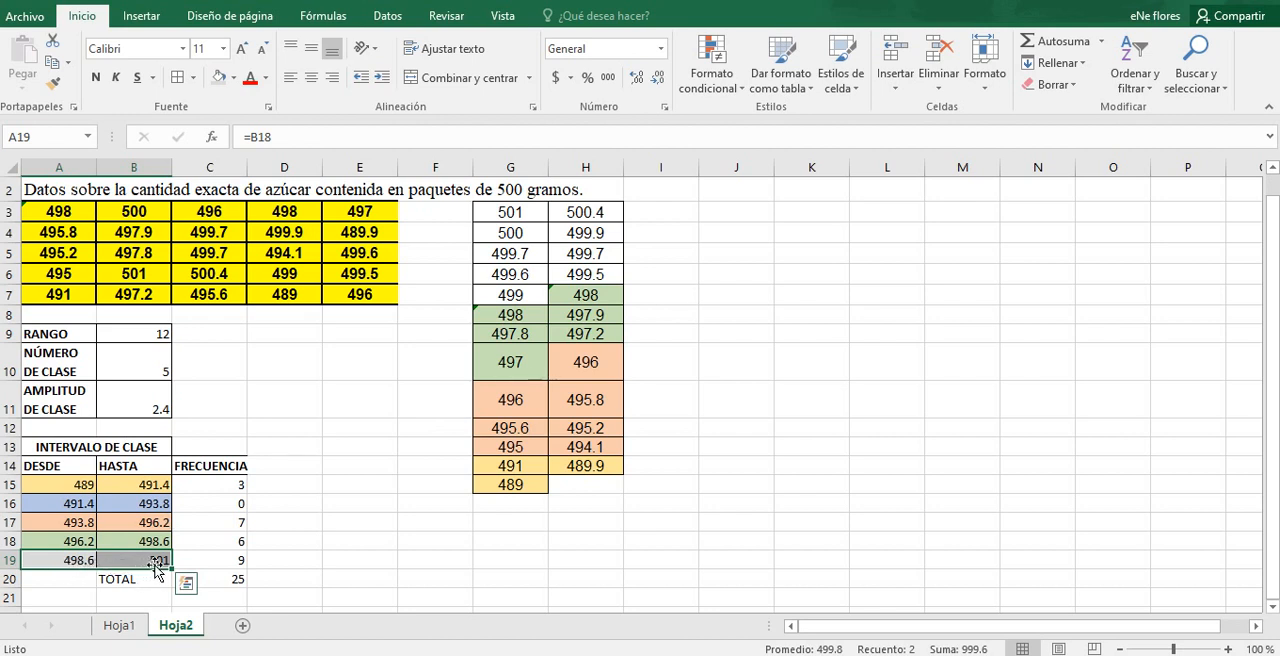
# Step: Apply the light gray fill to the fifth interval's sorted weights from 499 to 501, in G3:G7 and H3:H6
pyautogui.moveTo(530, 296); pyautogui.dragTo(570, 274)
pyautogui.click(218, 77)
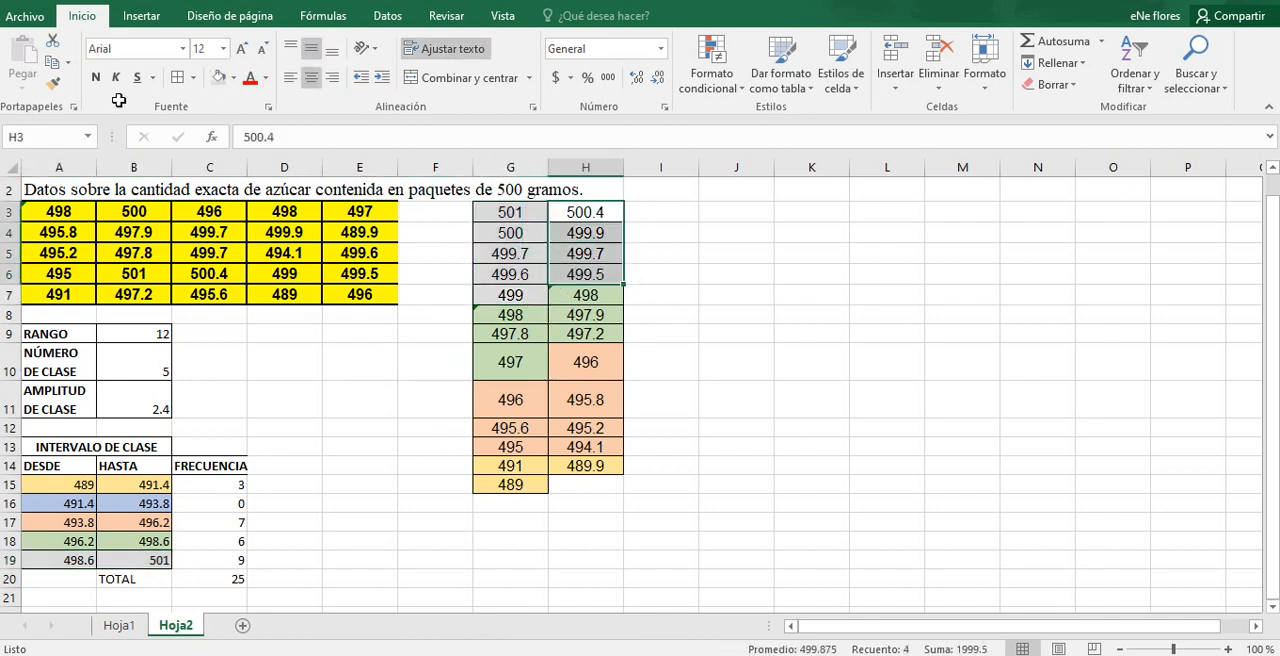
pyautogui.click(218, 77)
pyautogui.click(317, 544)
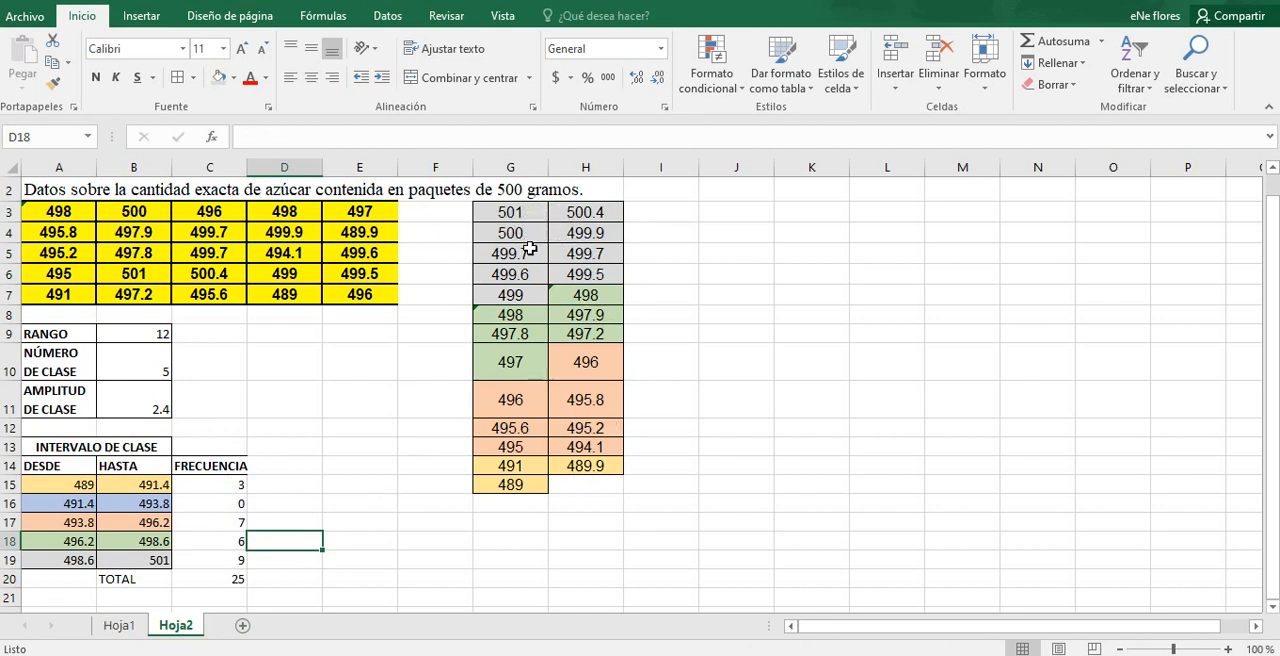
# Step: Add borders to the frequency values in C15:C19
pyautogui.click(275, 580)
pyautogui.moveTo(222, 487); pyautogui.dragTo(225, 558)
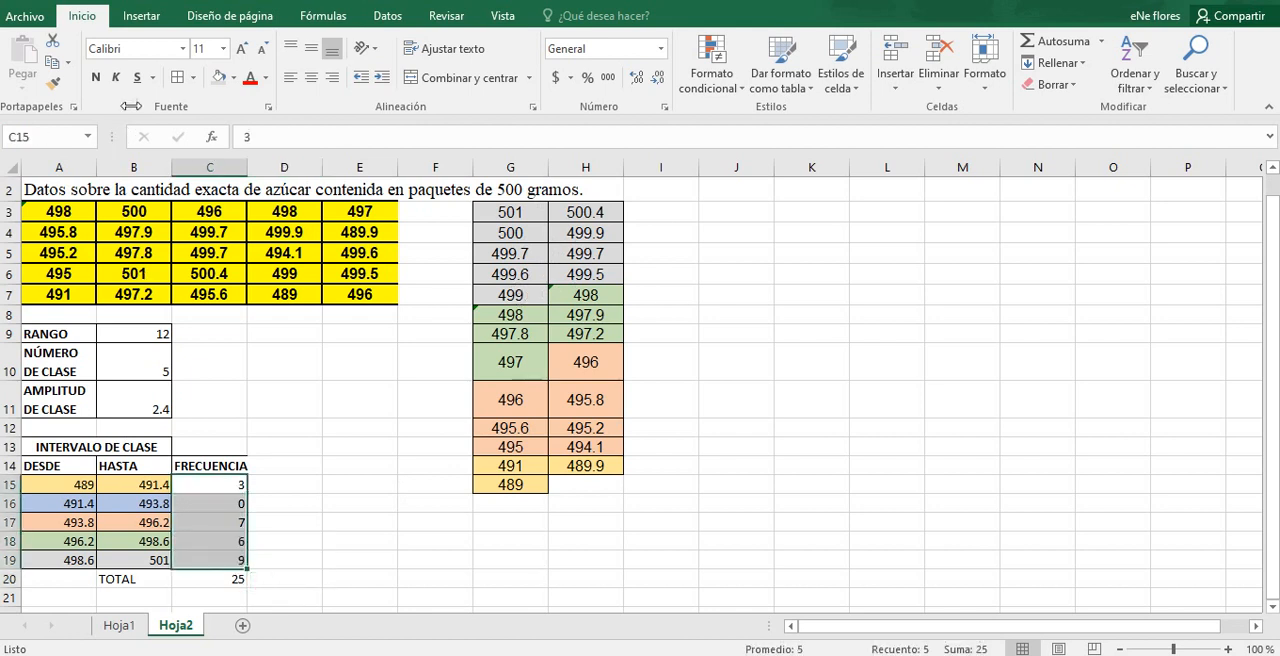
pyautogui.click(269, 468)
# Step: Apply outside borders to the FRECUENCIA header in C14
pyautogui.click(232, 468)
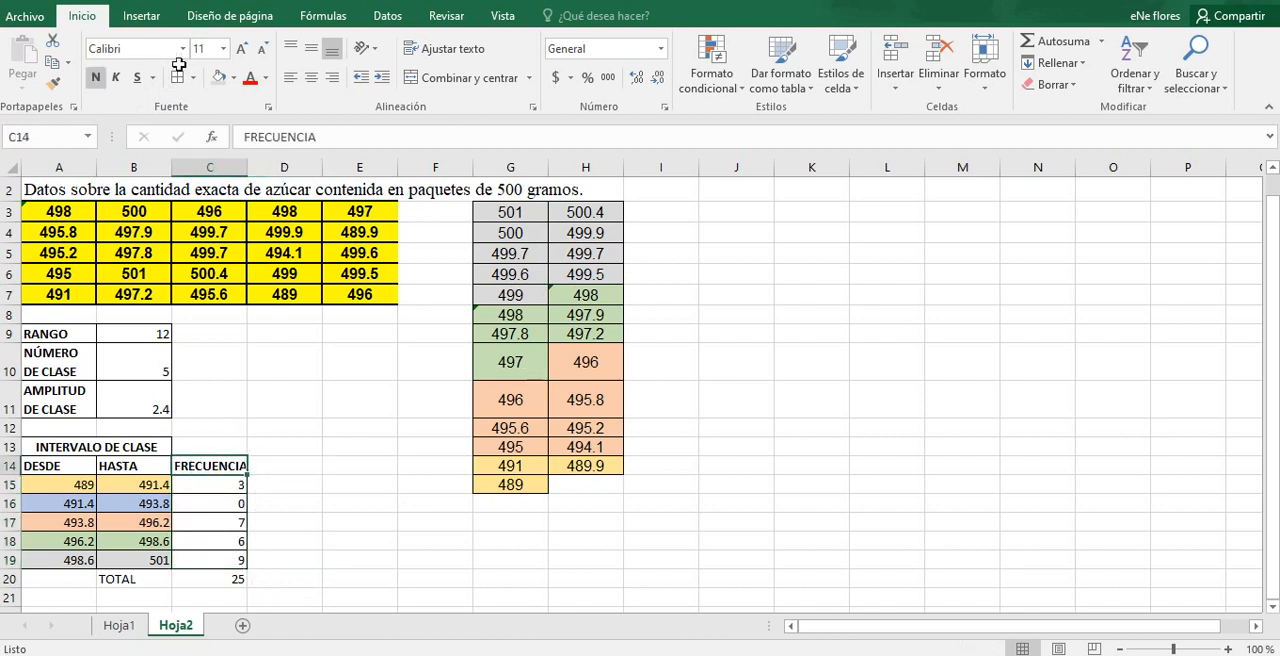
pyautogui.click(269, 465)
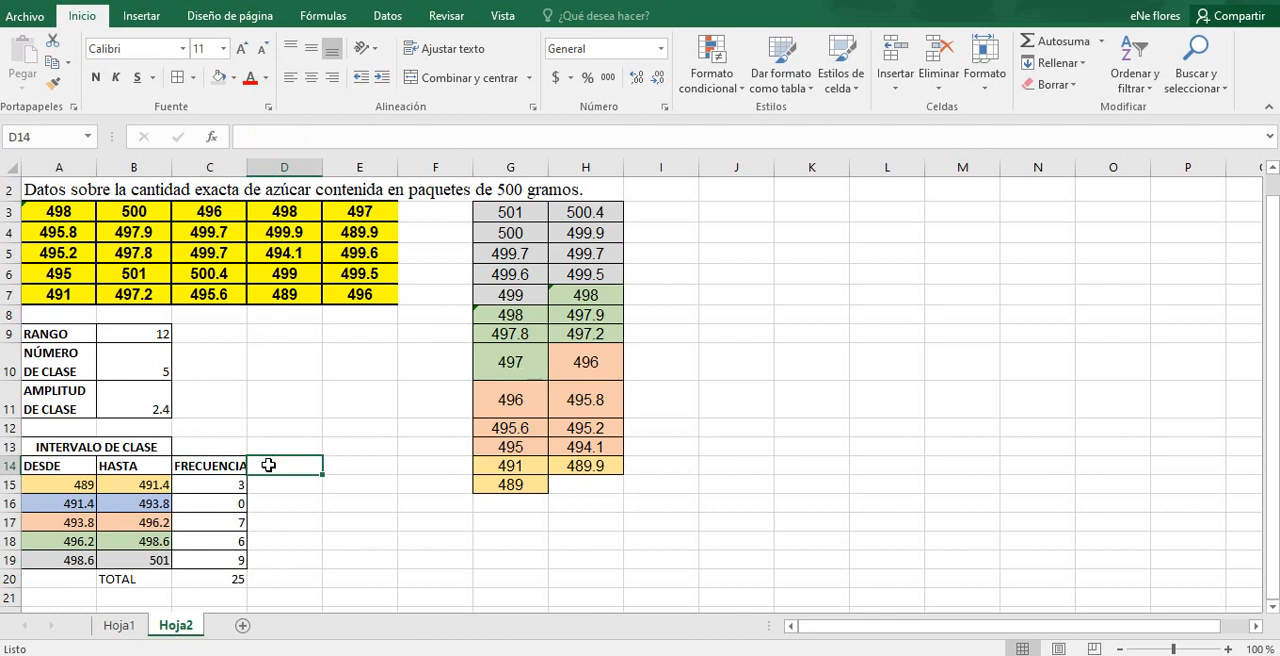
pyautogui.click(325, 507)
pyautogui.click(220, 467)
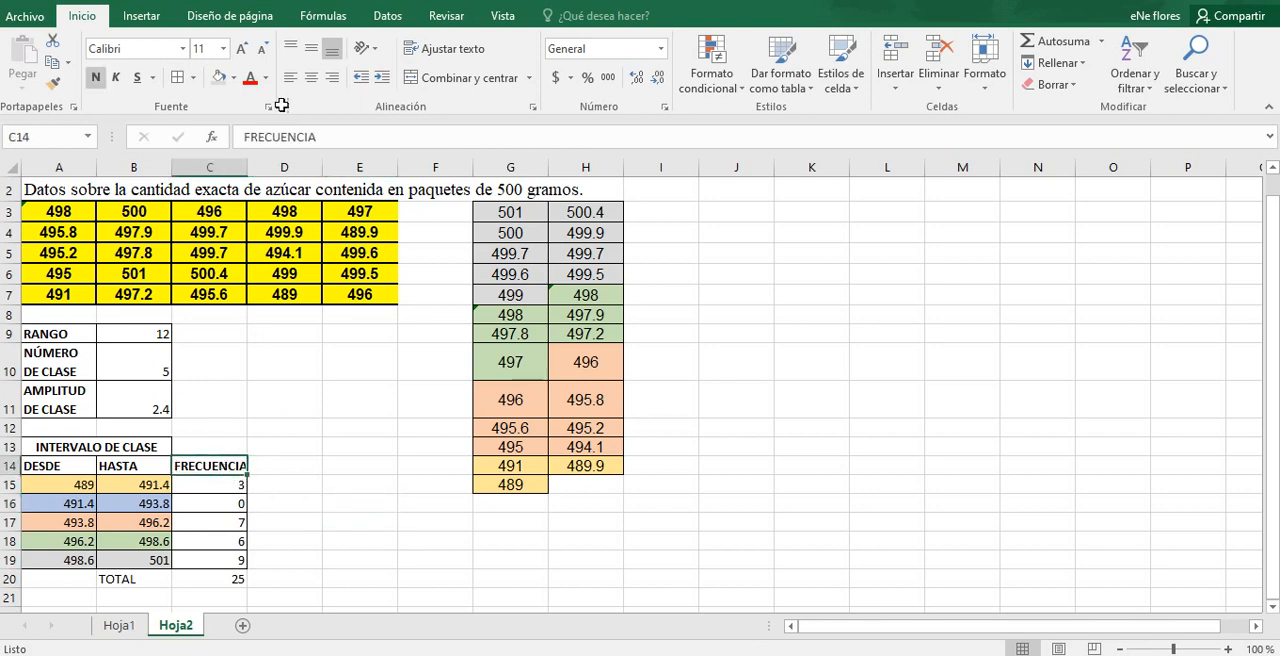
pyautogui.click(193, 80)
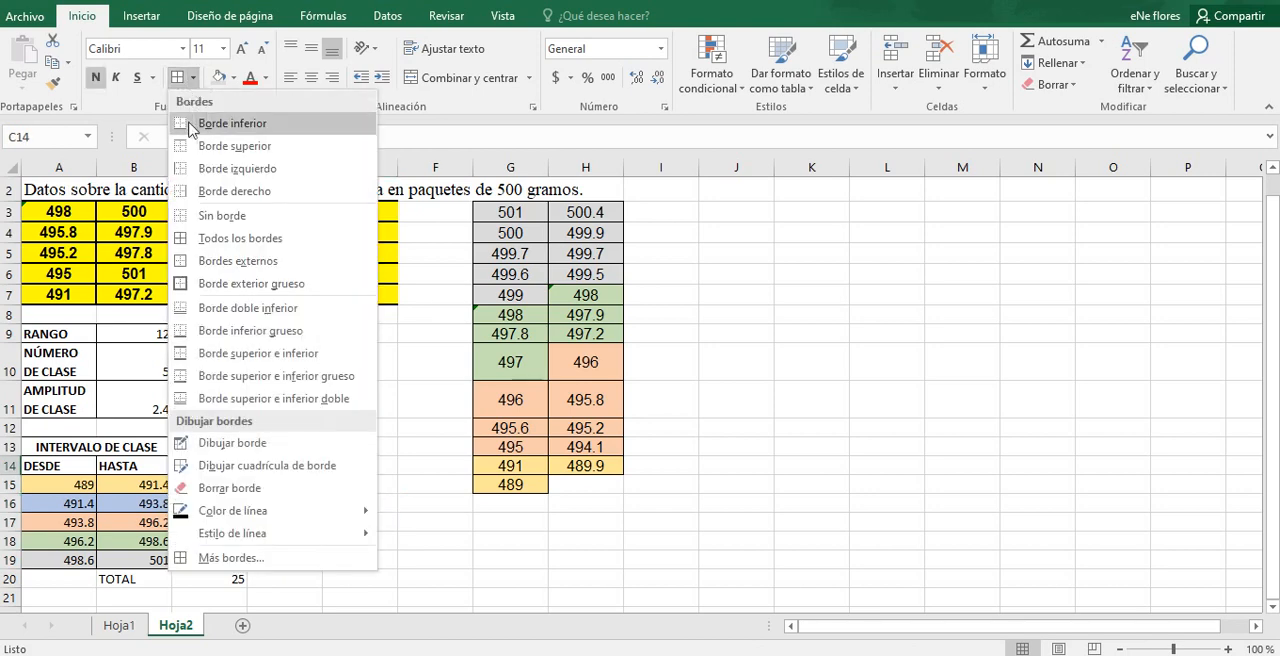
pyautogui.click(185, 263)
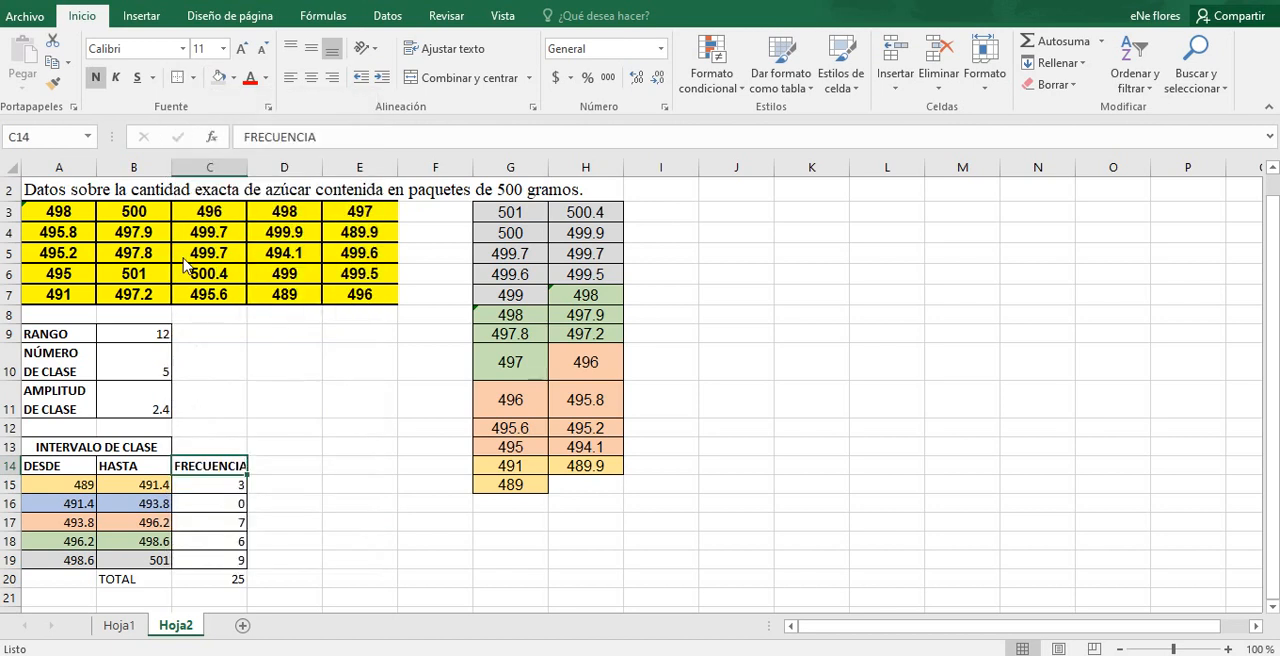
pyautogui.click(352, 390)
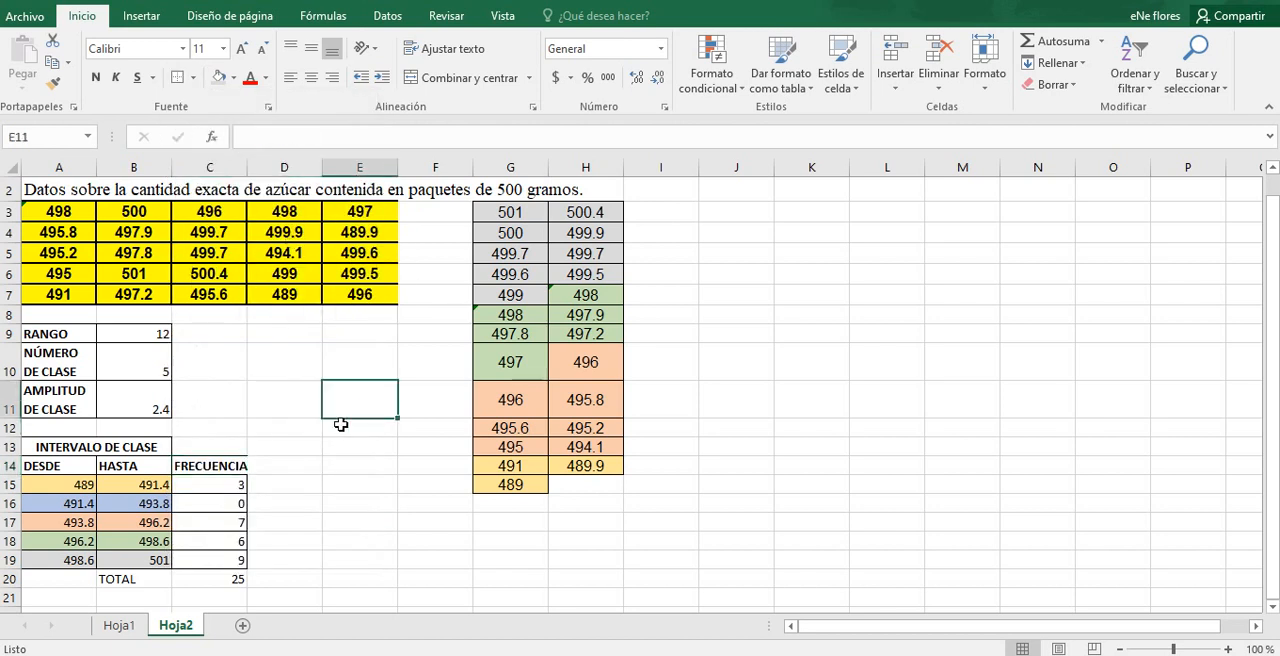
# Step: Widen column C slightly so the FRECUENCIA header fits inside its cell
pyautogui.click(276, 473)
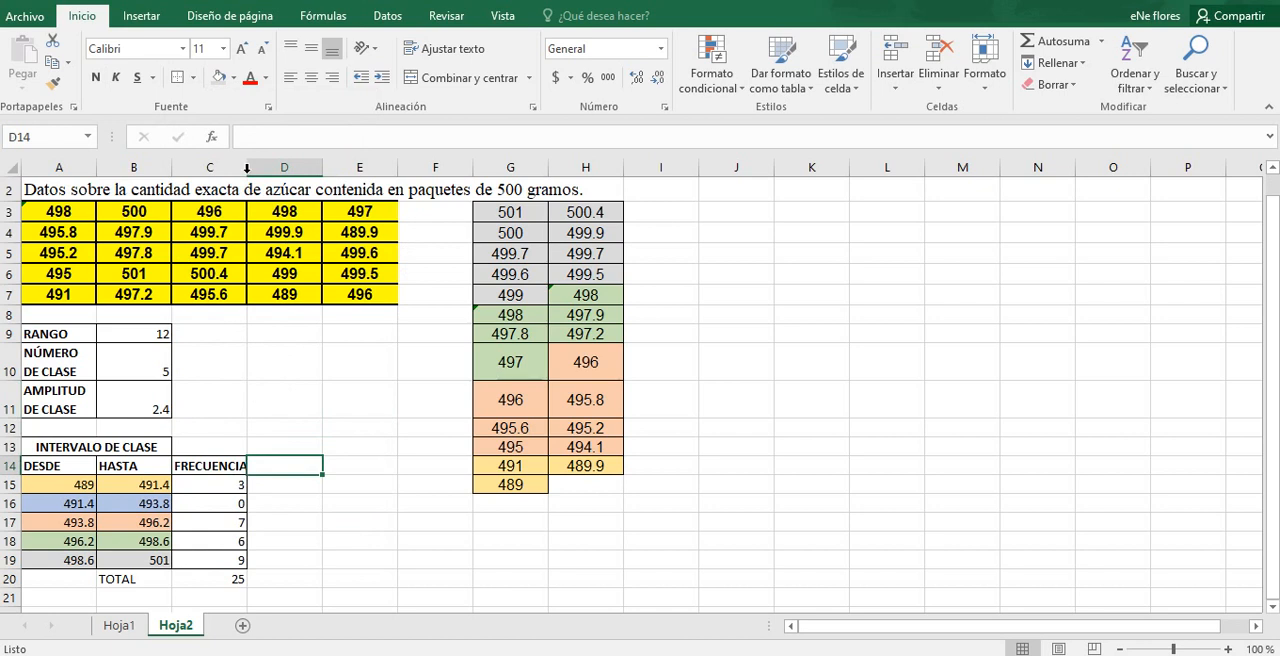
pyautogui.moveTo(247, 167); pyautogui.dragTo(258, 167)
pyautogui.click(329, 517)
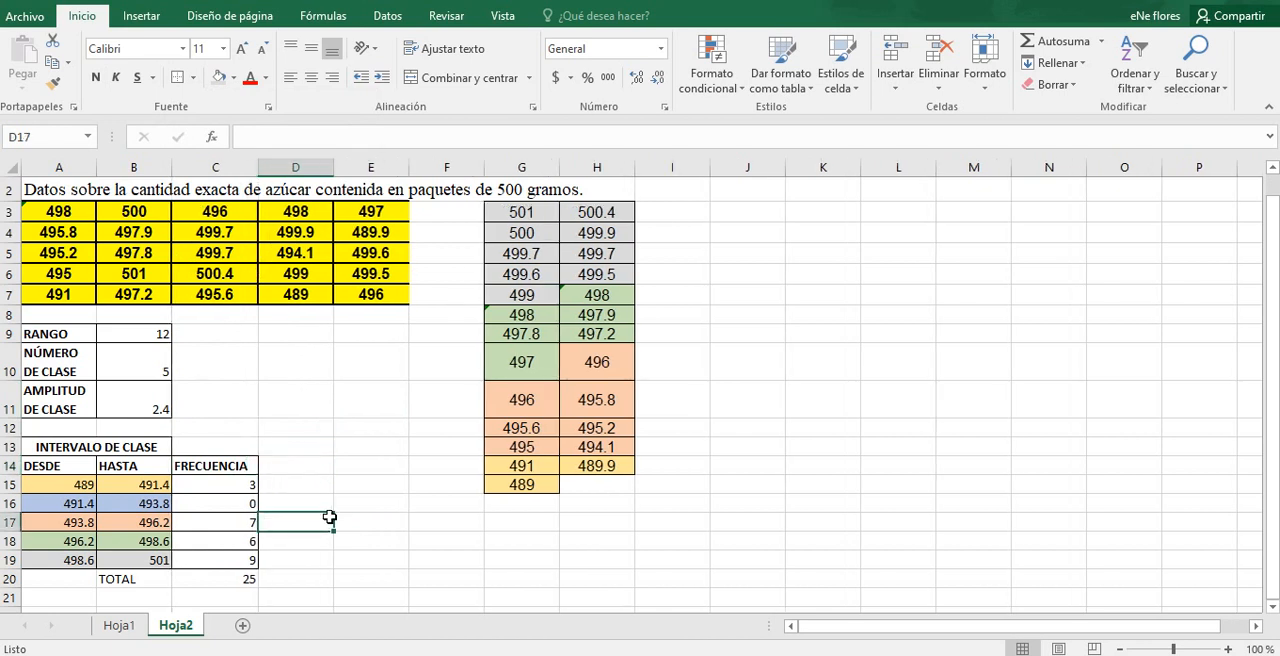
pyautogui.click(440, 485)
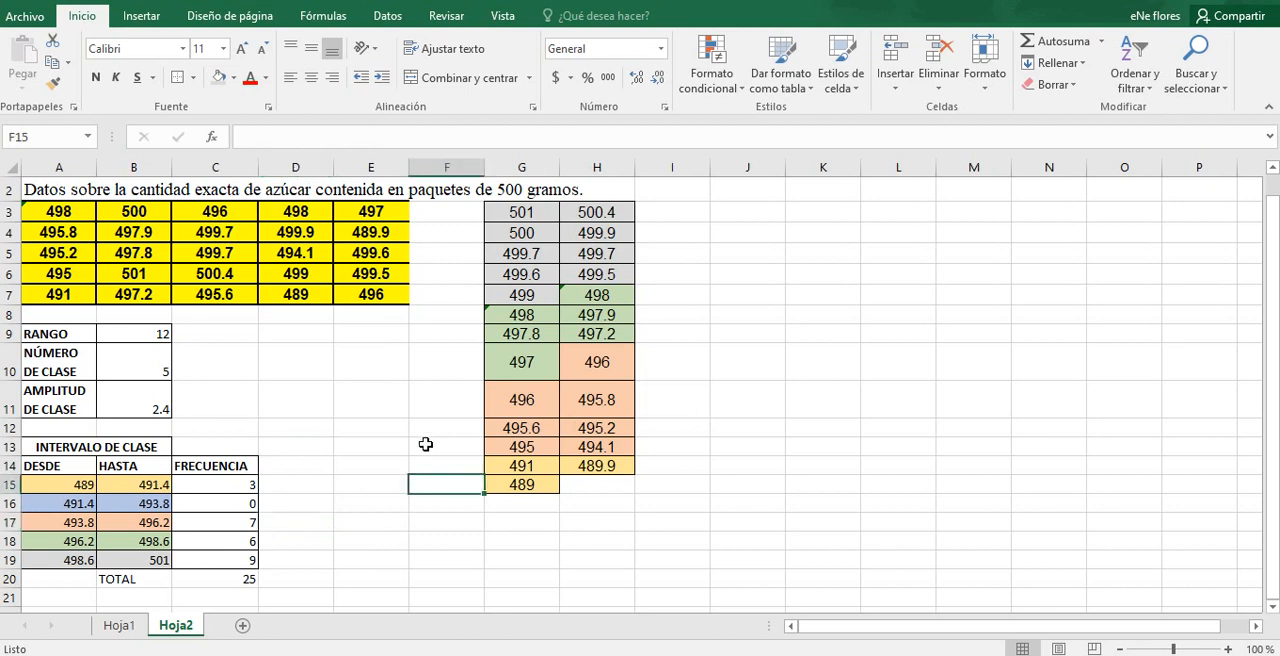
pyautogui.click(425, 444)
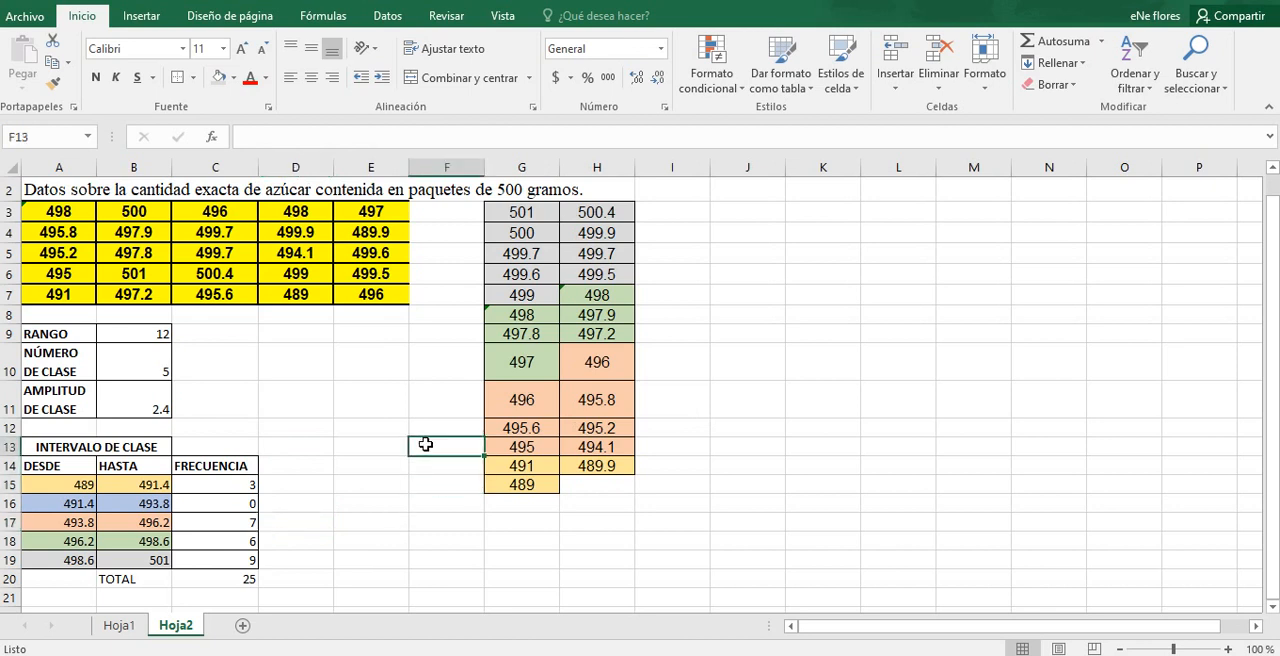
# Step: Insert an empty 2-D clustered column chart on the sheet, with a blank cell outside the data selected
pyautogui.click(130, 17)
pyautogui.click(325, 429)
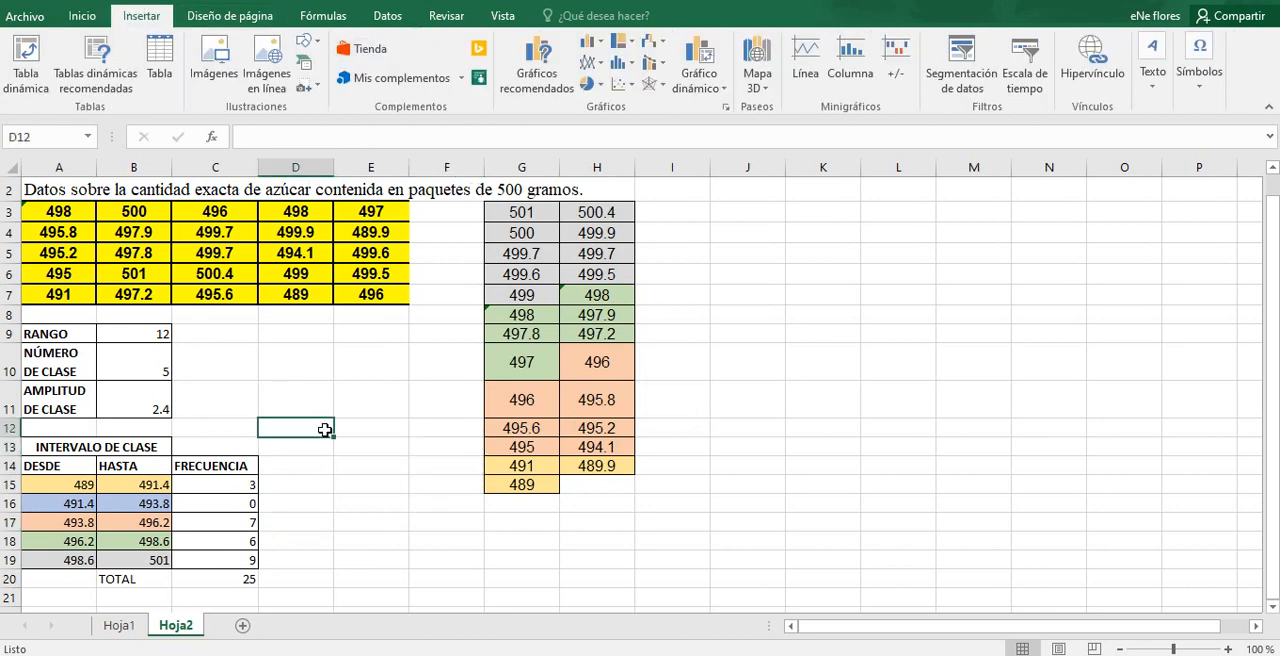
pyautogui.click(372, 394)
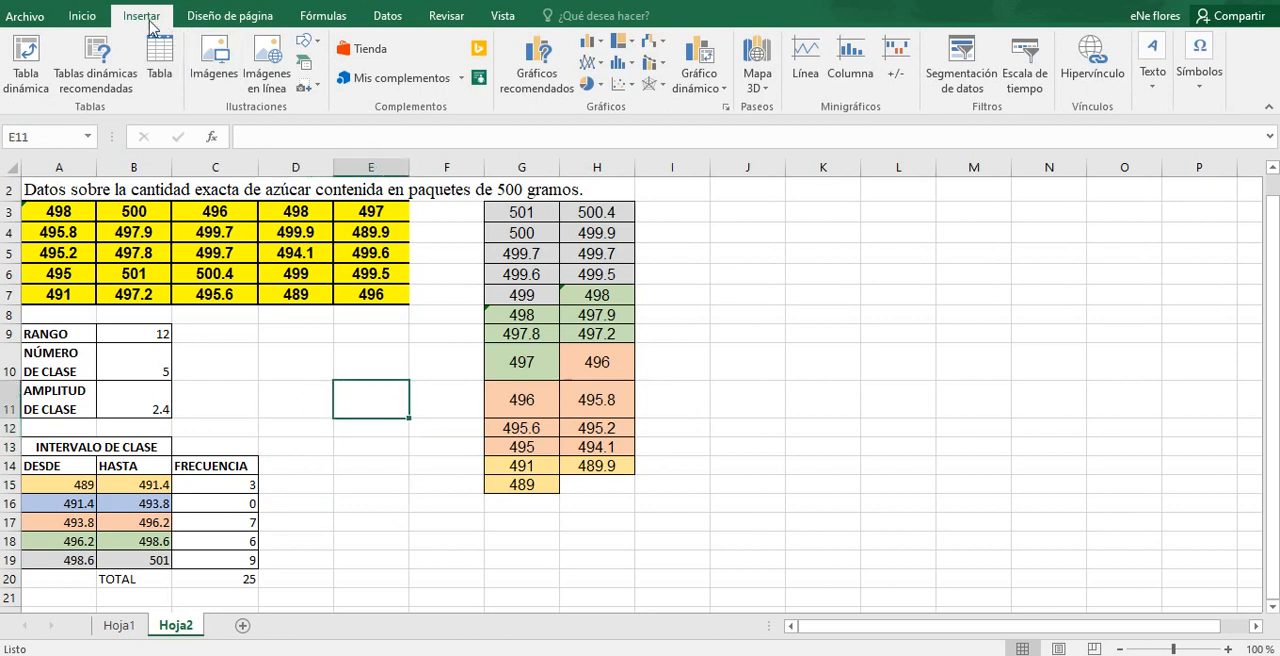
pyautogui.click(84, 17)
pyautogui.click(130, 17)
pyautogui.click(591, 42)
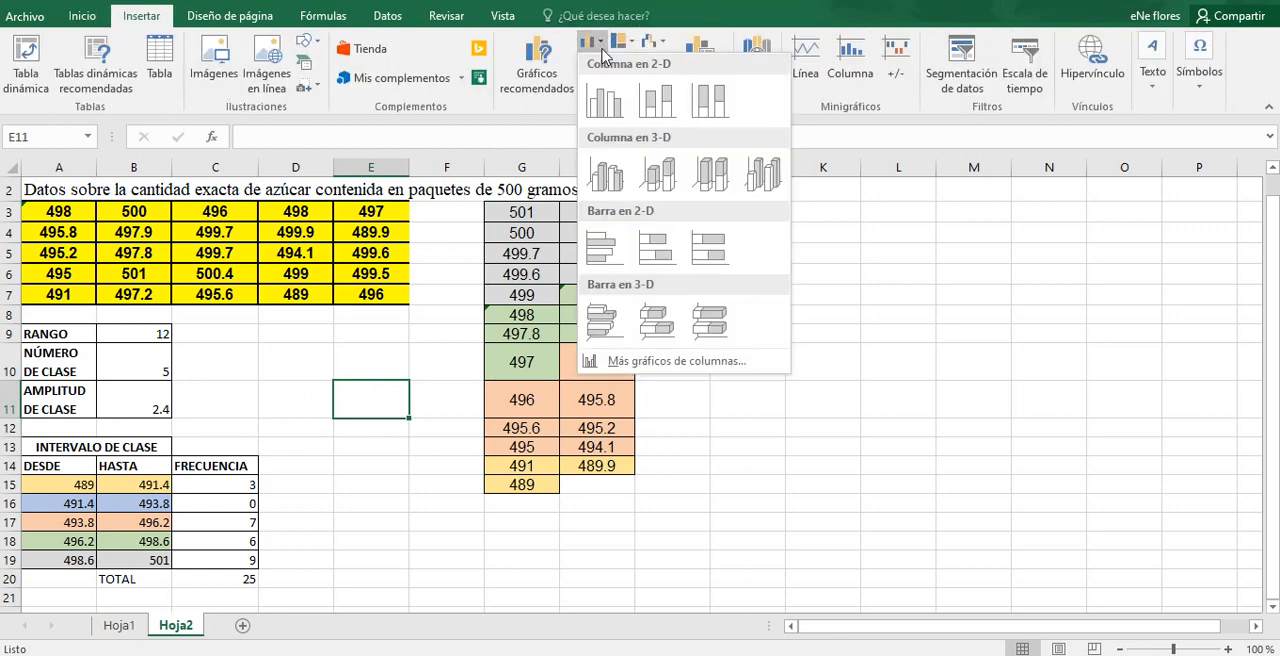
pyautogui.click(606, 104)
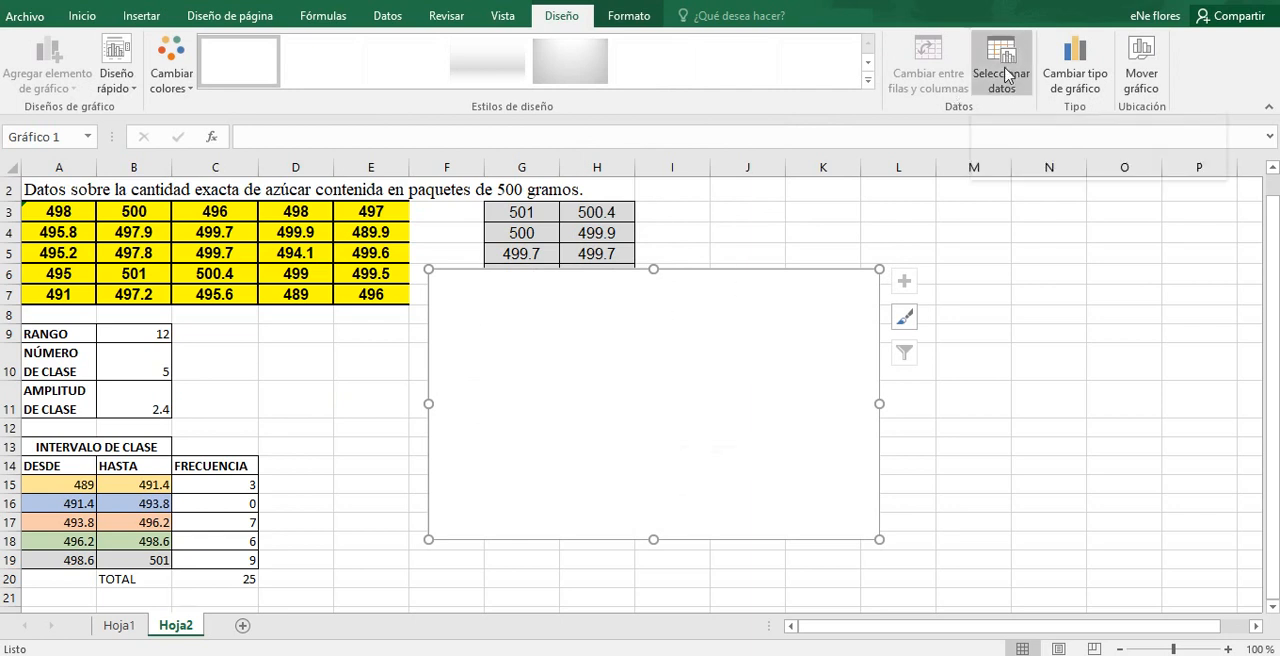
pyautogui.click(1007, 76)
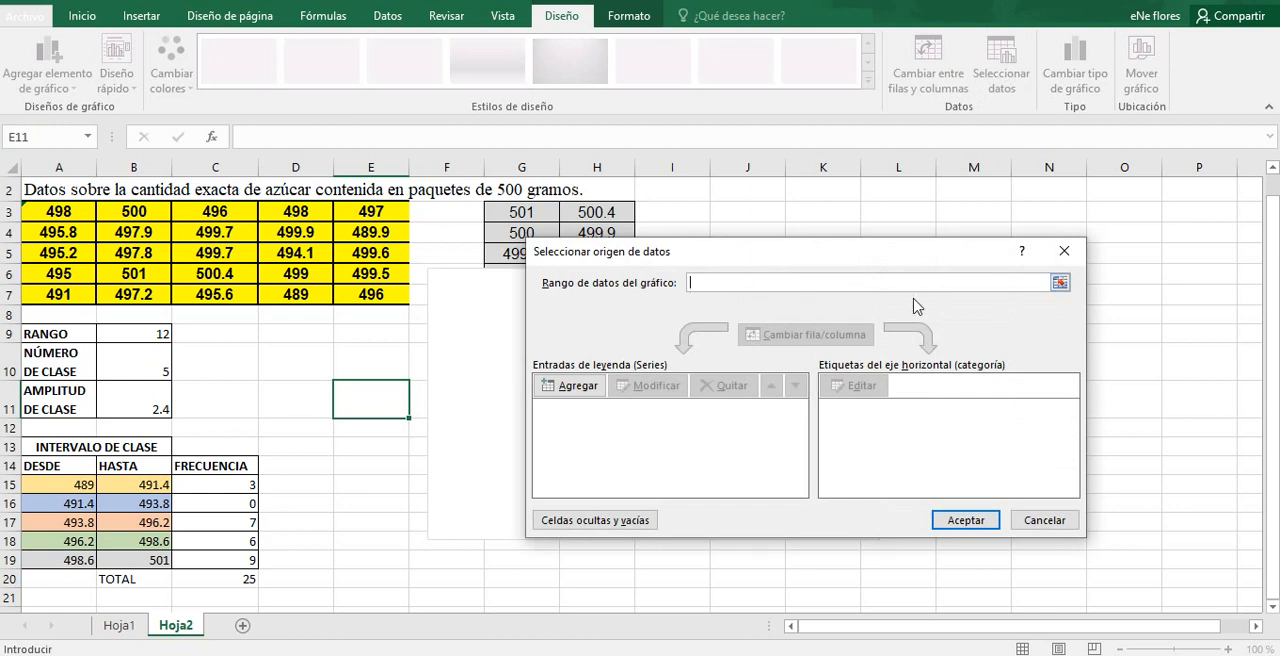
pyautogui.click(1060, 283)
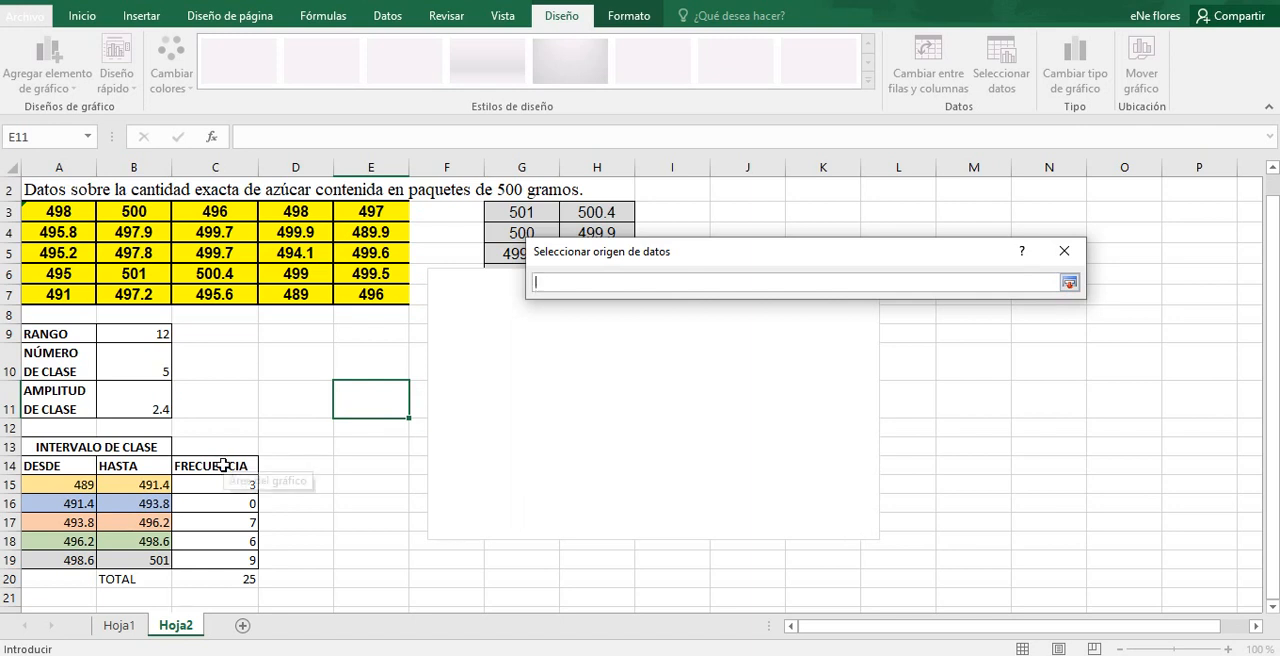
pyautogui.click(222, 465)
pyautogui.click(1070, 283)
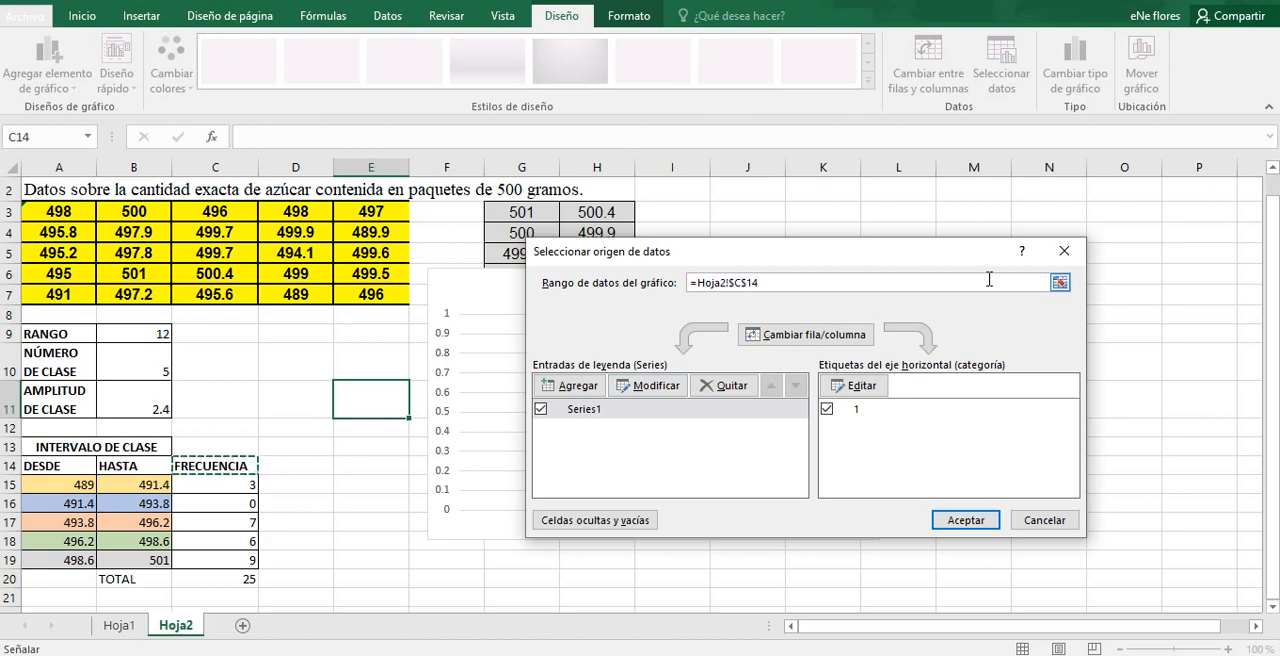
pyautogui.press('BackSpace')
pyautogui.press('BackSpace')
pyautogui.press('BackSpace')
pyautogui.press('BackSpace')
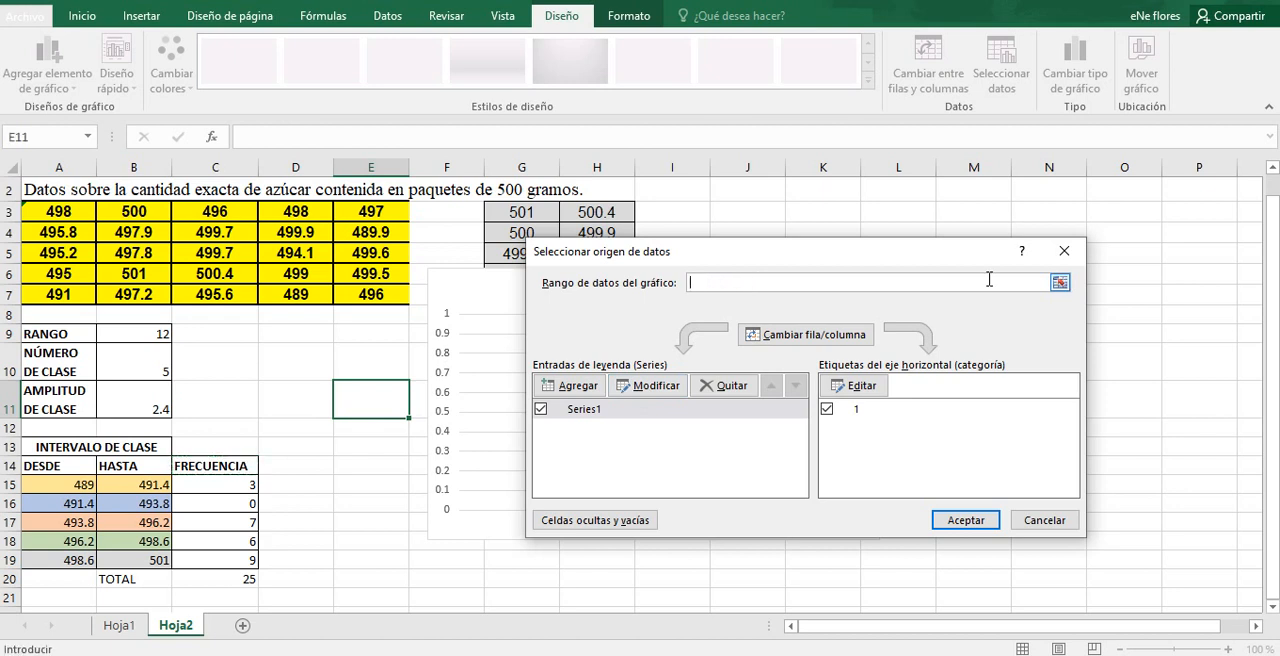
pyautogui.click(1064, 251)
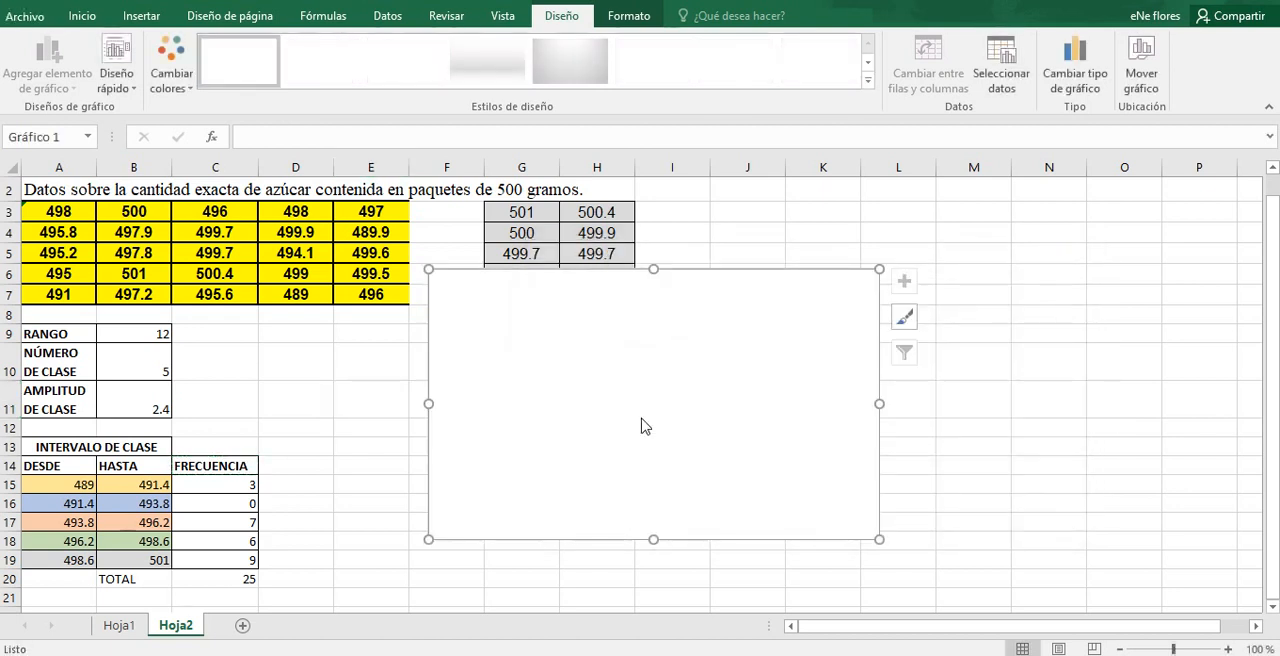
# Step: Add a data series to the empty chart, named from cell C14 (FRECUENCIA) with values from C15:C19
pyautogui.click(1001, 58)
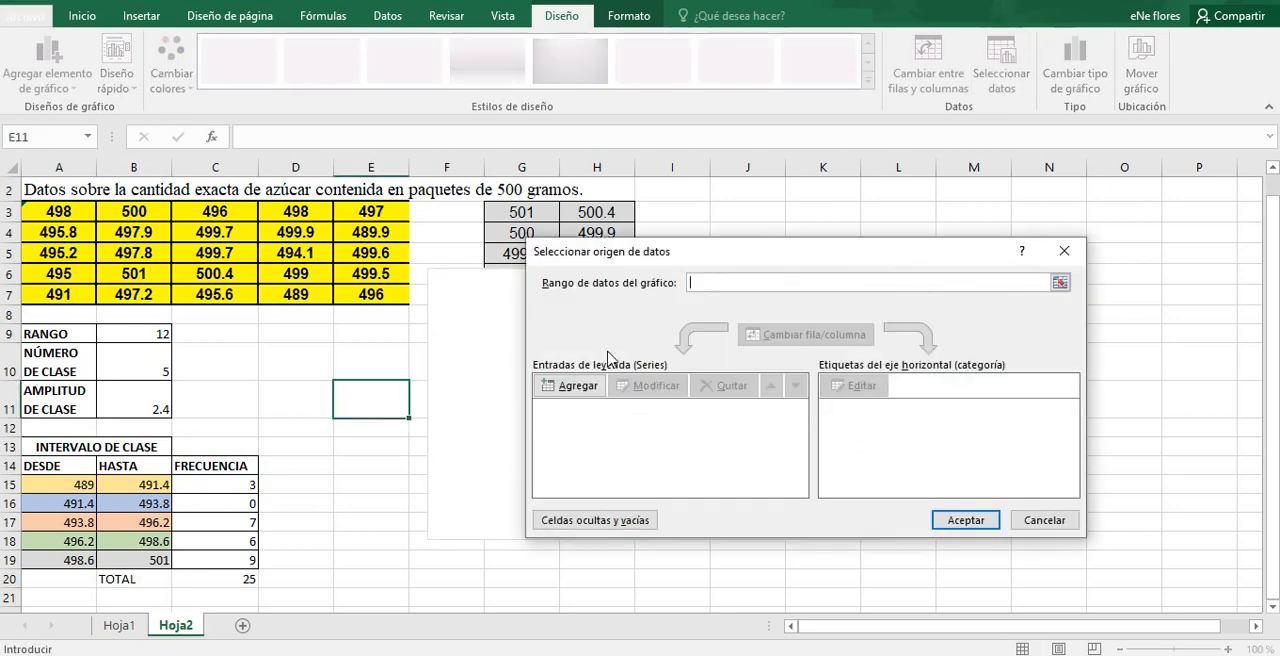
pyautogui.click(587, 392)
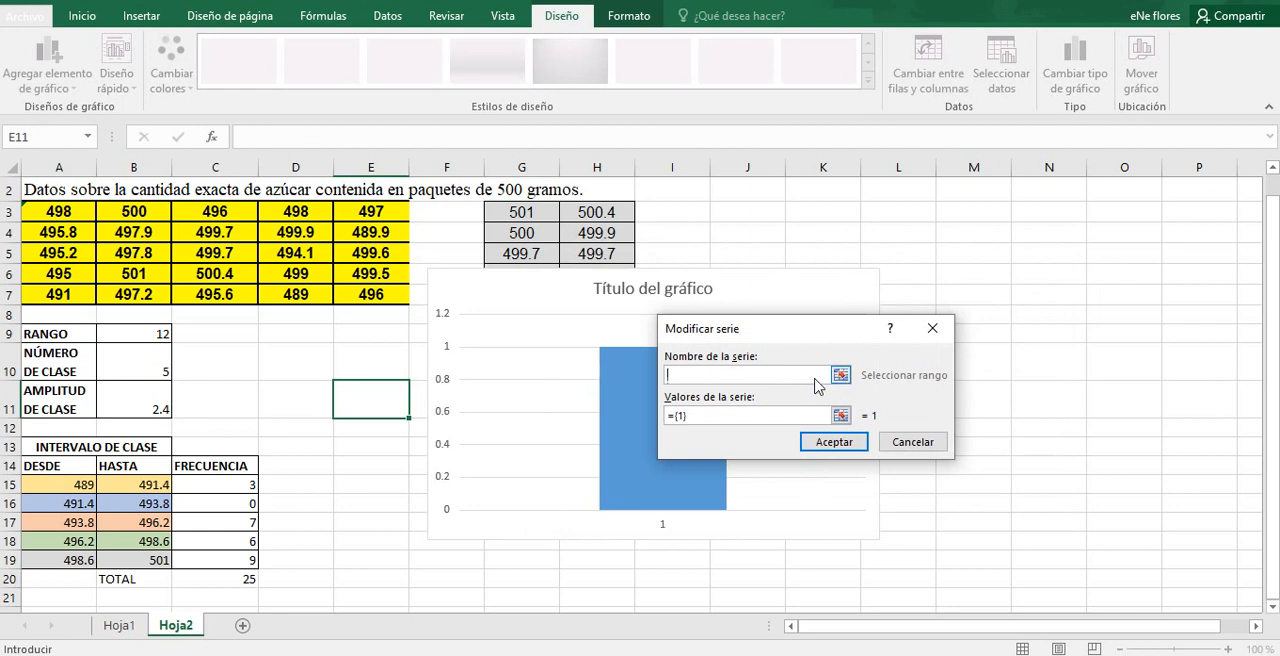
pyautogui.click(200, 466)
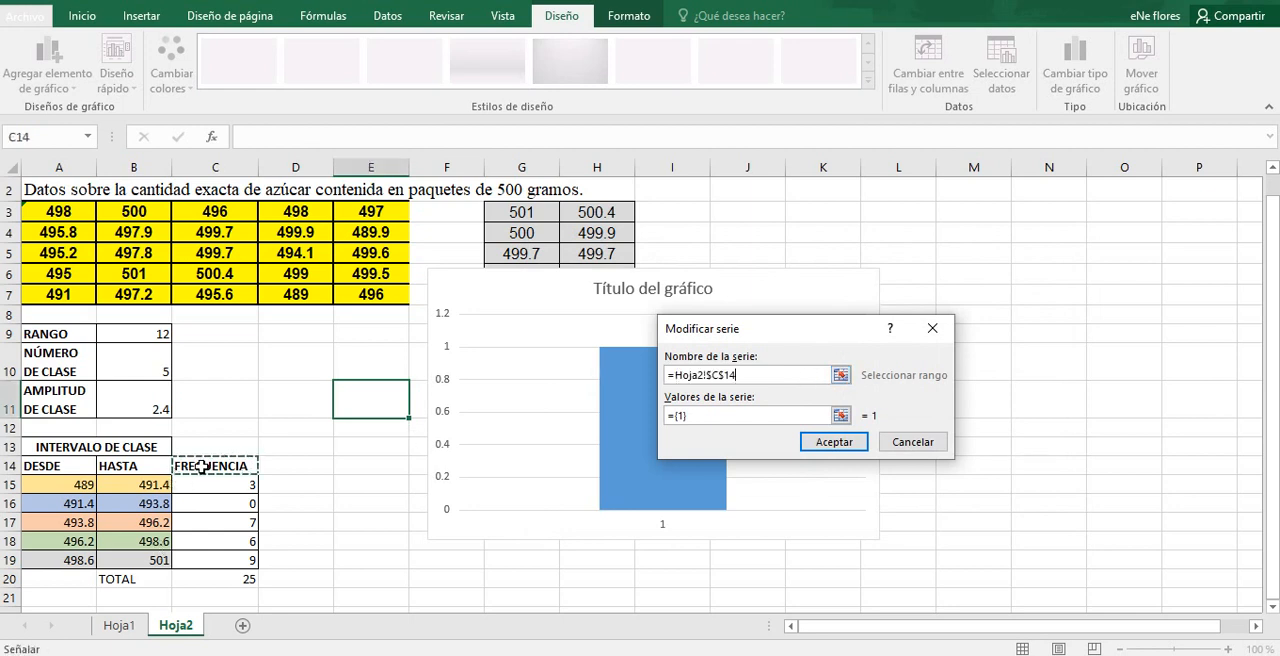
pyautogui.click(841, 415)
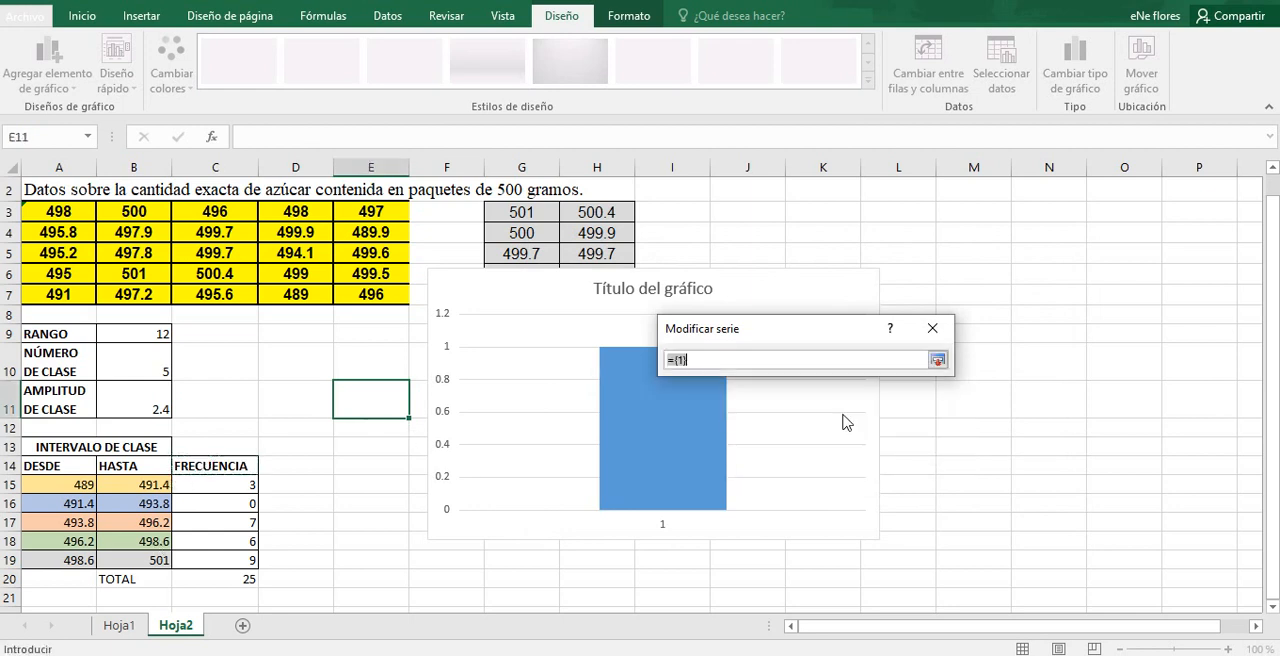
pyautogui.moveTo(243, 484); pyautogui.dragTo(246, 560)
pyautogui.click(937, 359)
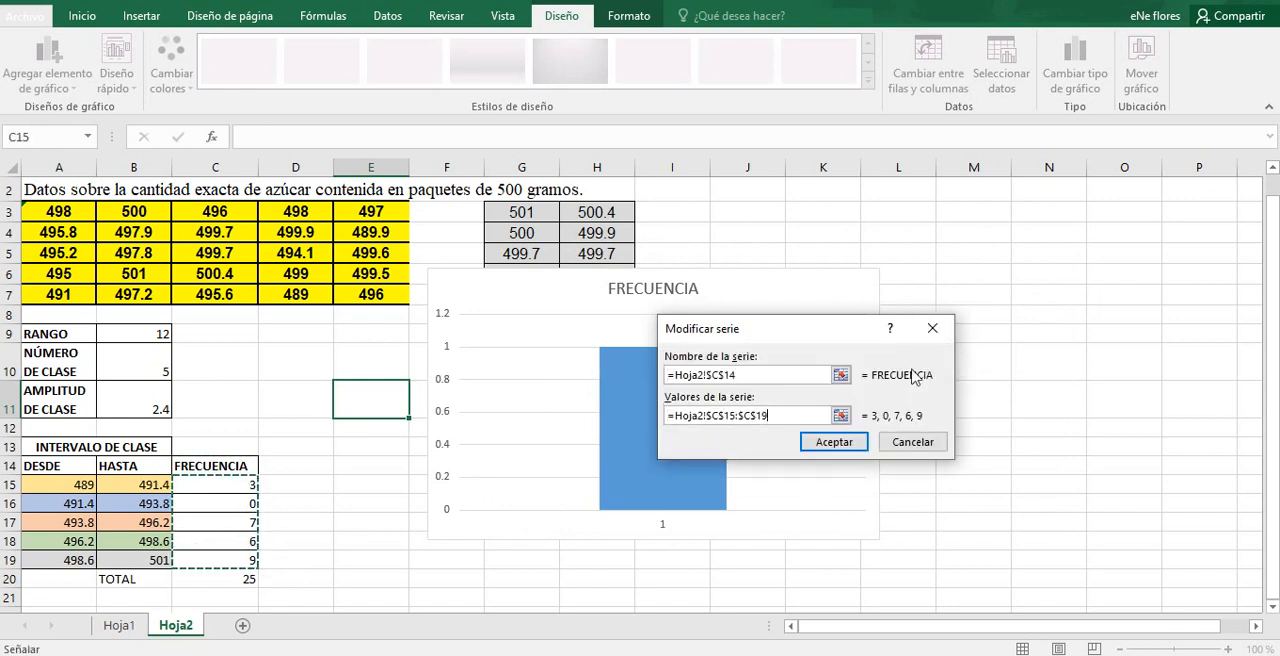
pyautogui.click(835, 442)
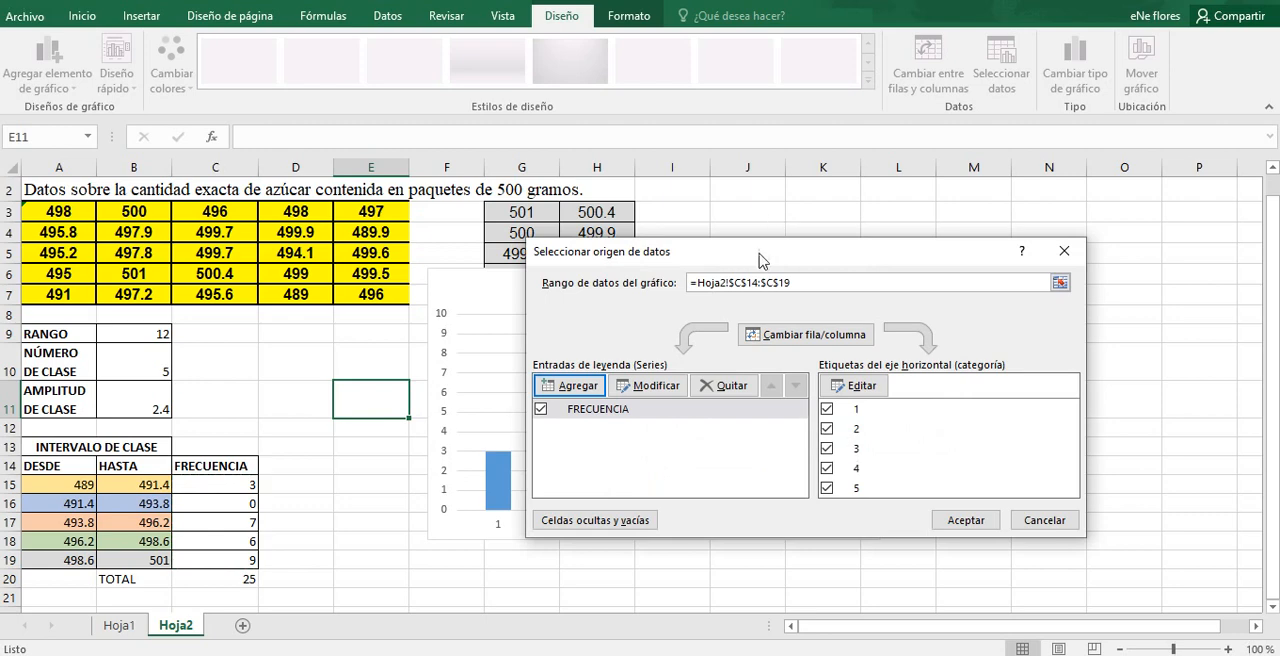
# Step: Set the chart's horizontal axis labels to the class interval limits in A15:B19 and accept the data source
pyautogui.moveTo(785, 262); pyautogui.dragTo(956, 110)
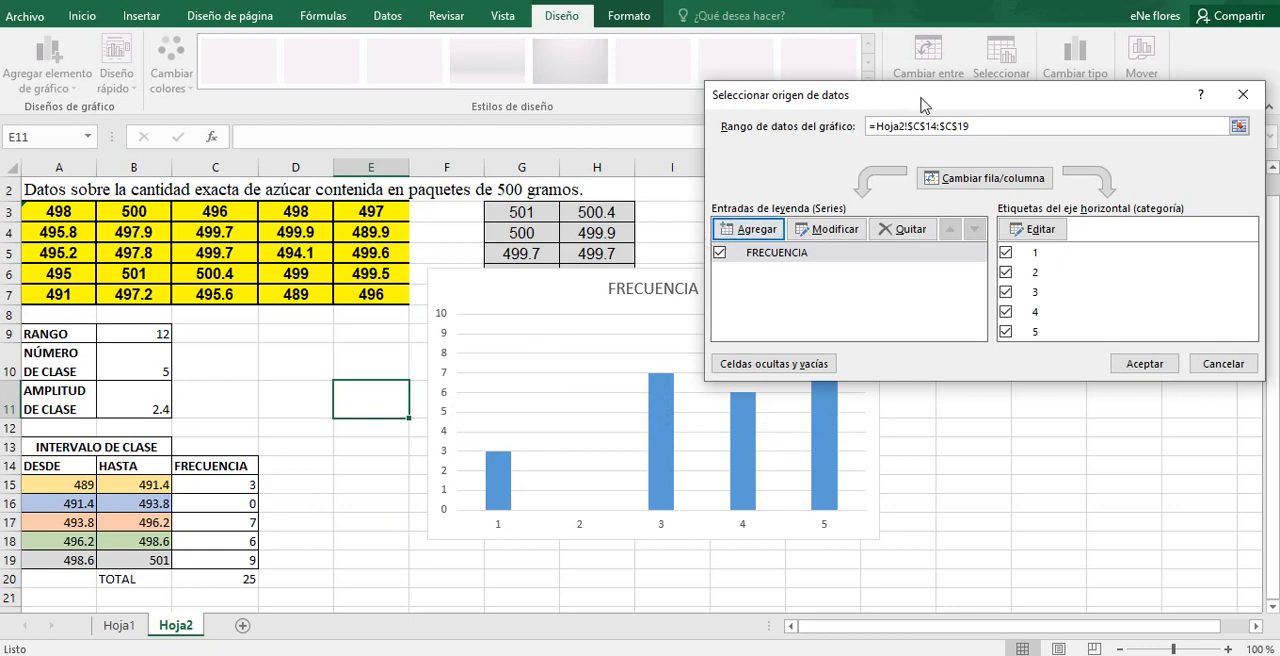
pyautogui.moveTo(922, 105); pyautogui.dragTo(770, 108)
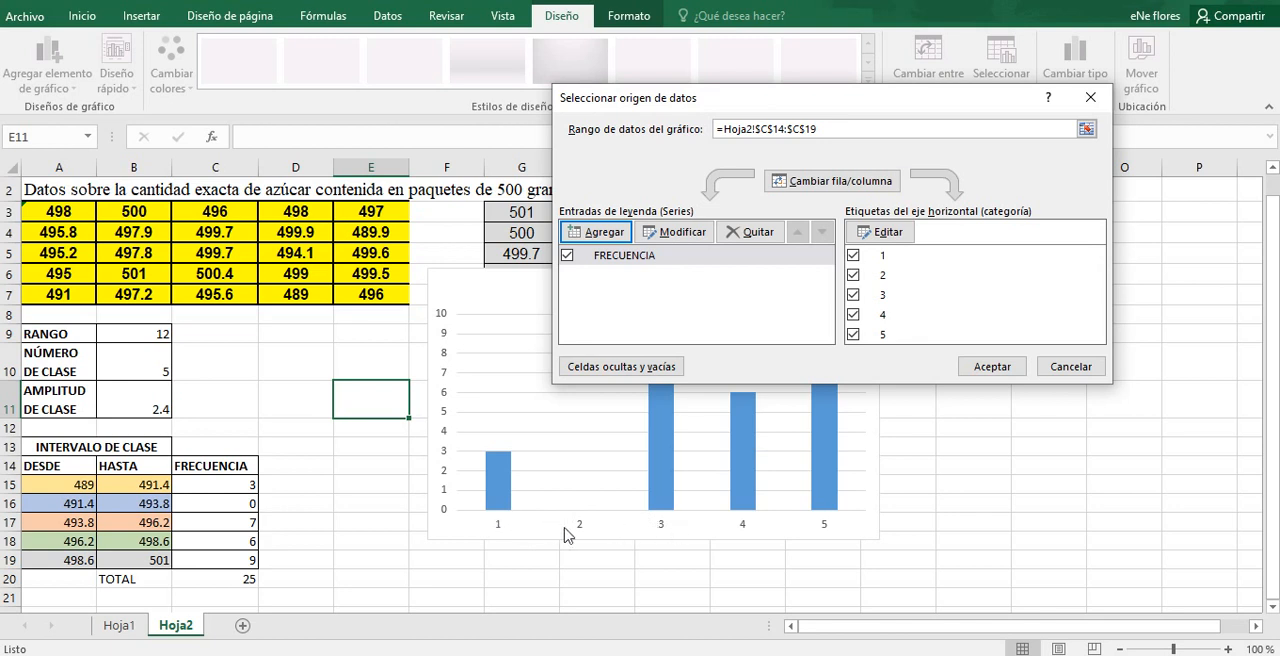
pyautogui.click(897, 232)
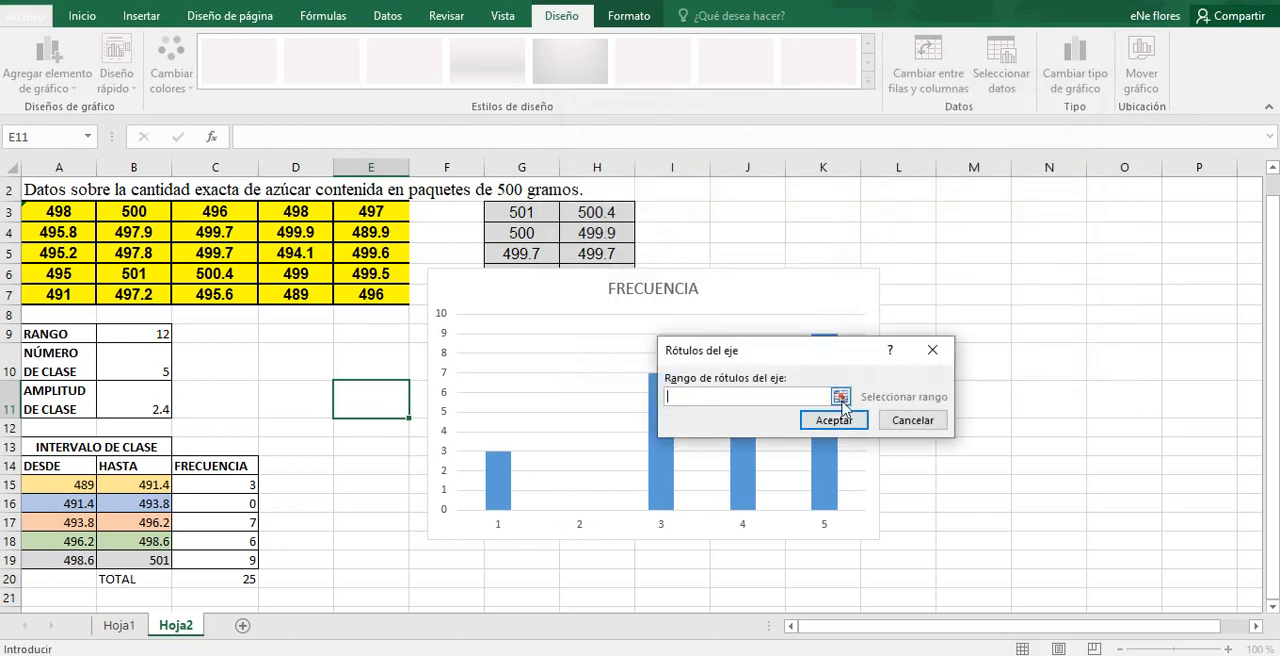
pyautogui.click(840, 397)
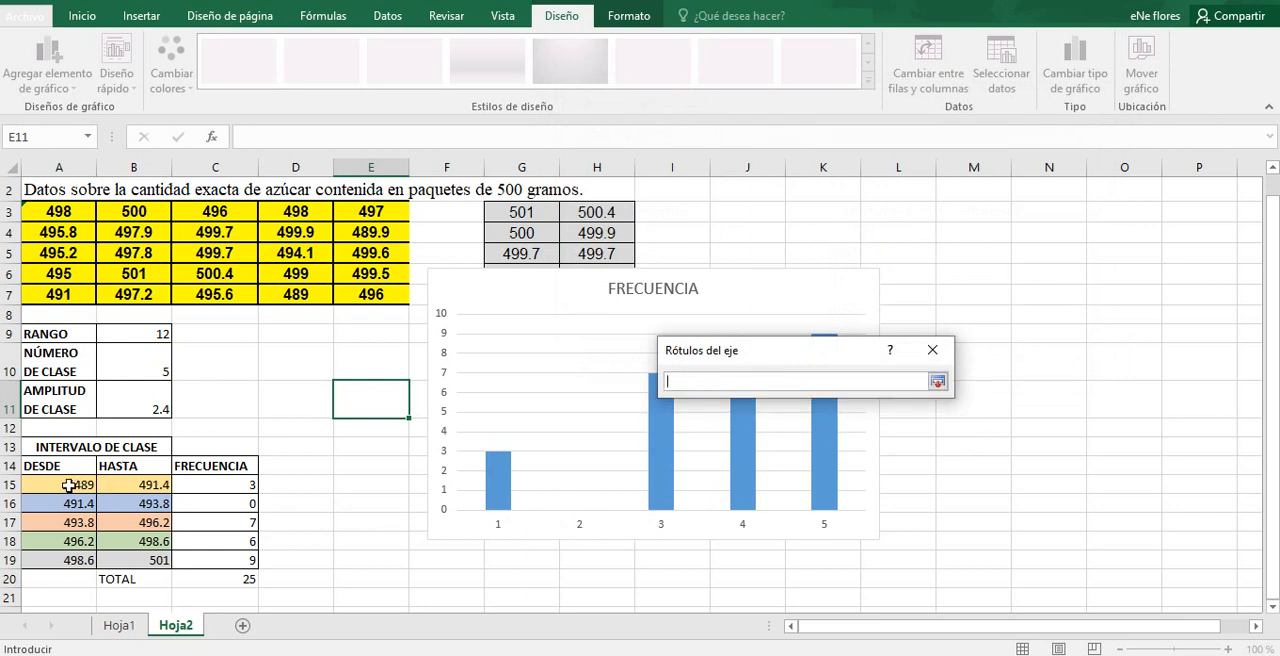
pyautogui.moveTo(67, 485); pyautogui.dragTo(133, 559)
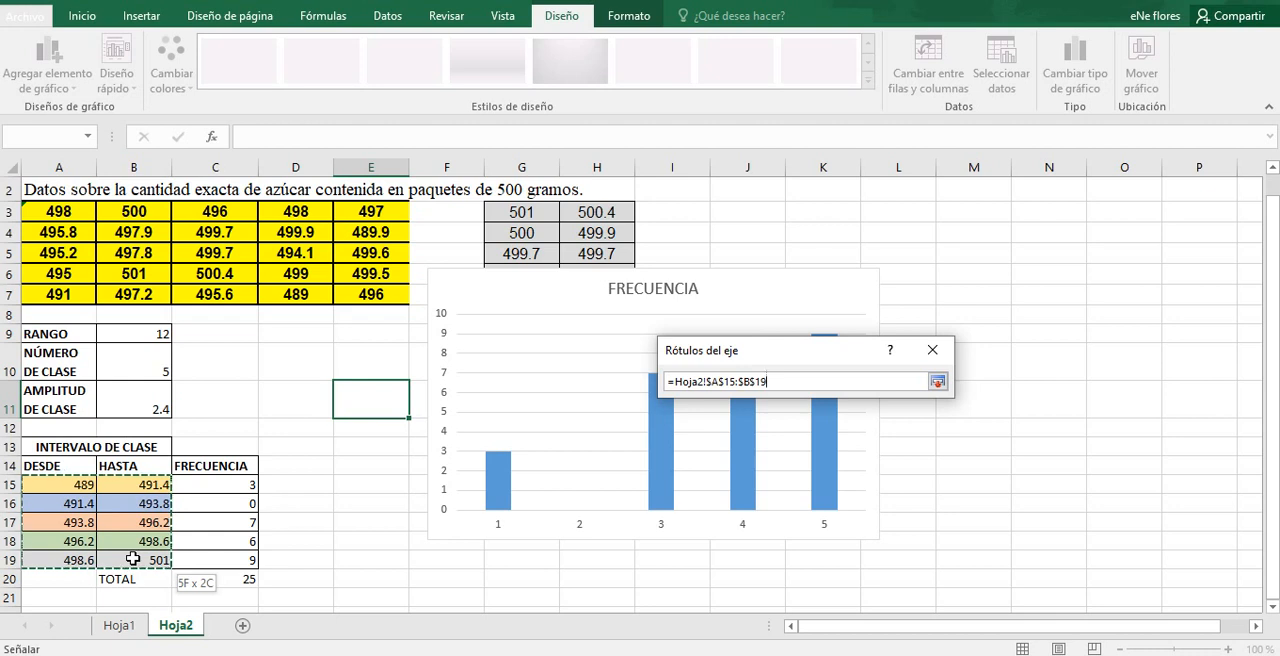
pyautogui.click(133, 559)
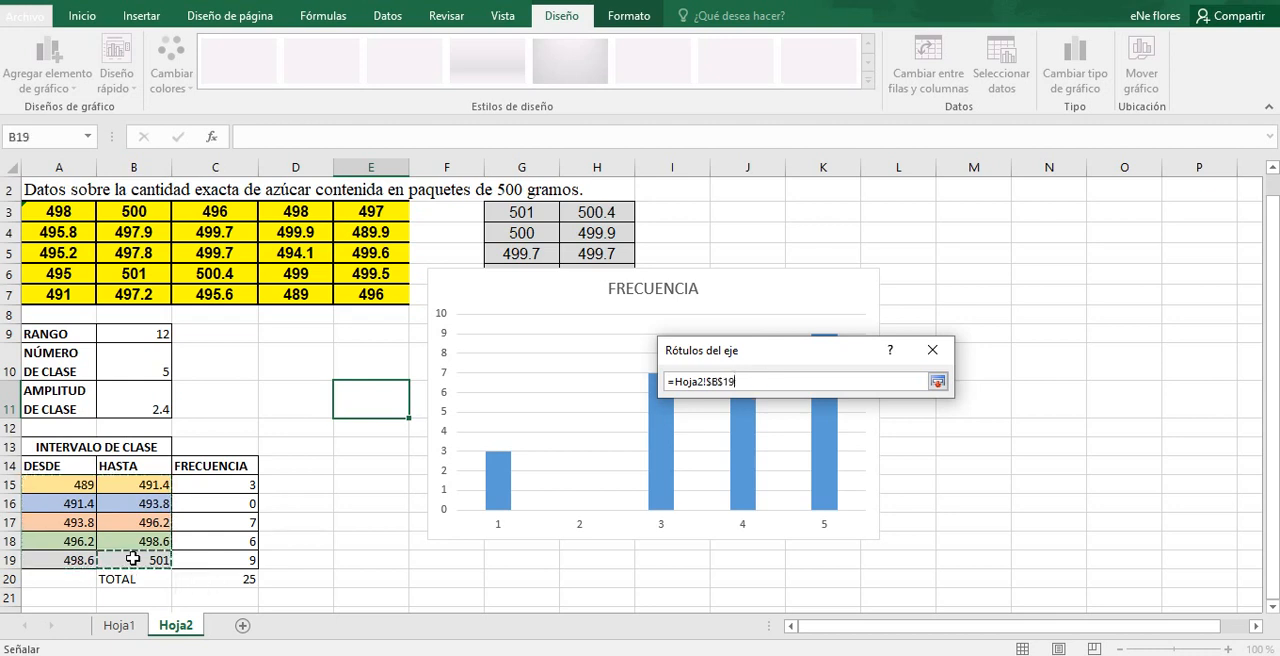
pyautogui.moveTo(60, 482); pyautogui.dragTo(150, 560)
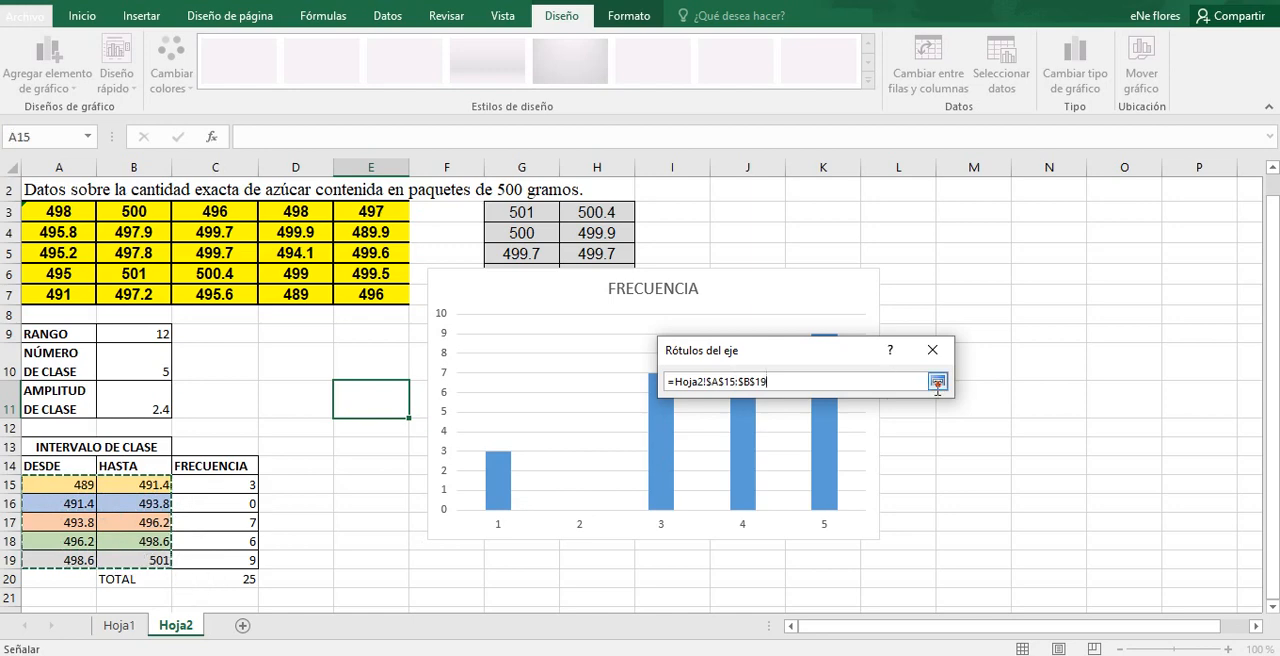
pyautogui.click(937, 383)
pyautogui.click(845, 421)
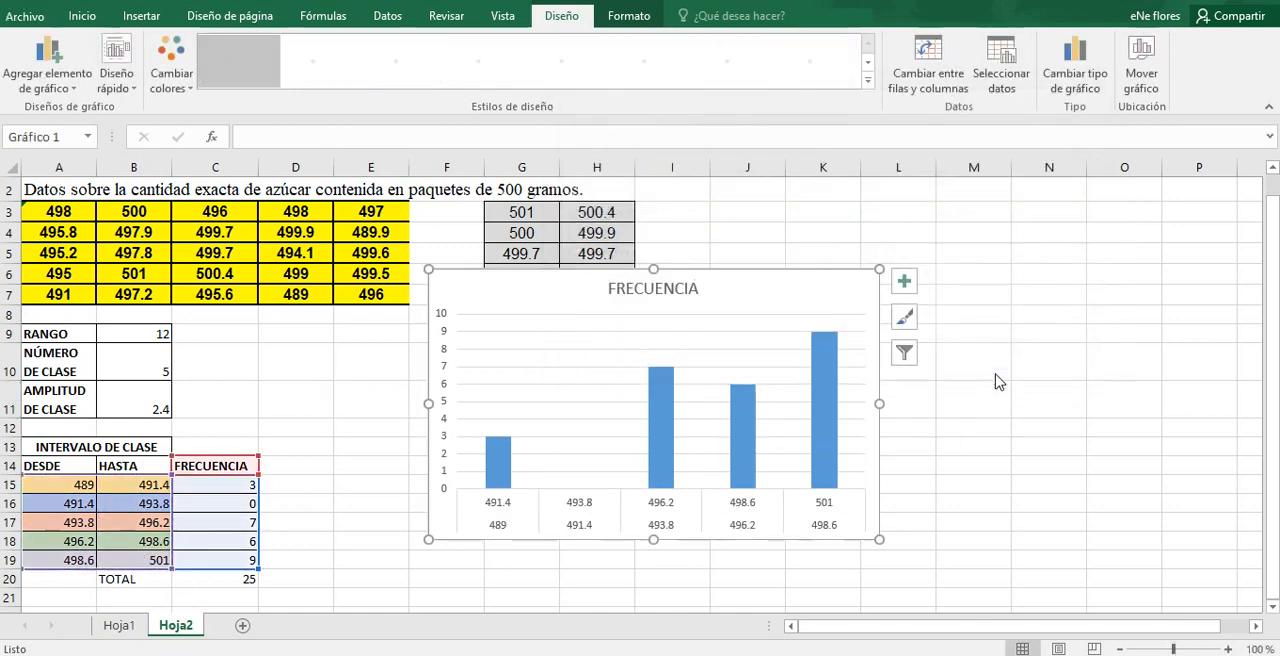
pyautogui.click(994, 370)
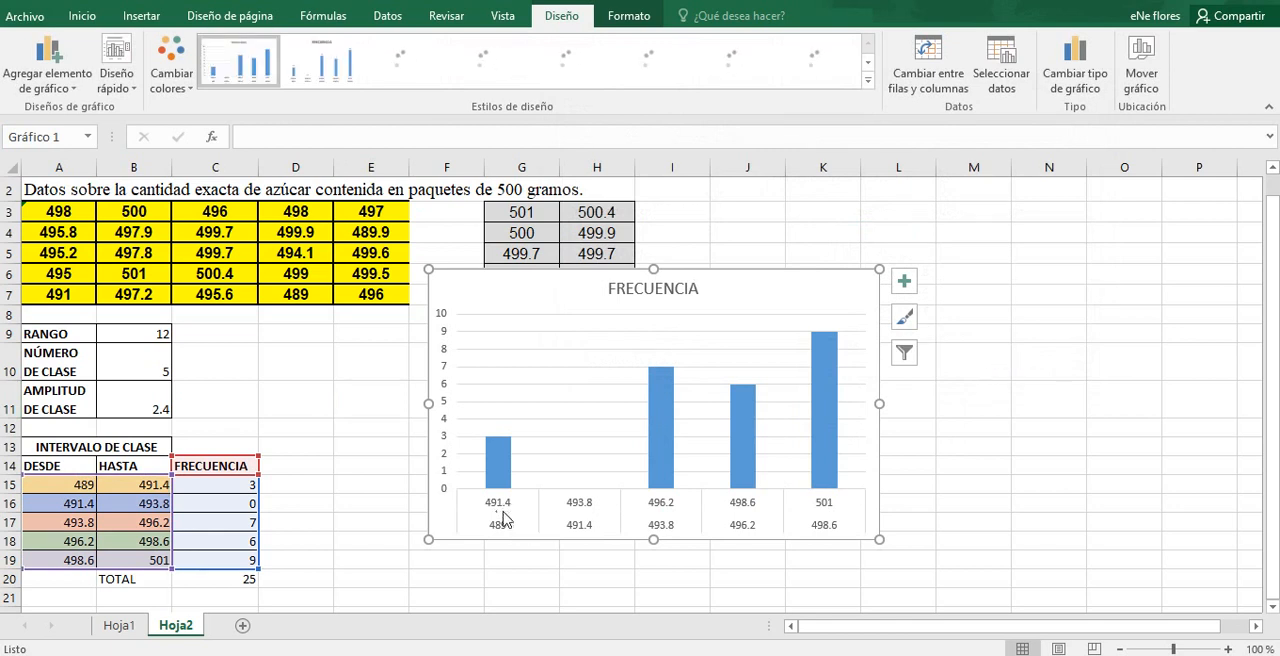
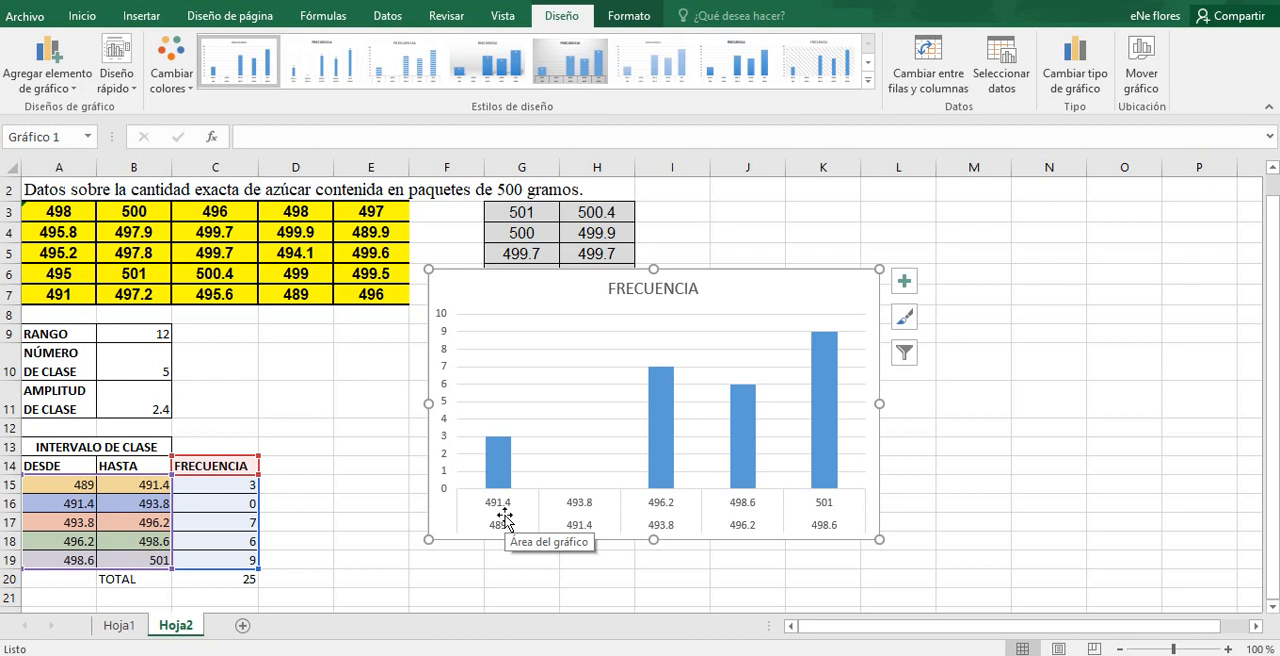
# Step: Add the bold header MARCA DE CLASE in cell D14, beside the FRECUENCIA column
pyautogui.click(296, 471)
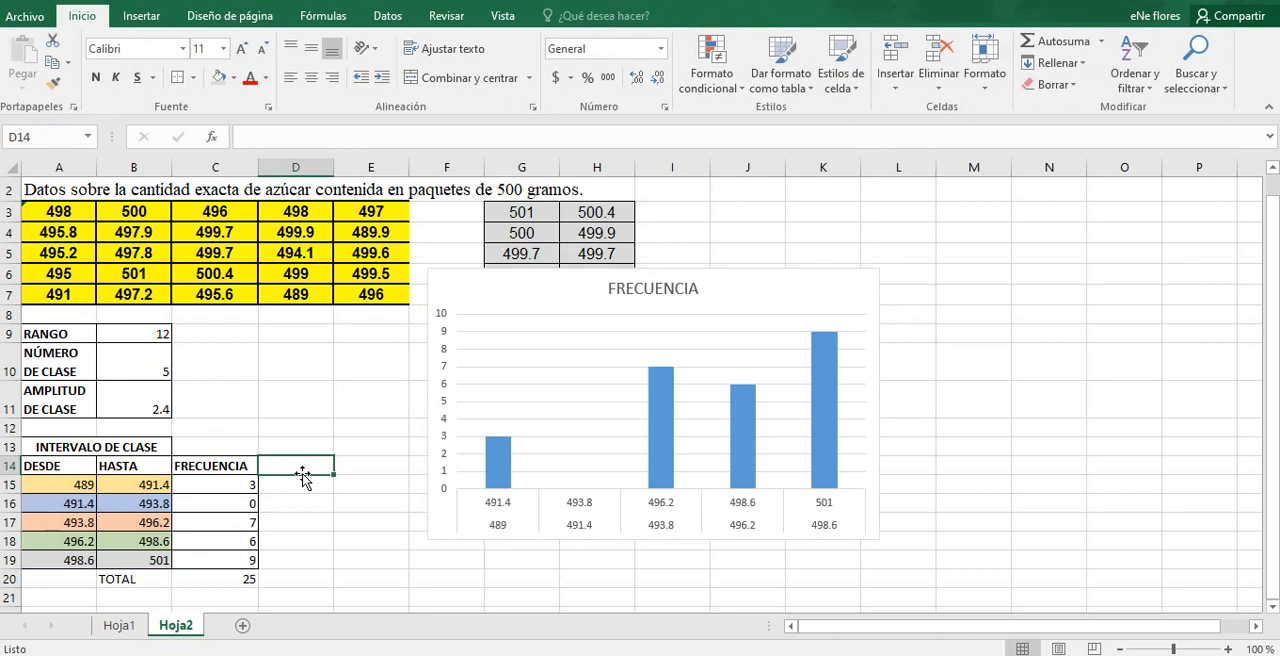
pyautogui.write('MA')
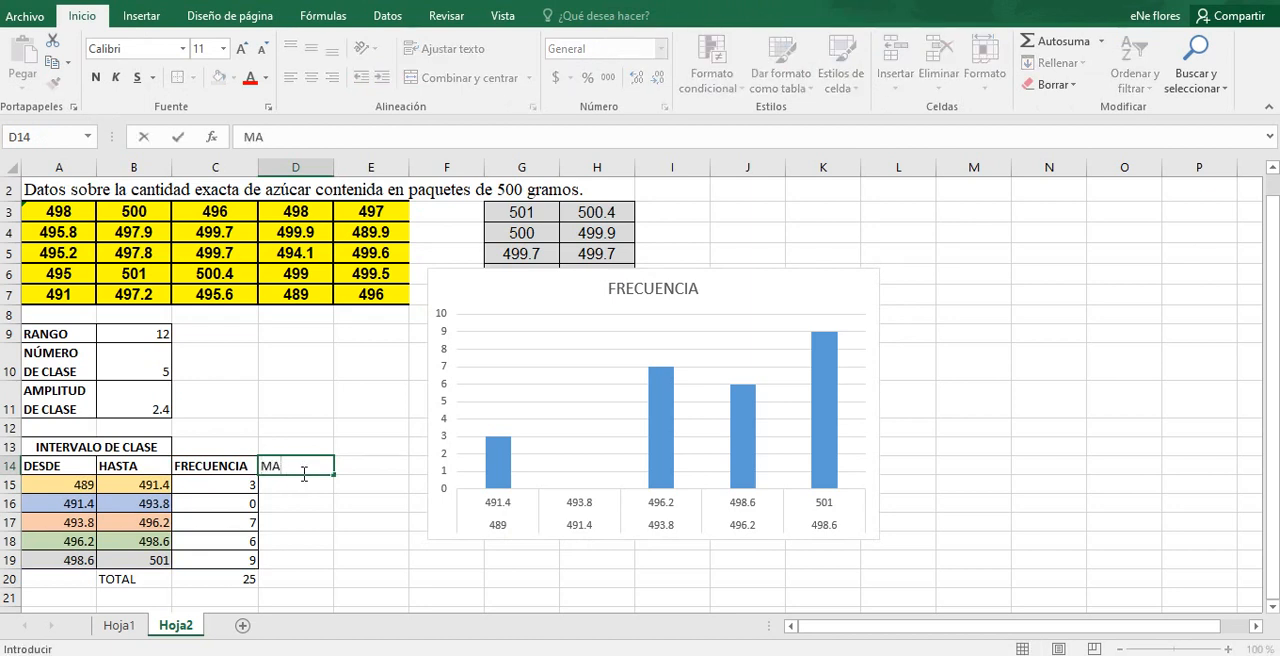
pyautogui.write('RCA DE CLASE')
pyautogui.press('Return')
pyautogui.click(296, 468)
pyautogui.hotkey('ctrl', 'n')
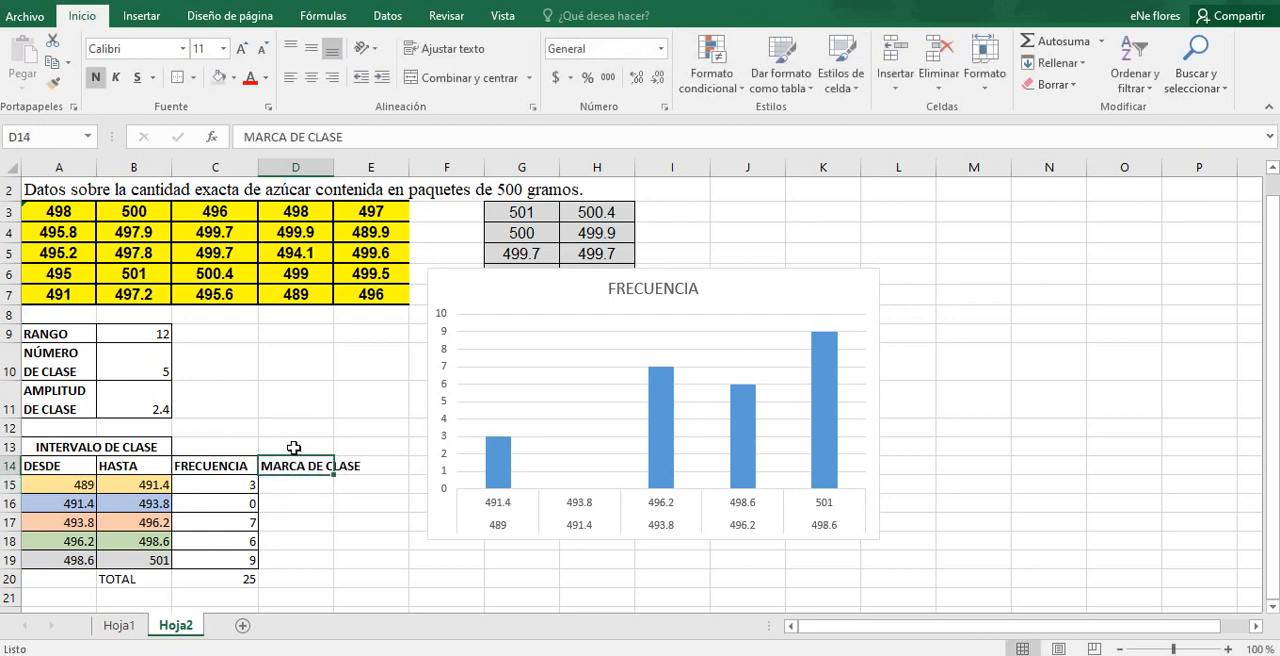
# Step: Turn on text wrapping for cells D13:D14 so the MARCA DE CLASE header fits the column width
pyautogui.moveTo(294, 447); pyautogui.dragTo(294, 466)
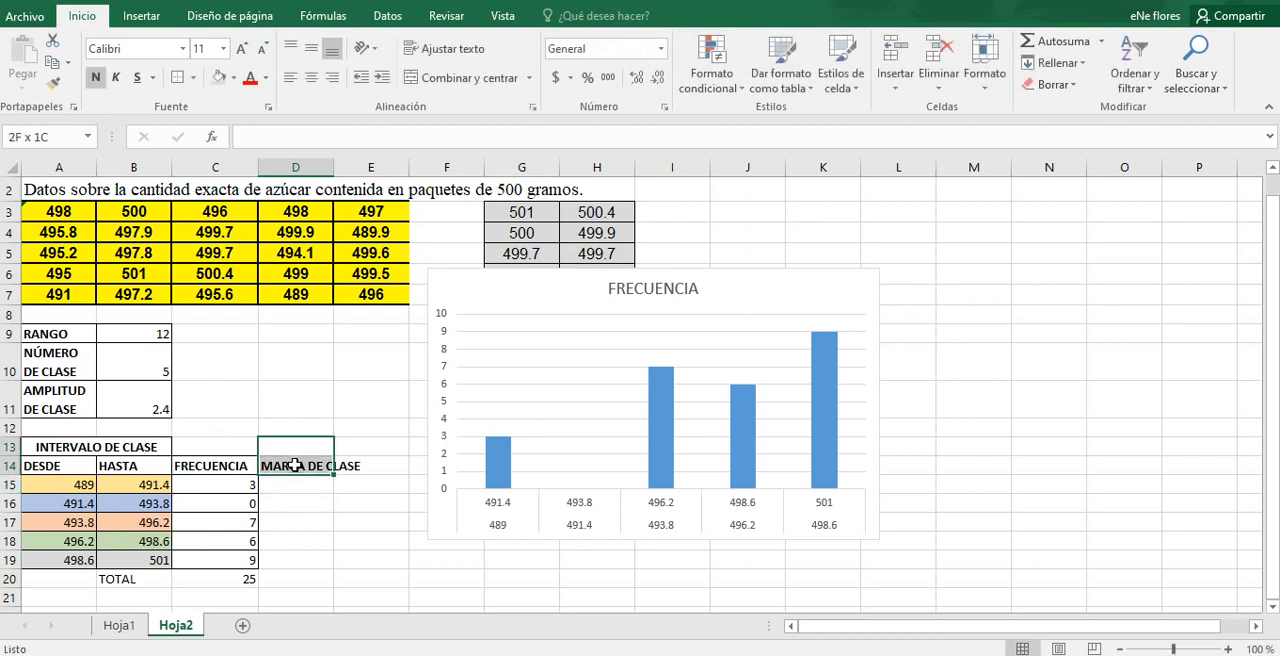
pyautogui.click(417, 57)
pyautogui.click(297, 465)
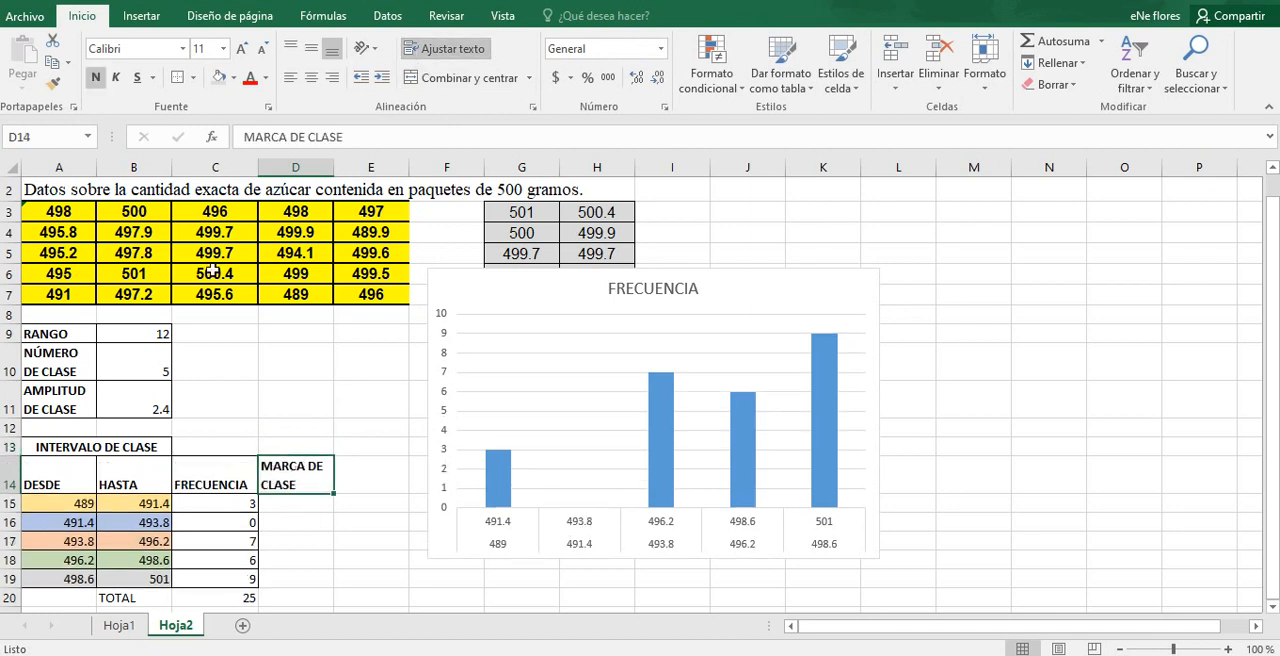
# Step: Enter the formula =A15+B15/2 in cell D15 for the first class mark
pyautogui.click(294, 506)
pyautogui.write('=')
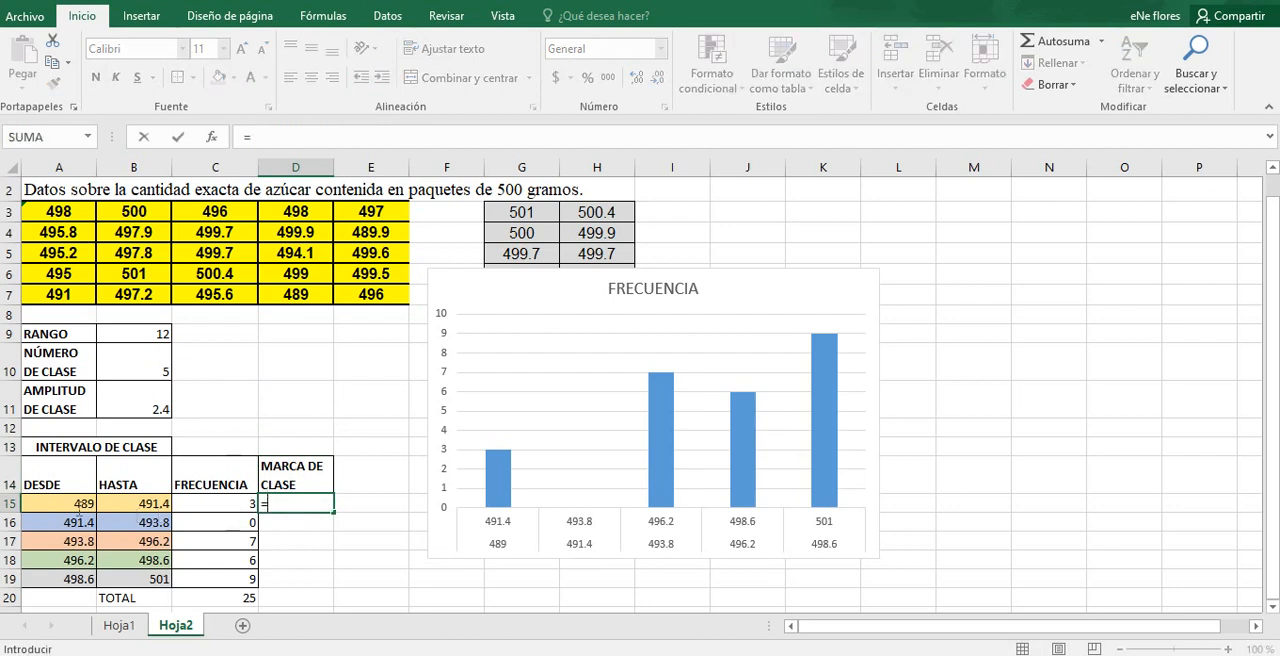
pyautogui.click(68, 504)
pyautogui.write('+')
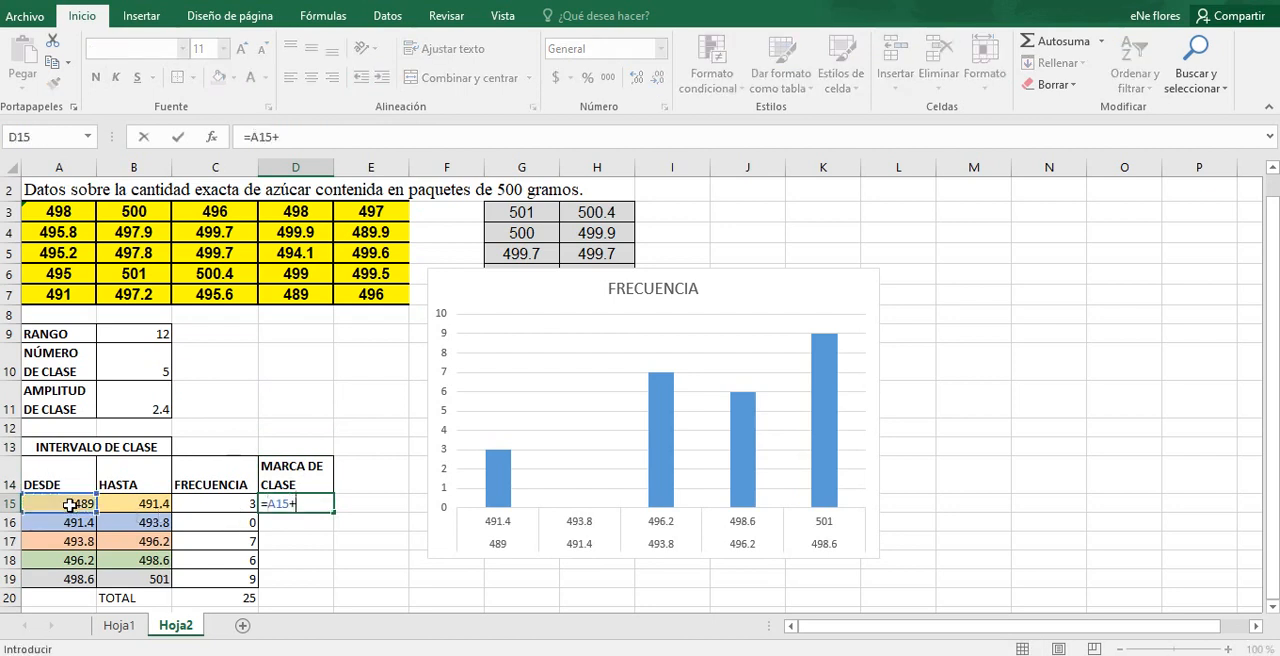
pyautogui.click(120, 505)
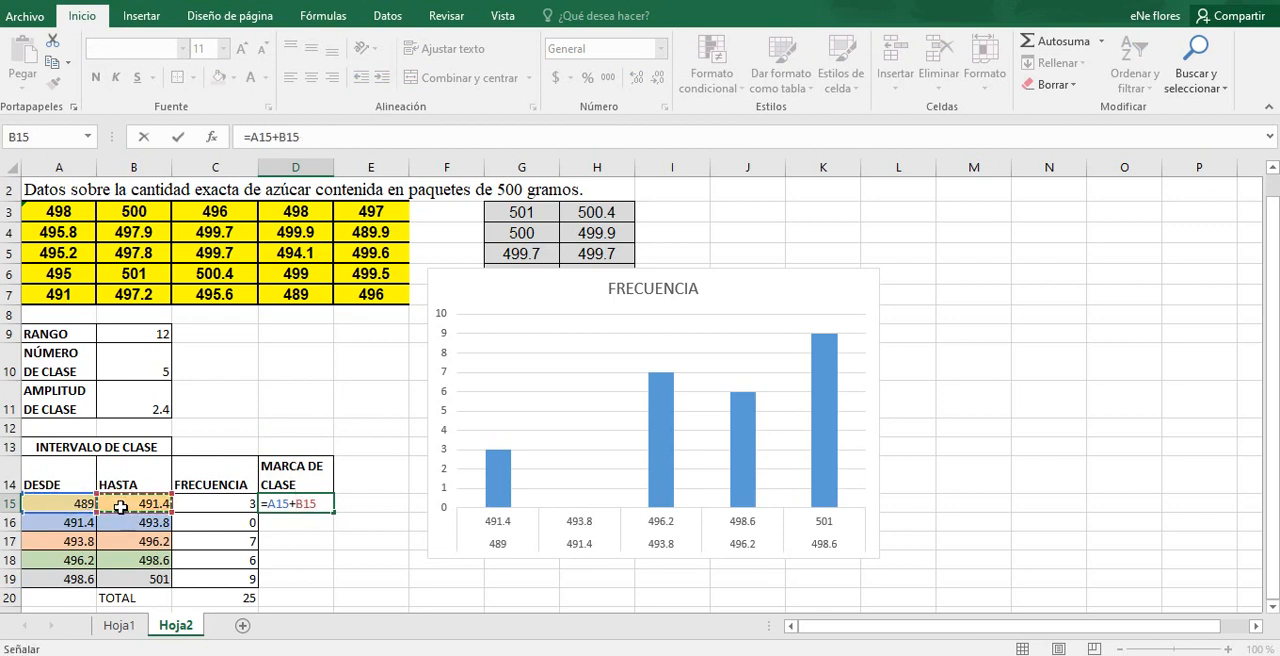
pyautogui.write('/2')
pyautogui.press('Return')
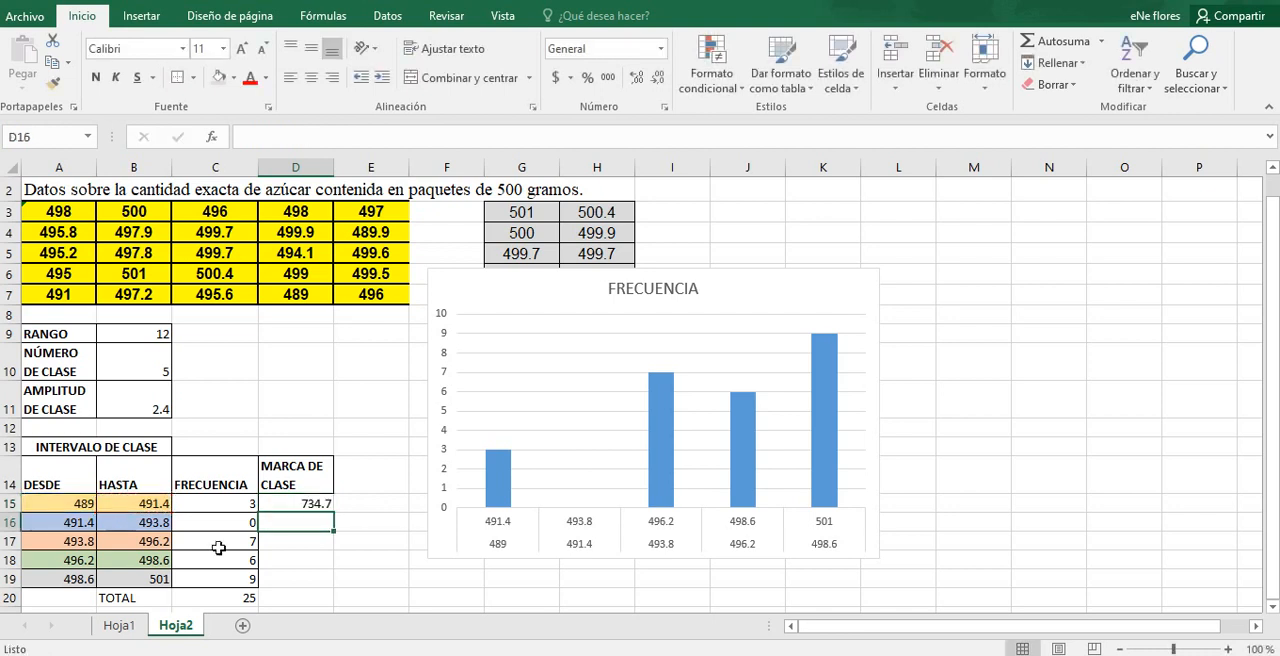
# Step: Correct the class mark formula in D15 to =(A15+B15)/2 and check its cell references
pyautogui.doubleClick(305, 507)
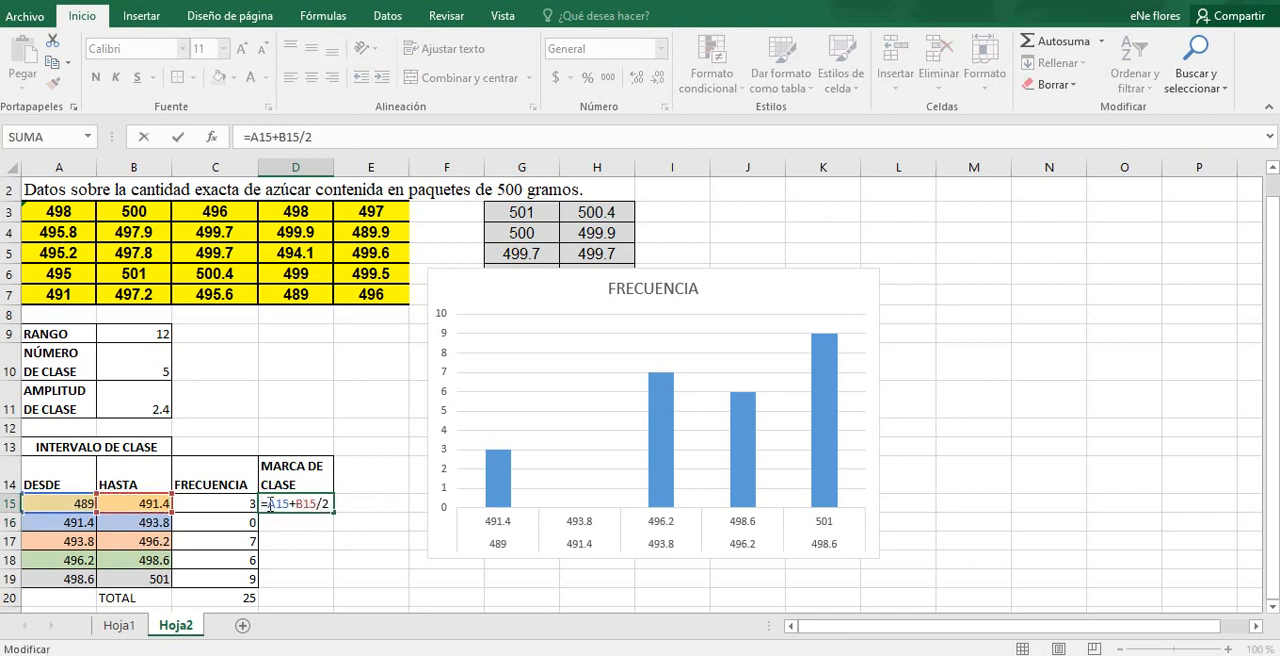
pyautogui.write('(')
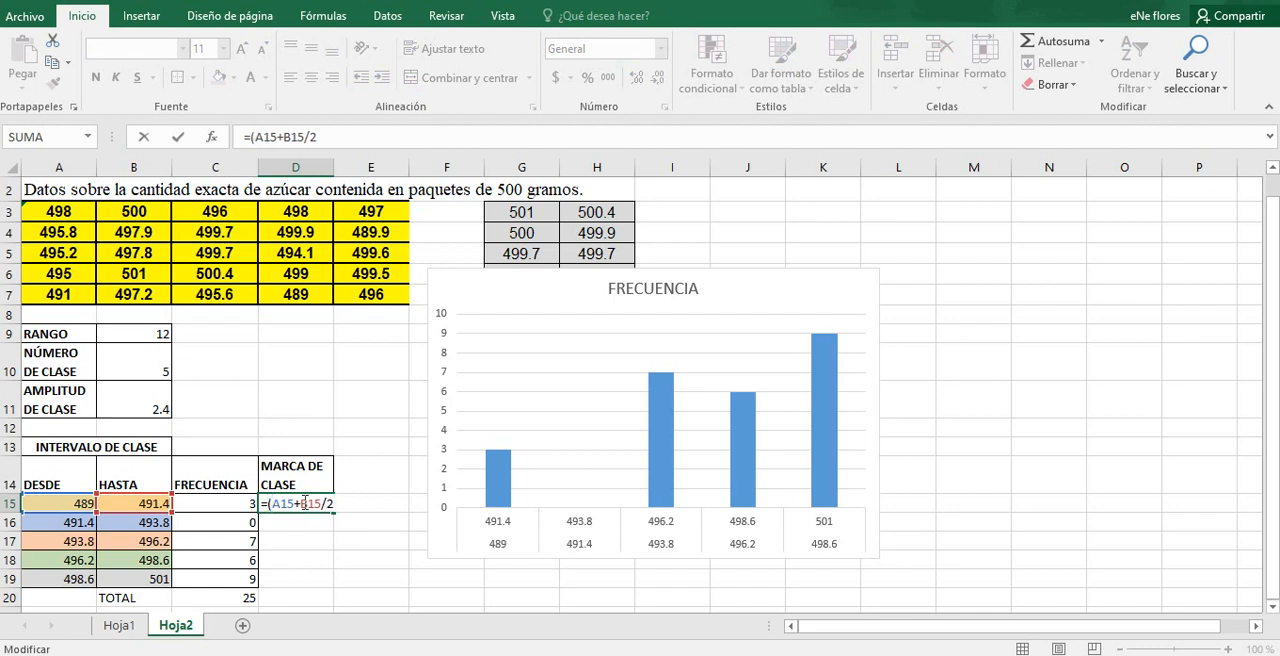
pyautogui.write(')')
pyautogui.press('Return')
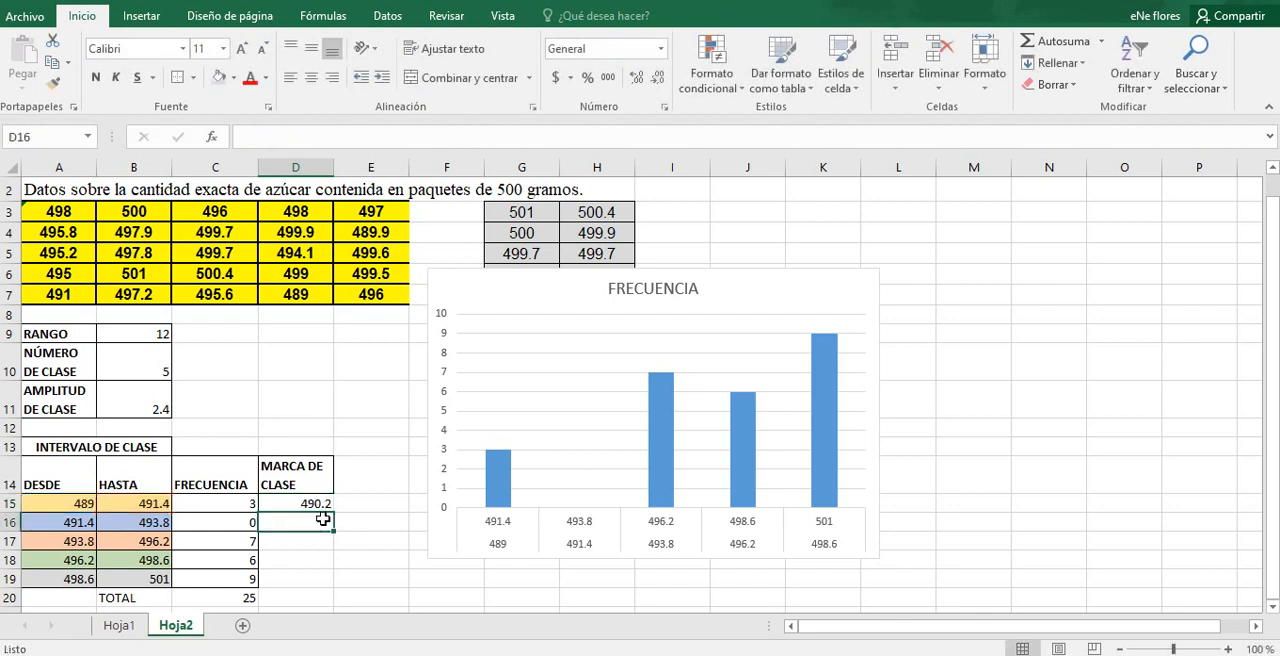
pyautogui.doubleClick(320, 505)
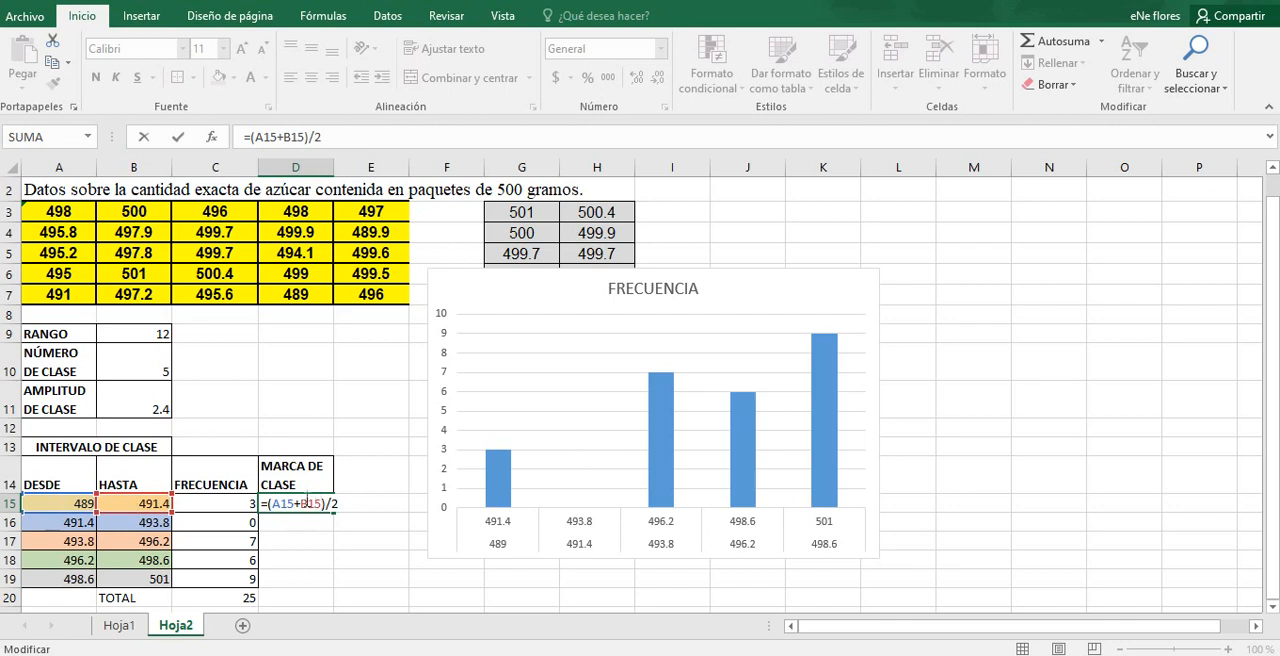
pyautogui.press('Return')
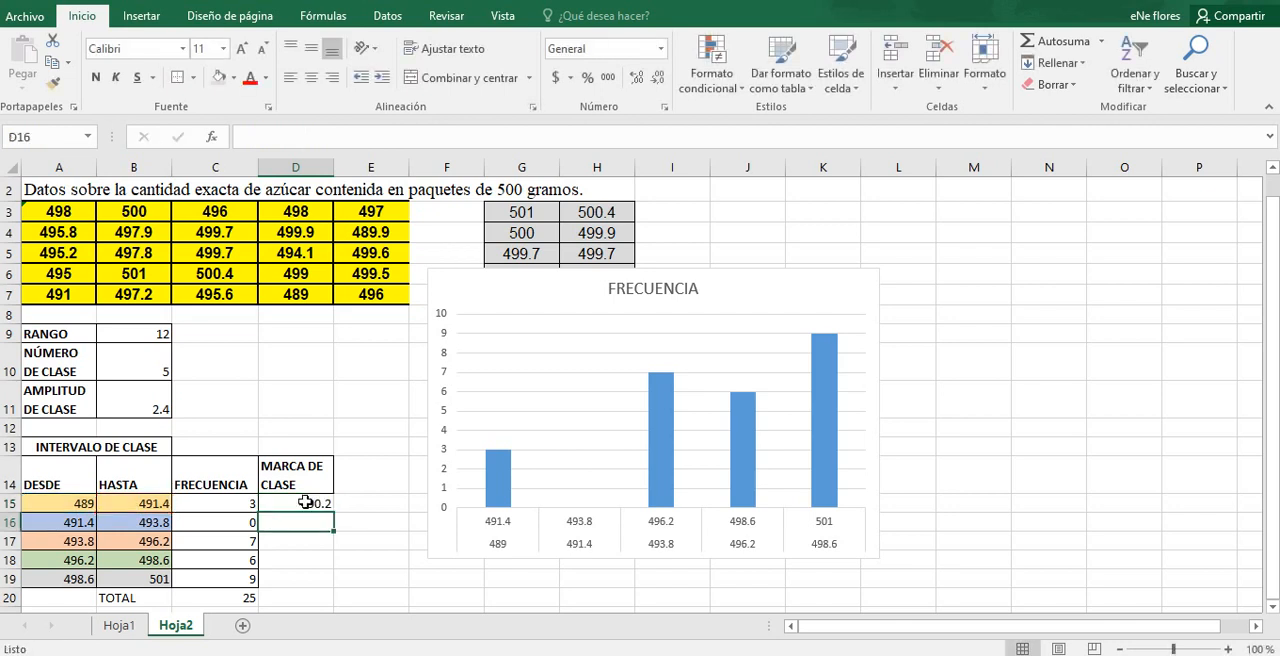
# Step: Fill the class mark formula from D15 down to D19 and check the references in the last cell
pyautogui.click(320, 505)
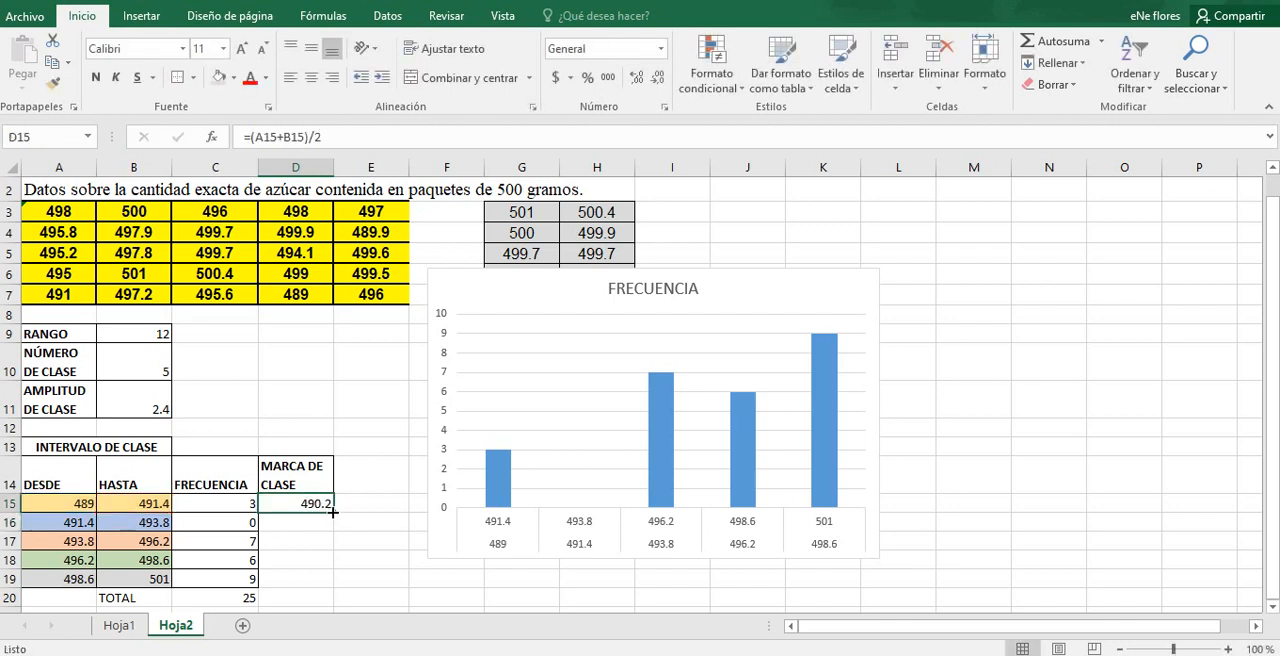
pyautogui.moveTo(333, 512); pyautogui.dragTo(336, 586)
pyautogui.doubleClick(316, 577)
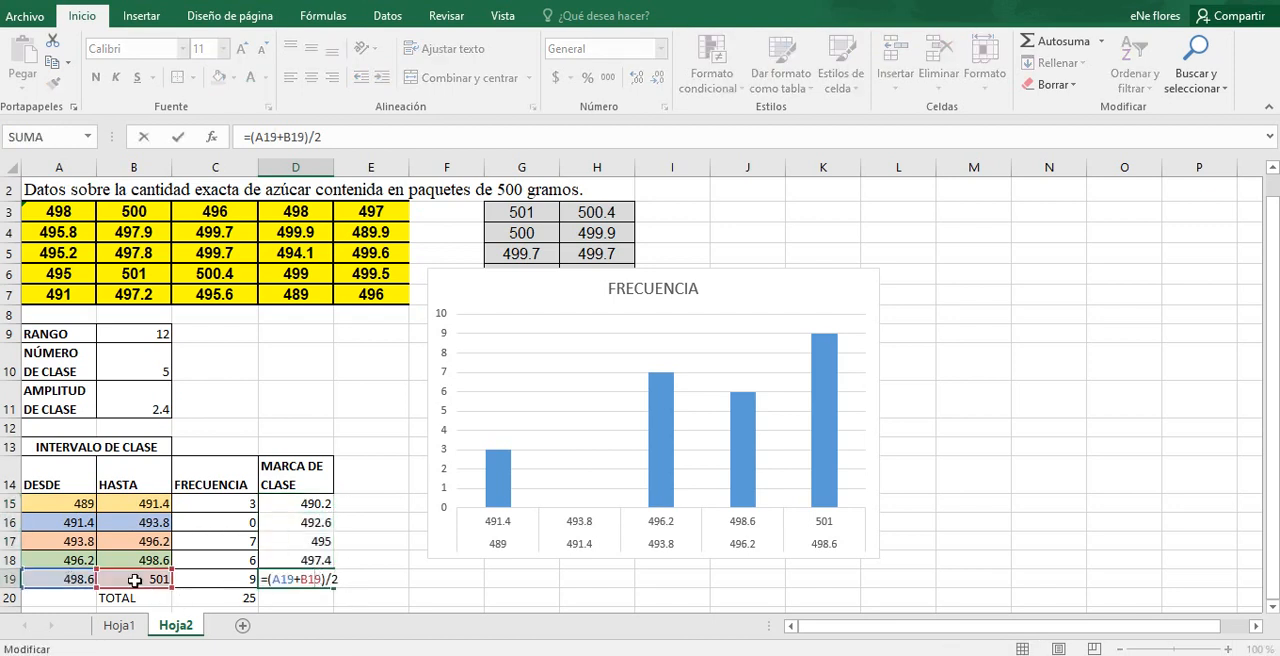
pyautogui.press('Return')
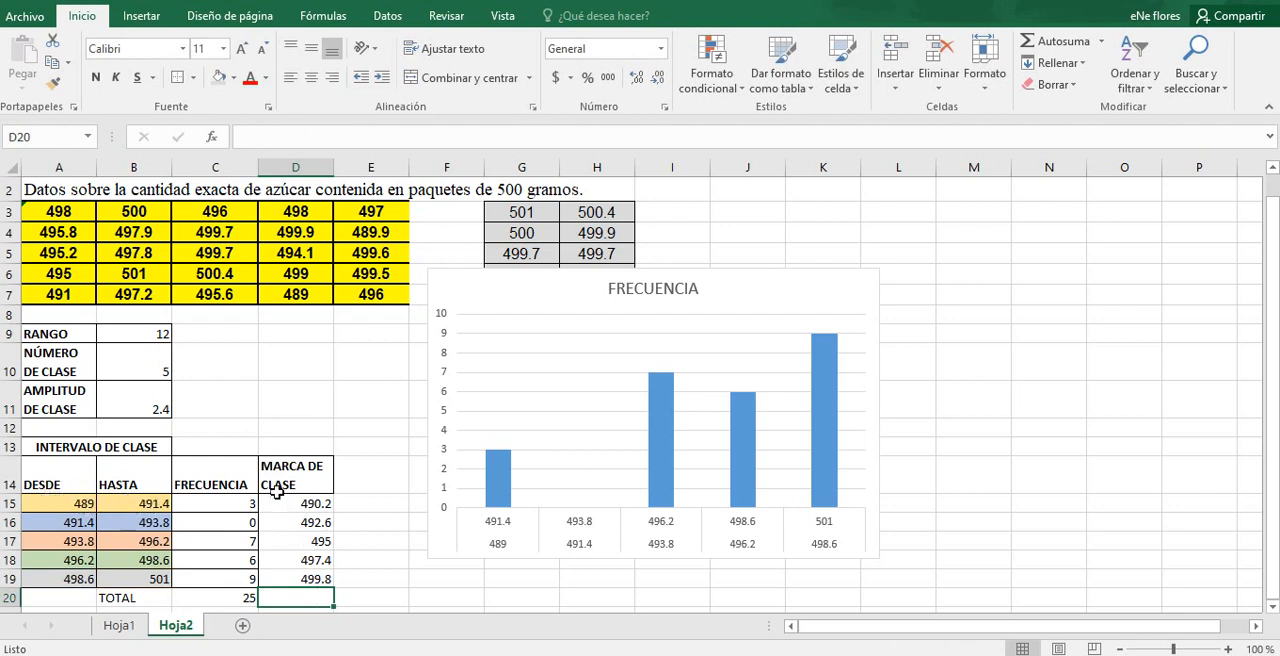
# Step: Apply all borders to the class mark cells D15:D19
pyautogui.moveTo(309, 507); pyautogui.dragTo(314, 580)
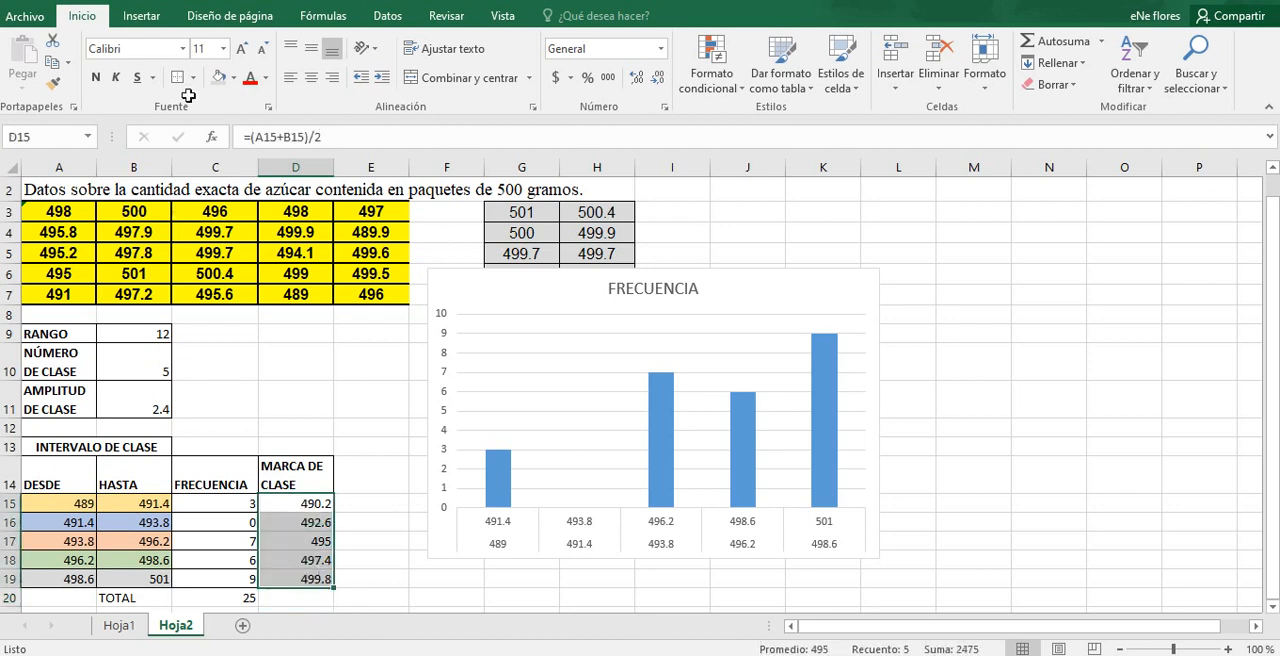
pyautogui.click(377, 535)
pyautogui.click(325, 511)
pyautogui.moveTo(325, 511); pyautogui.dragTo(327, 577)
pyautogui.click(193, 78)
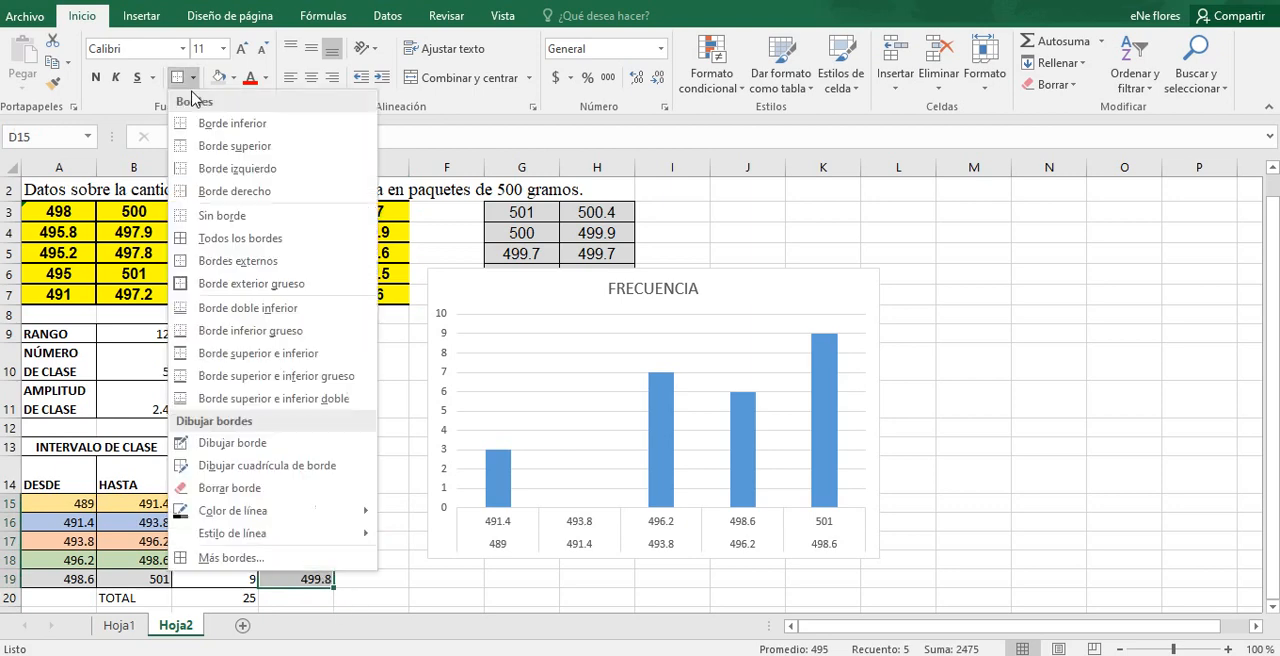
pyautogui.click(195, 240)
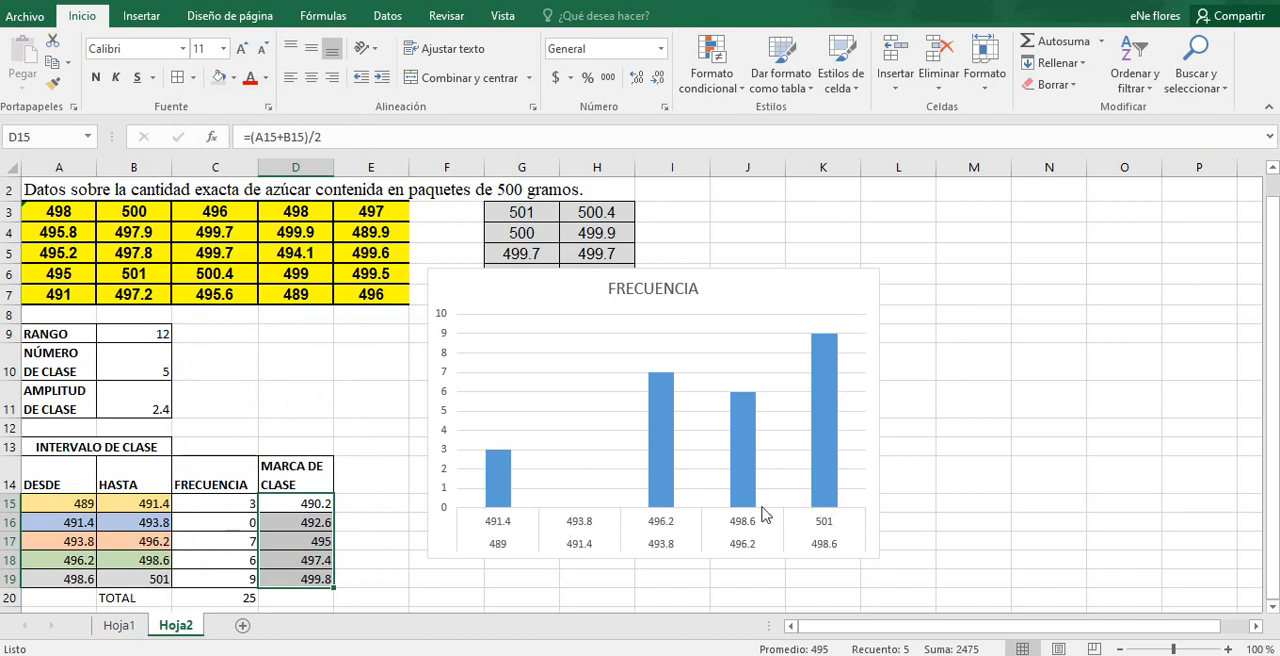
# Step: Change the chart's horizontal axis labels to the class marks in D15:D19 and accept the data source
pyautogui.click(686, 543)
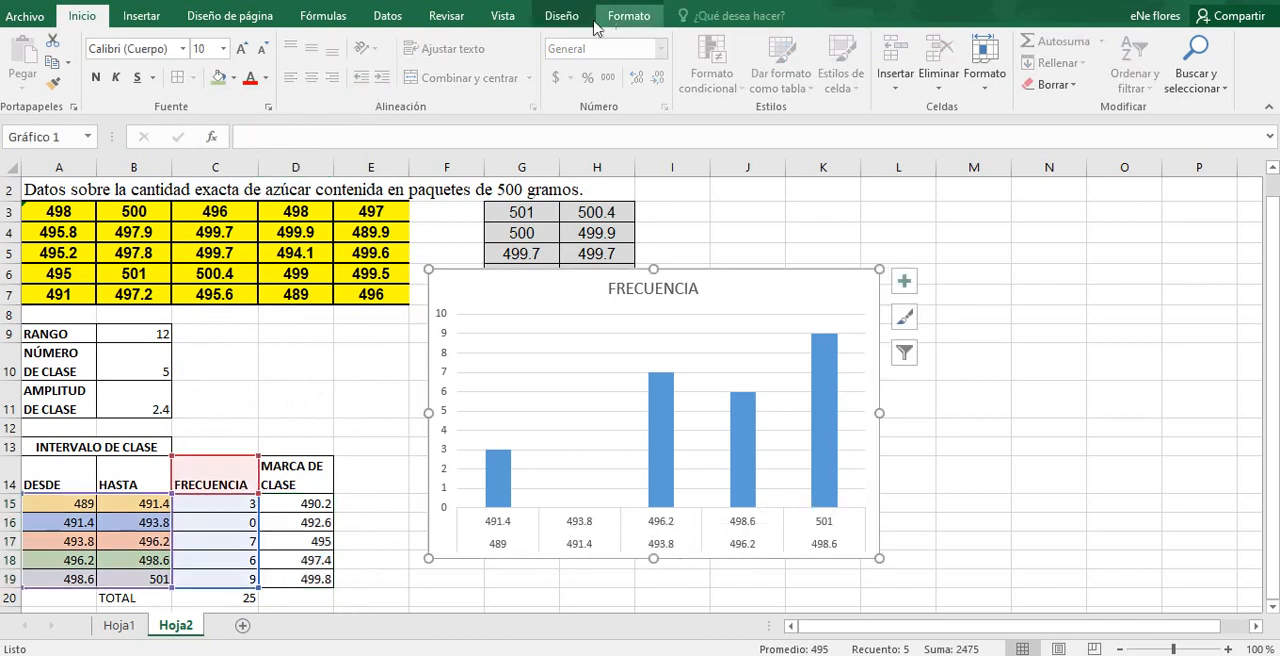
pyautogui.click(571, 327)
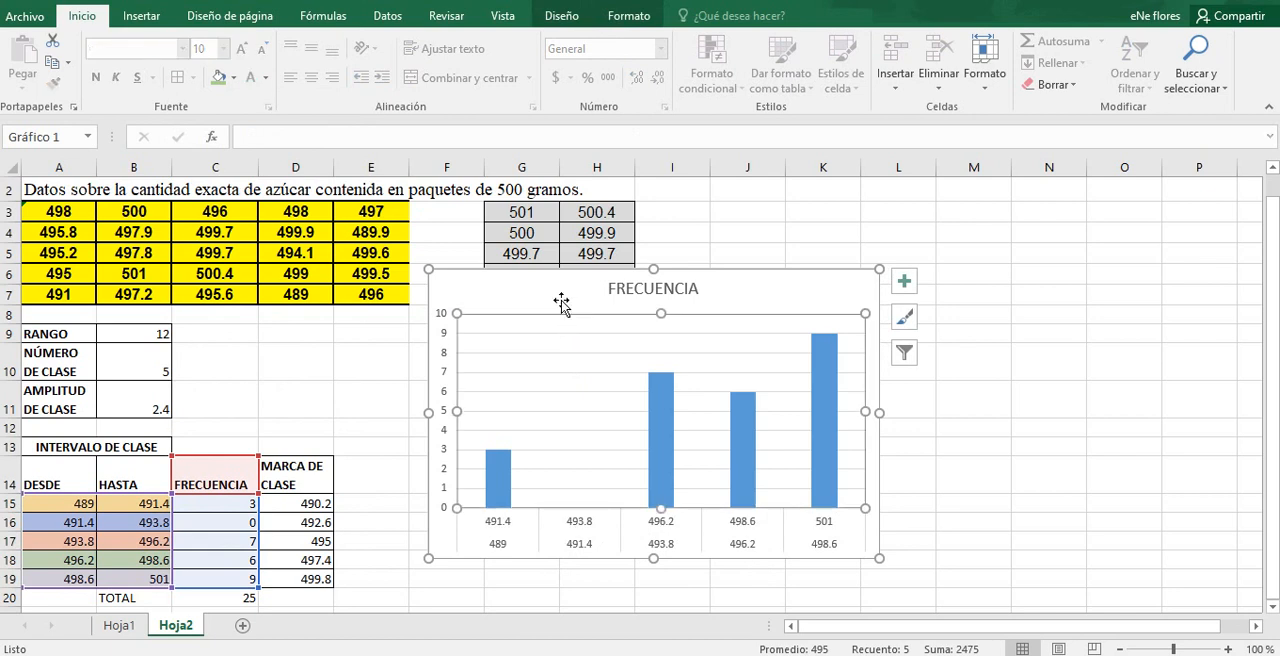
pyautogui.click(562, 302)
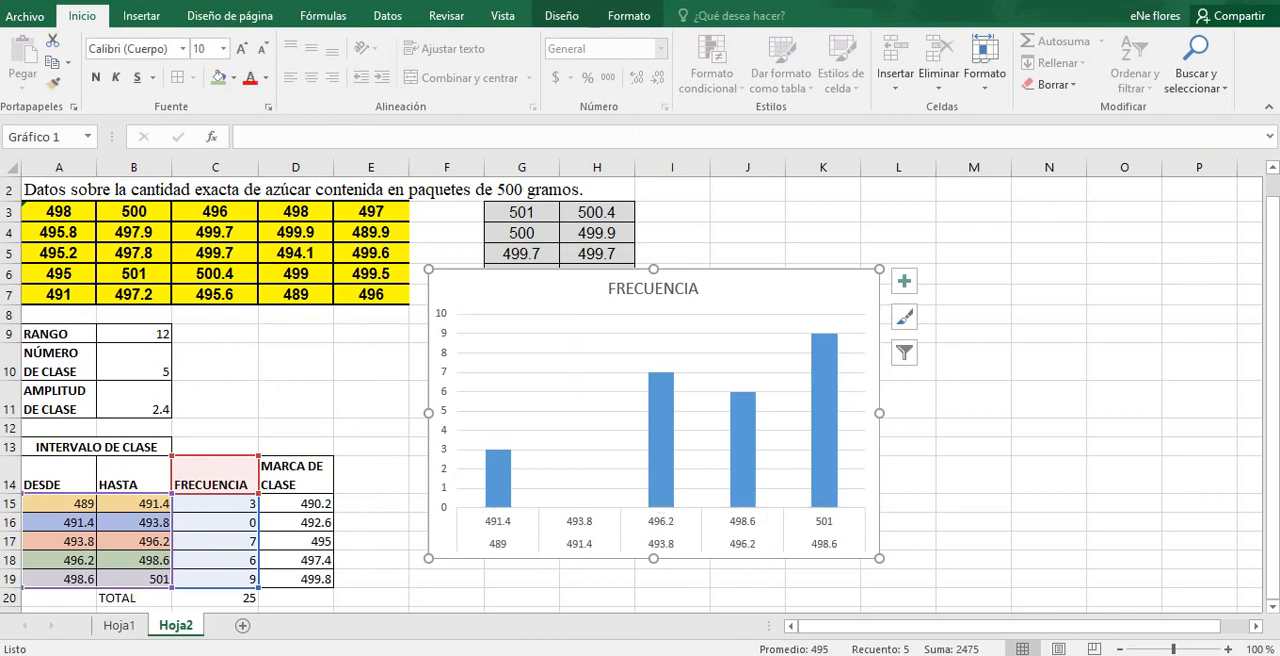
pyautogui.click(561, 15)
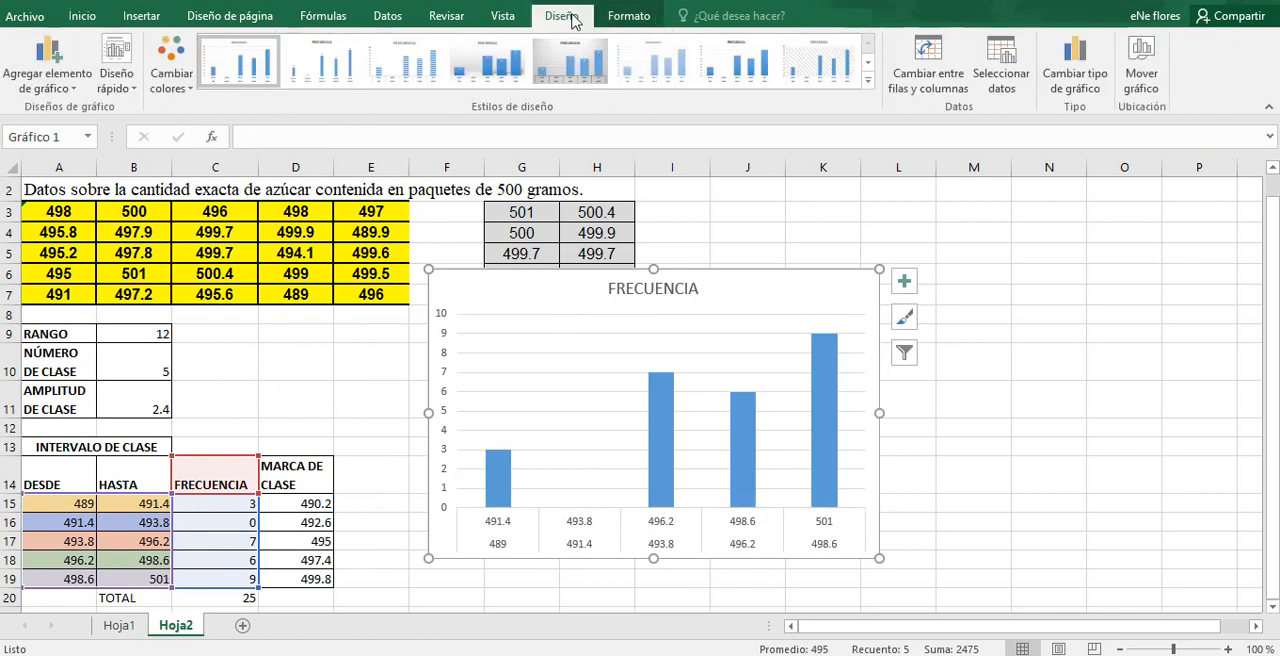
pyautogui.click(1003, 72)
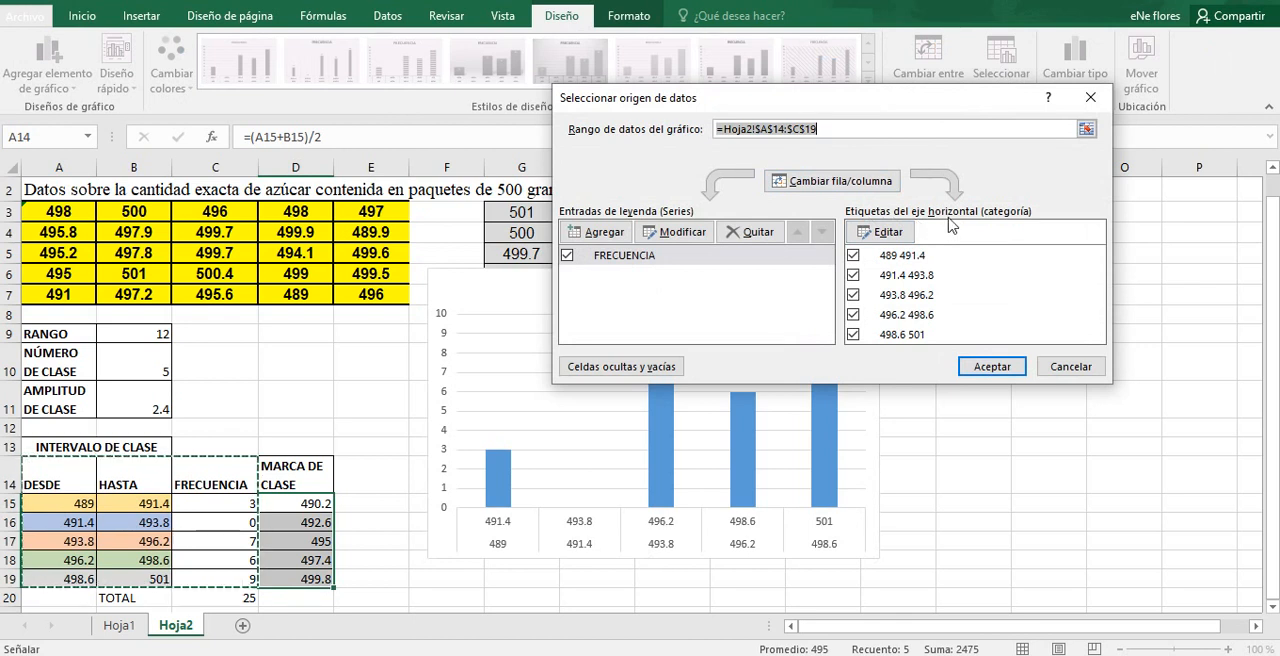
pyautogui.click(880, 231)
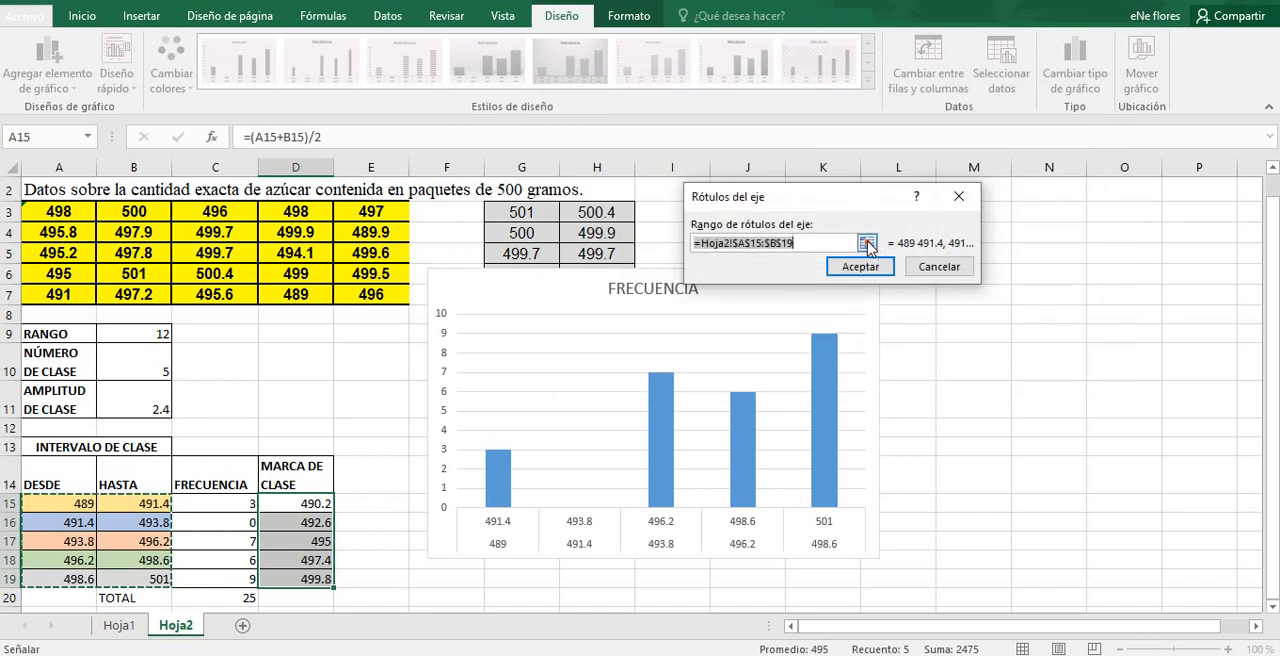
pyautogui.click(866, 243)
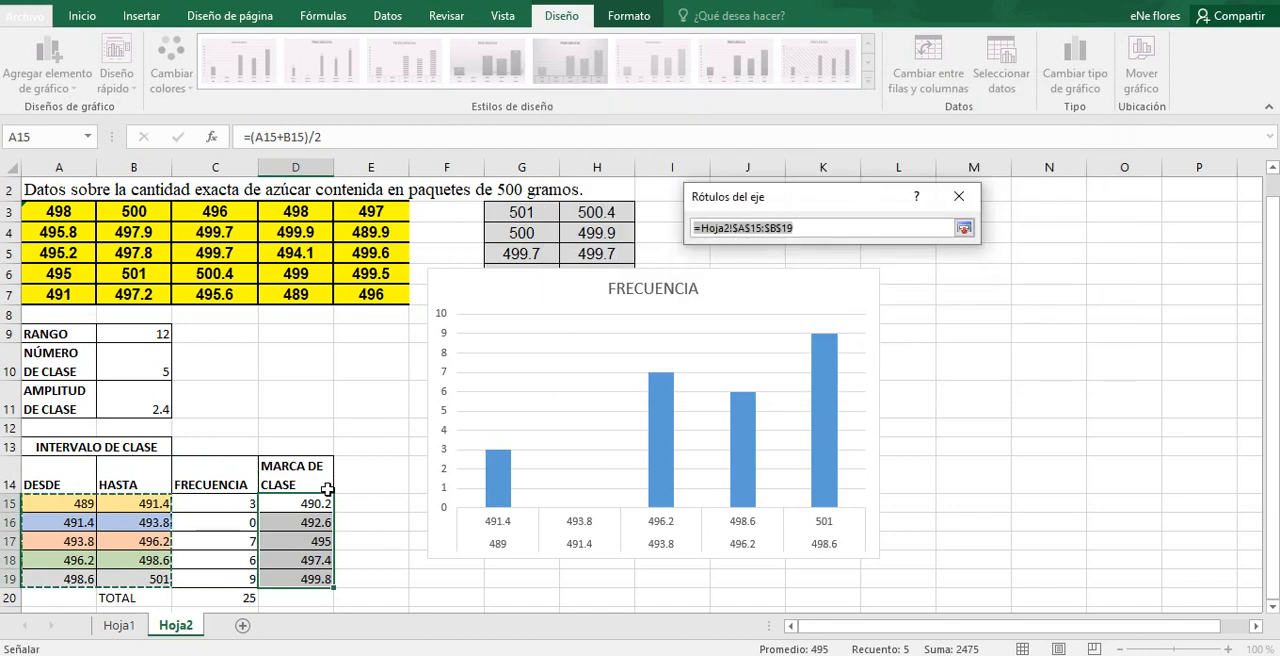
pyautogui.moveTo(318, 503); pyautogui.dragTo(316, 580)
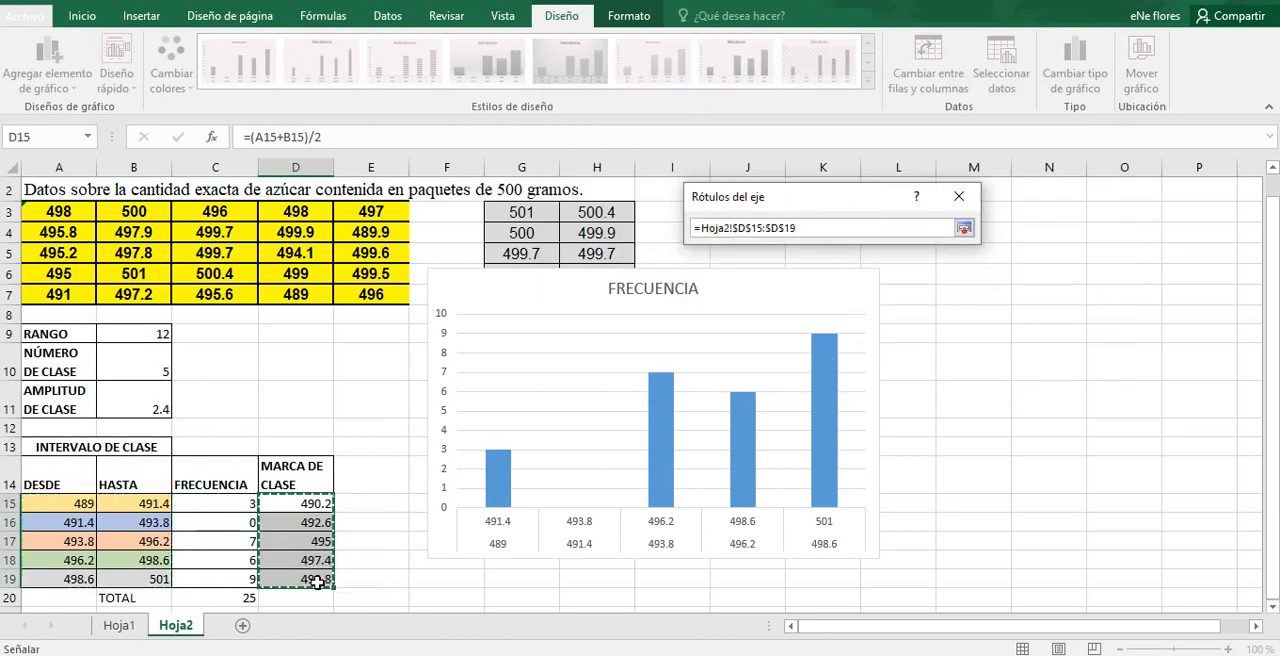
pyautogui.click(965, 228)
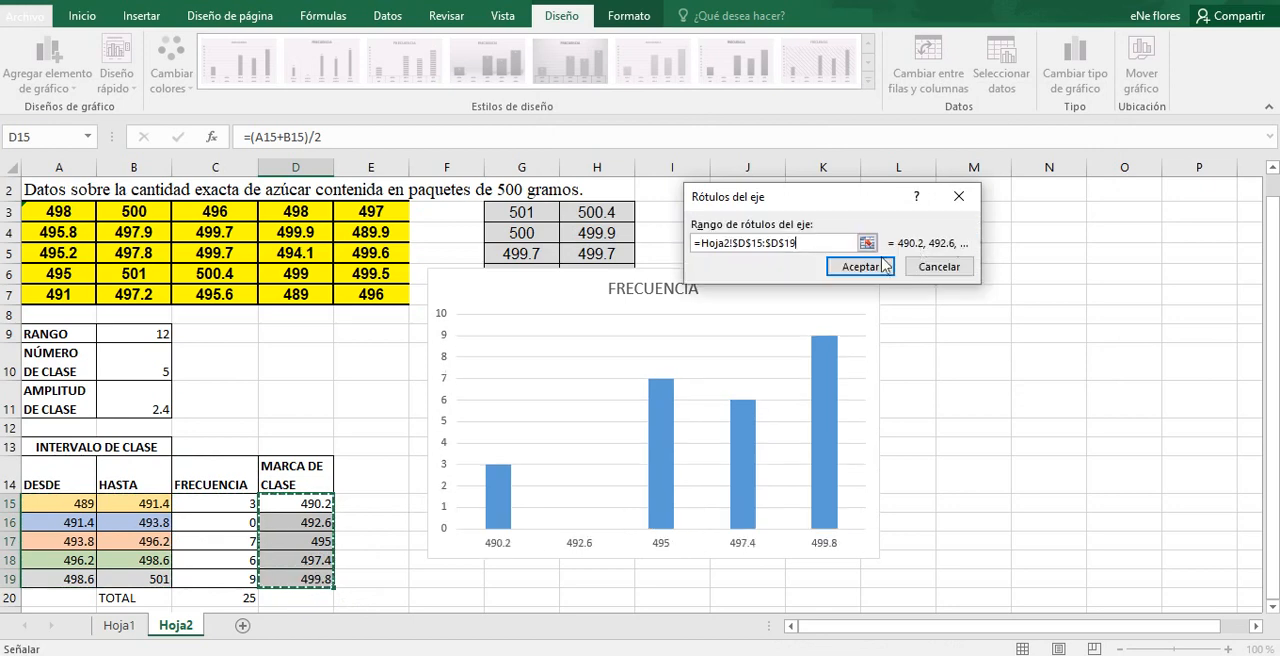
pyautogui.click(858, 266)
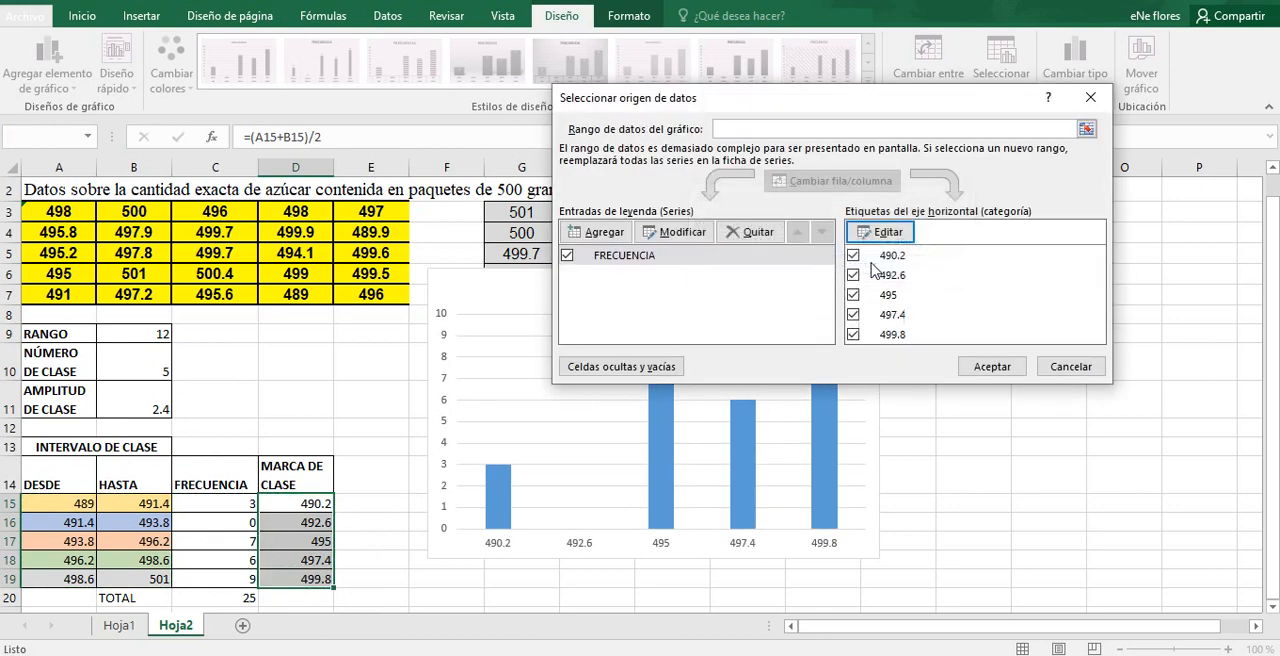
pyautogui.click(992, 370)
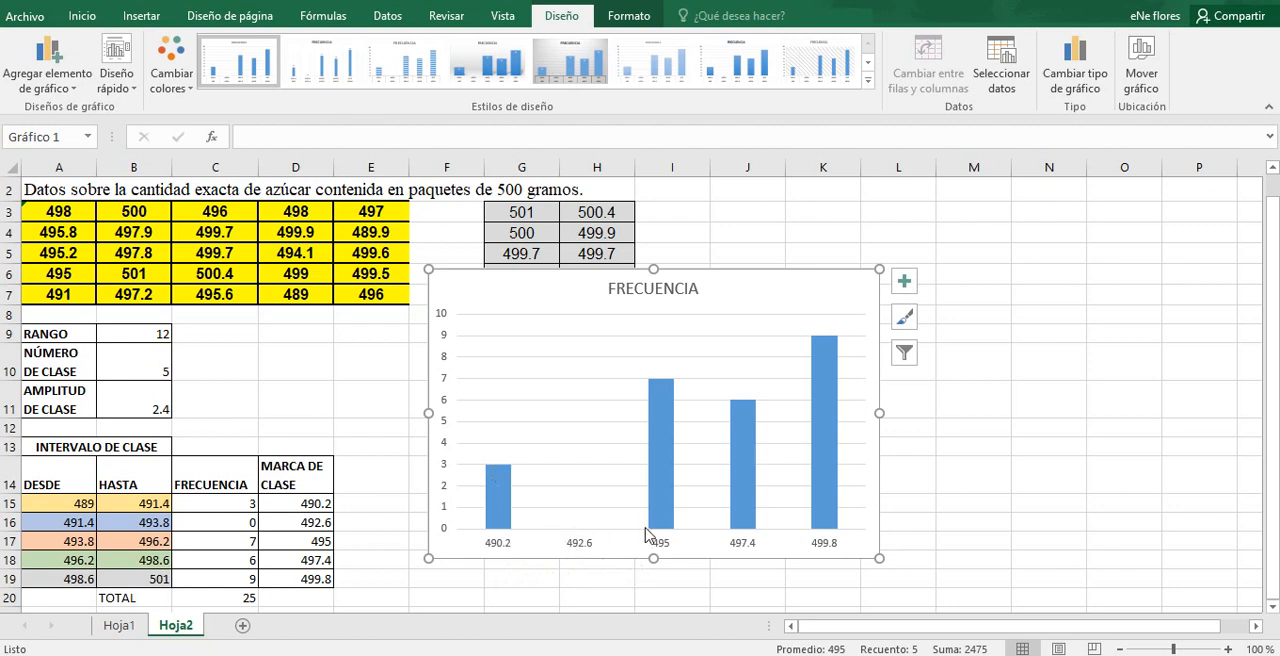
pyautogui.moveTo(666, 527)
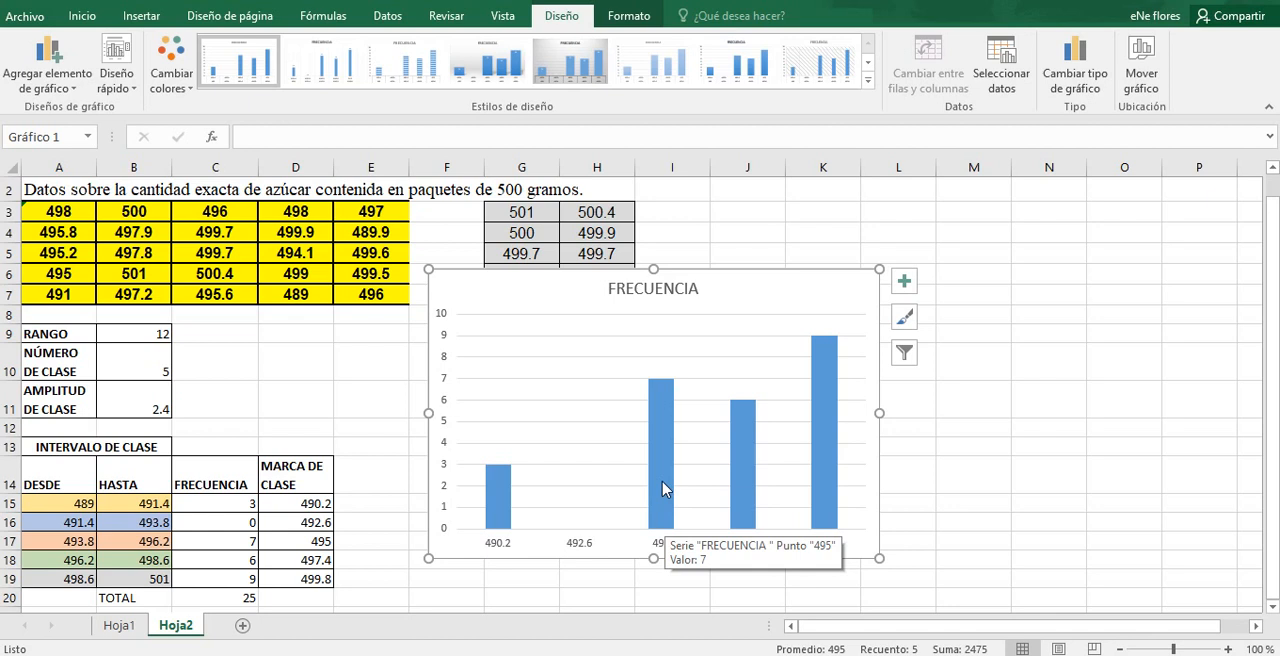
pyautogui.click(663, 485)
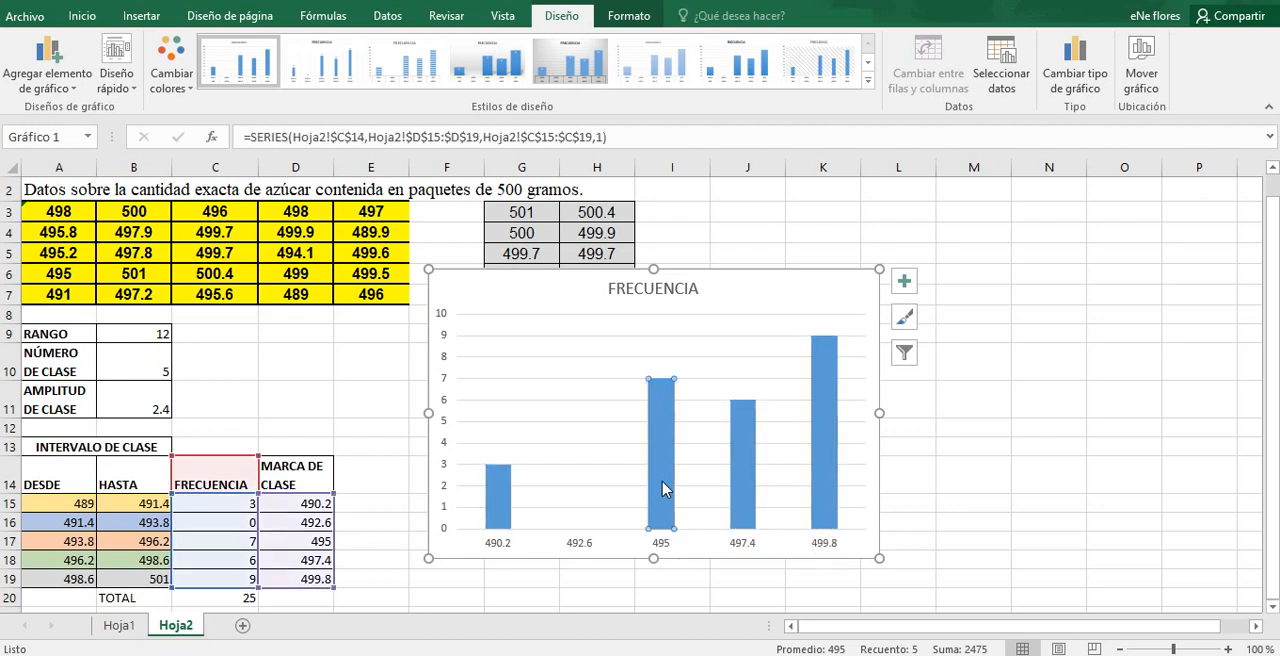
pyautogui.doubleClick(663, 485)
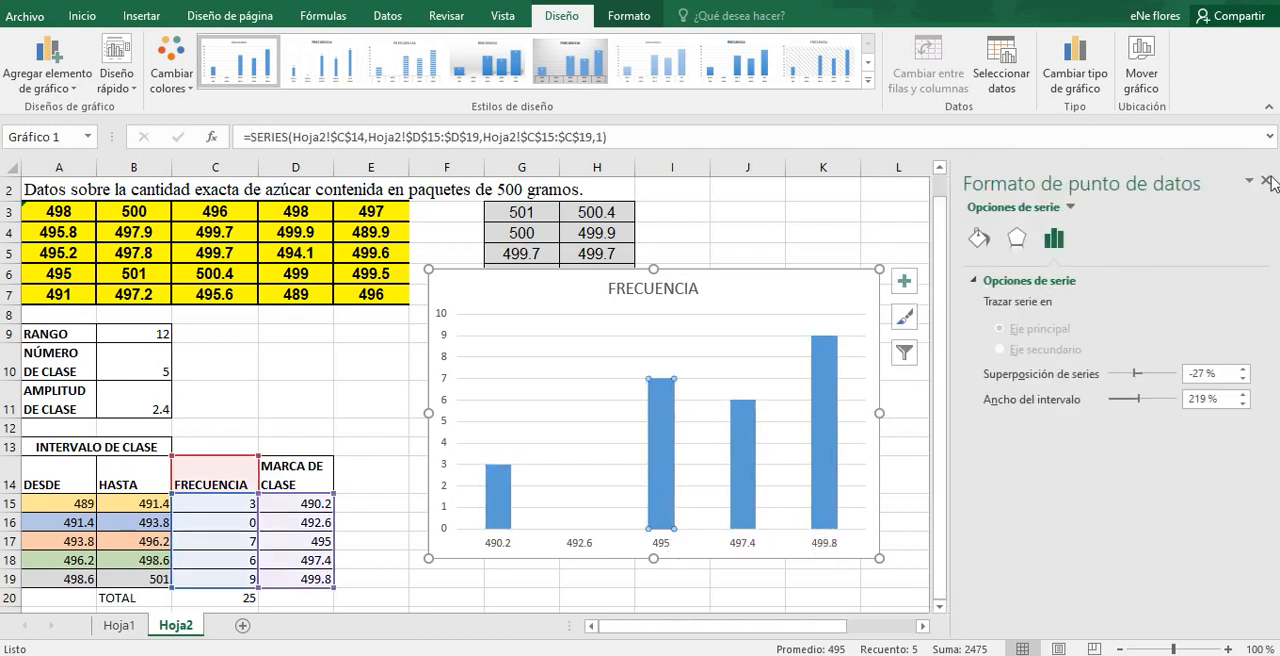
pyautogui.click(1267, 181)
pyautogui.click(826, 313)
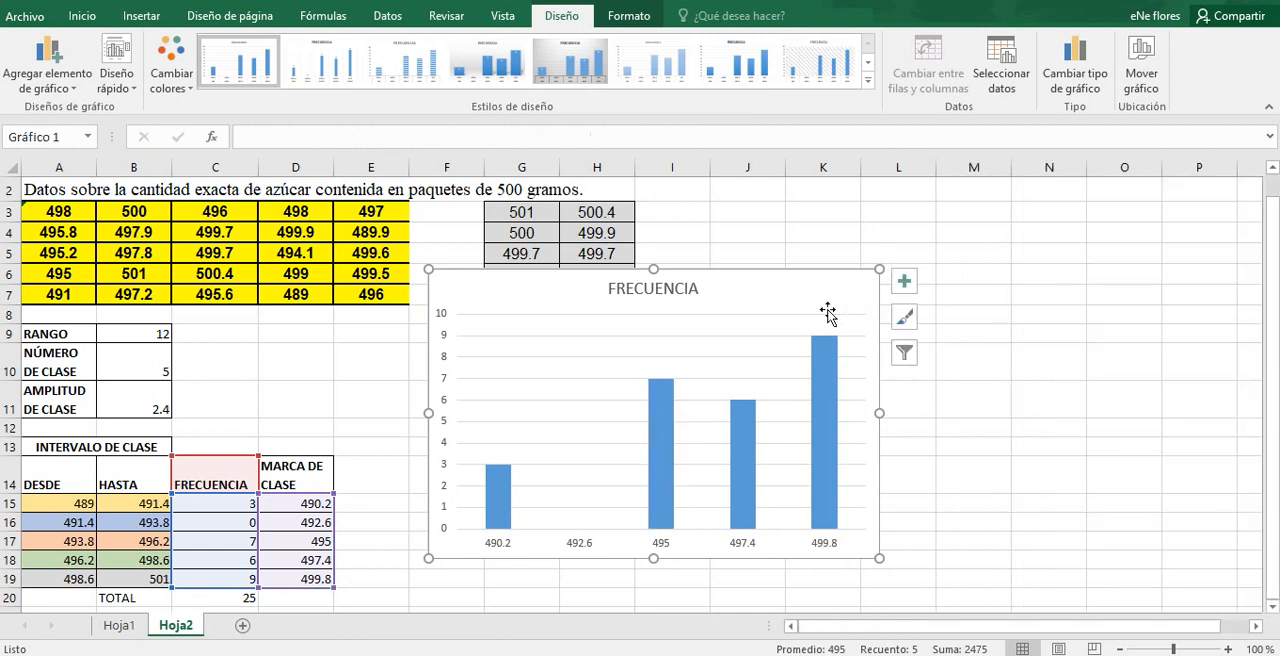
# Step: Set the gap width of the frequency columns to 0% so the bars touch, and close the formatting pane
pyautogui.click(657, 428)
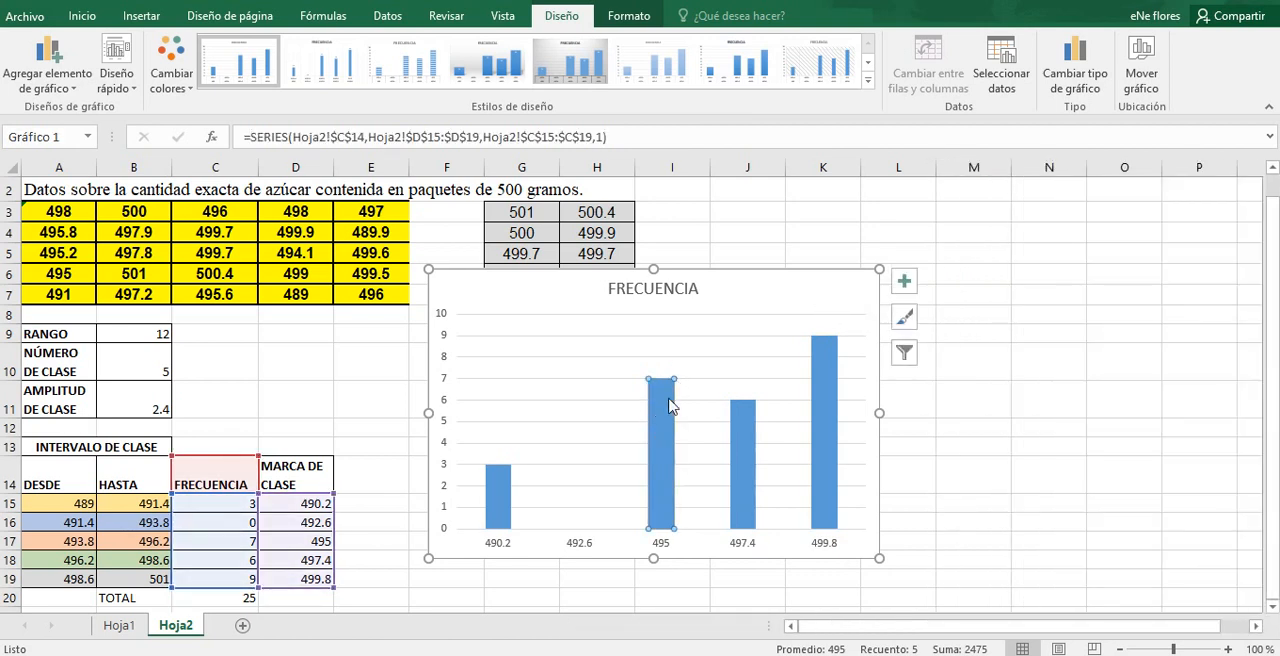
pyautogui.doubleClick(670, 405)
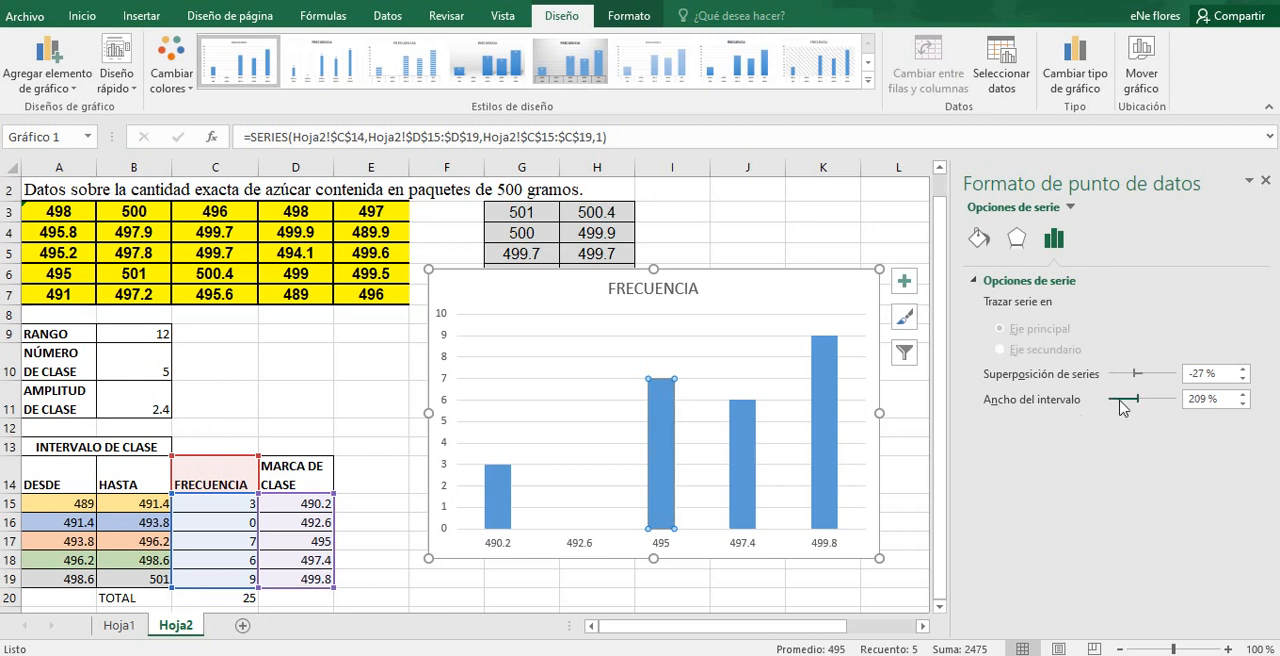
pyautogui.moveTo(1119, 400); pyautogui.dragTo(1107, 400)
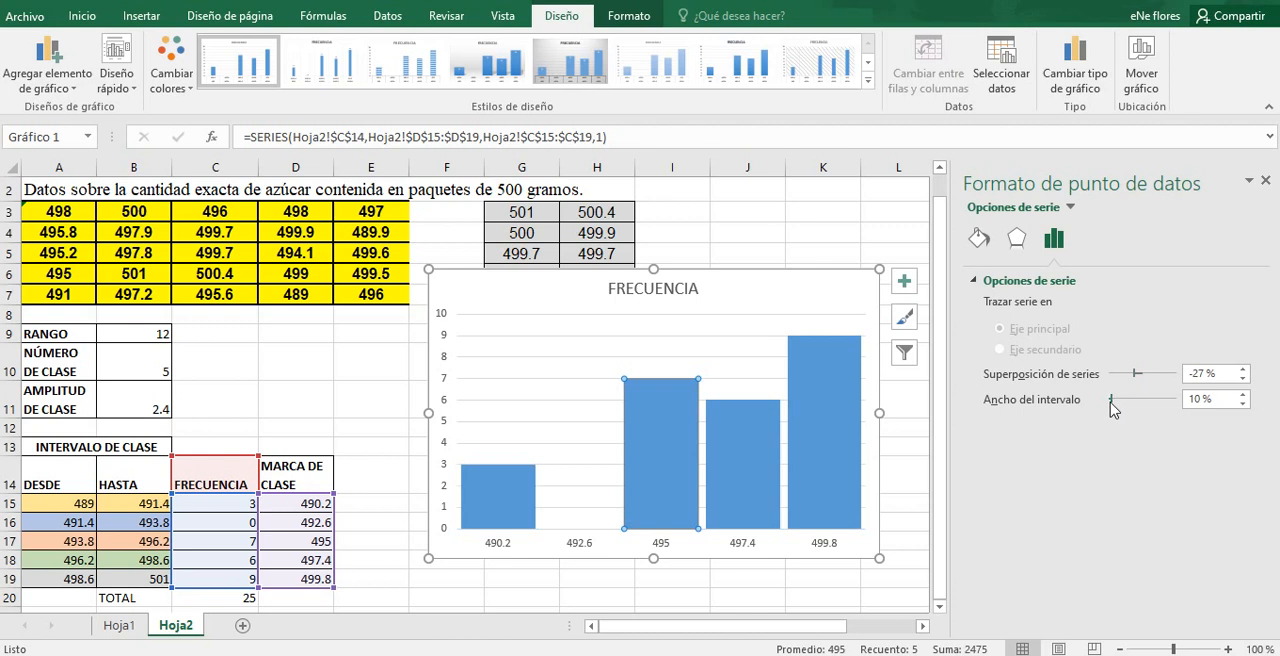
pyautogui.moveTo(1114, 401); pyautogui.dragTo(1108, 401)
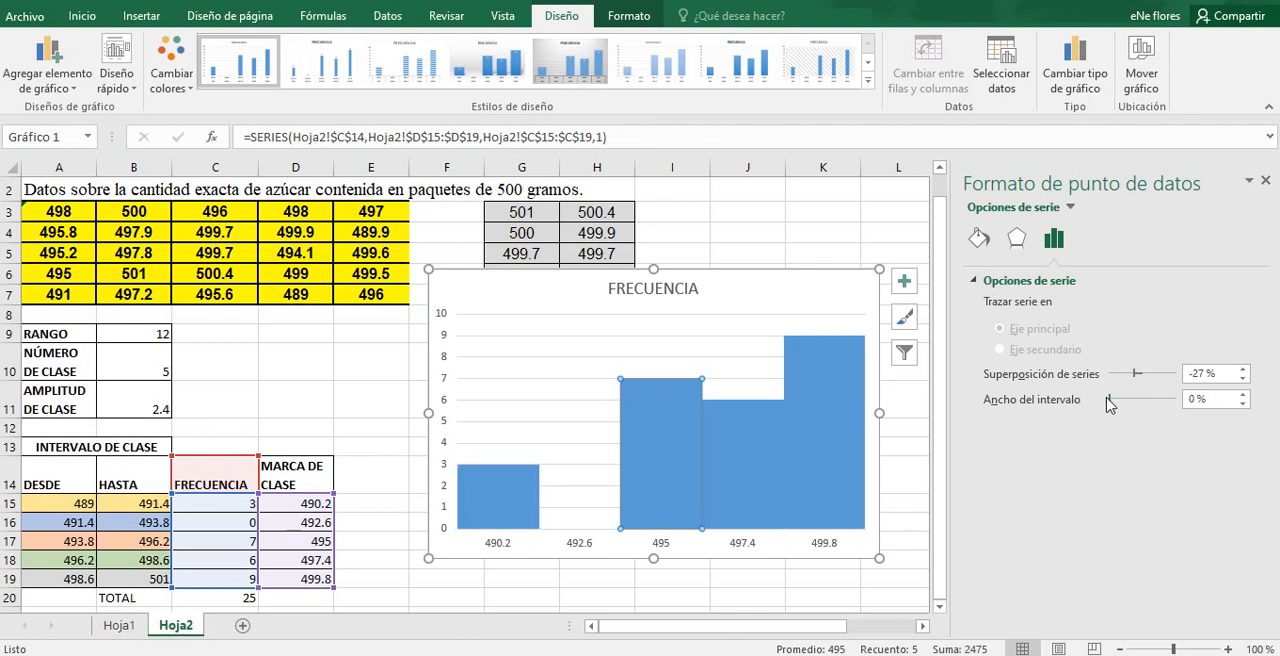
pyautogui.click(1266, 182)
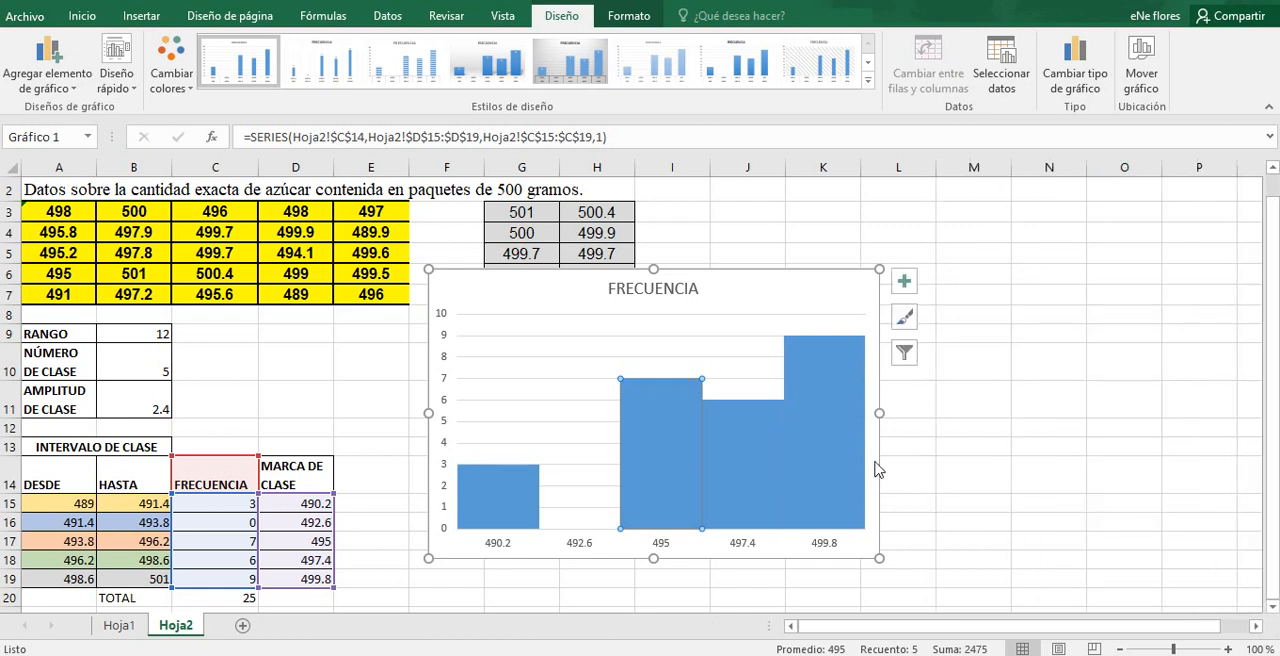
# Step: Change the chart colours to the gold monochromatic palette that runs from dark to light
pyautogui.click(184, 88)
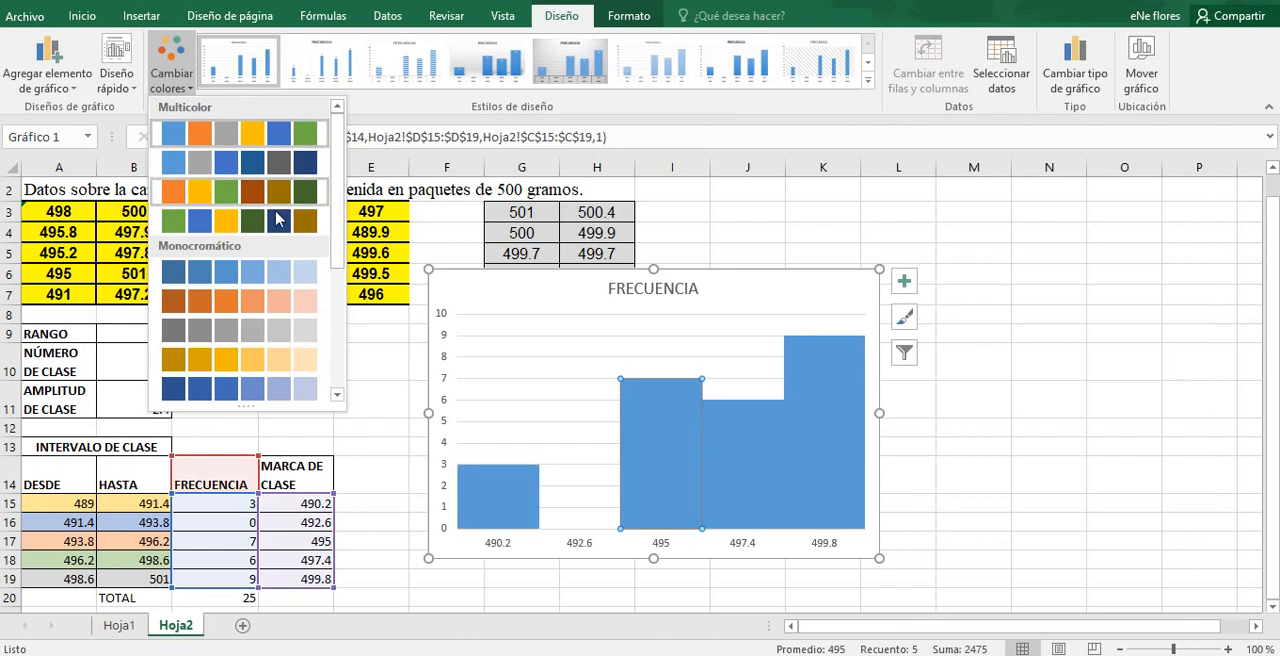
pyautogui.moveTo(337, 251); pyautogui.dragTo(336, 326)
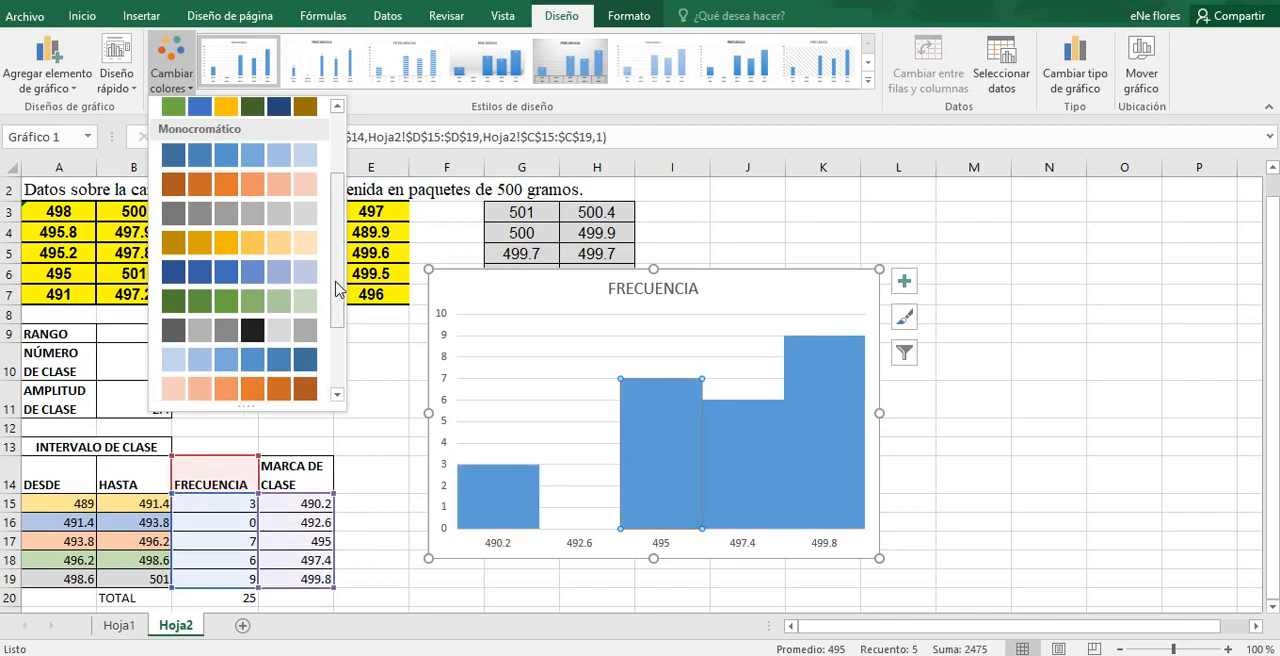
pyautogui.click(335, 357)
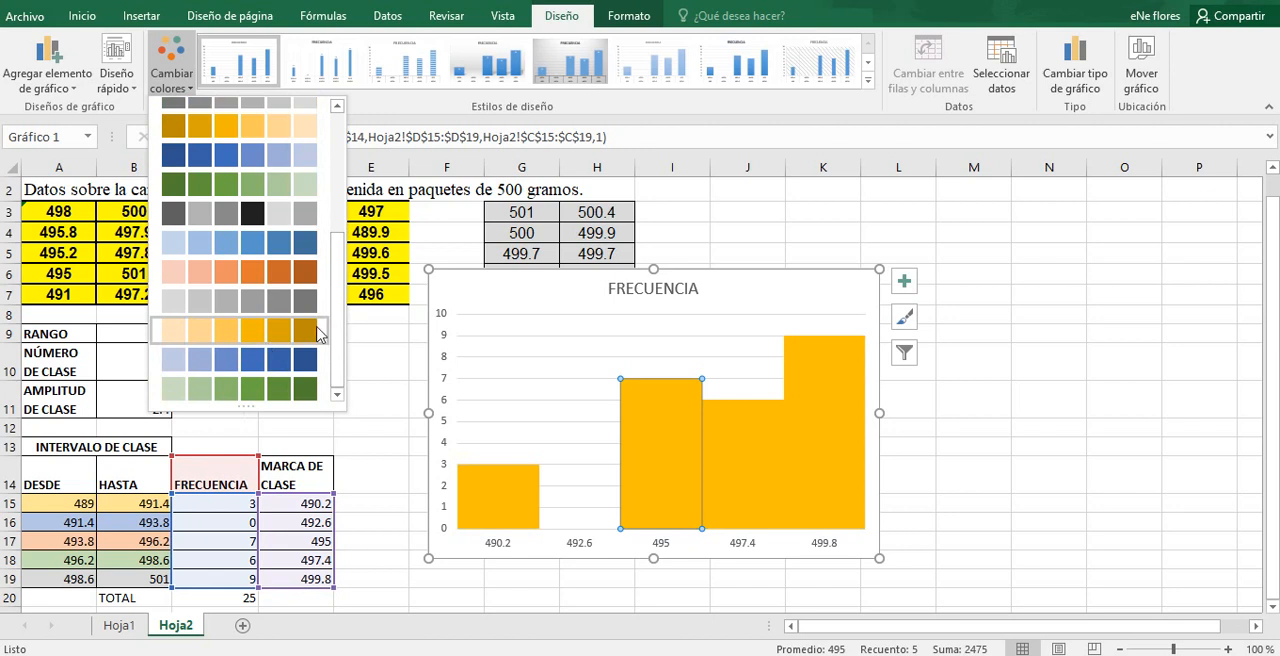
pyautogui.moveTo(337, 329); pyautogui.dragTo(339, 199)
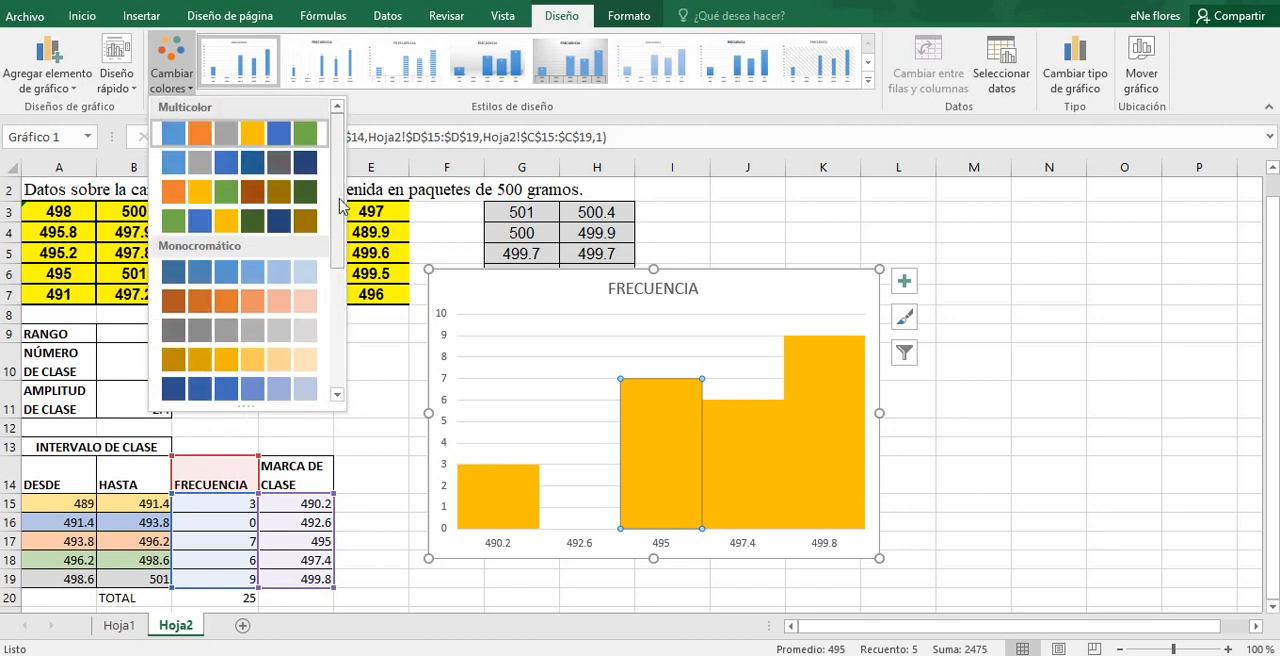
pyautogui.click(236, 358)
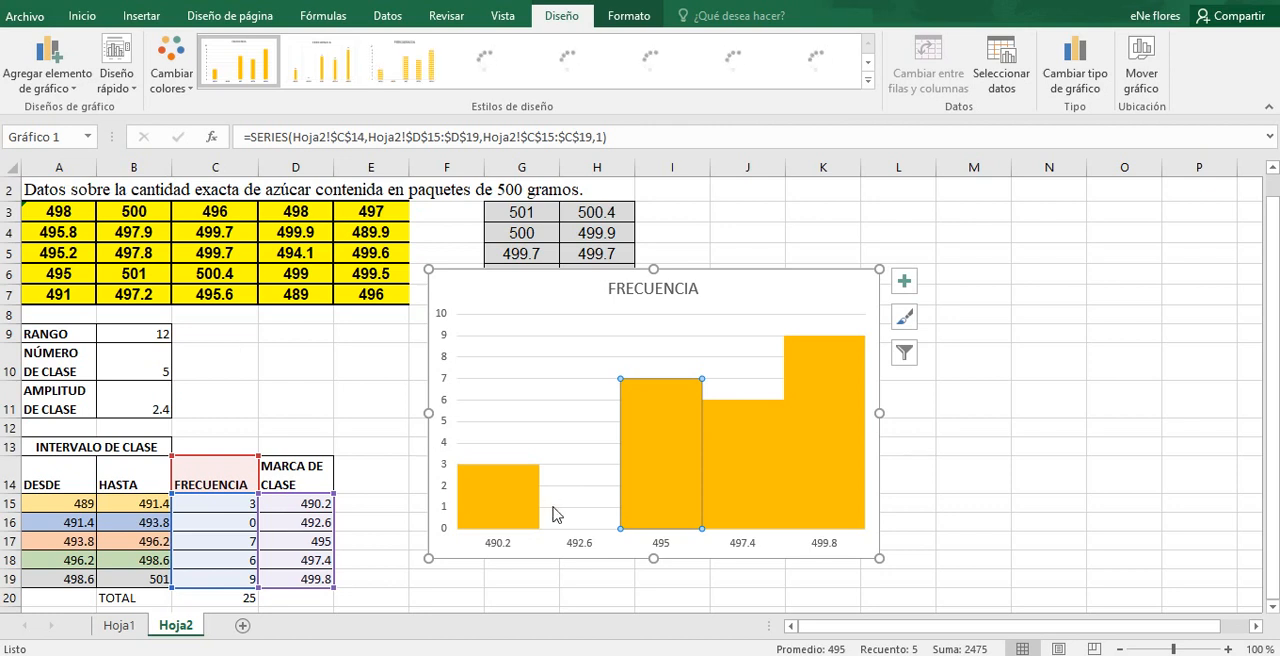
pyautogui.click(596, 545)
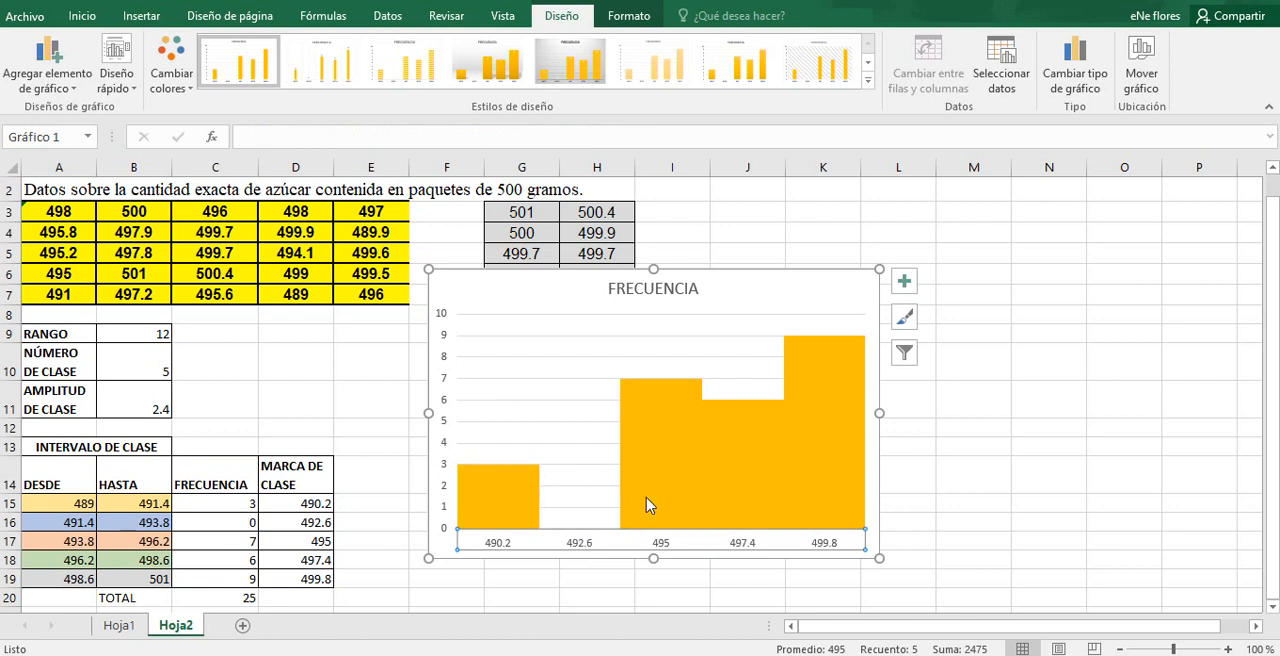
pyautogui.click(497, 515)
pyautogui.click(497, 515)
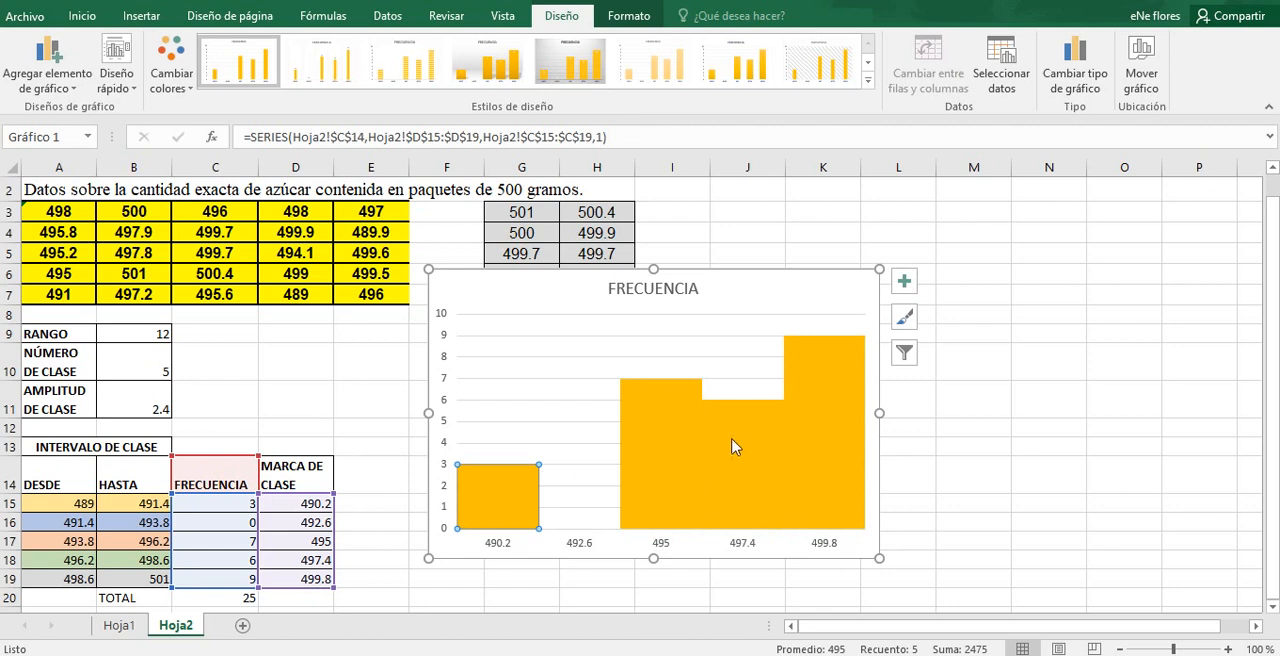
pyautogui.click(760, 453)
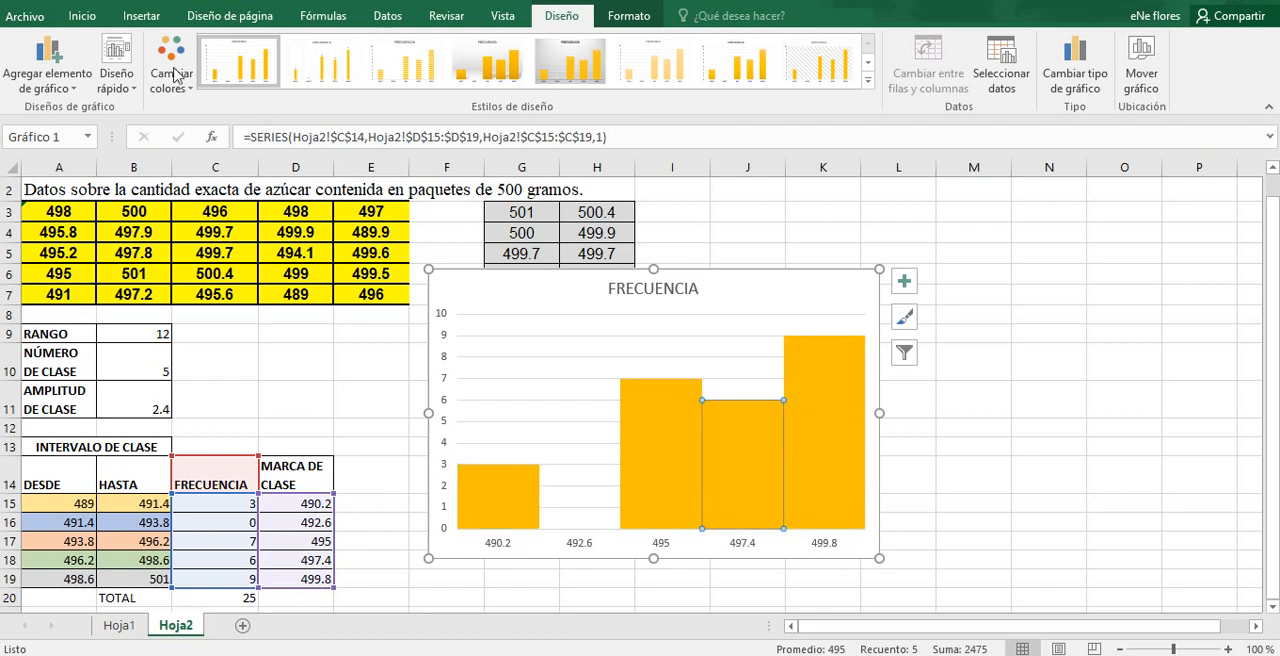
pyautogui.click(95, 17)
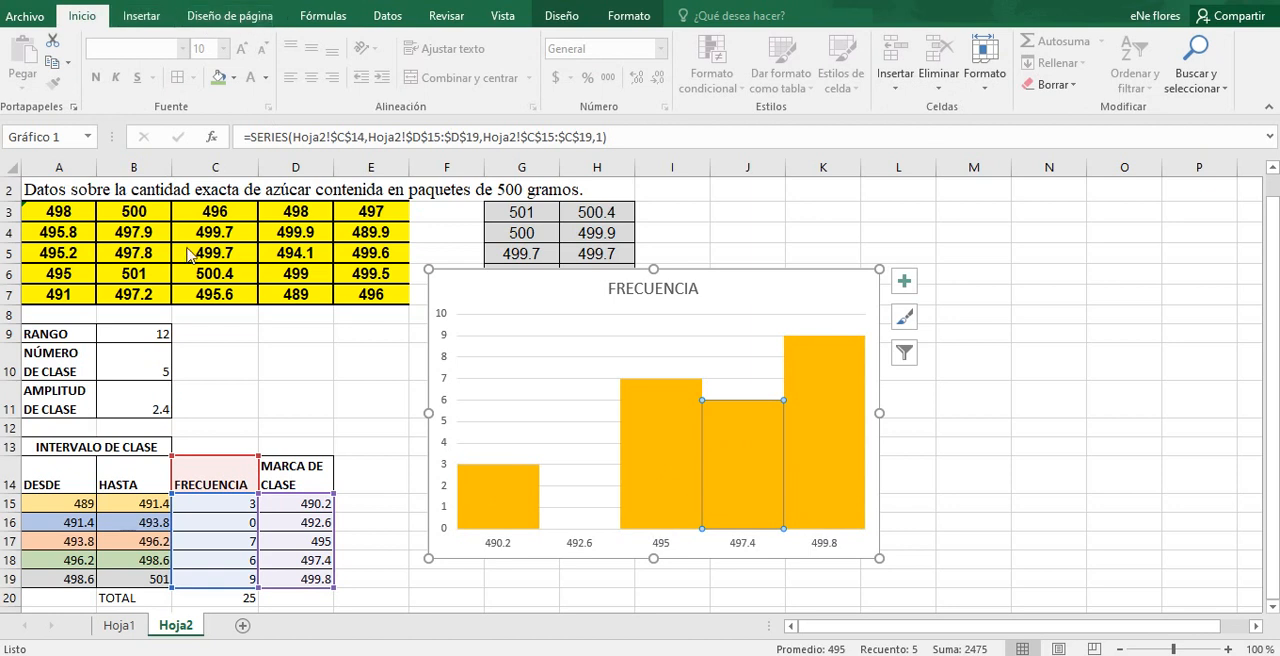
pyautogui.click(810, 455)
pyautogui.click(736, 435)
pyautogui.rightClick(736, 435)
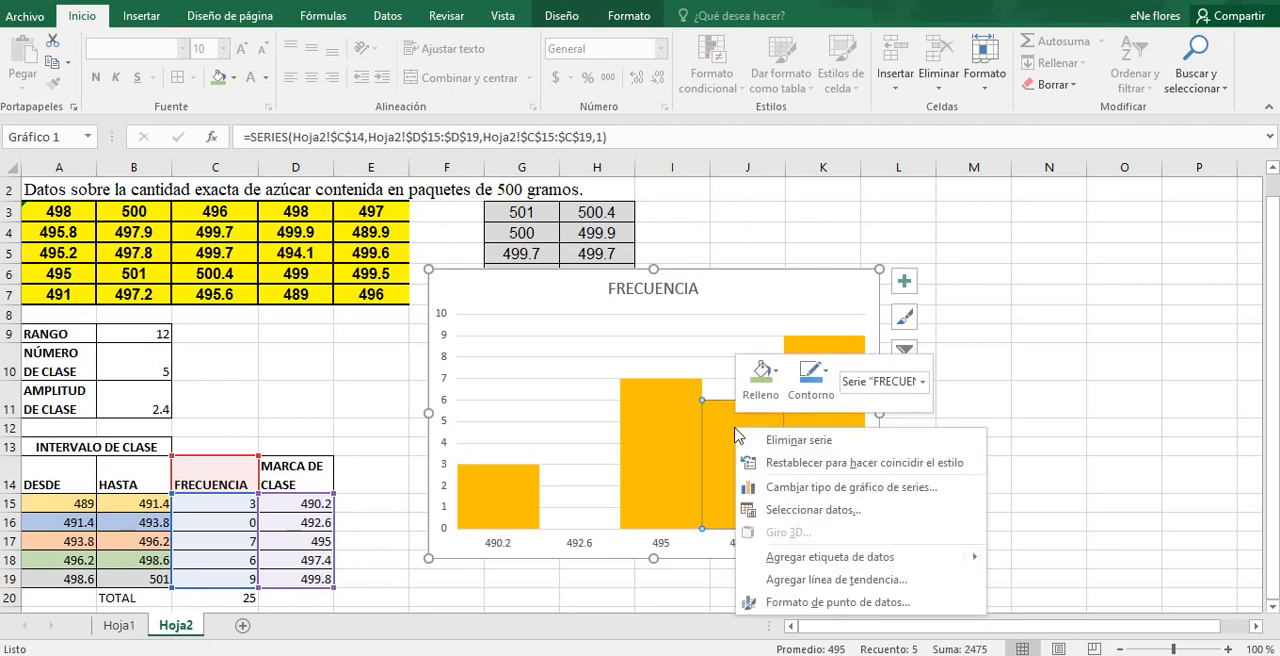
pyautogui.click(728, 432)
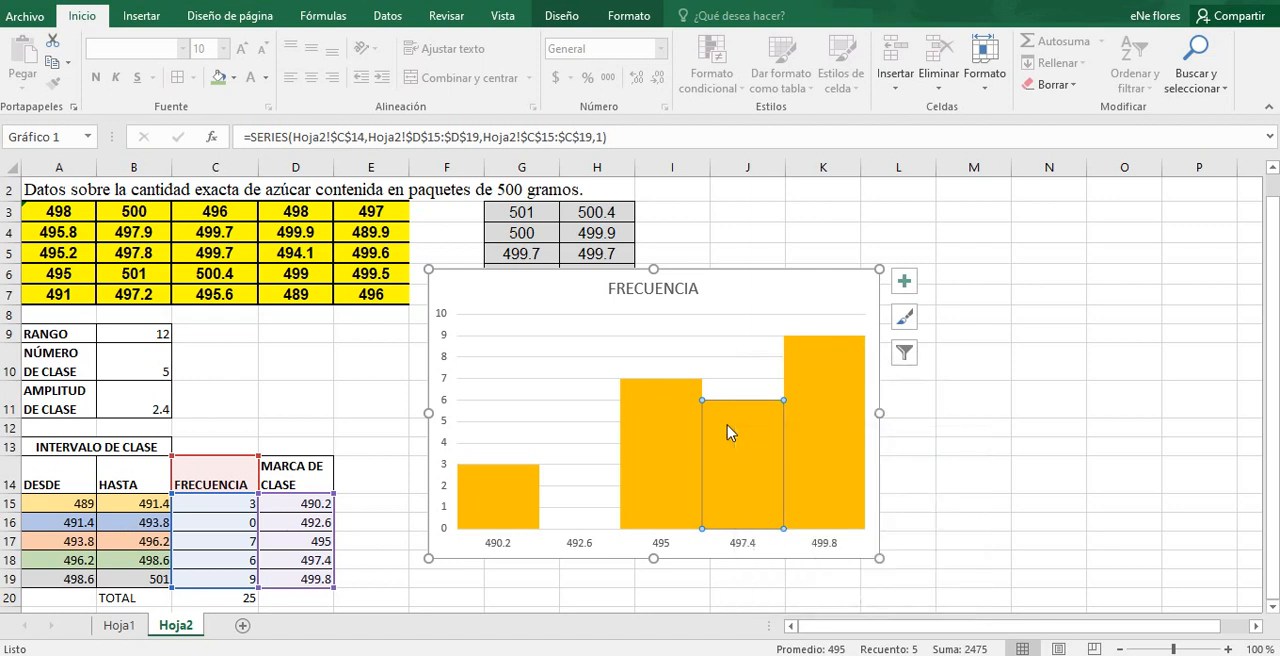
# Step: Apply a black outline to the 497.4 bar only and deselect the chart
pyautogui.rightClick(728, 432)
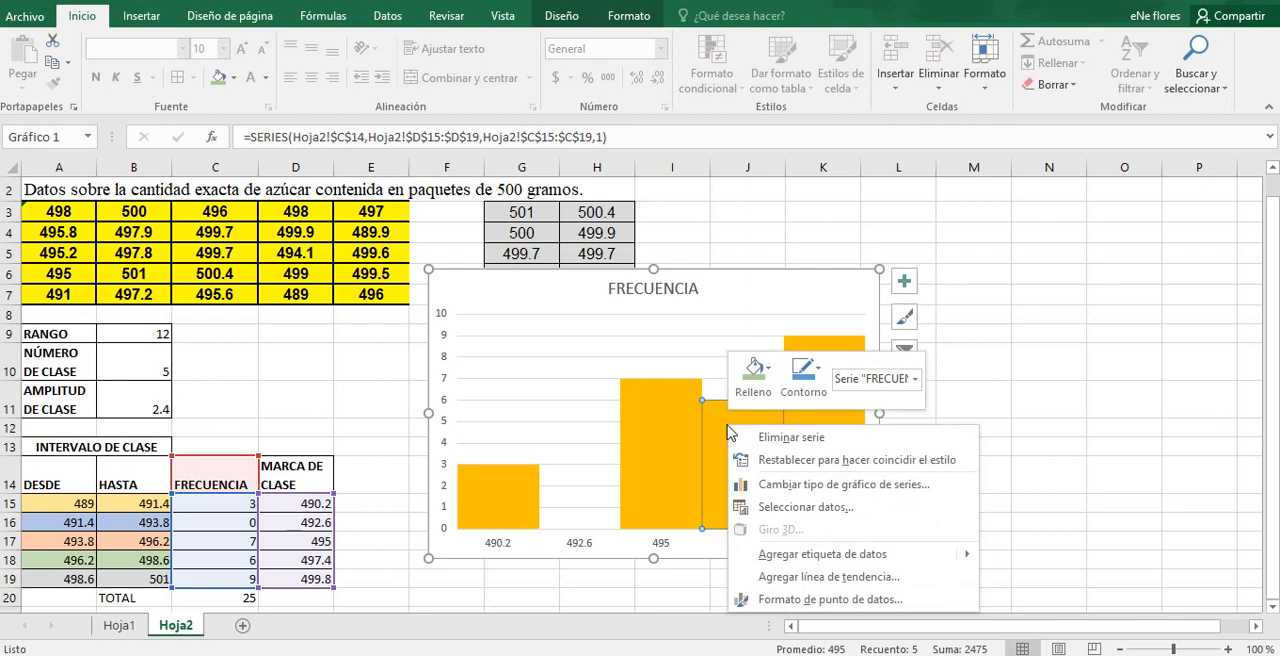
pyautogui.click(808, 402)
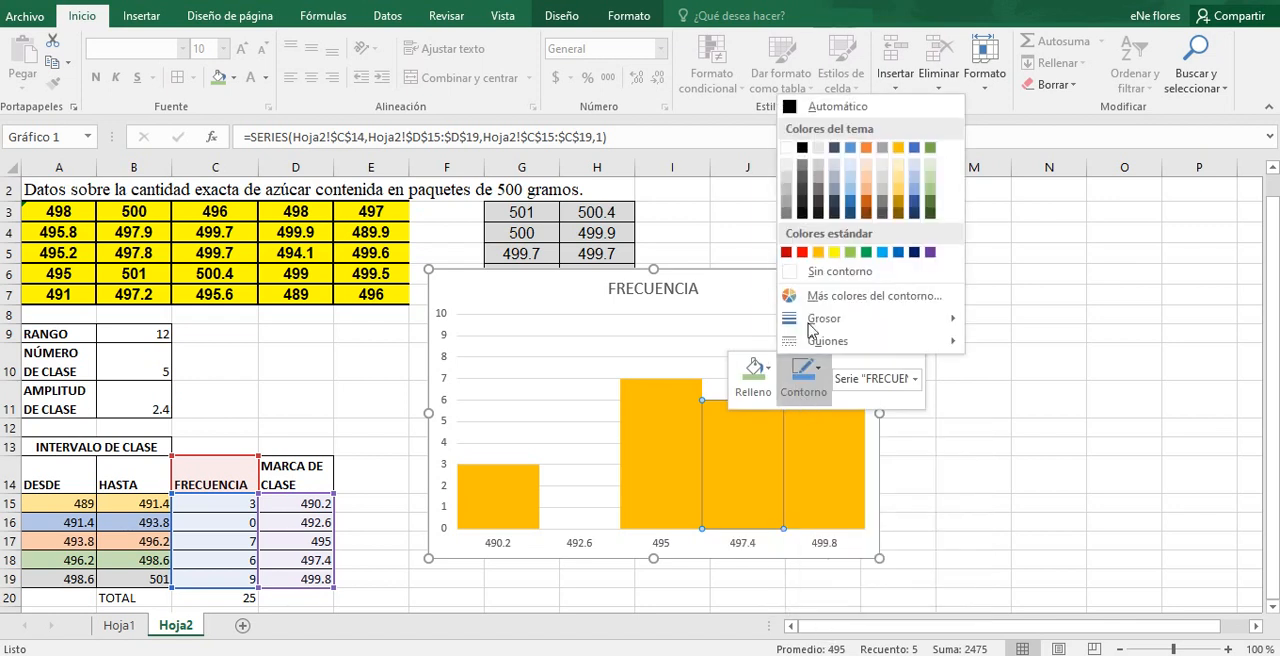
pyautogui.click(805, 150)
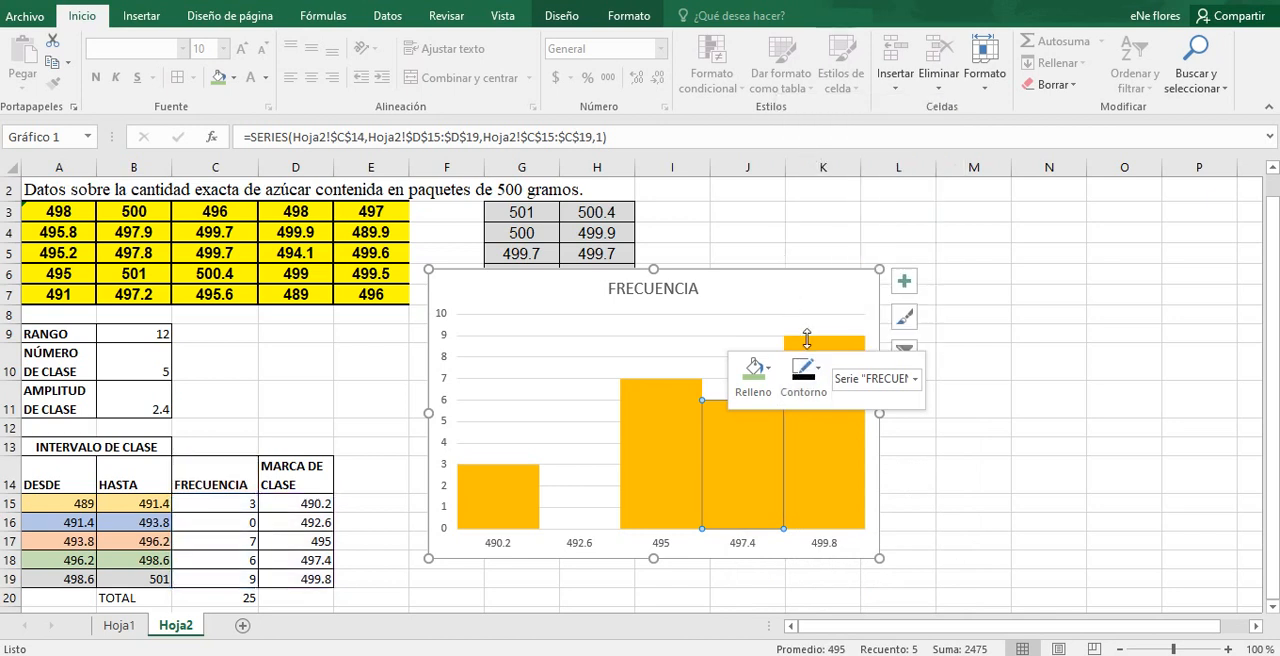
pyautogui.click(816, 397)
pyautogui.click(826, 484)
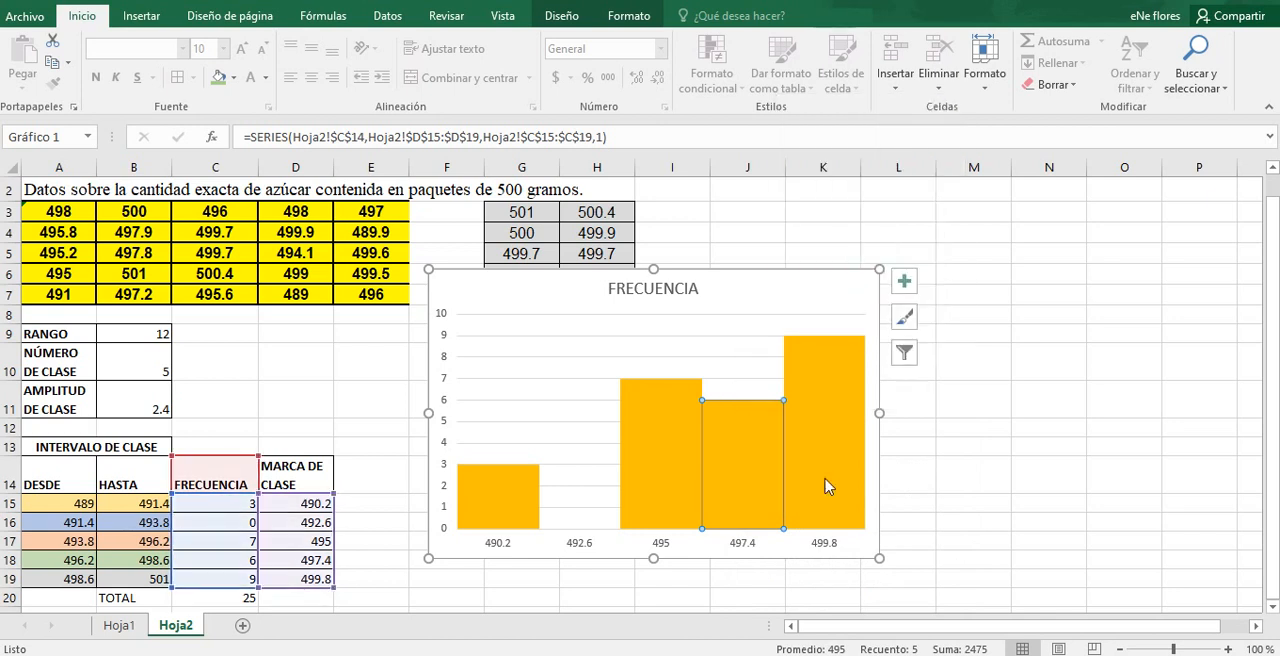
pyautogui.click(826, 486)
pyautogui.click(736, 445)
pyautogui.rightClick(736, 455)
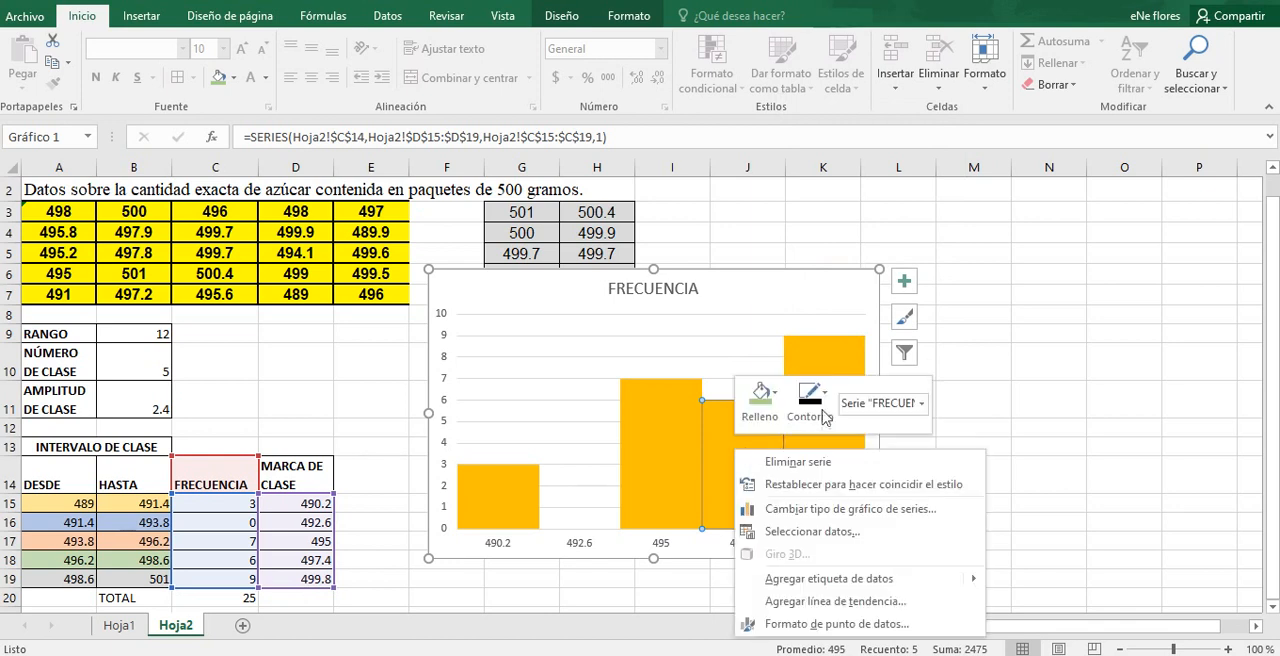
pyautogui.click(826, 414)
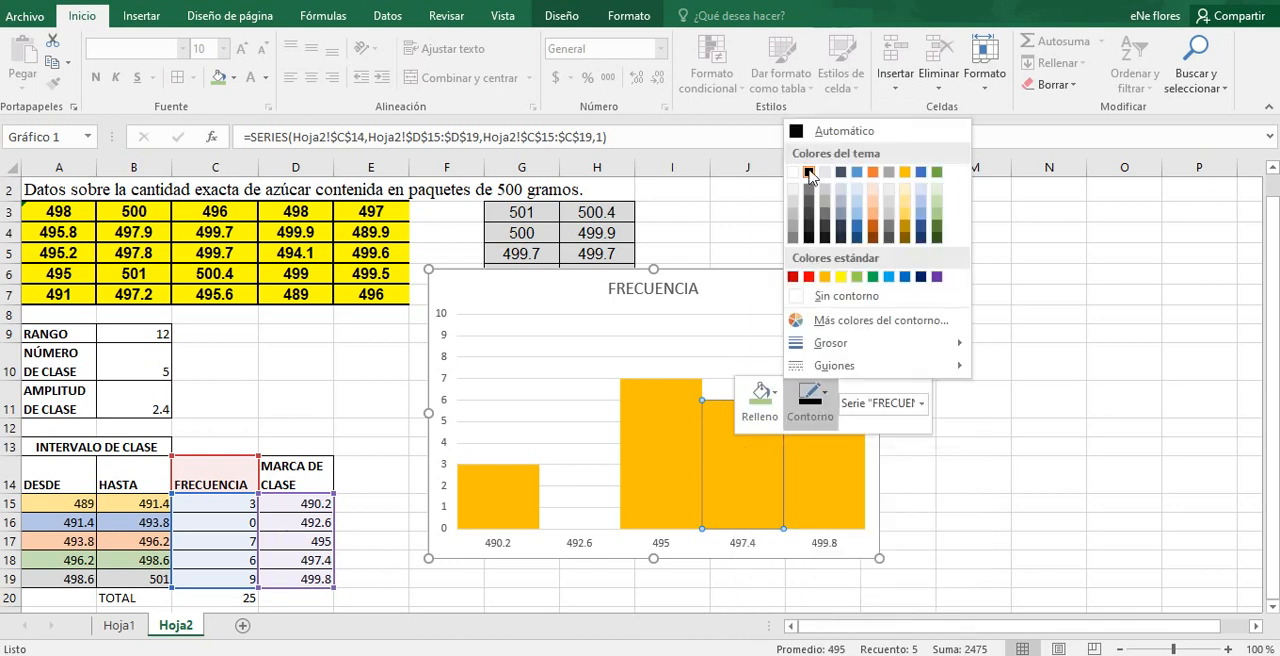
pyautogui.click(808, 173)
pyautogui.click(971, 522)
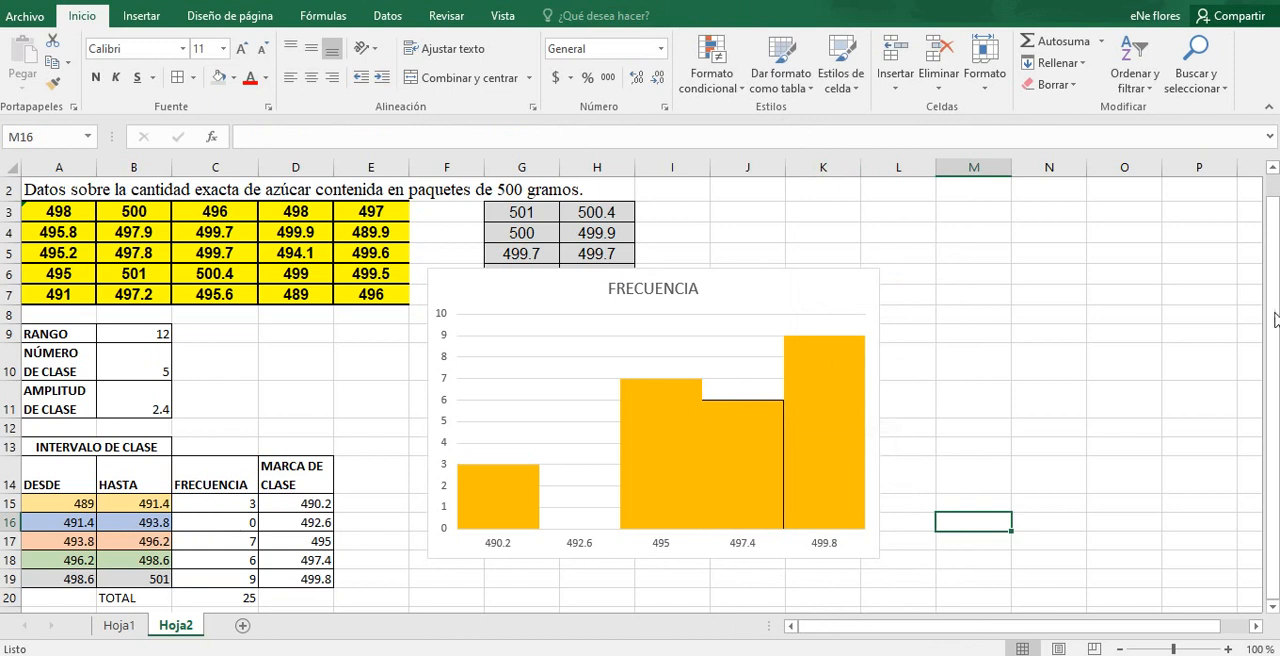
pyautogui.moveTo(1275, 356); pyautogui.dragTo(1276, 393)
pyautogui.moveTo(489, 521)
pyautogui.rightClick(498, 508)
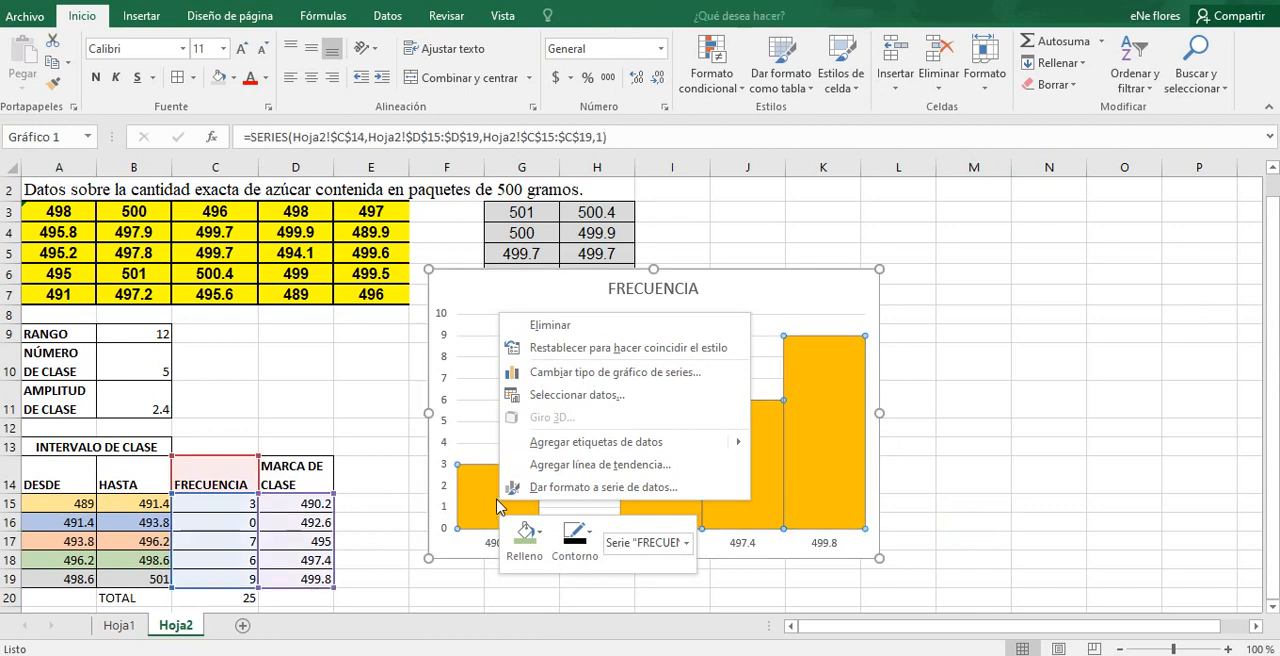
pyautogui.press('Escape')
pyautogui.click(502, 410)
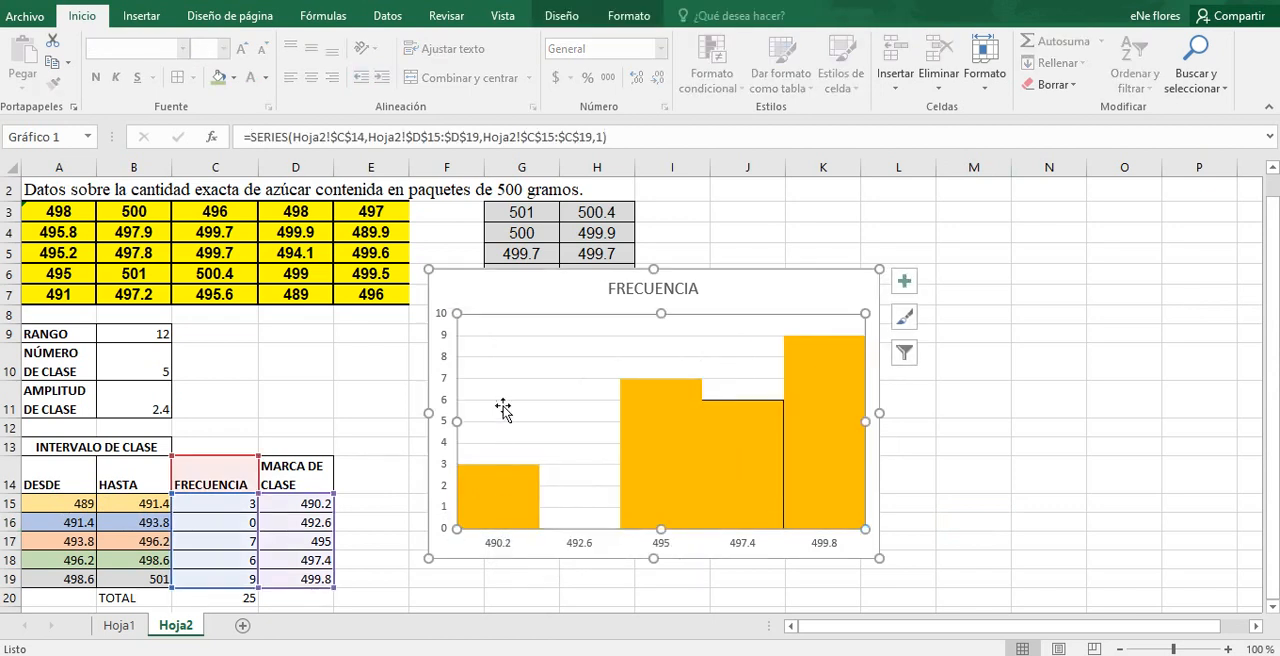
pyautogui.click(481, 507)
pyautogui.click(481, 507)
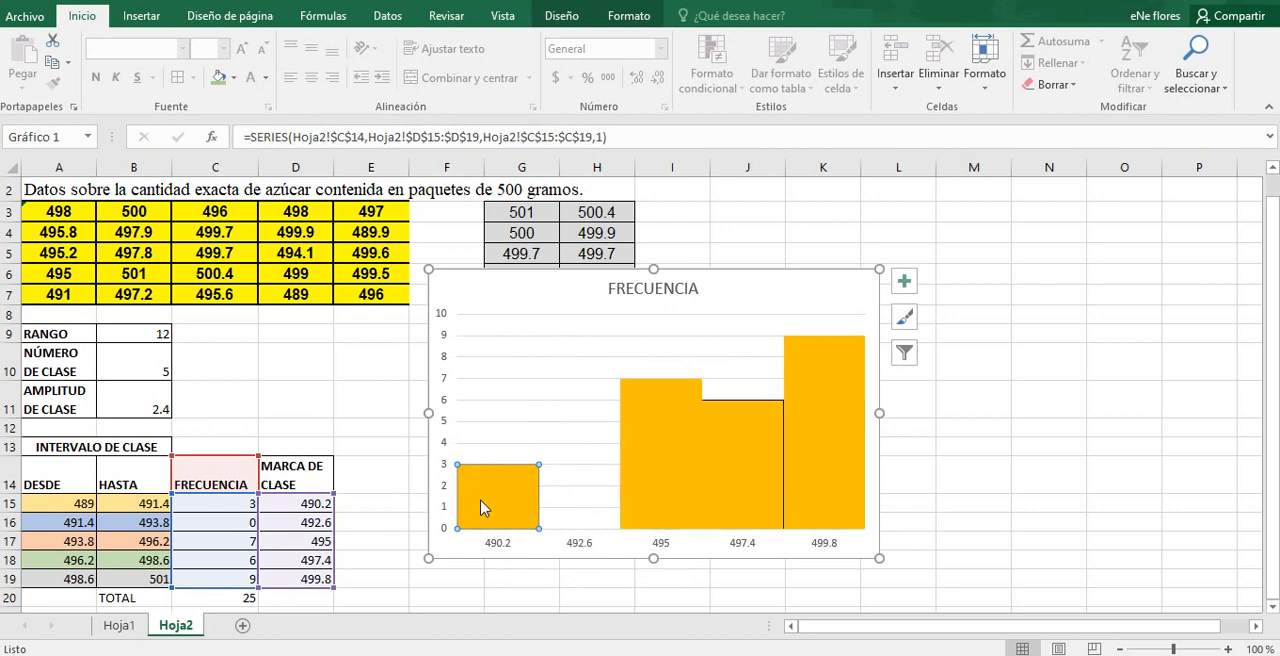
pyautogui.click(487, 441)
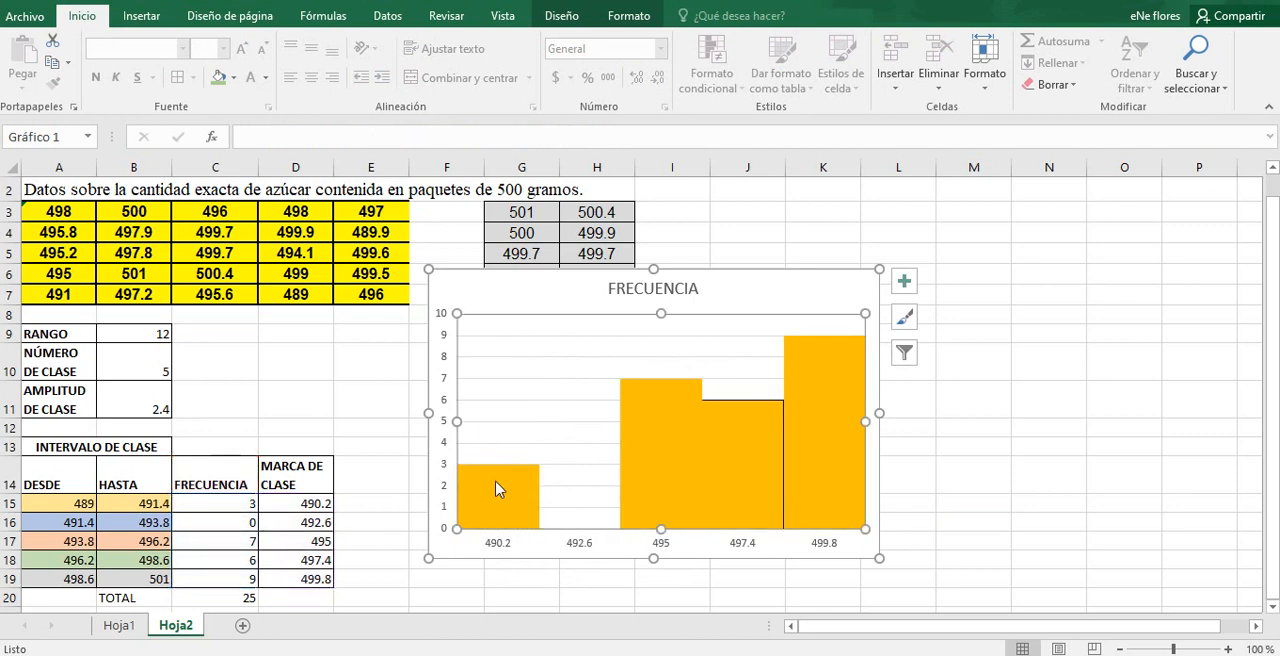
# Step: Fill only the 490.2 bar with a light shade of the Oro, Énfasis 4 theme colour
pyautogui.click(498, 488)
pyautogui.doubleClick(498, 488)
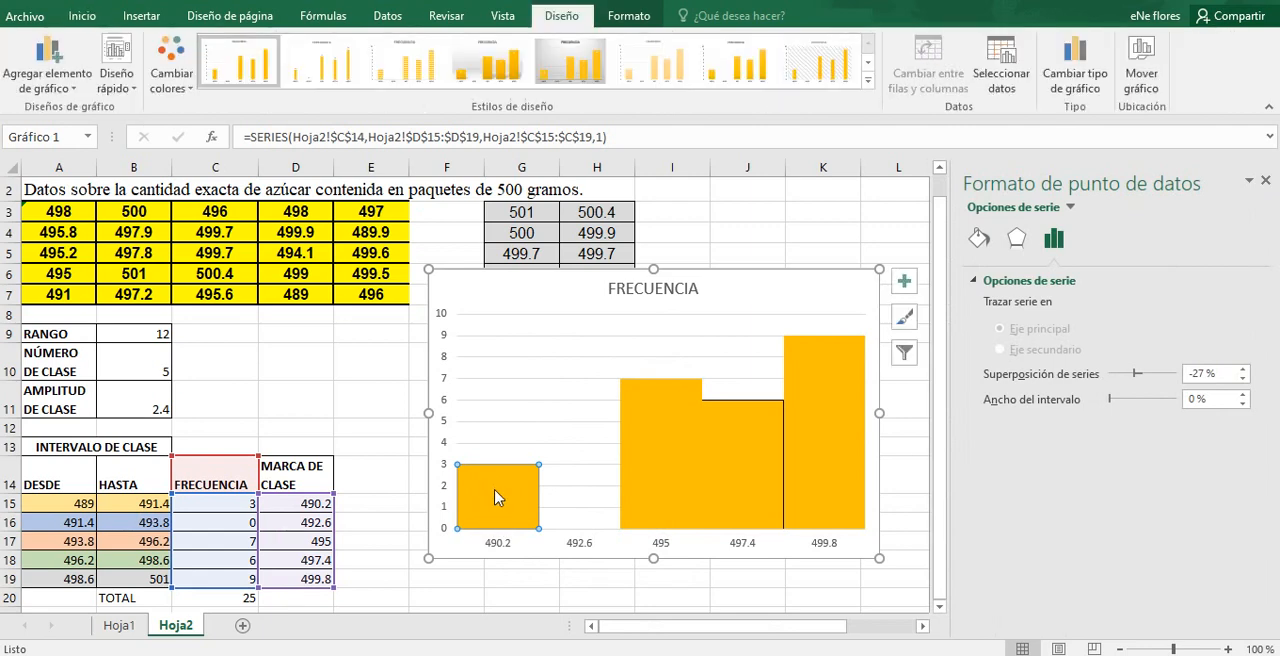
pyautogui.rightClick(498, 498)
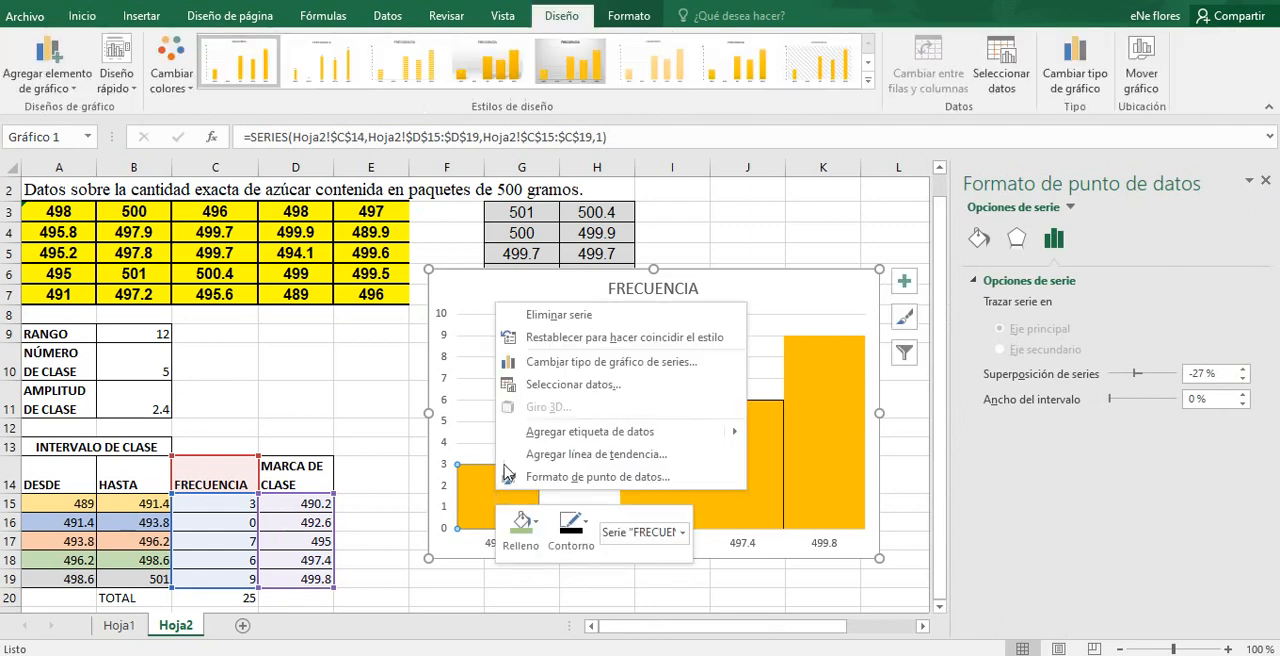
pyautogui.click(543, 531)
pyautogui.click(544, 535)
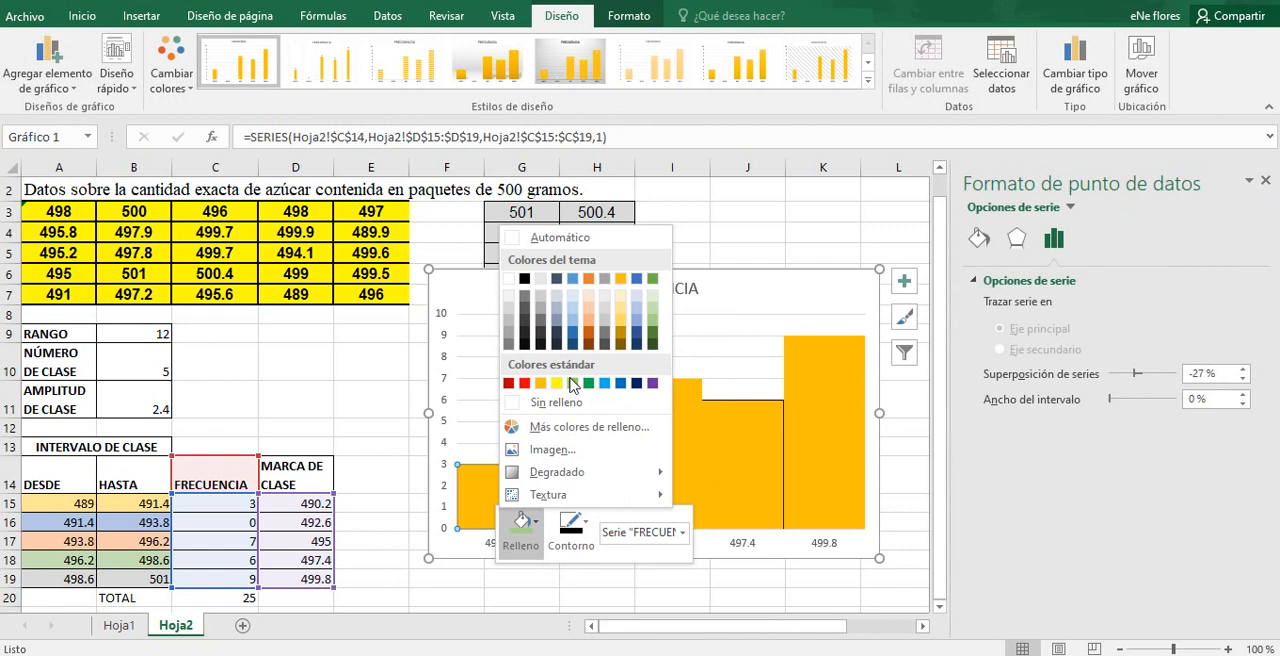
pyautogui.click(621, 312)
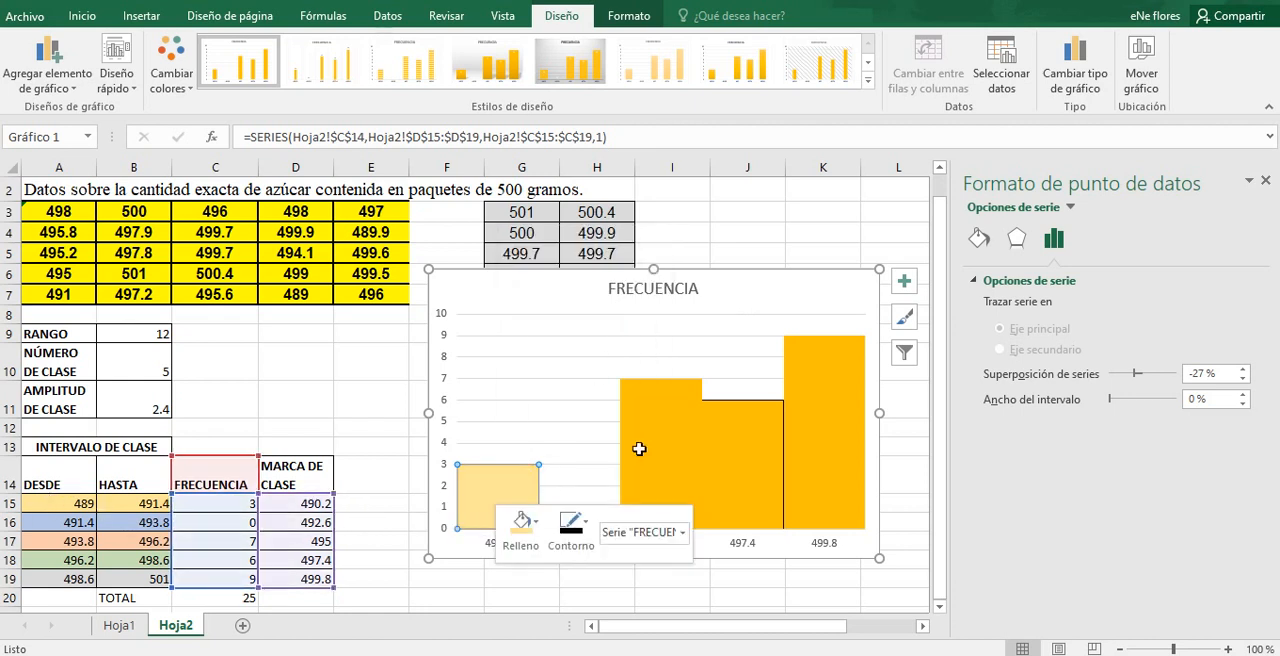
pyautogui.click(574, 481)
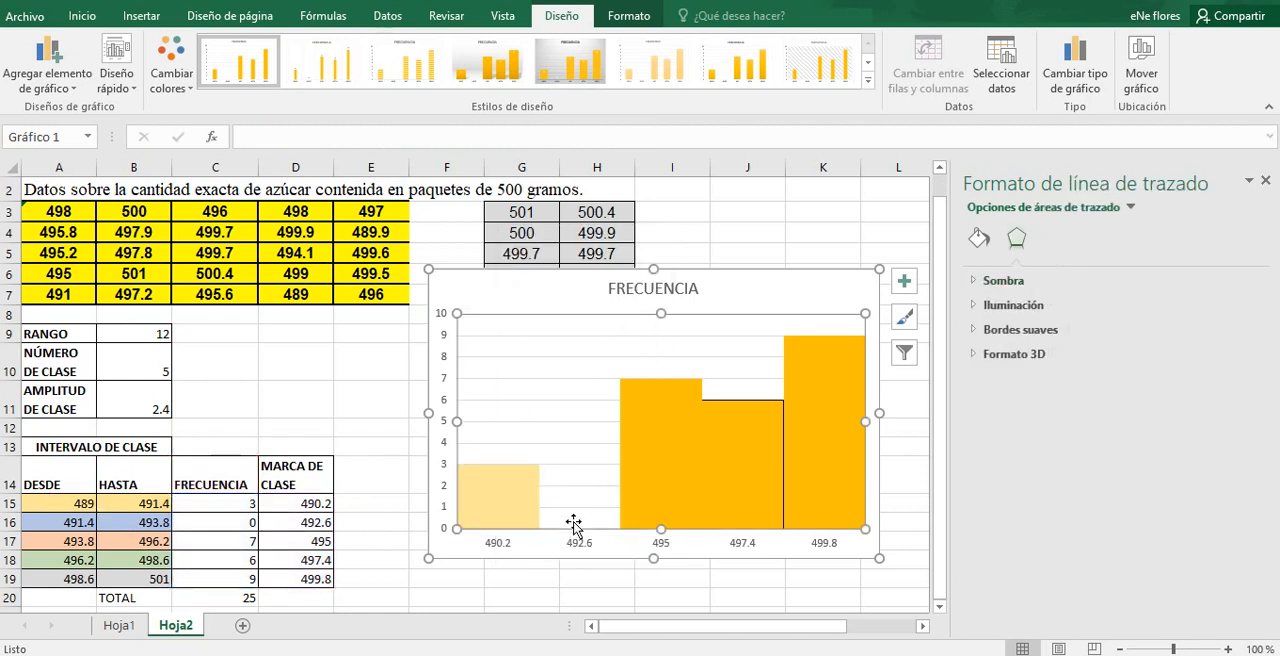
# Step: Fill only the 495 bar with a light orange theme colour to match its class interval in the table
pyautogui.click(246, 524)
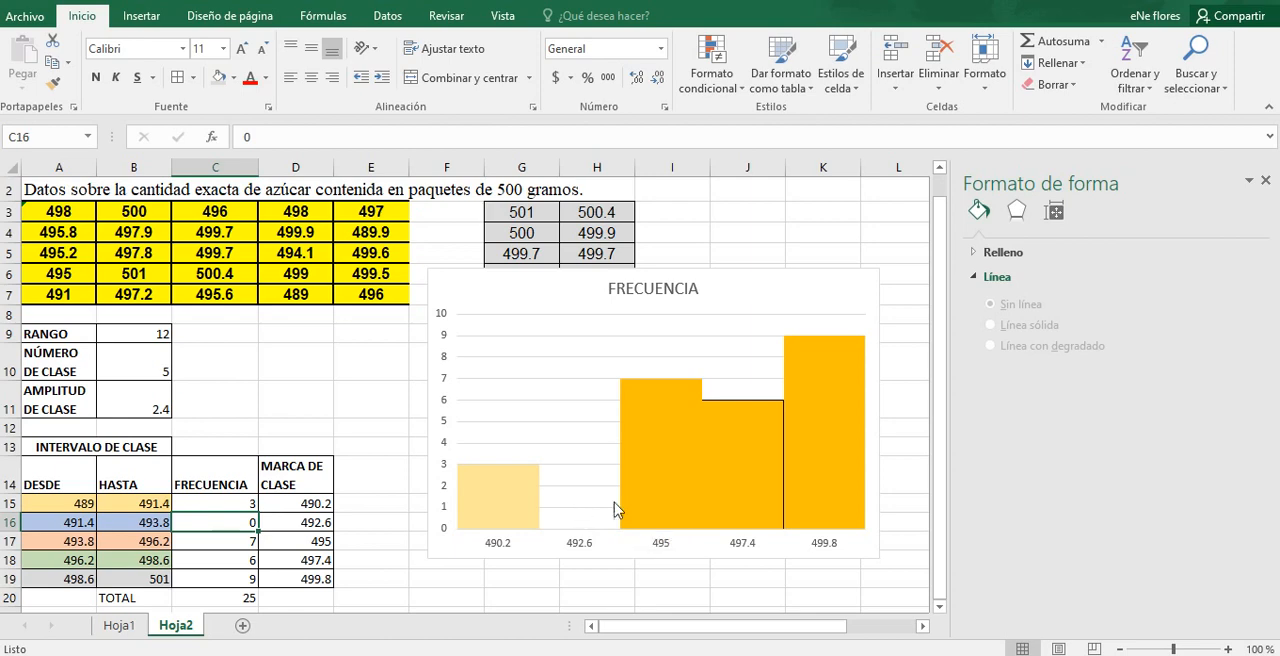
pyautogui.click(624, 510)
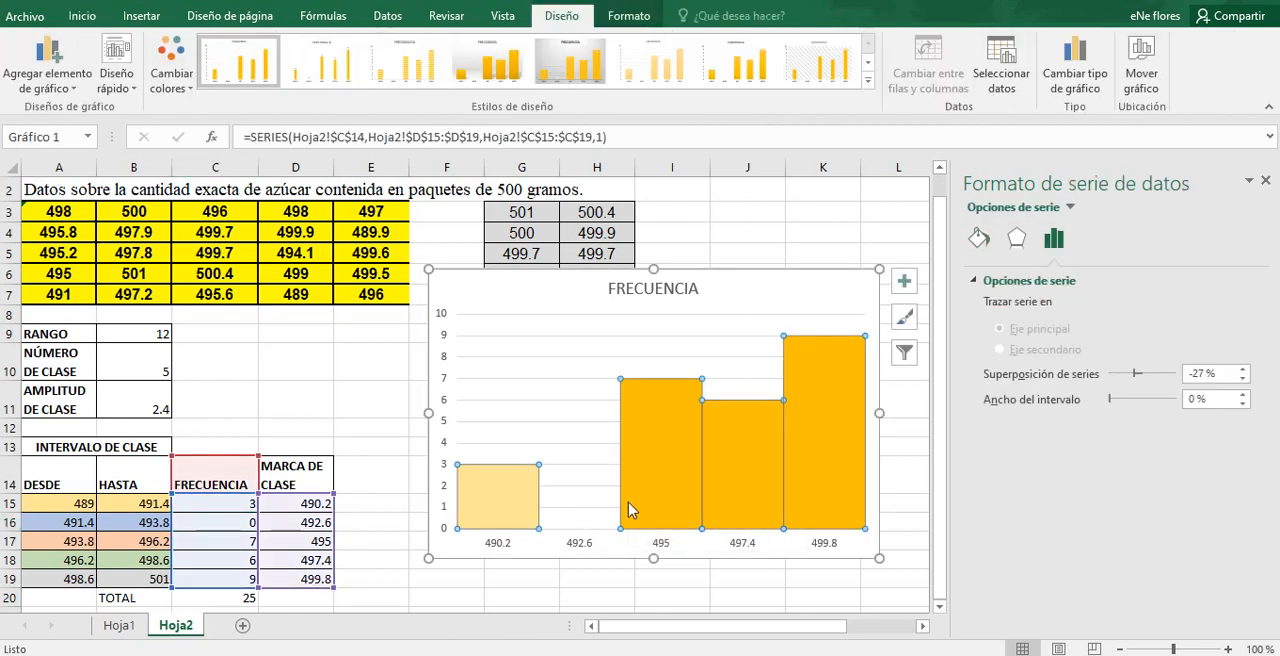
pyautogui.rightClick(628, 506)
pyautogui.click(608, 463)
pyautogui.click(642, 467)
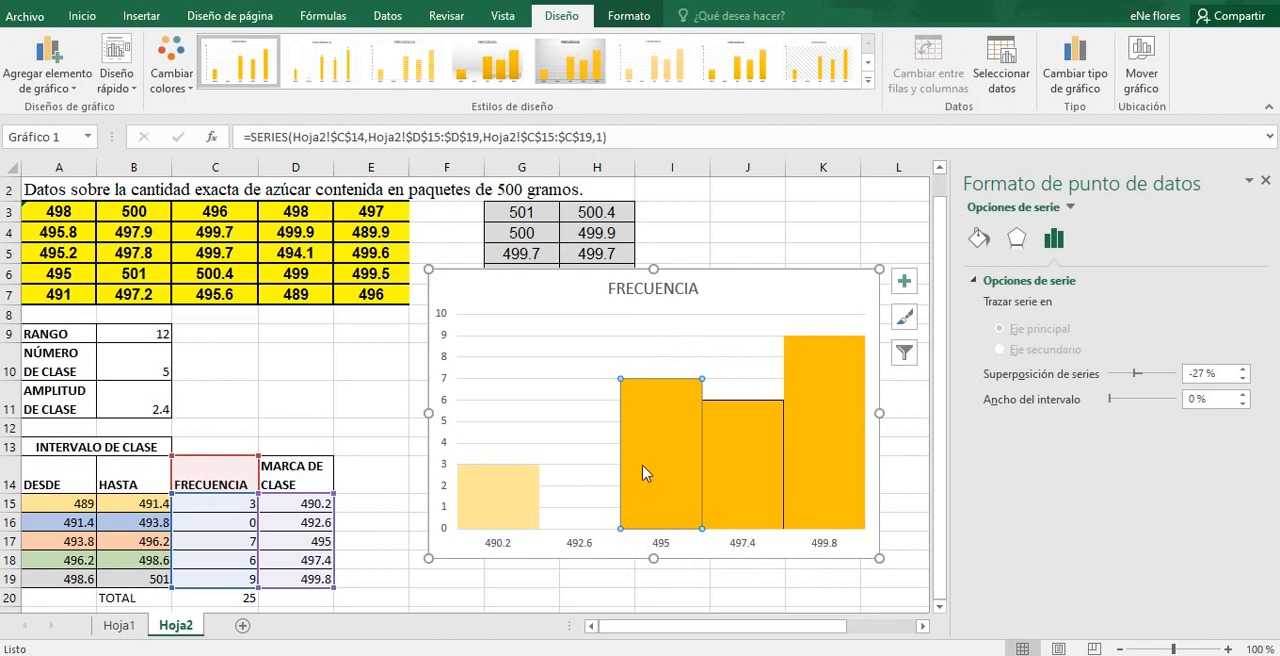
pyautogui.rightClick(643, 474)
pyautogui.click(681, 439)
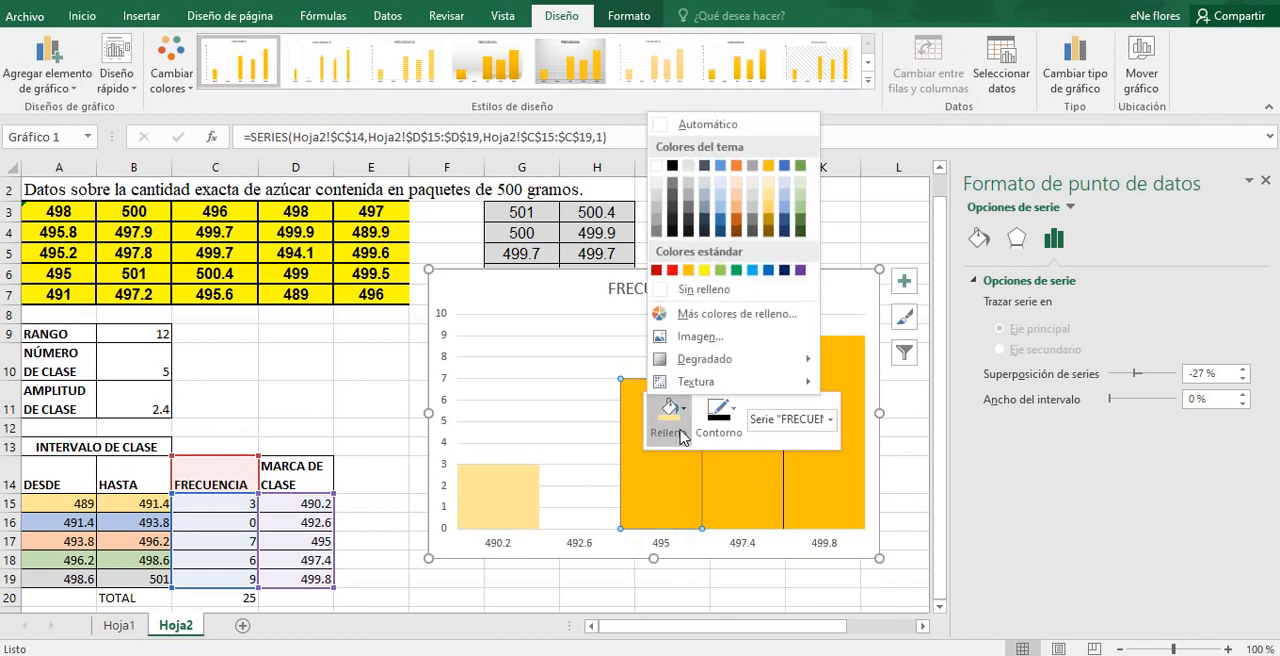
pyautogui.click(737, 203)
# Step: Fill only the 497.4 bar with a medium-light shade of the green theme colour
pyautogui.click(724, 505)
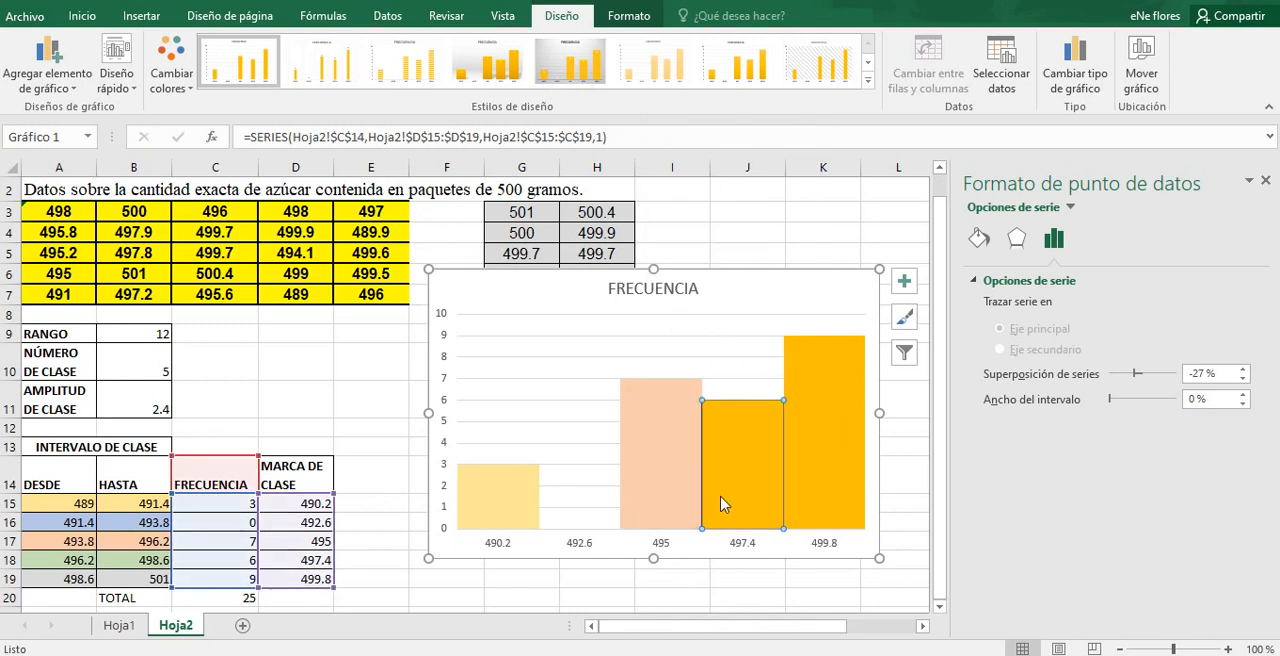
pyautogui.rightClick(724, 505)
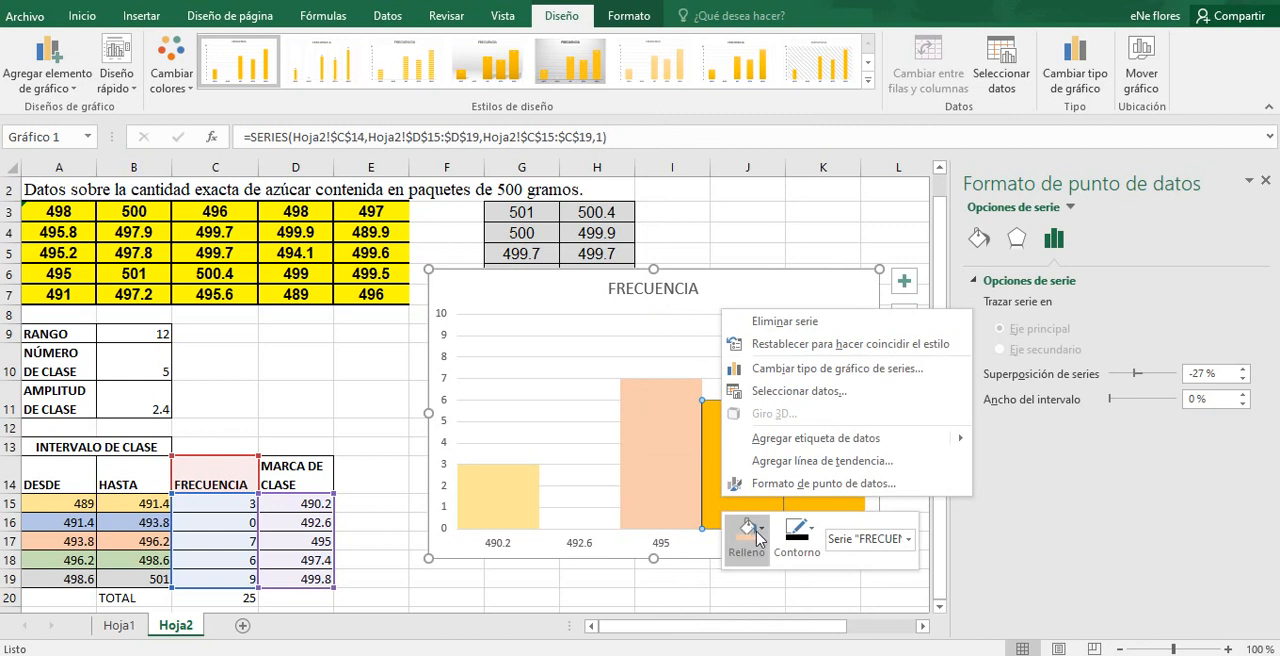
pyautogui.click(756, 528)
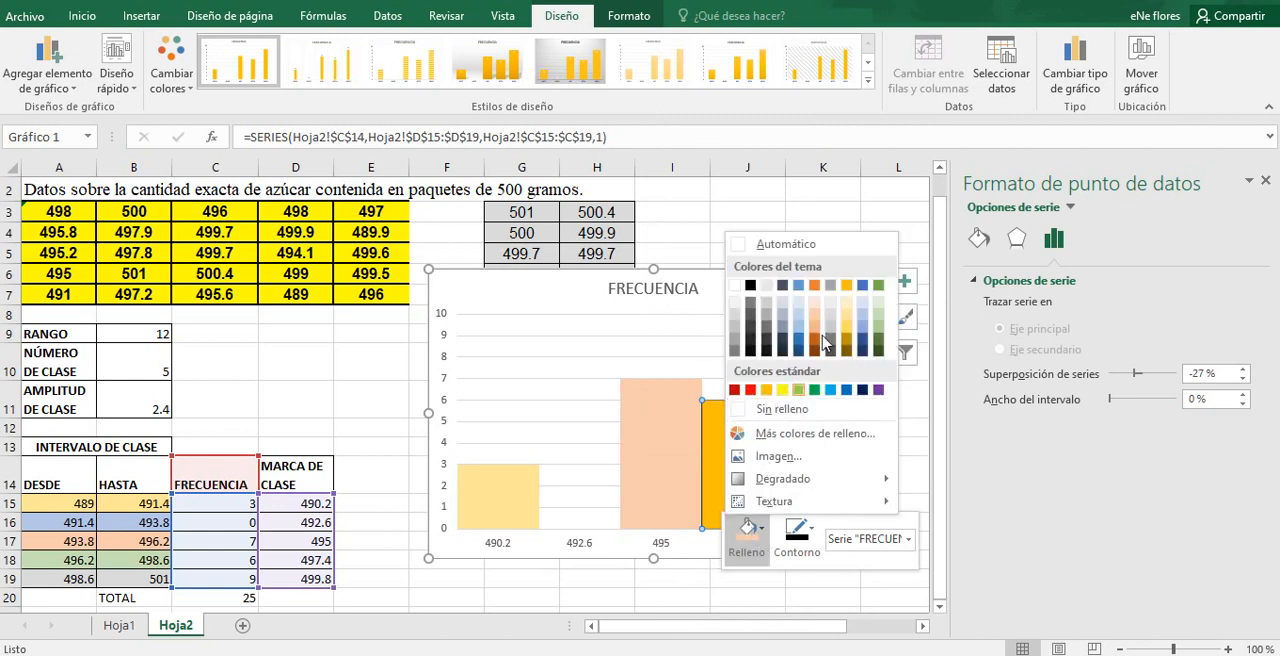
pyautogui.click(881, 332)
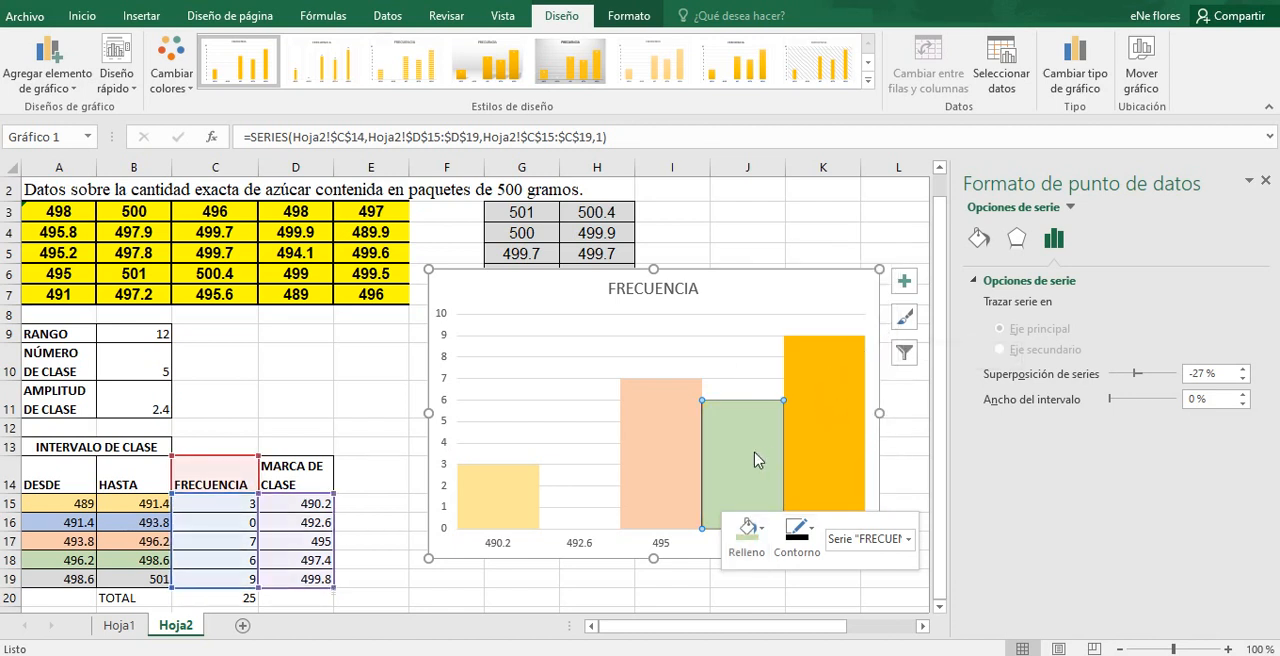
pyautogui.click(752, 528)
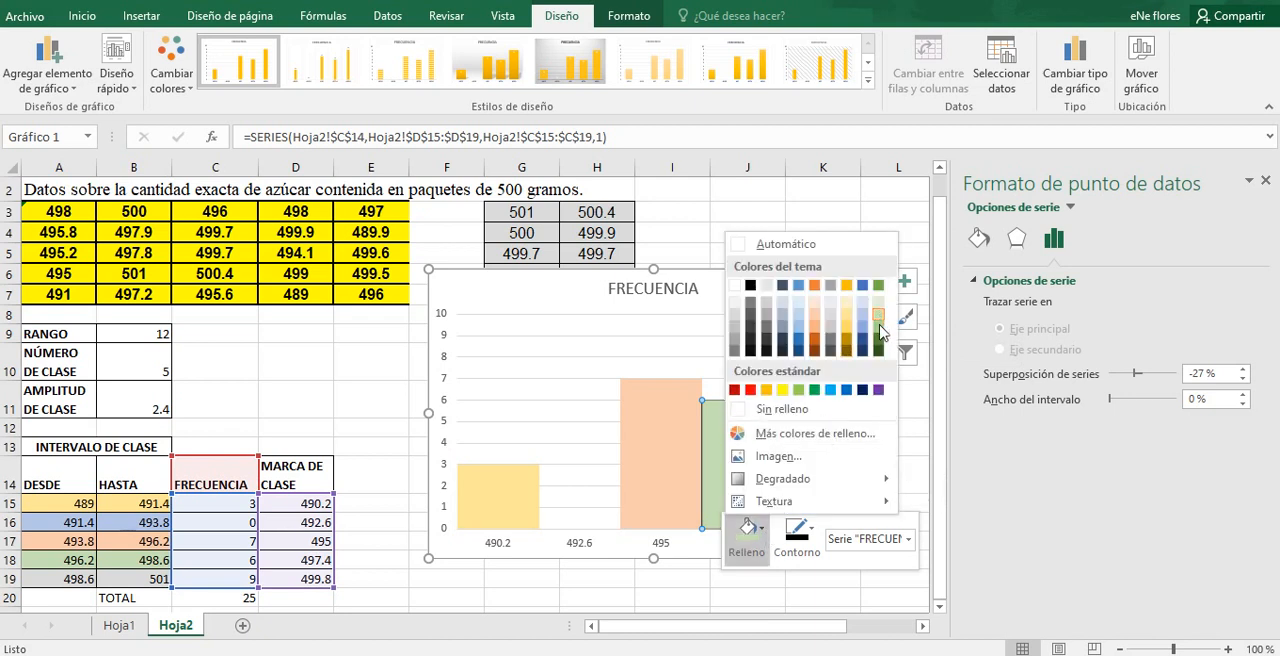
pyautogui.click(881, 338)
# Step: Fill only the 499.8 bar with a light grey theme colour
pyautogui.click(826, 430)
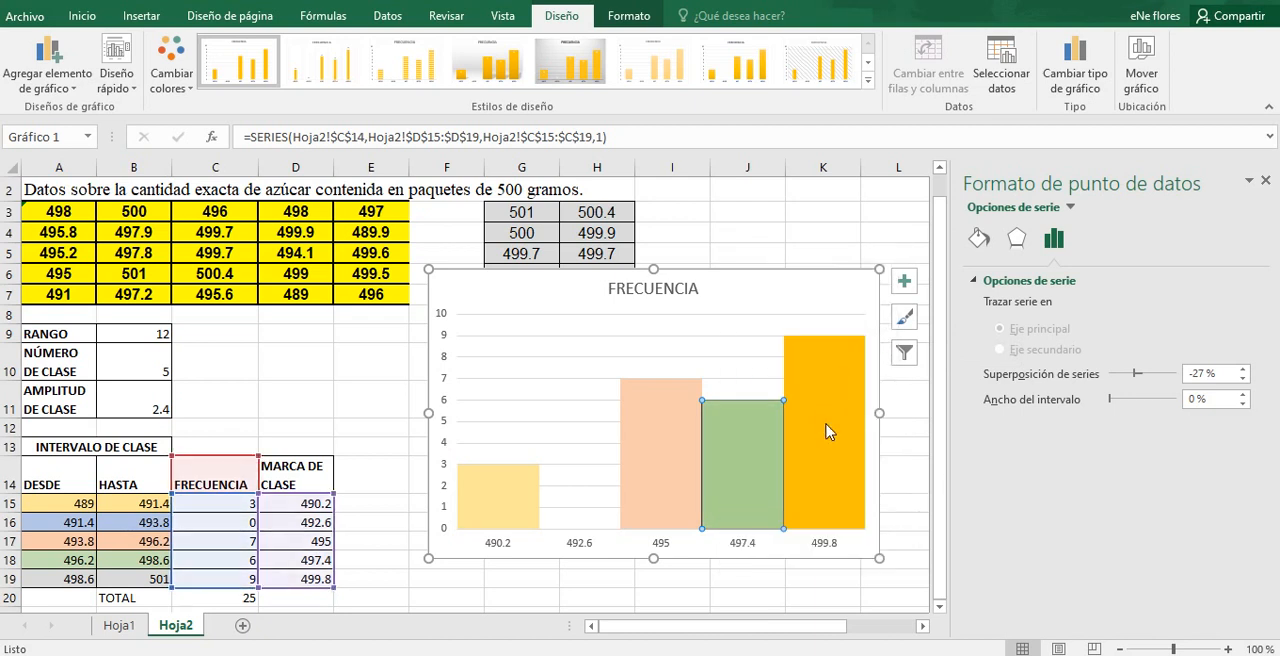
pyautogui.click(826, 430)
pyautogui.rightClick(826, 430)
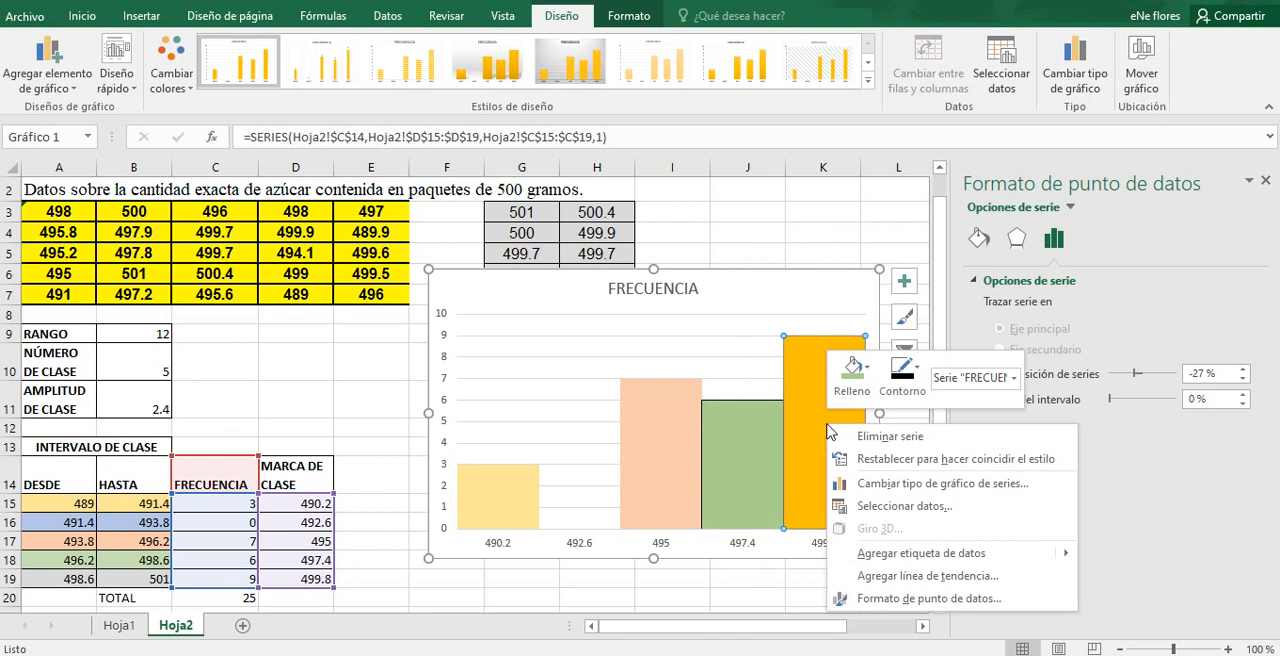
pyautogui.click(853, 372)
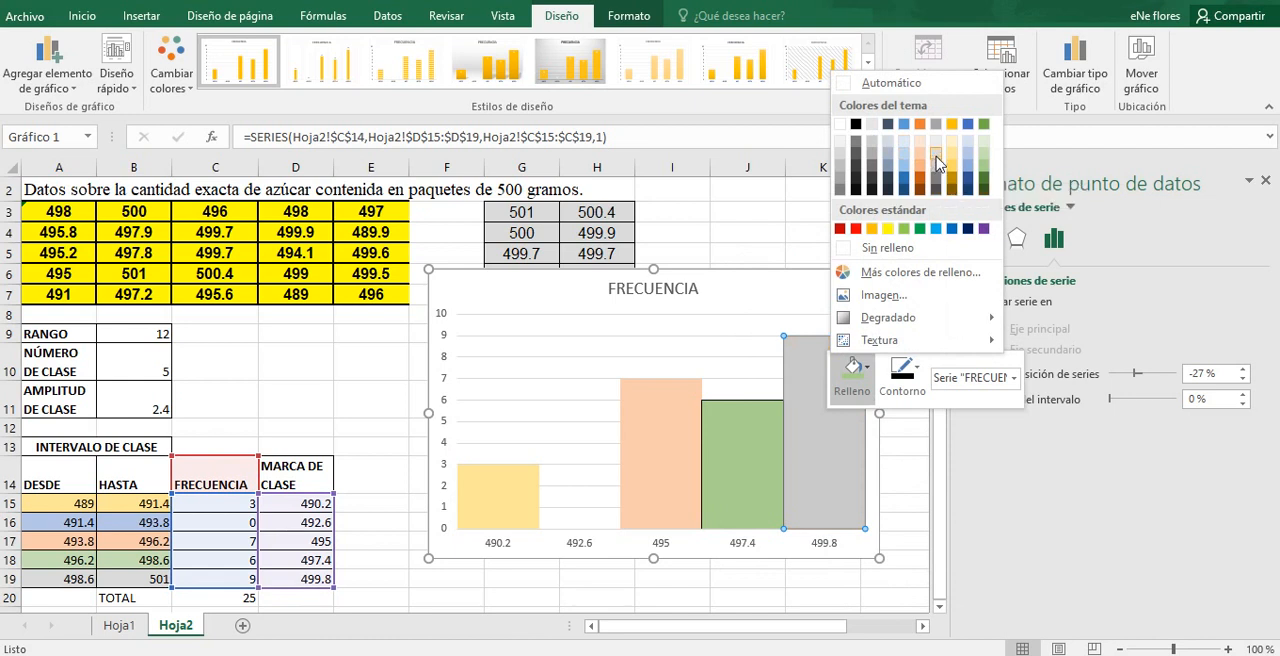
pyautogui.click(872, 148)
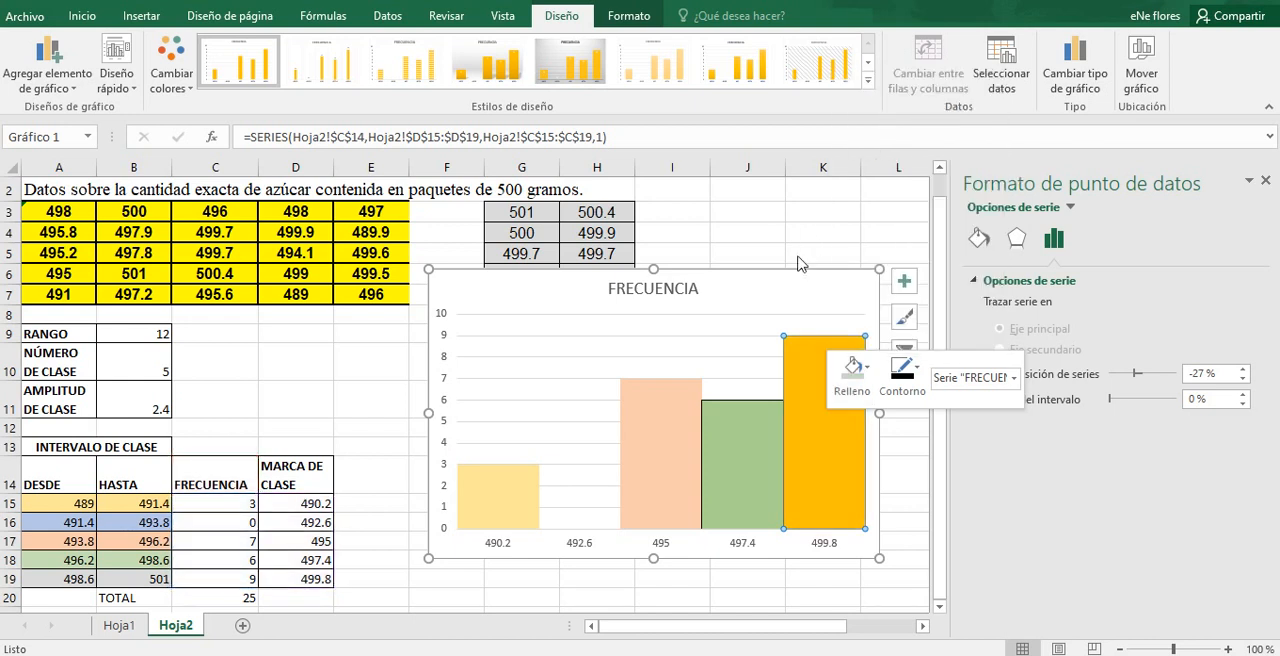
pyautogui.click(790, 301)
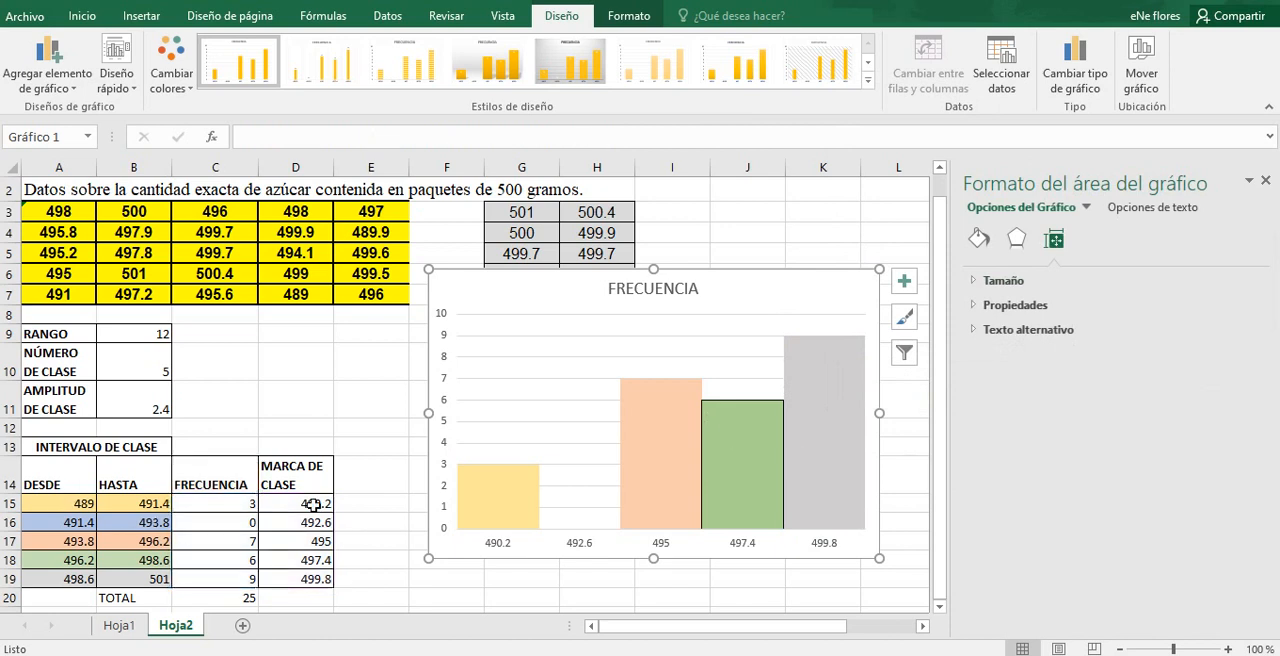
pyautogui.click(581, 545)
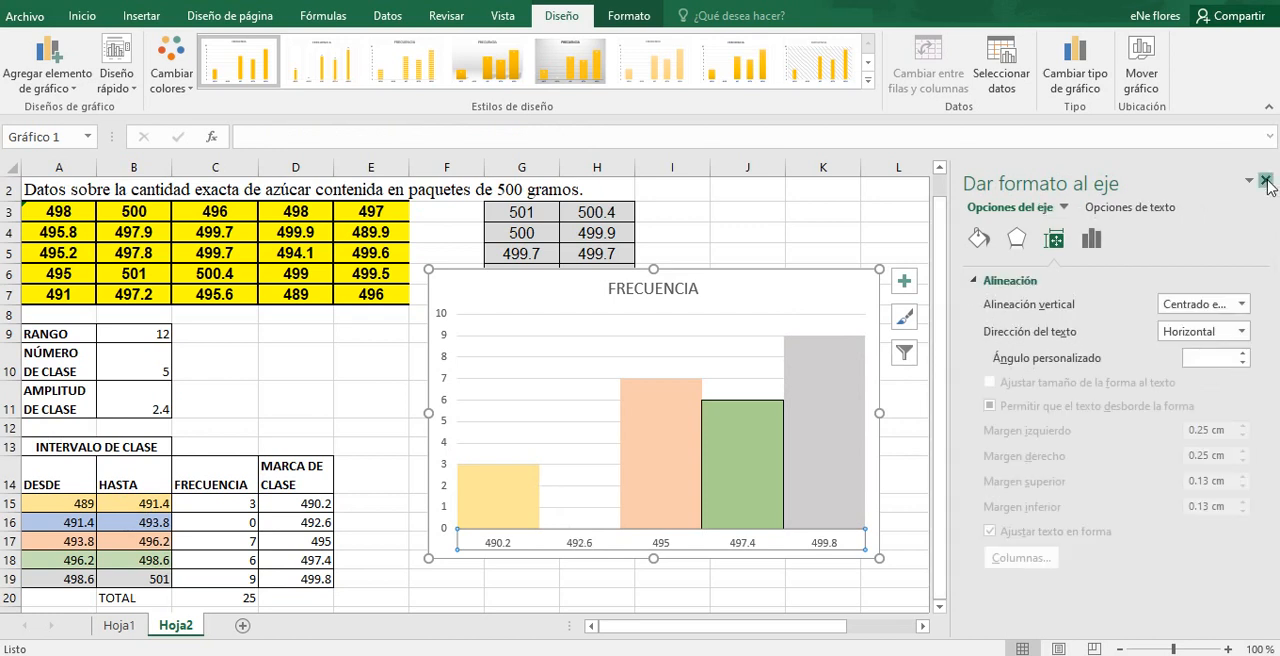
pyautogui.click(1265, 181)
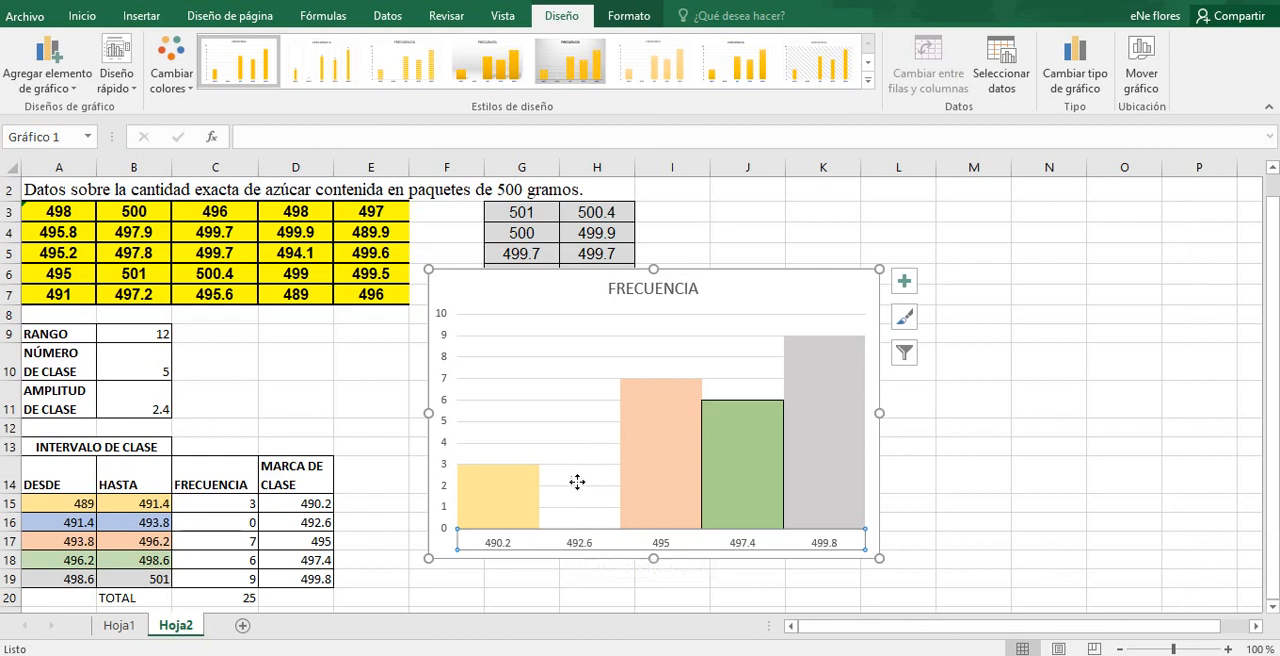
pyautogui.doubleClick(587, 548)
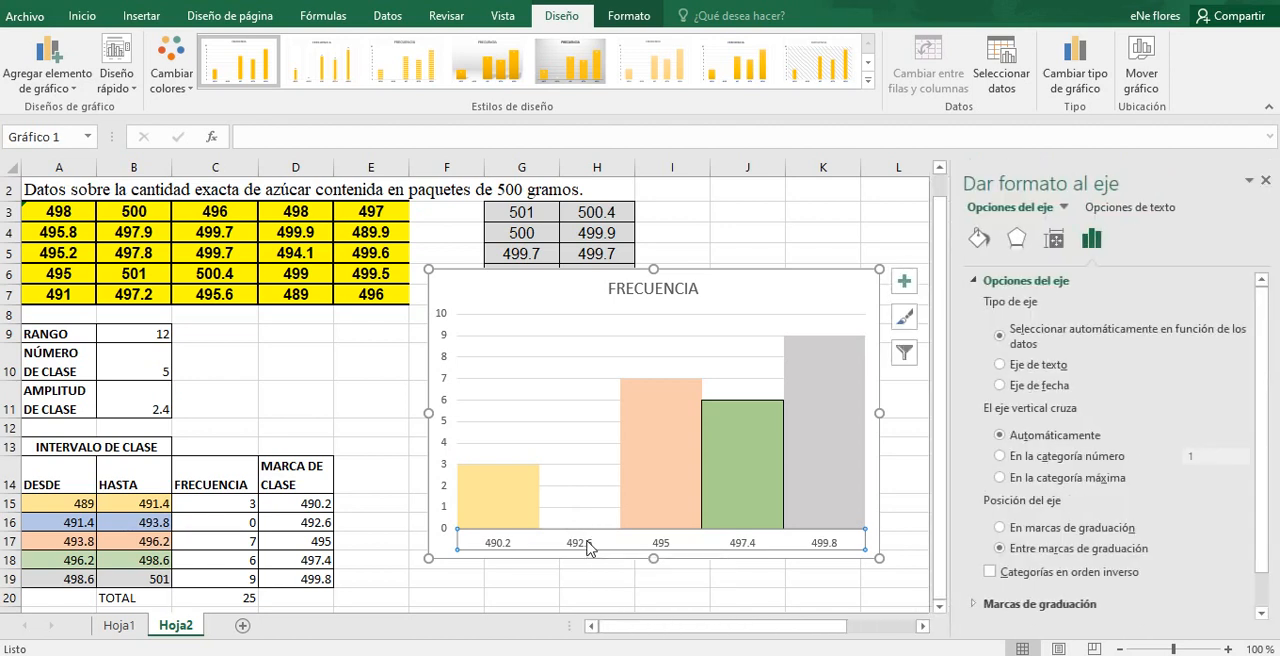
pyautogui.click(1266, 181)
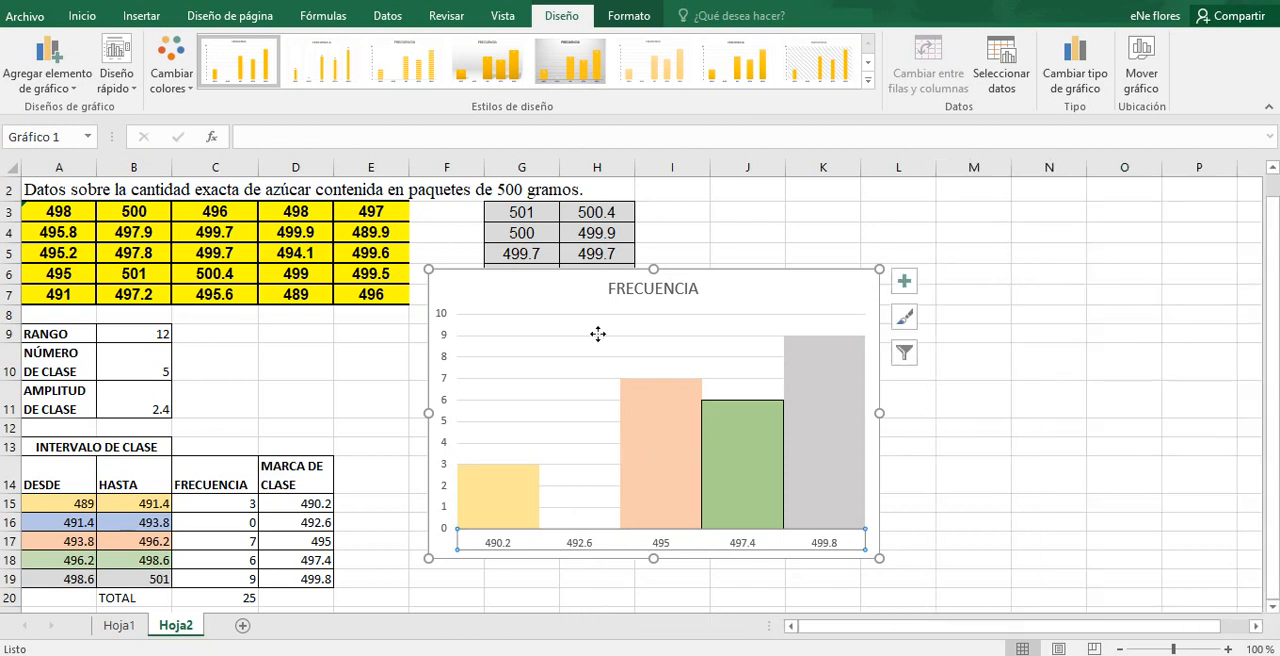
pyautogui.click(1030, 392)
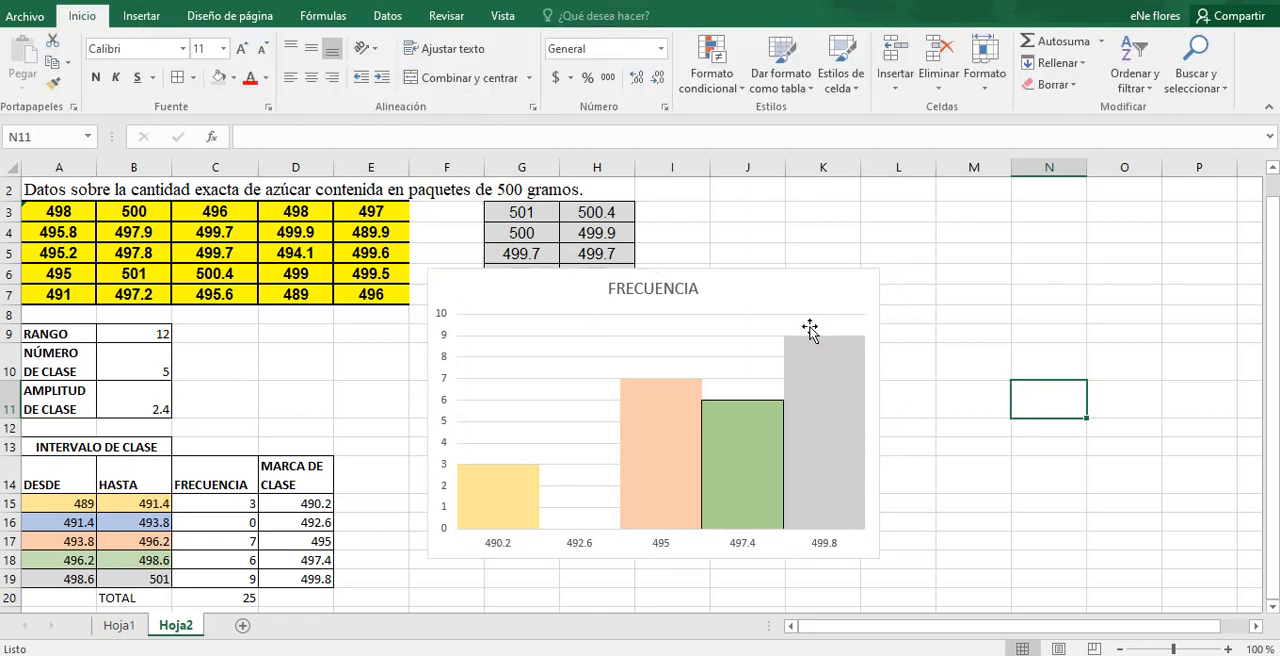
# Step: Exclude the 492.6 category from the chart's source data so its empty column is dropped from the histogram
pyautogui.click(768, 304)
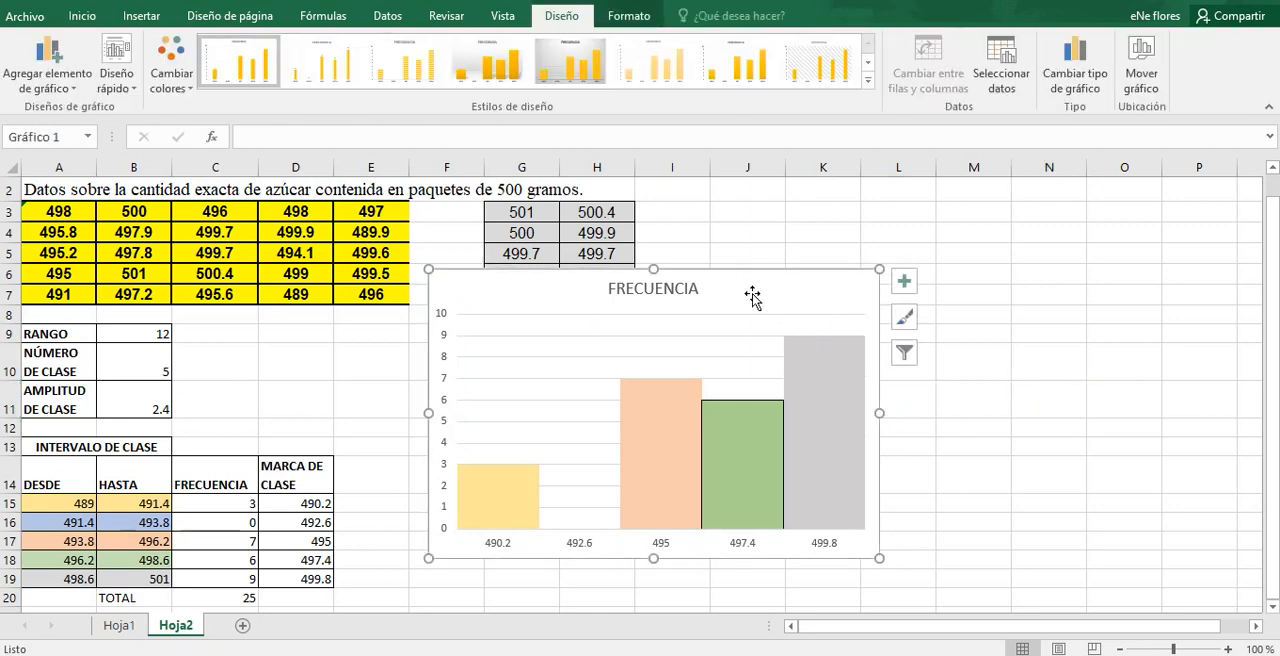
pyautogui.click(1018, 84)
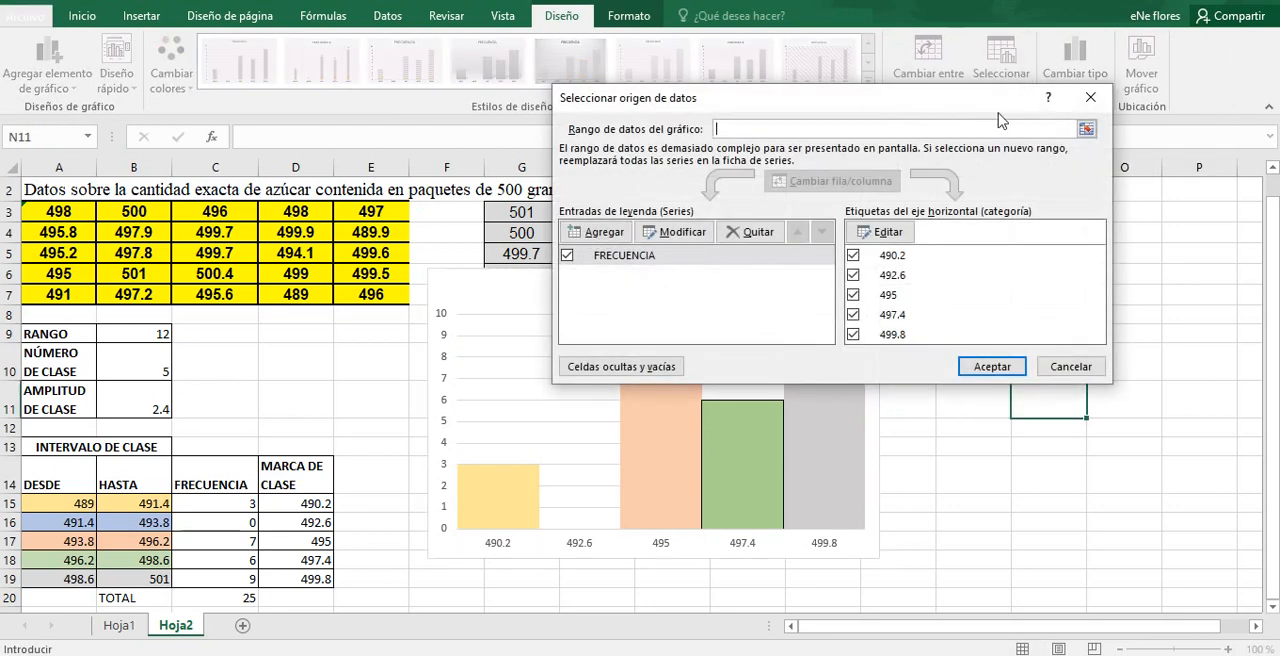
pyautogui.click(853, 280)
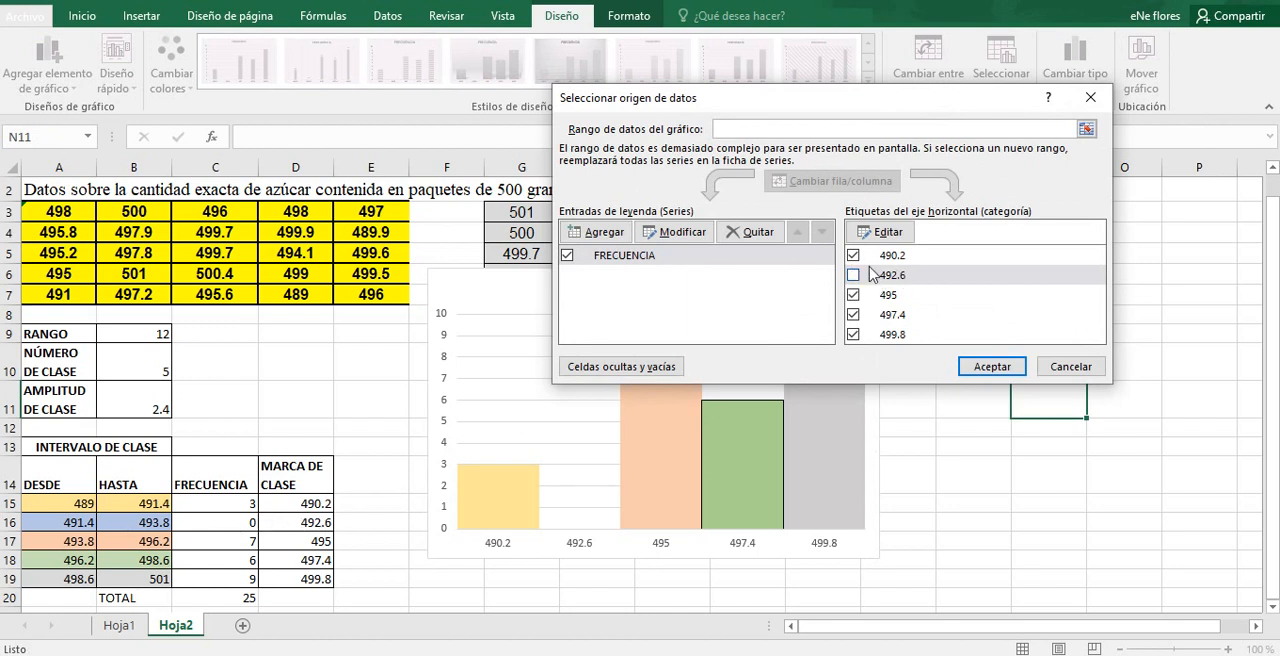
pyautogui.click(992, 368)
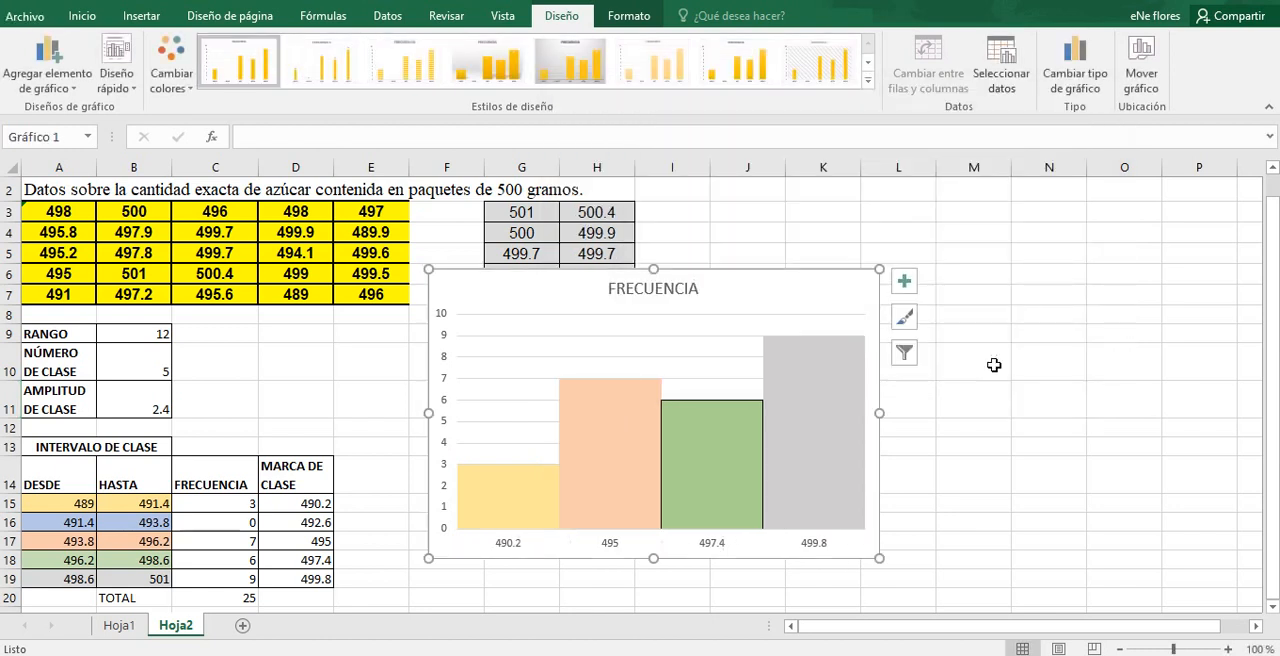
# Step: Remove the black outline from the 497.4 bar and close the formatting pane
pyautogui.click(755, 456)
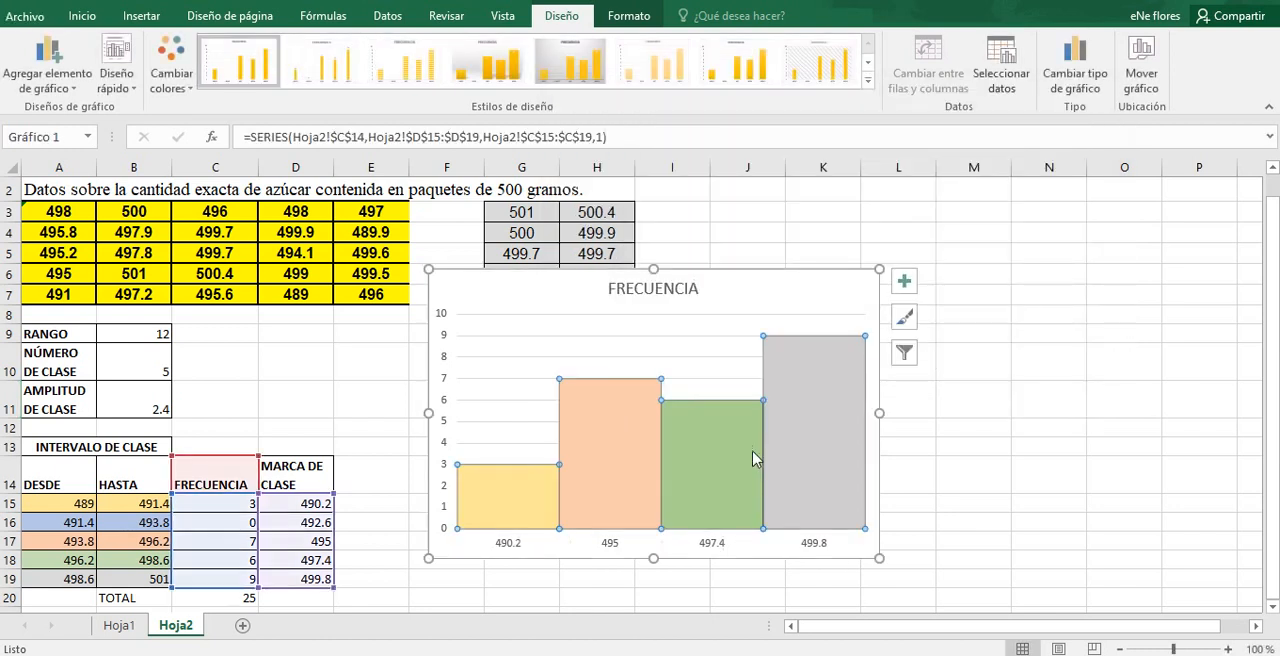
pyautogui.click(755, 458)
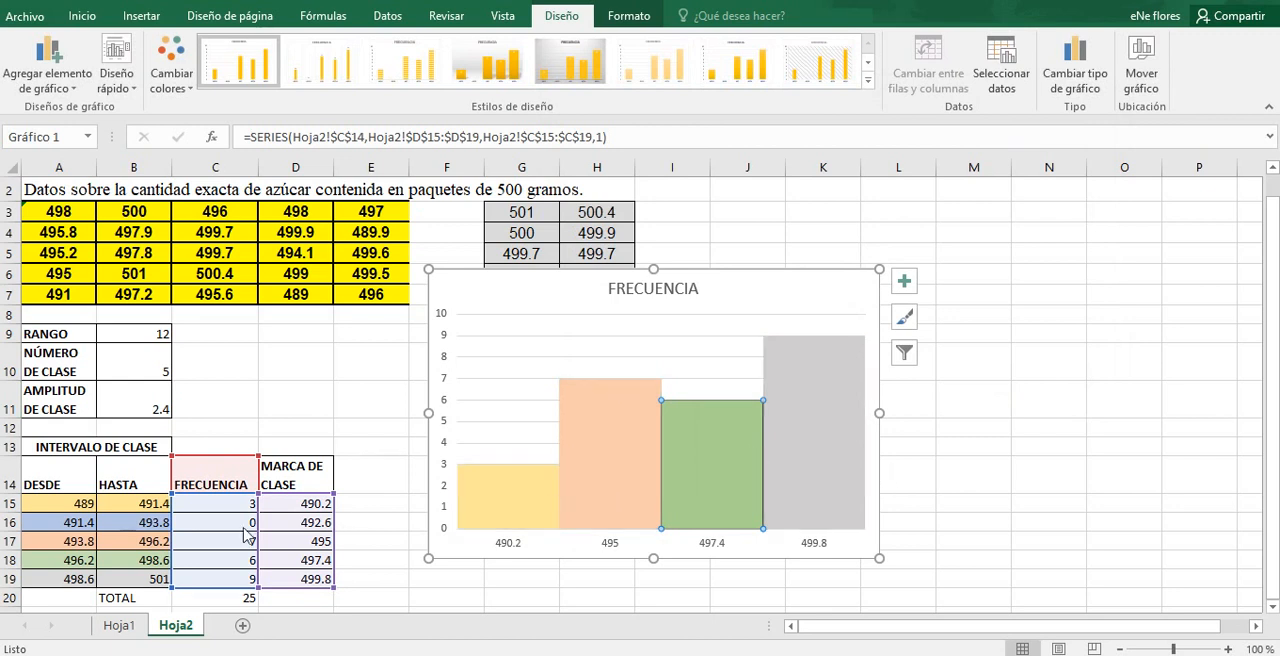
pyautogui.click(288, 527)
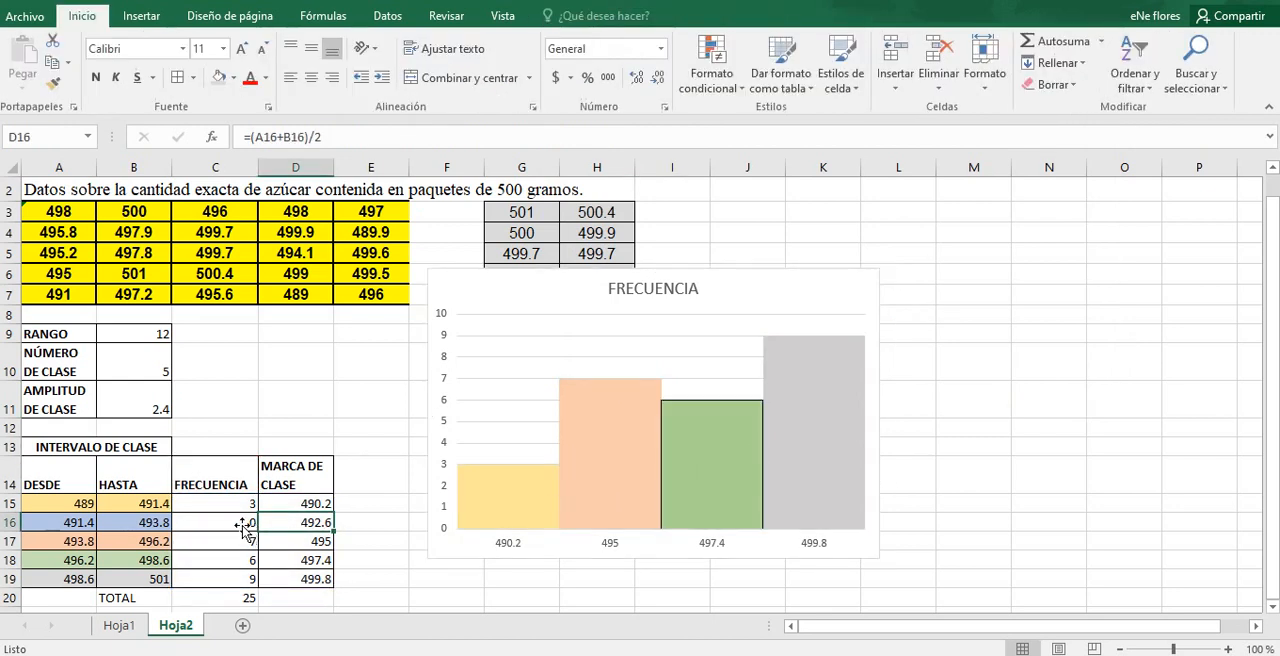
pyautogui.click(734, 437)
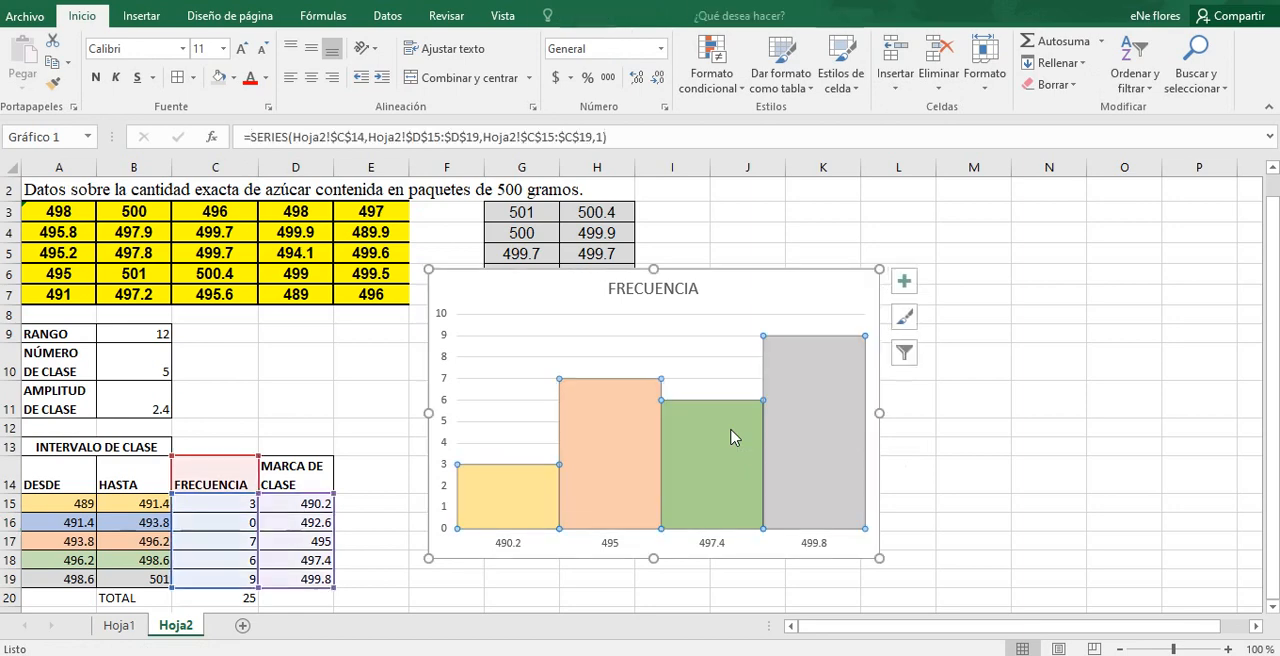
pyautogui.doubleClick(731, 437)
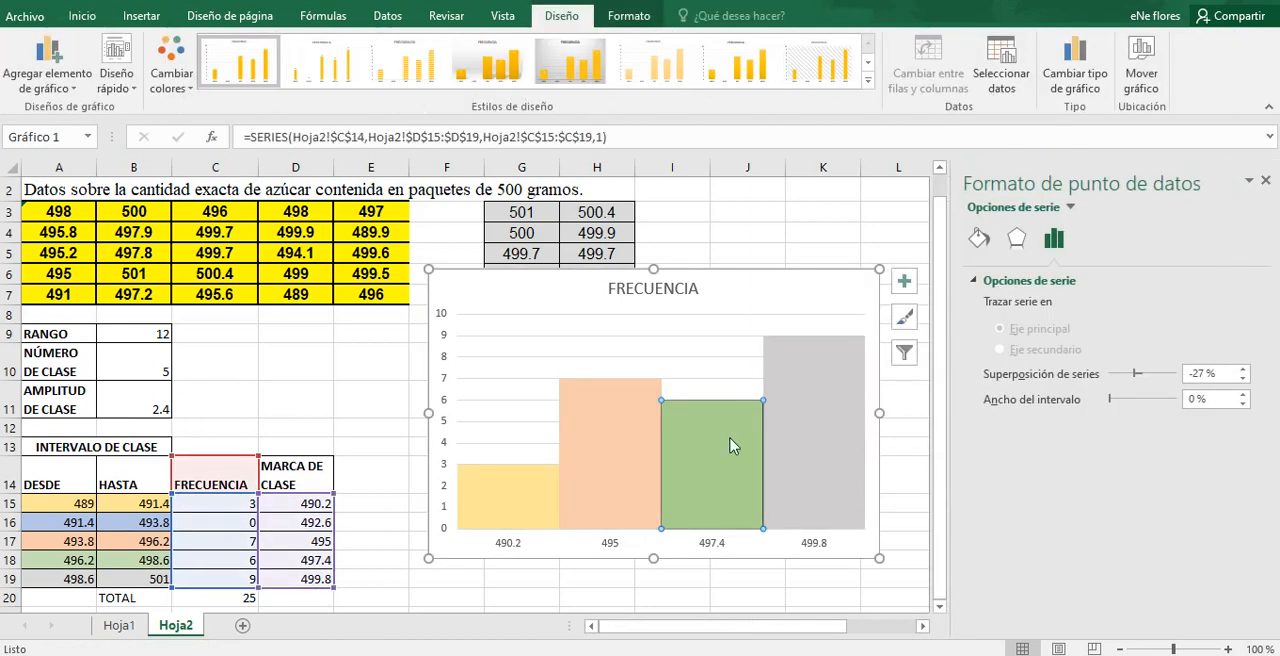
pyautogui.rightClick(731, 446)
pyautogui.click(806, 386)
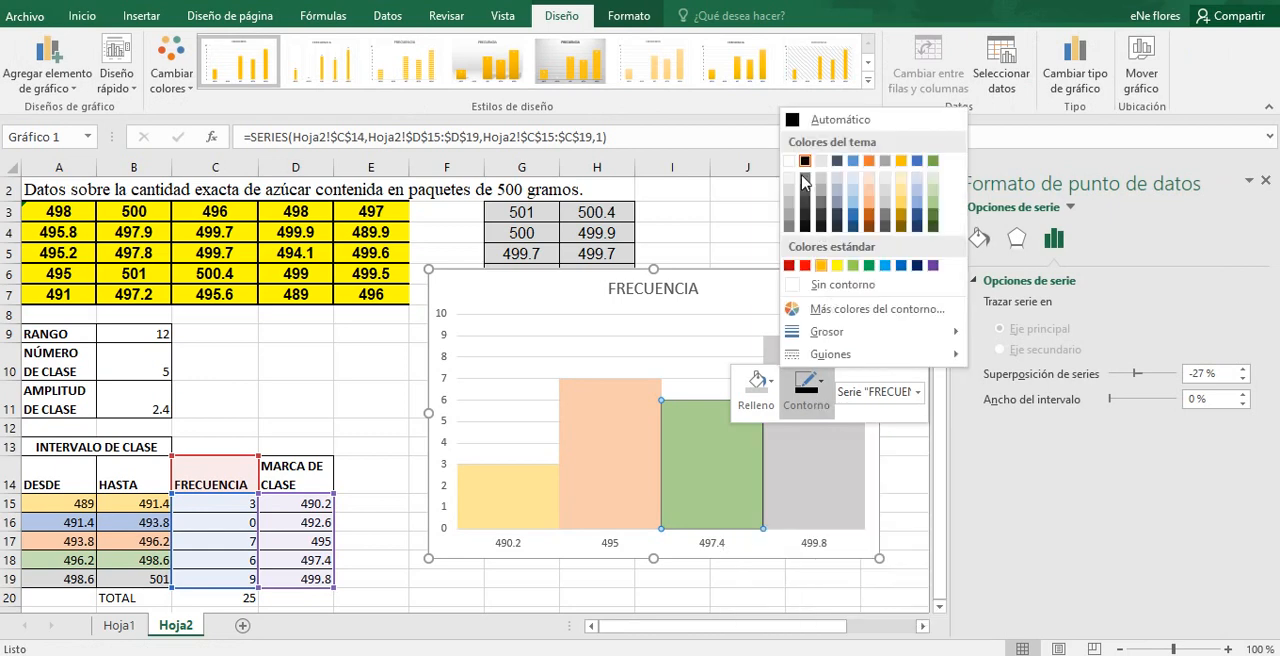
pyautogui.click(804, 162)
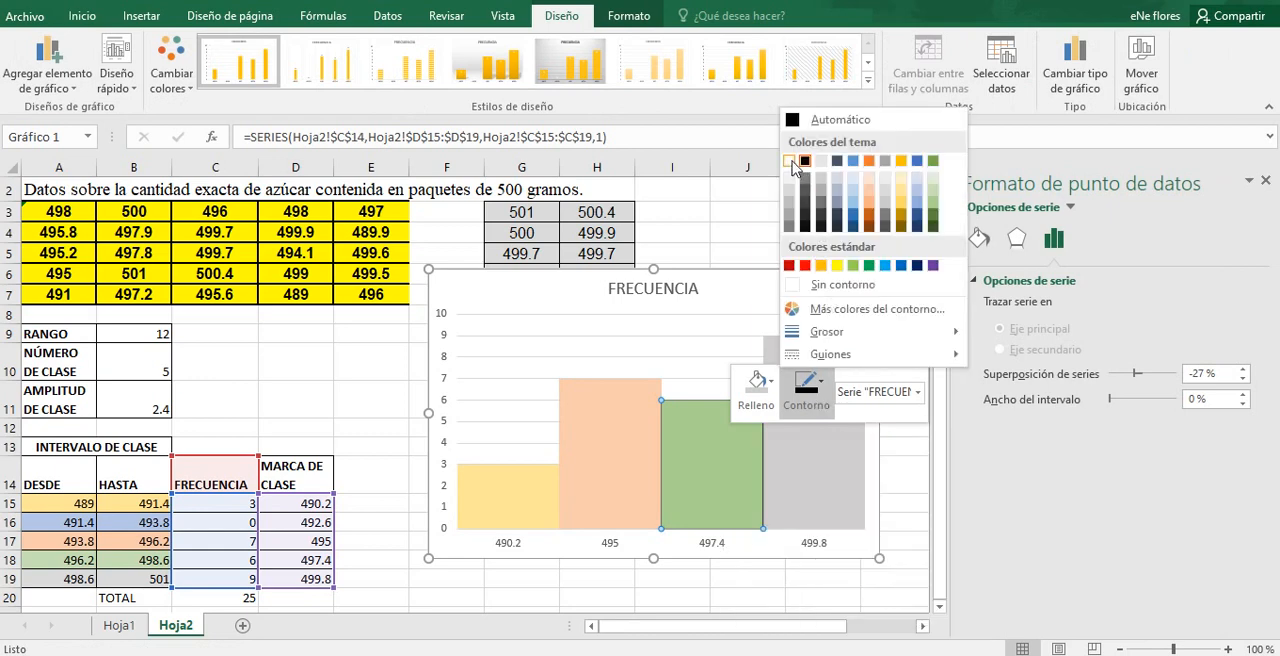
pyautogui.click(750, 242)
pyautogui.click(1267, 180)
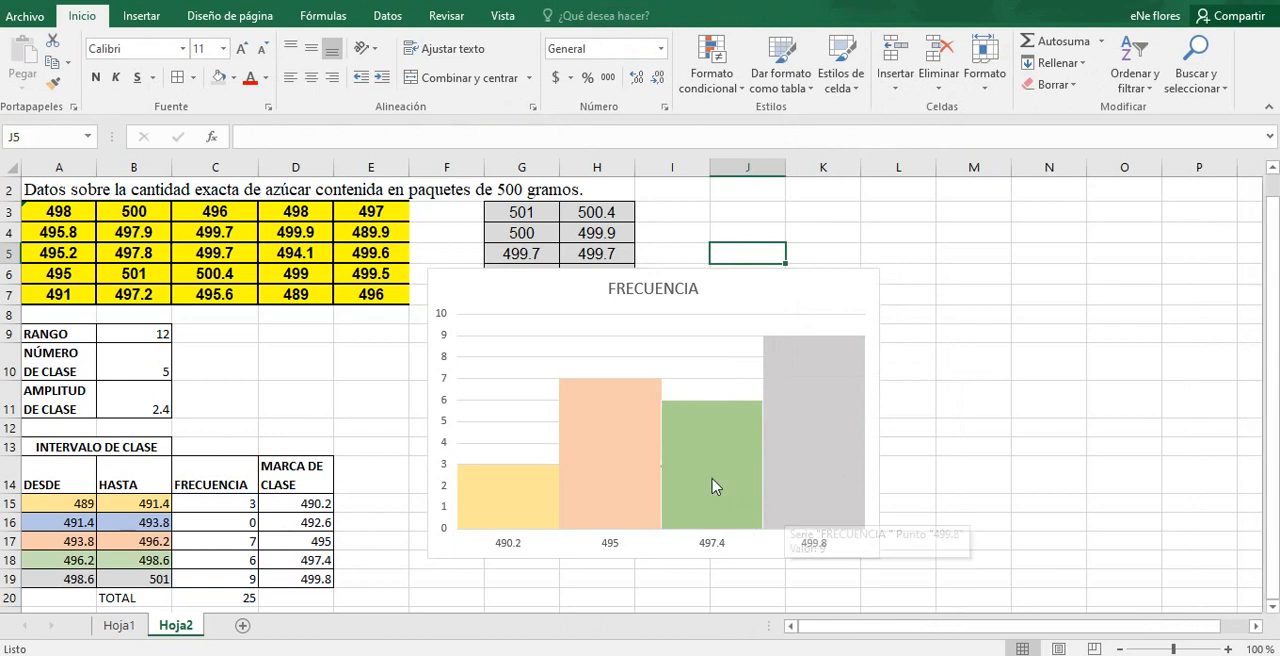
# Step: Add axis titles to both axes of the histogram
pyautogui.moveTo(587, 425)
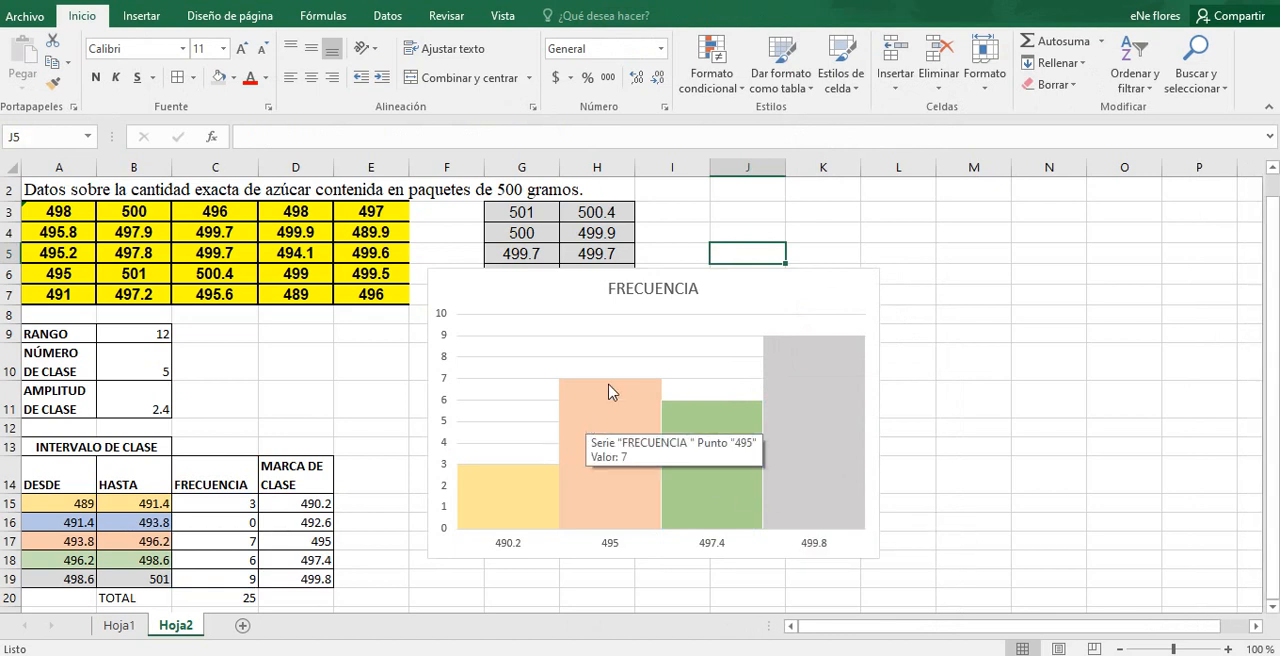
pyautogui.click(873, 288)
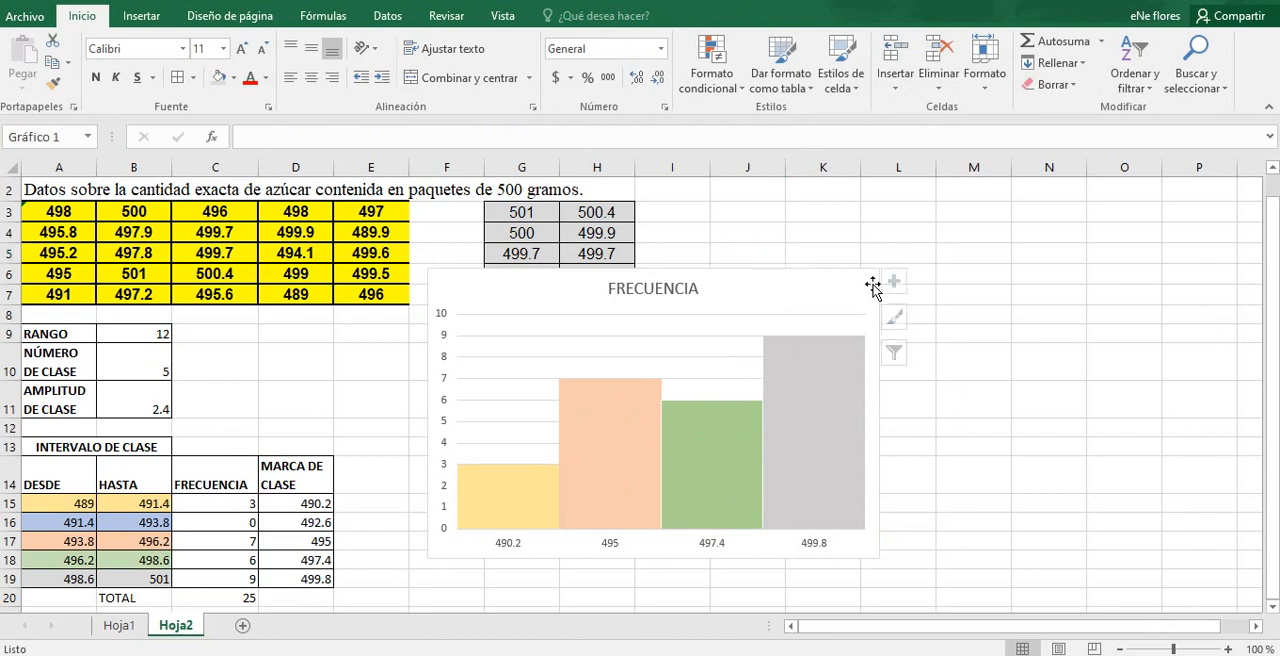
pyautogui.click(899, 287)
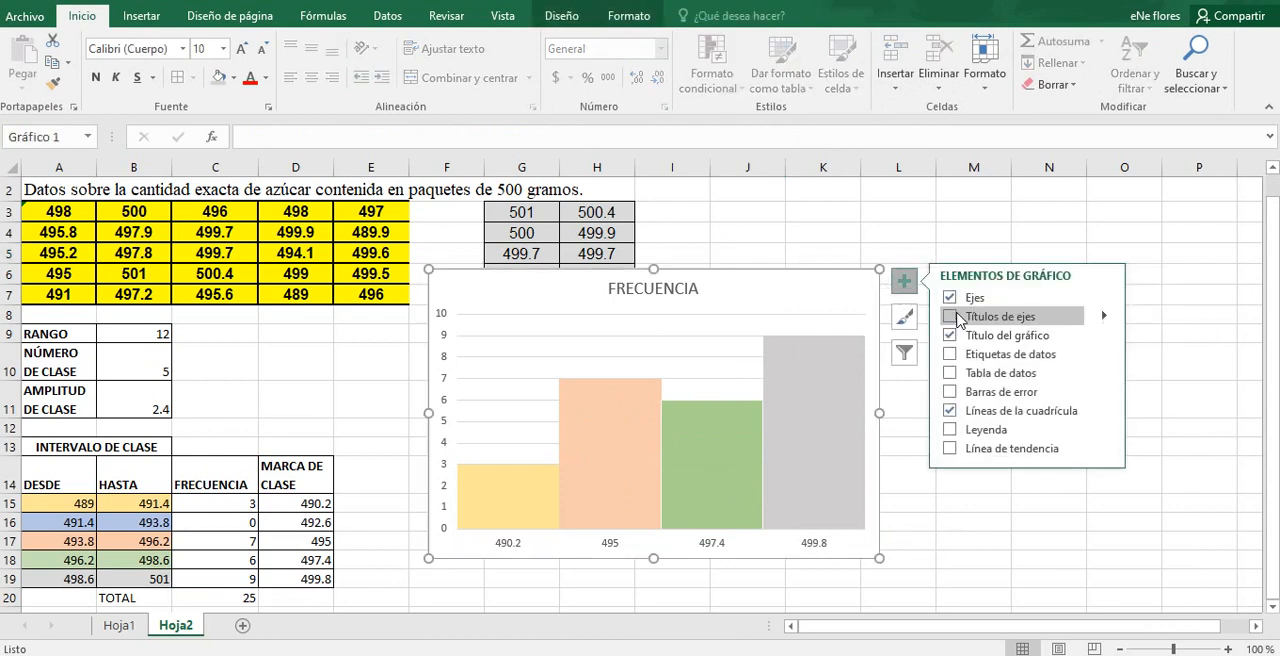
pyautogui.click(950, 318)
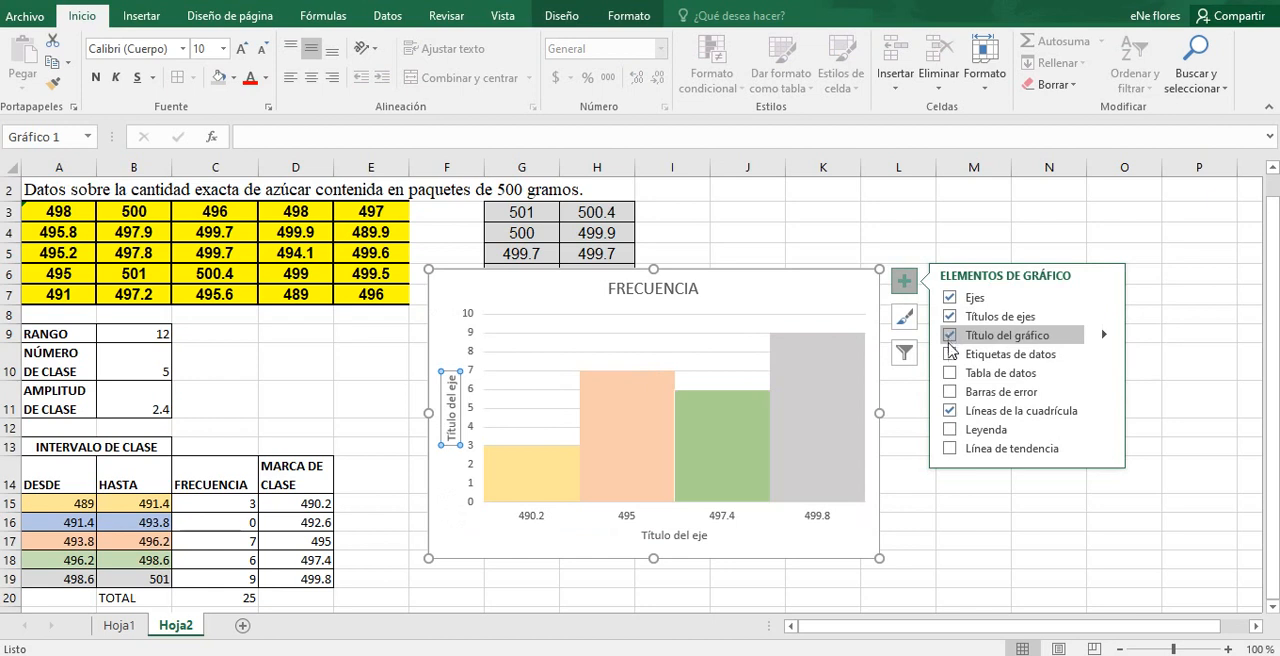
# Step: Try data labels and a legend on the histogram, then delete the legend and close the formatting pane
pyautogui.click(950, 354)
pyautogui.click(950, 354)
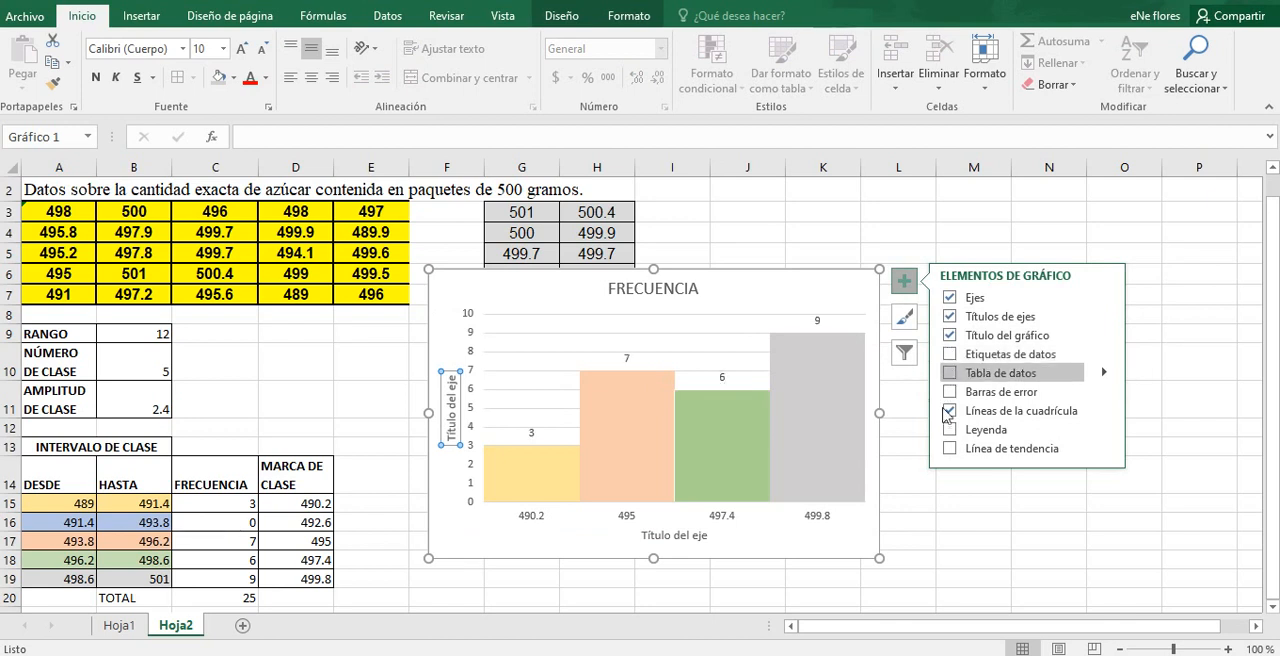
pyautogui.click(949, 430)
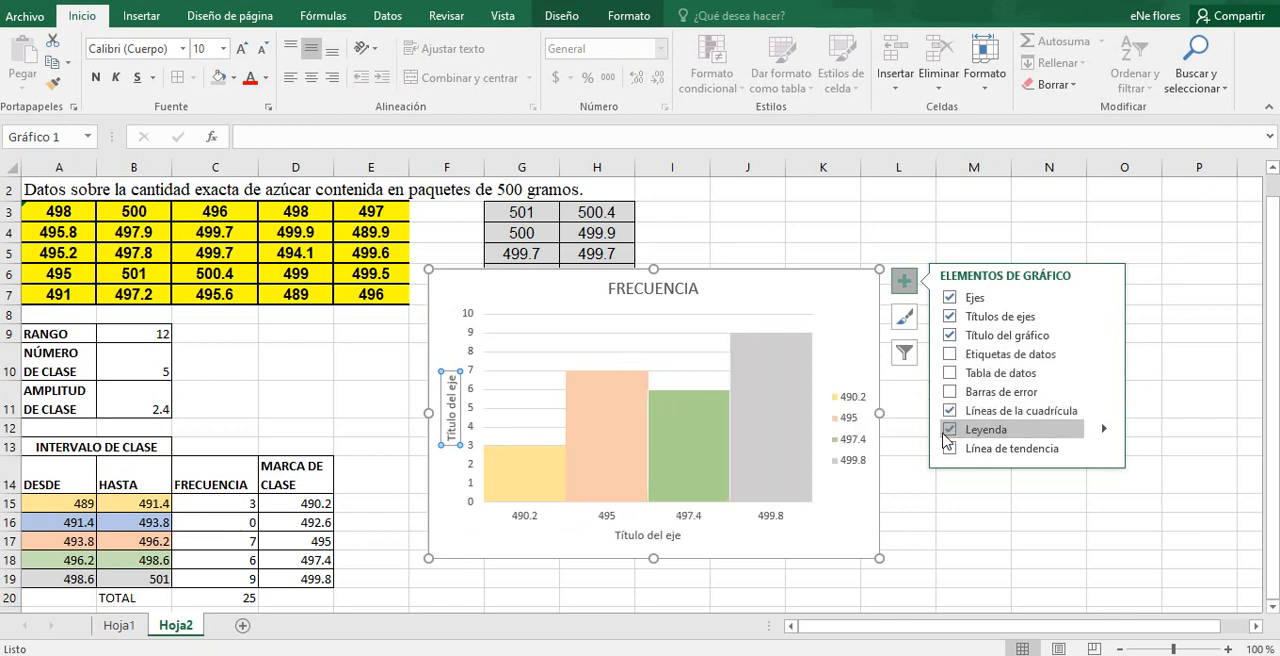
pyautogui.doubleClick(858, 402)
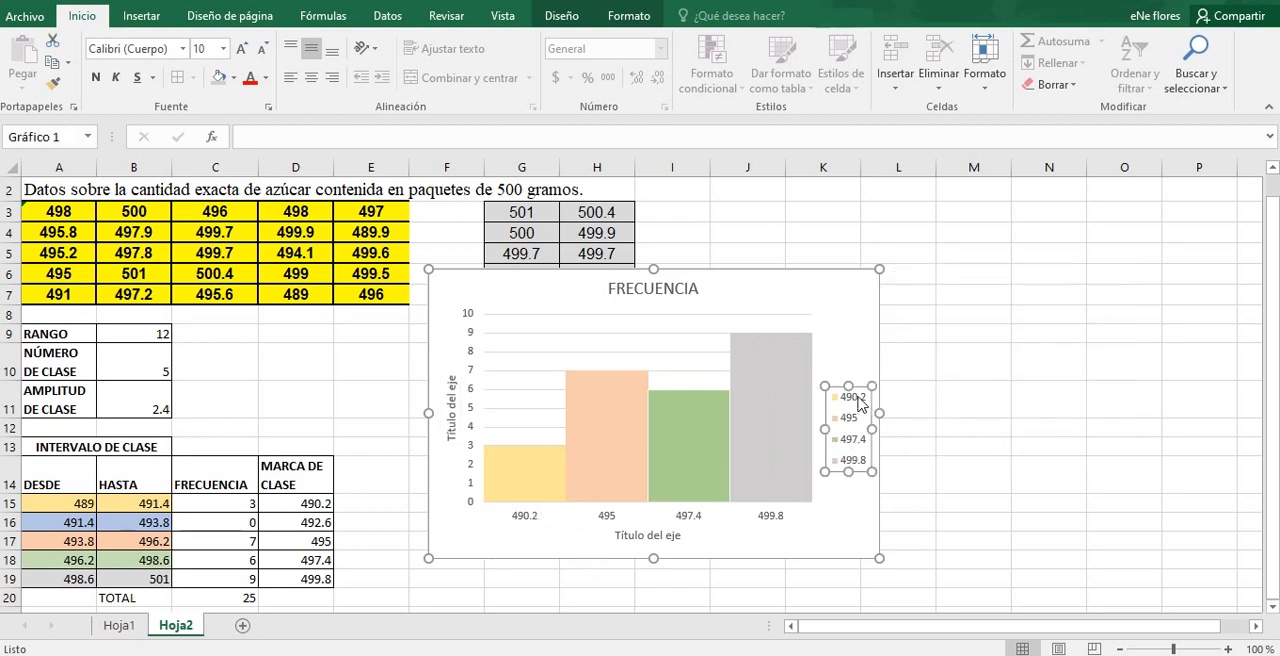
pyautogui.click(858, 402)
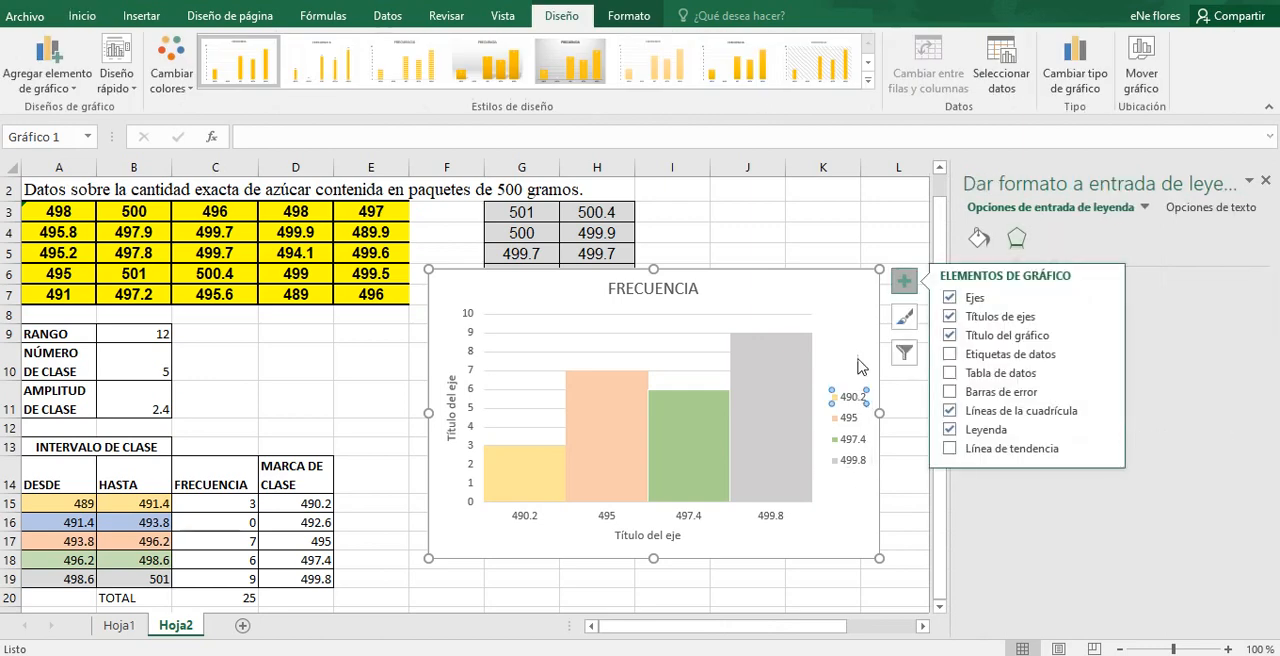
pyautogui.click(860, 367)
pyautogui.click(848, 400)
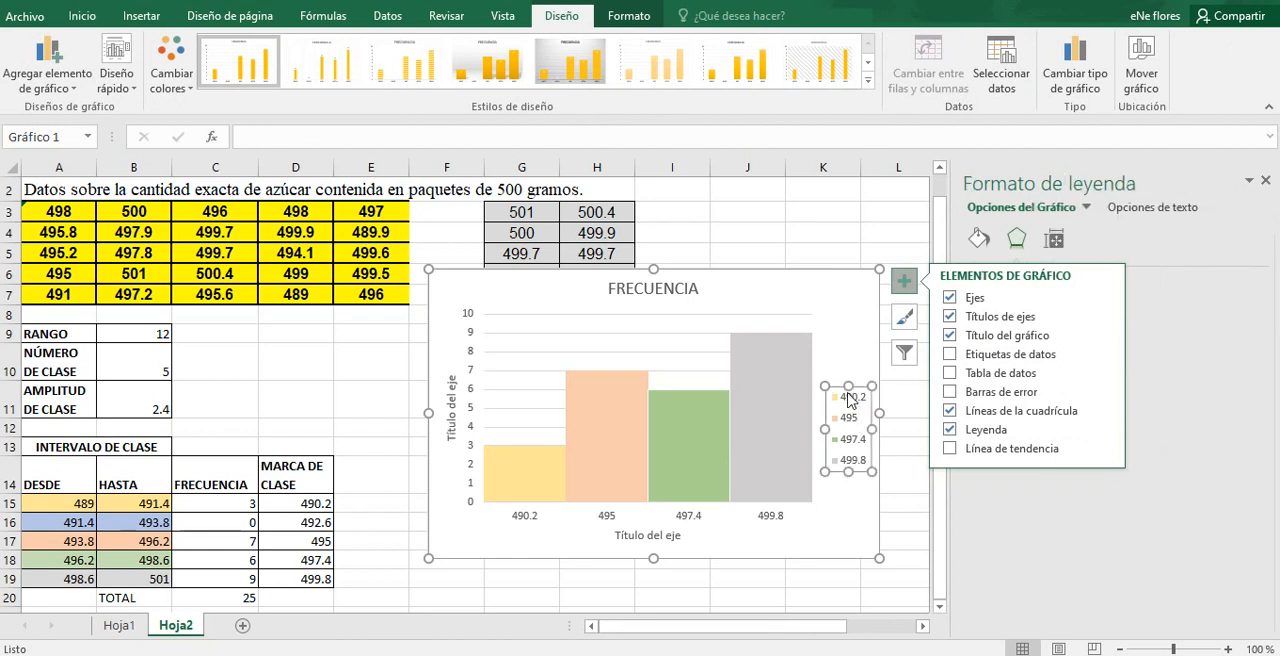
pyautogui.press('Delete')
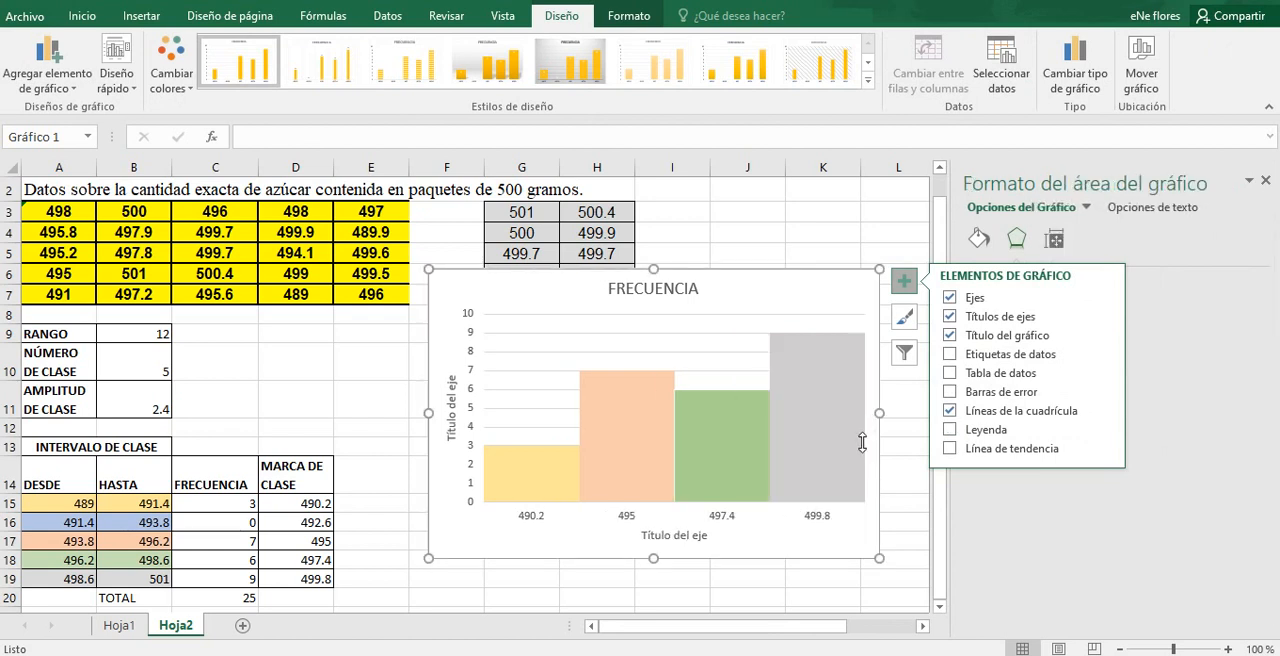
pyautogui.click(815, 257)
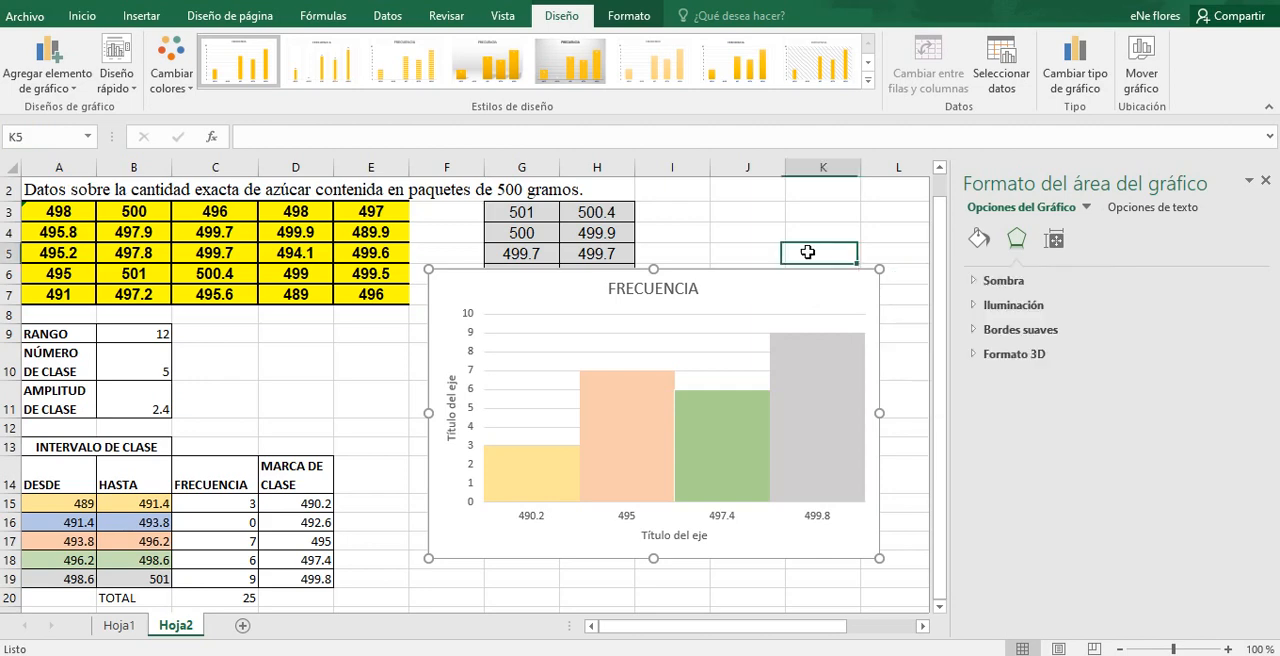
pyautogui.click(1265, 182)
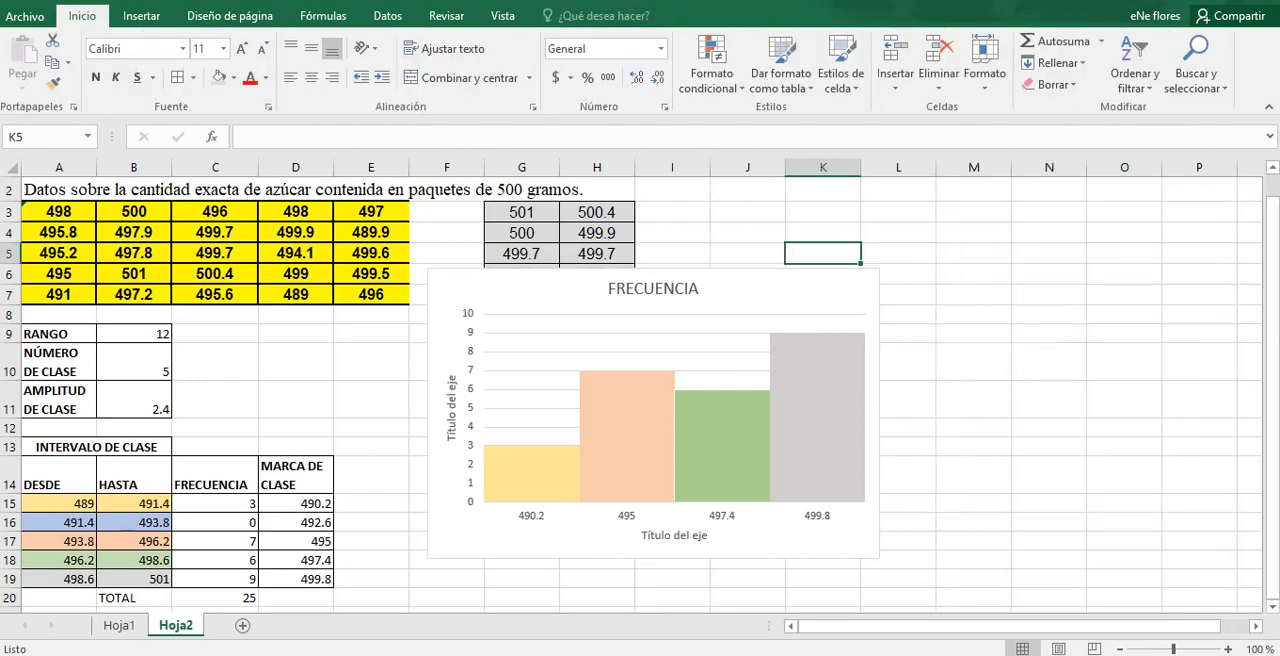
# Step: Replace the histogram's chart title with GRAMOS DE AZUCAR
pyautogui.moveTo(1273, 260); pyautogui.dragTo(1271, 178)
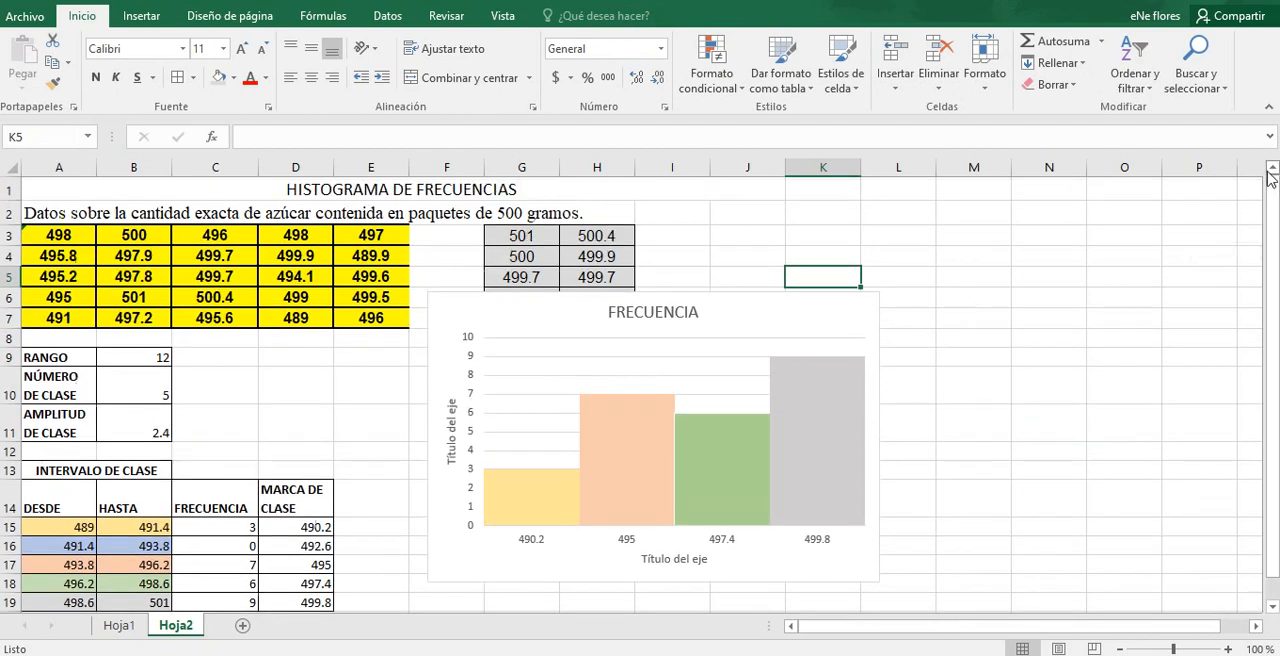
pyautogui.click(654, 308)
pyautogui.click(654, 308)
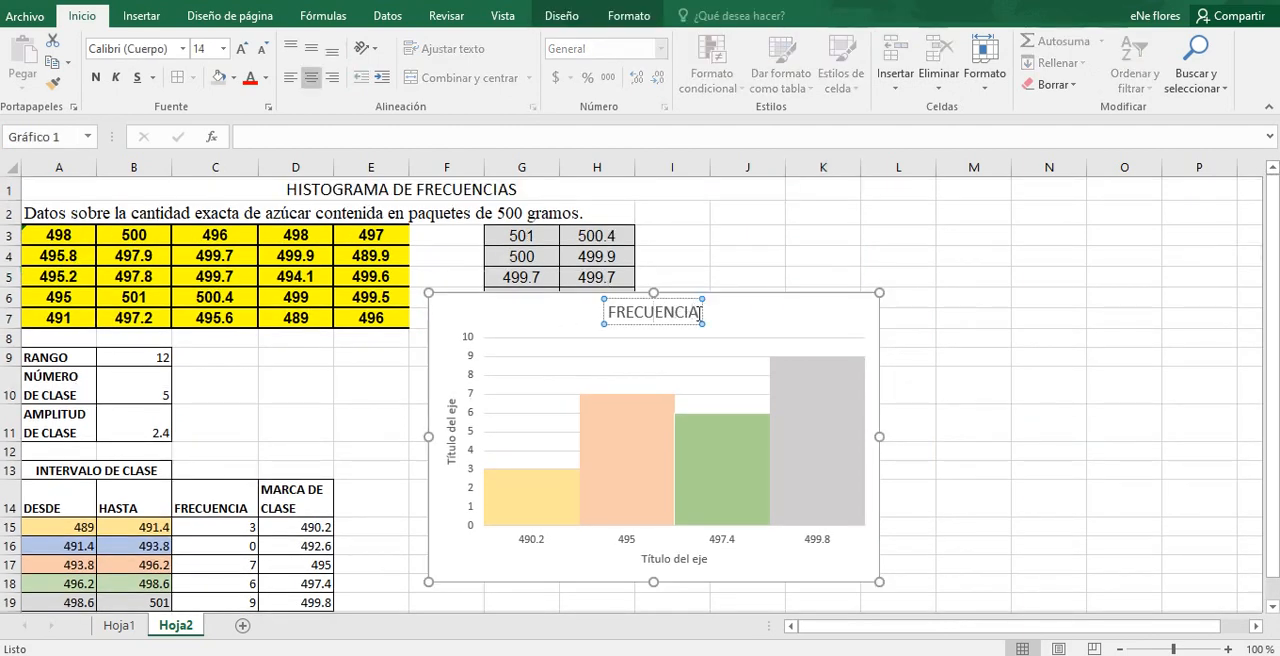
pyautogui.moveTo(700, 313); pyautogui.dragTo(608, 314)
pyautogui.press('Delete')
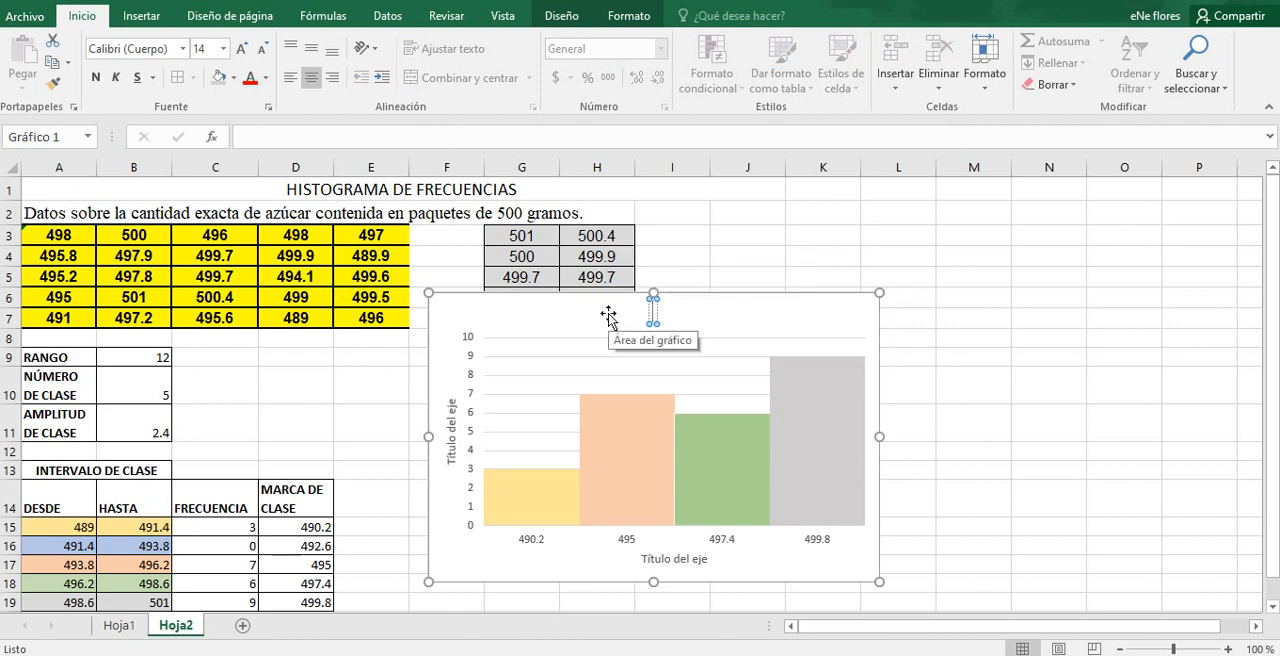
pyautogui.write('gRAMOS DE')
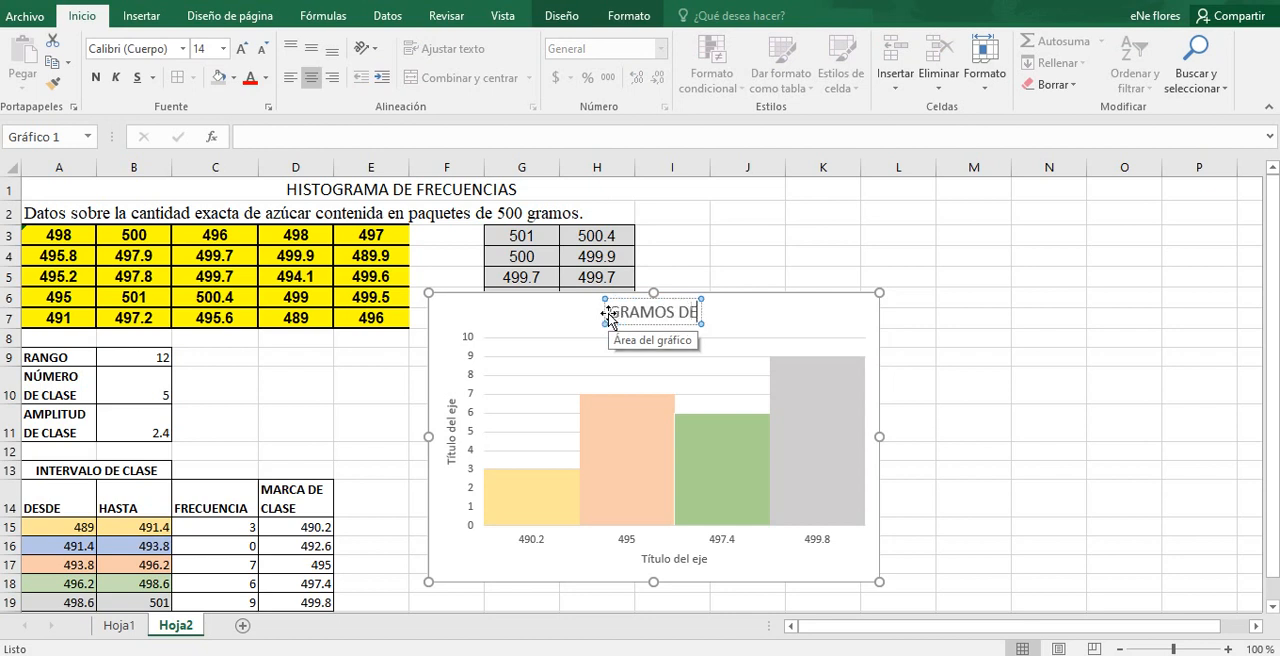
pyautogui.write(' AZUCAR')
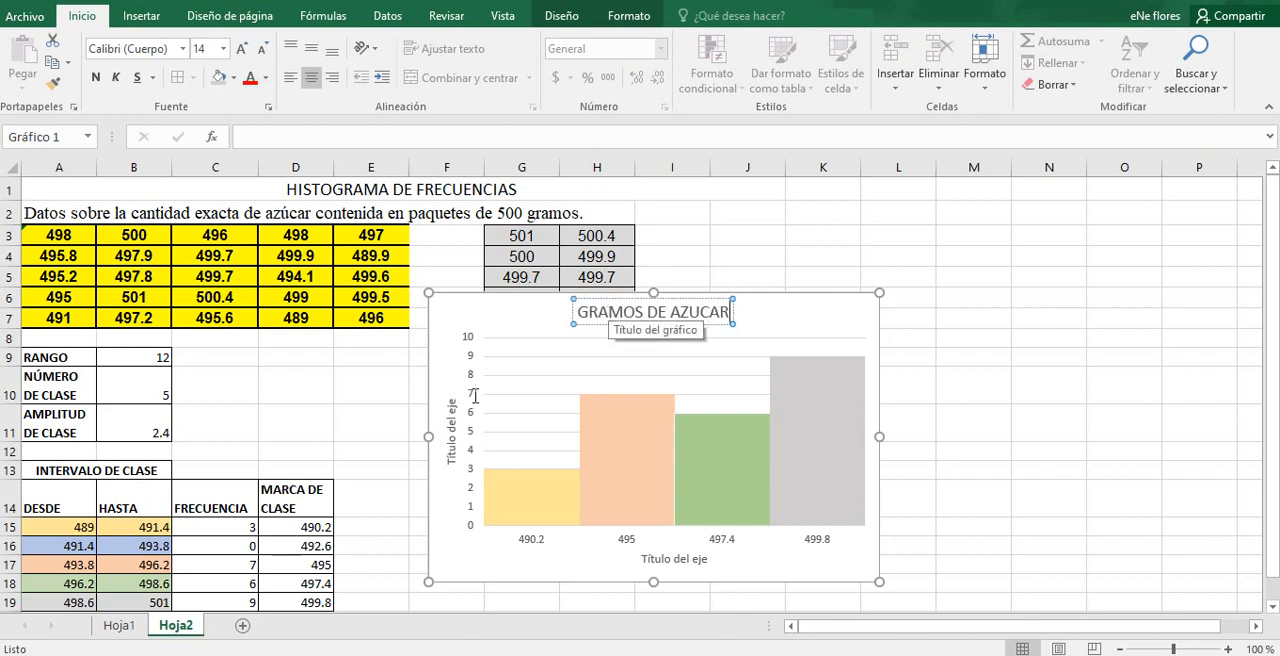
# Step: Replace the vertical axis title's placeholder text with FRECUENCIA
pyautogui.click(452, 430)
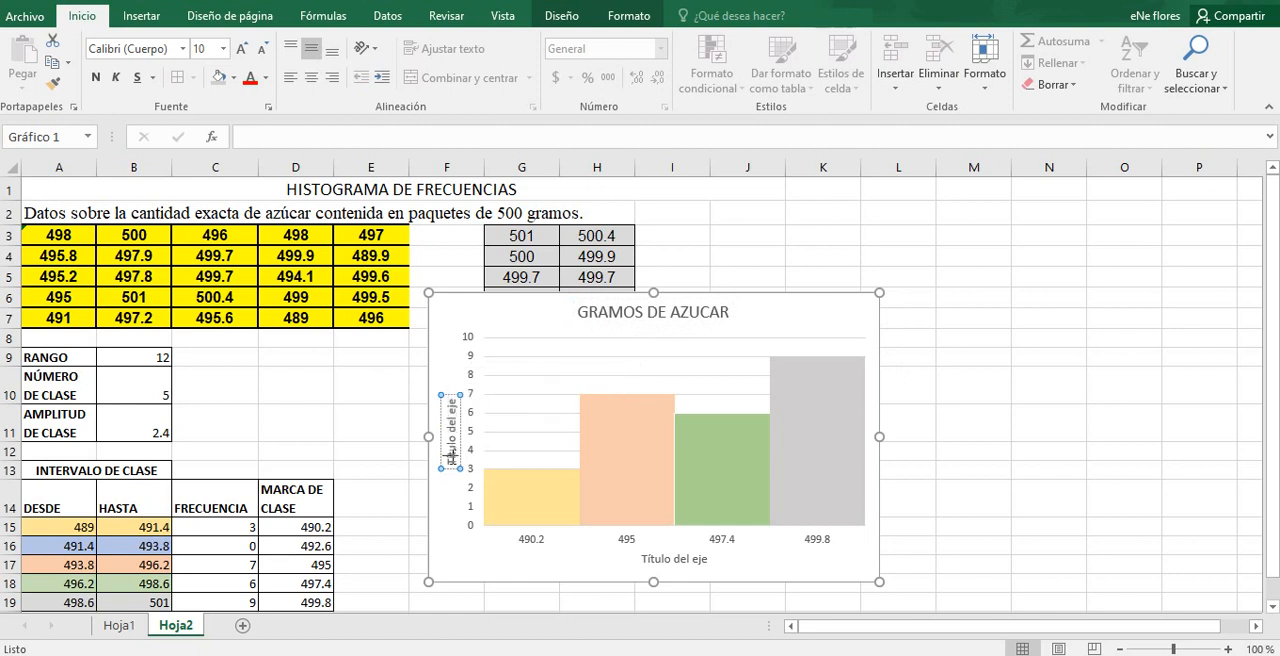
pyautogui.press('Delete')
pyautogui.press('Delete')
pyautogui.press('Delete')
pyautogui.press('Delete')
pyautogui.press('Delete')
pyautogui.press('Delete')
pyautogui.press('Delete')
pyautogui.press('Delete')
pyautogui.press('Delete')
pyautogui.press('Delete')
pyautogui.press('Delete')
pyautogui.press('Delete')
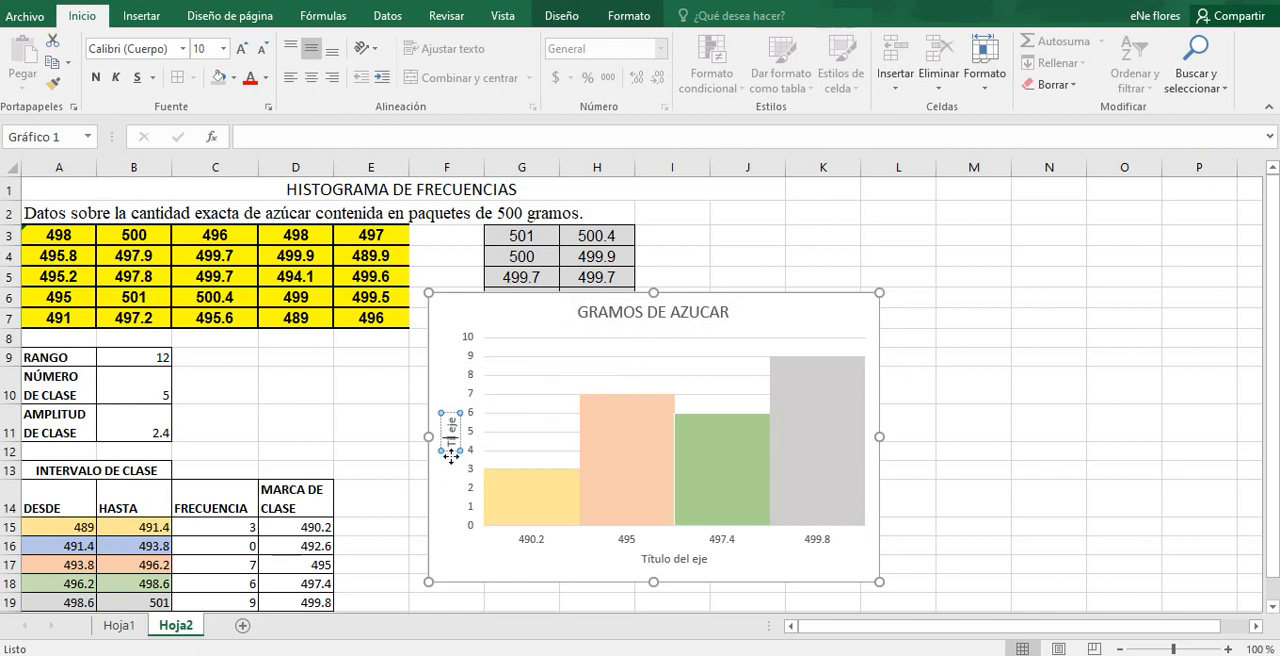
pyautogui.press('Delete')
pyautogui.press('Delete')
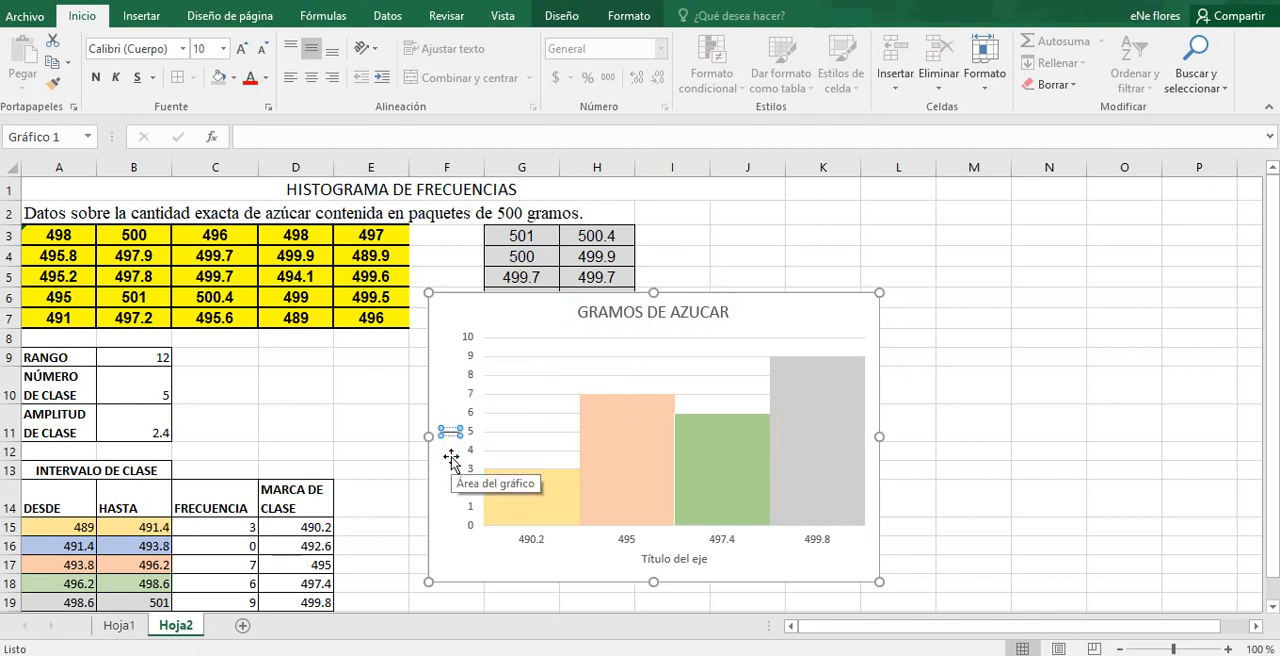
pyautogui.write('FRECUENCIA')
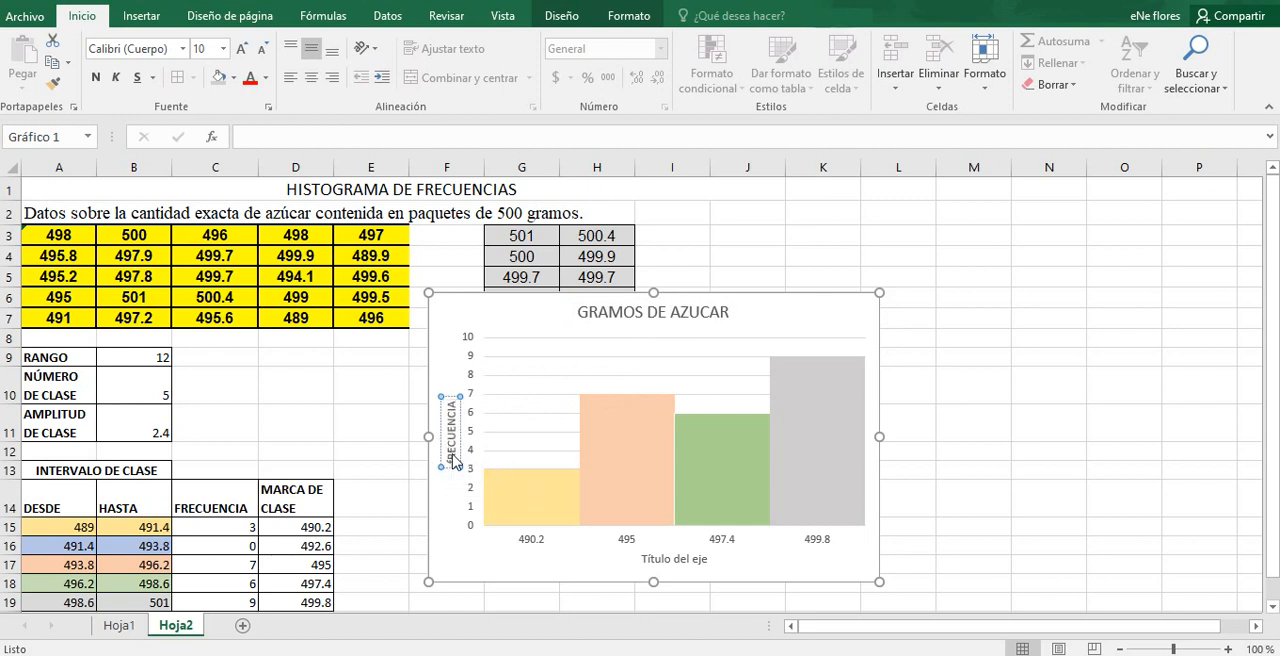
pyautogui.press('BackSpace')
pyautogui.press('BackSpace')
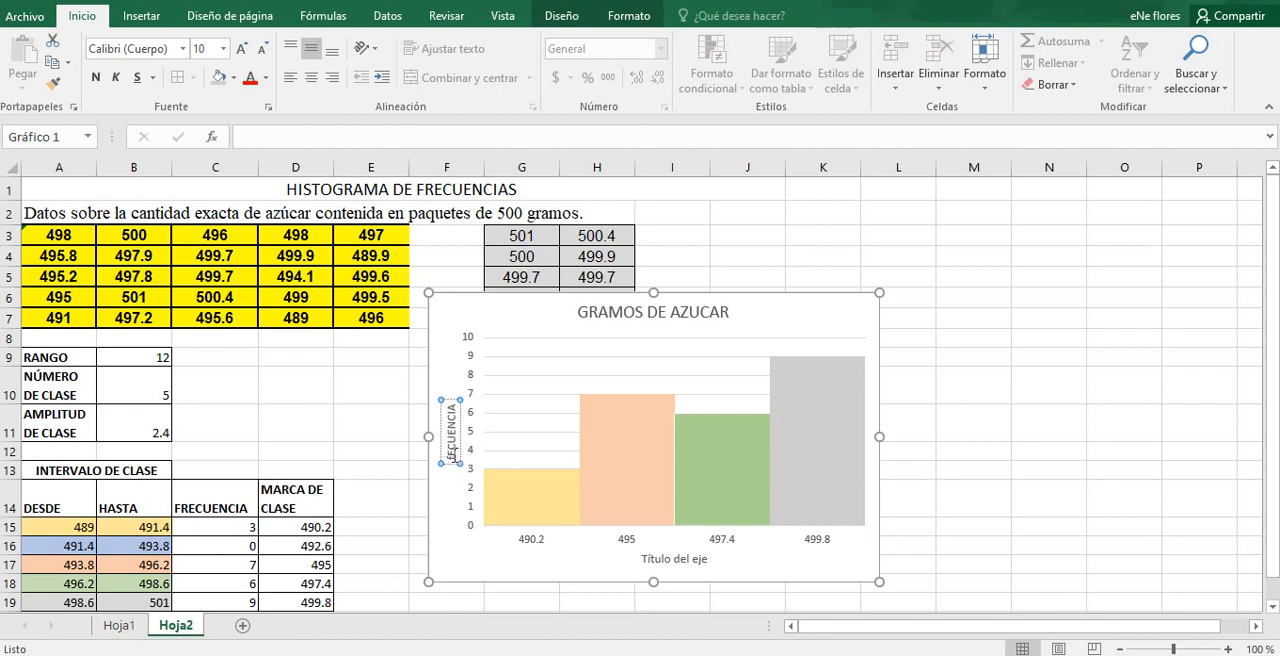
pyautogui.write('FR')
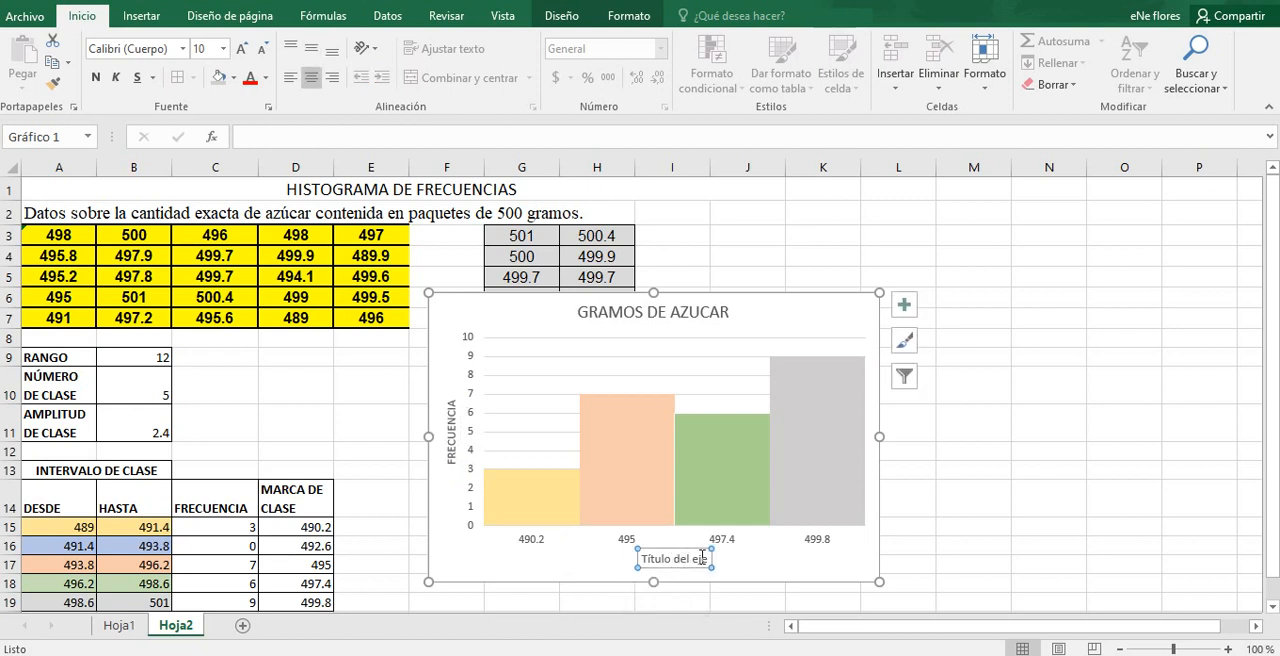
# Step: Replace the horizontal axis title's placeholder text with MARCA DE CLASE
pyautogui.moveTo(706, 559); pyautogui.dragTo(643, 558)
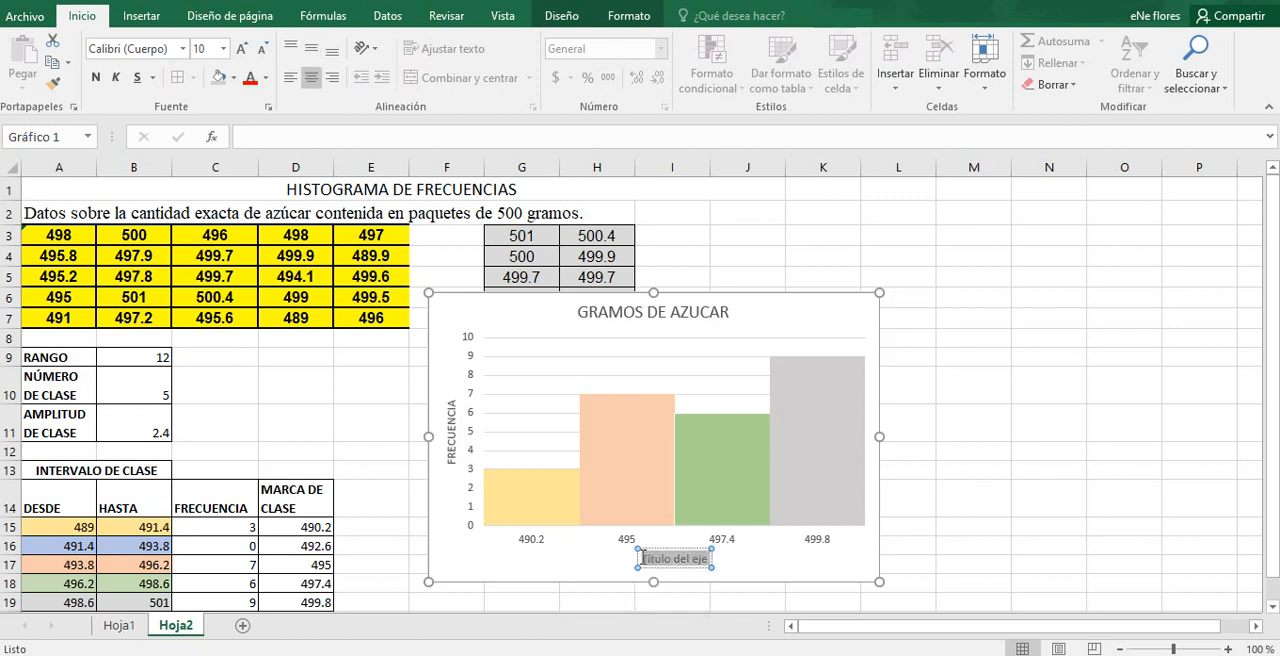
pyautogui.press('BackSpace')
pyautogui.write('m')
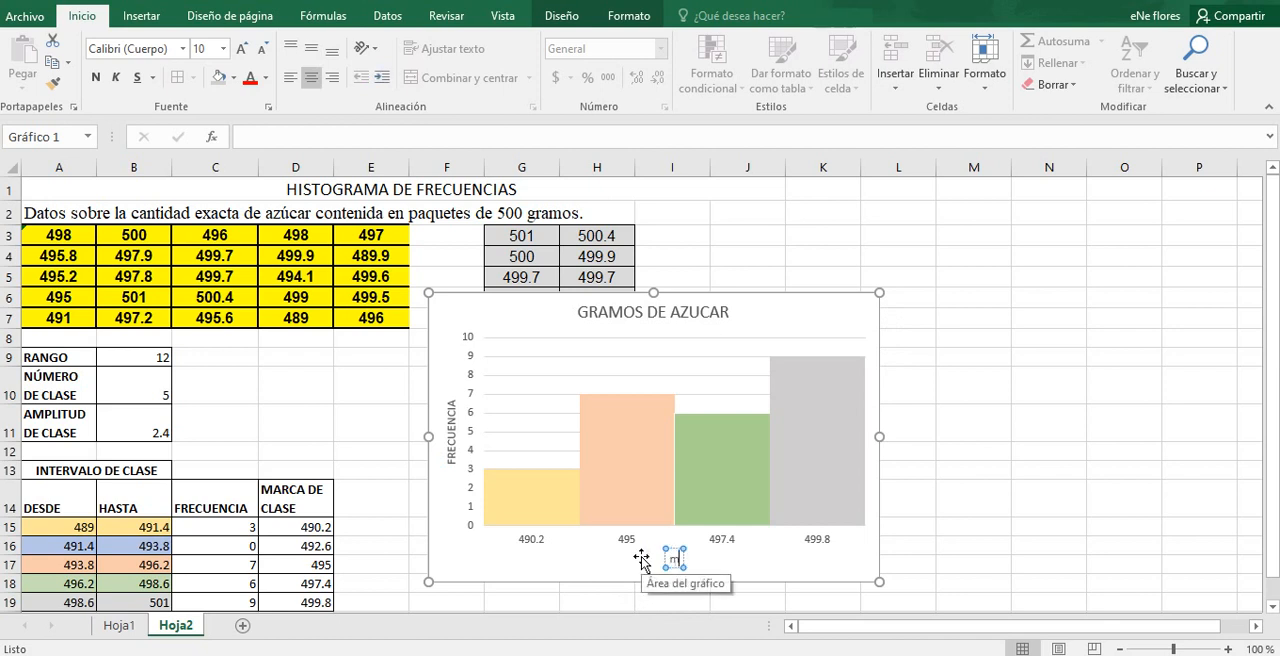
pyautogui.write('arca de')
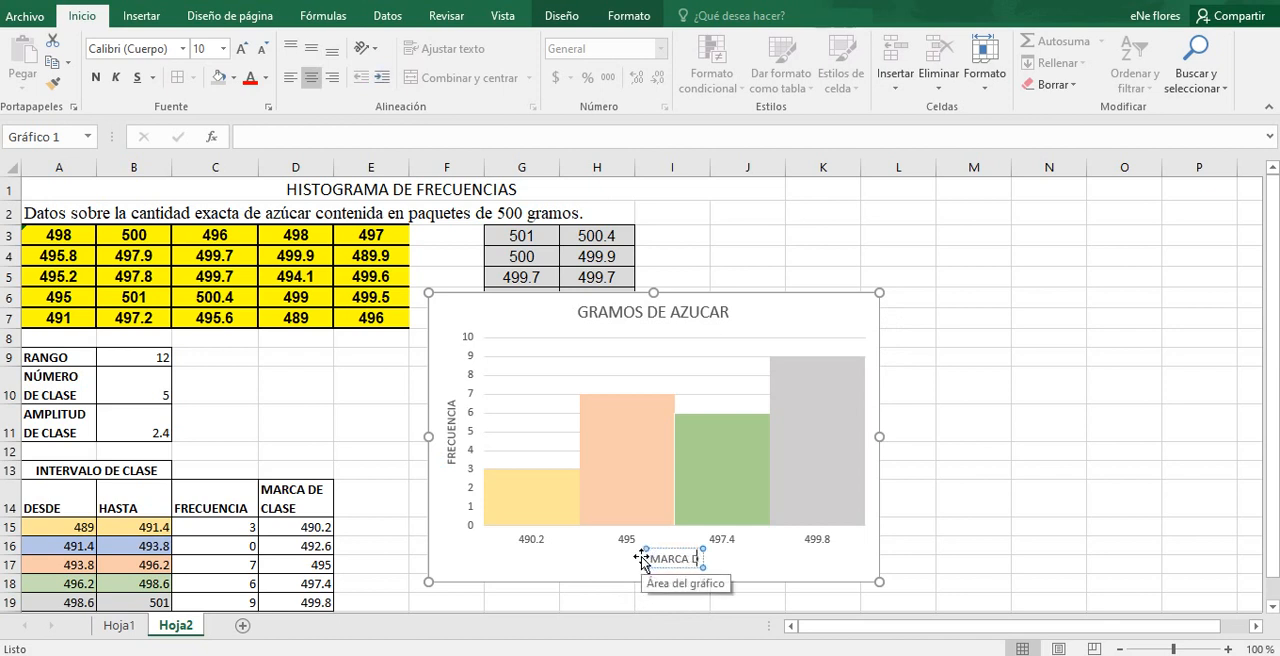
pyautogui.write(' clase')
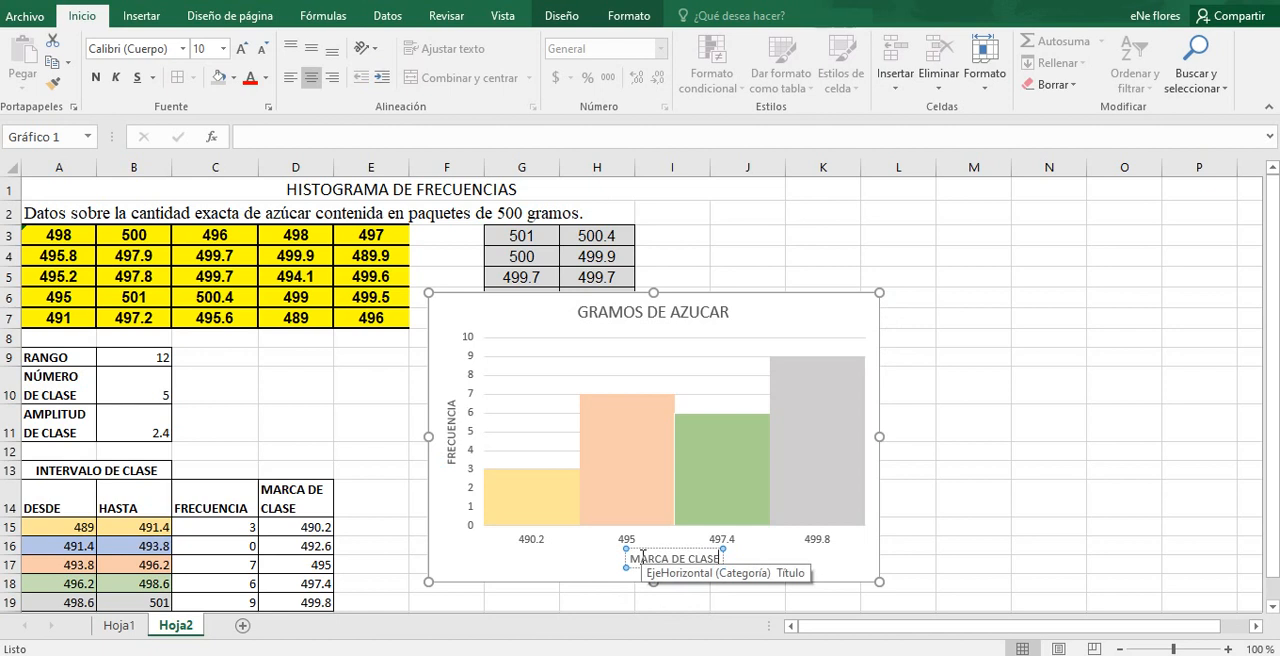
pyautogui.click(1004, 490)
pyautogui.click(849, 327)
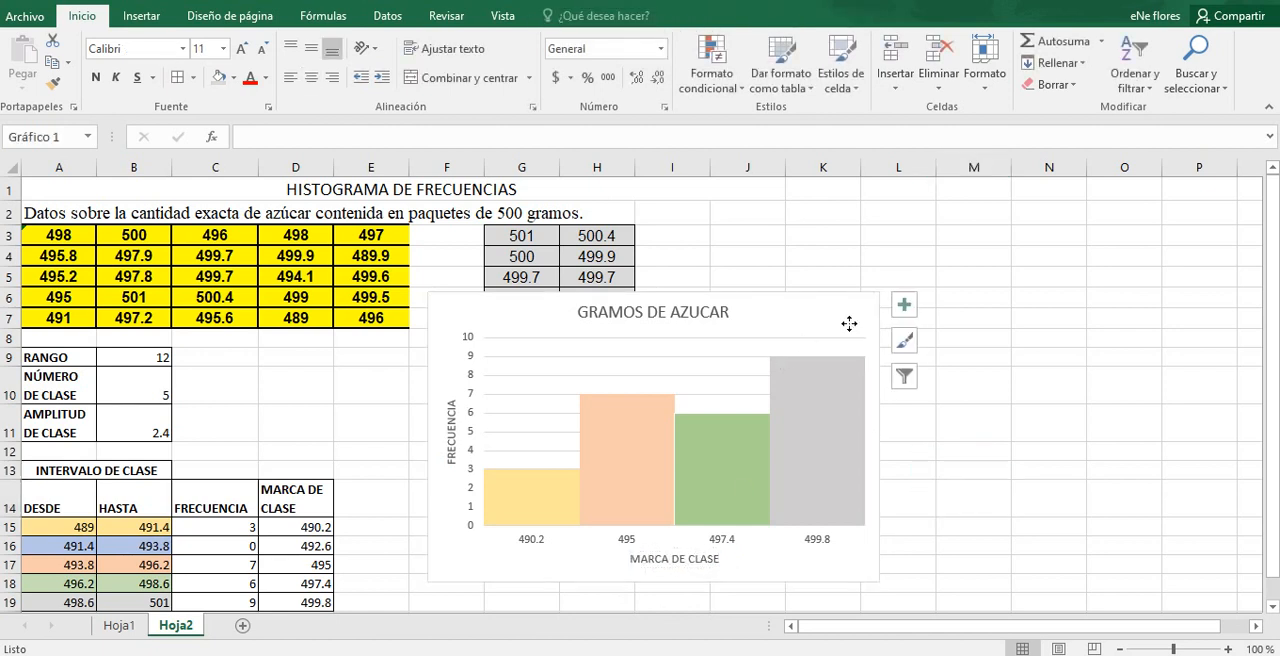
pyautogui.click(905, 310)
pyautogui.click(1188, 234)
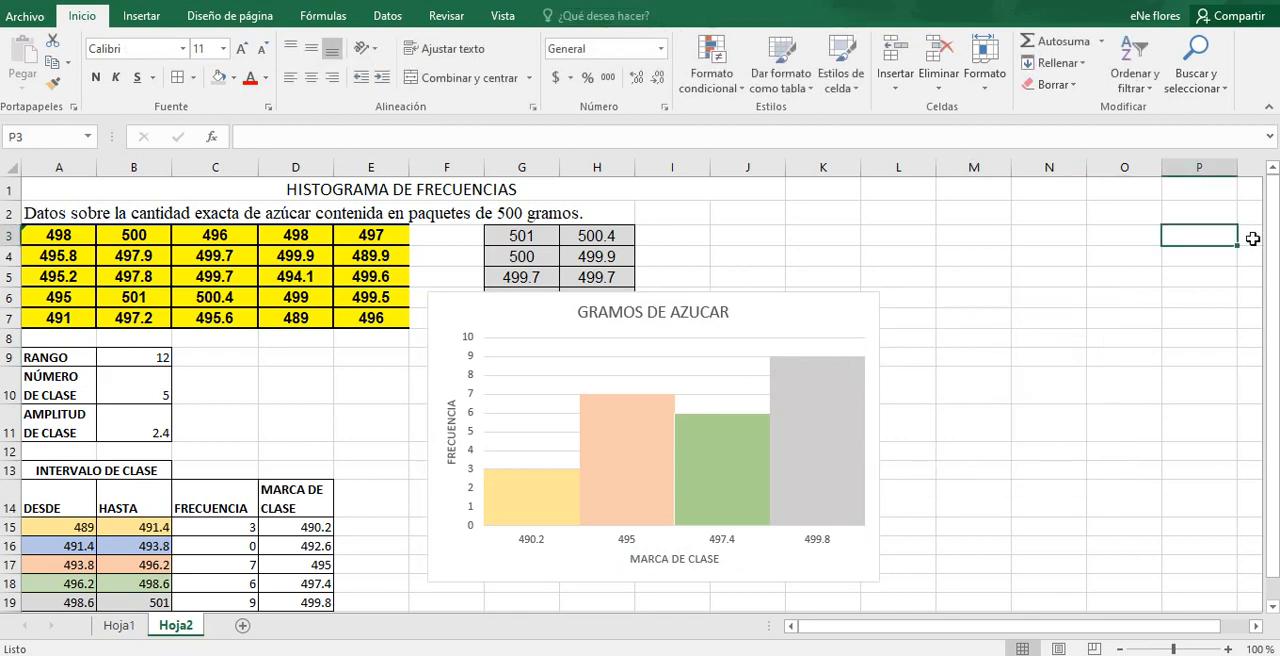
pyautogui.moveTo(1271, 254); pyautogui.dragTo(1275, 302)
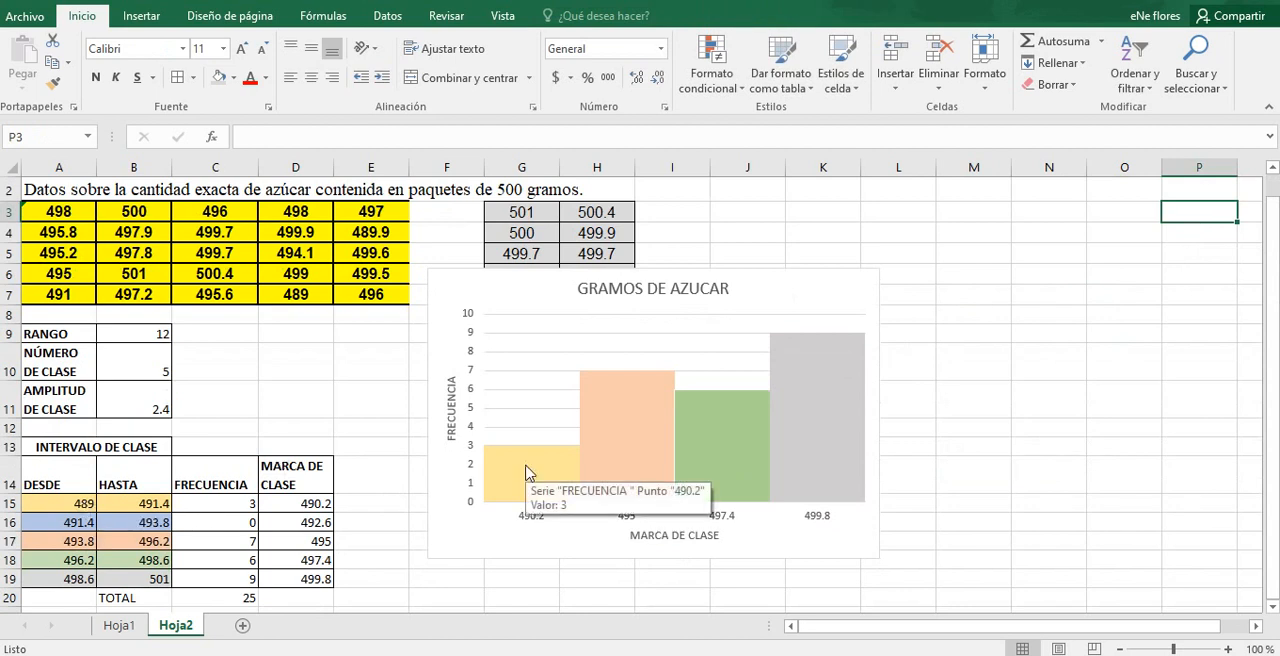
pyautogui.click(586, 484)
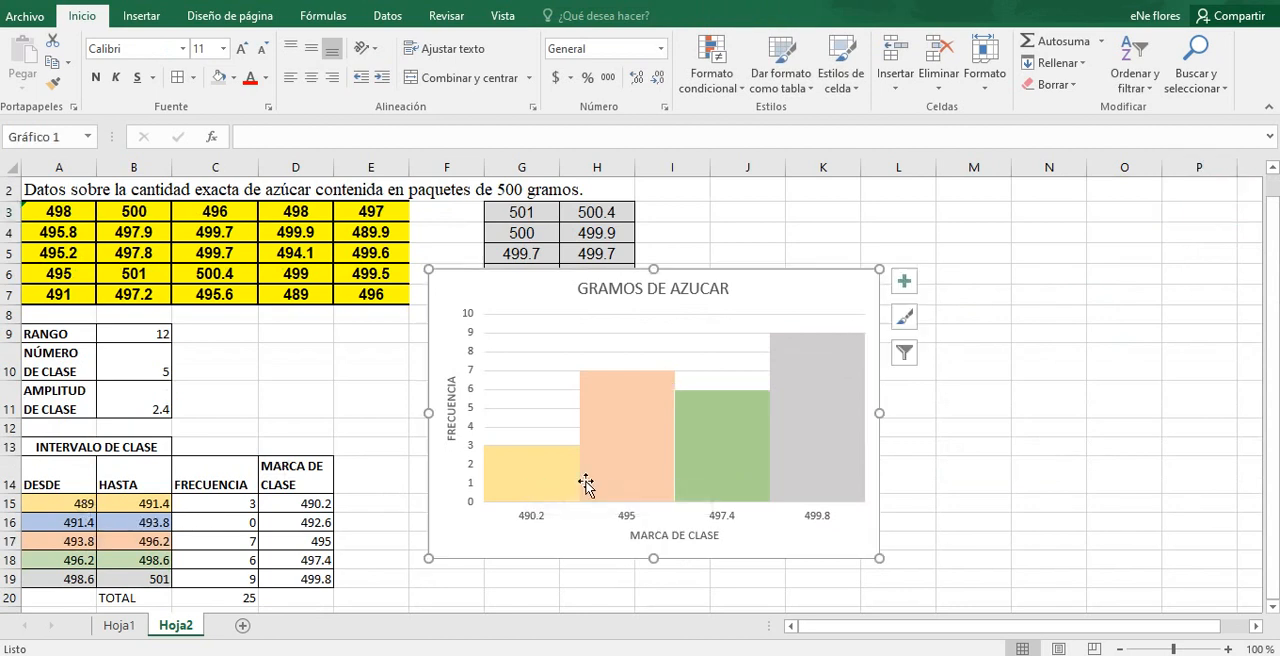
pyautogui.click(524, 520)
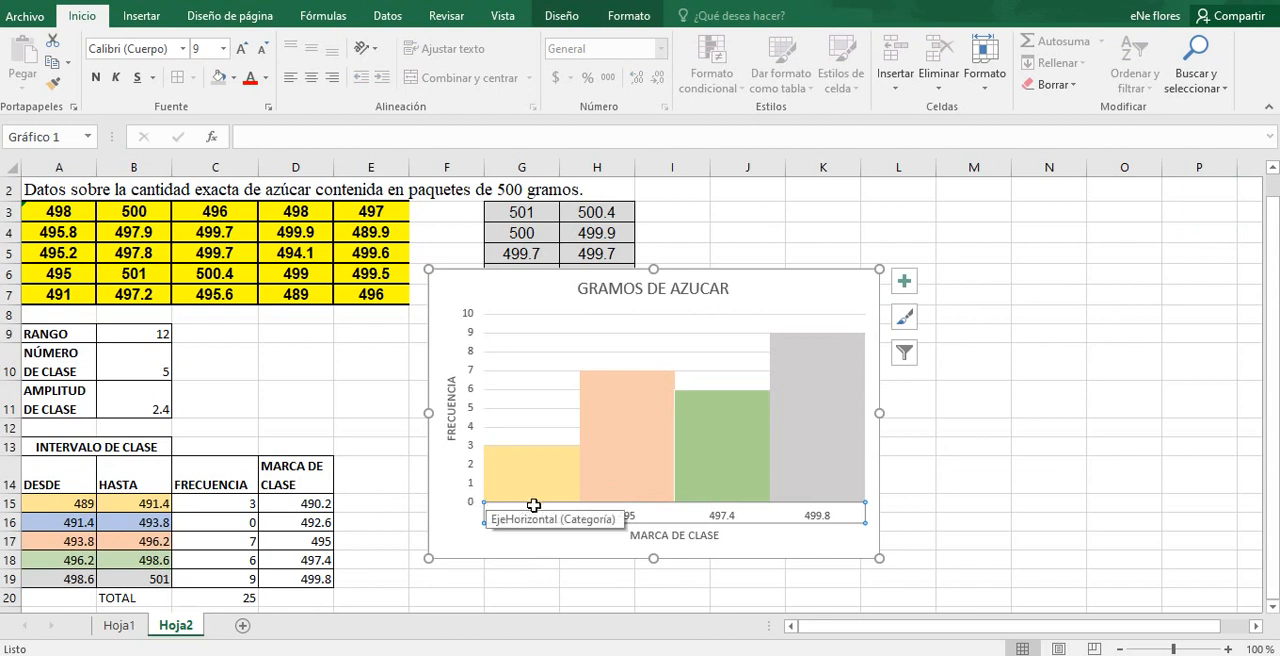
# Step: Try showing a data table and data labels on the histogram
pyautogui.click(904, 283)
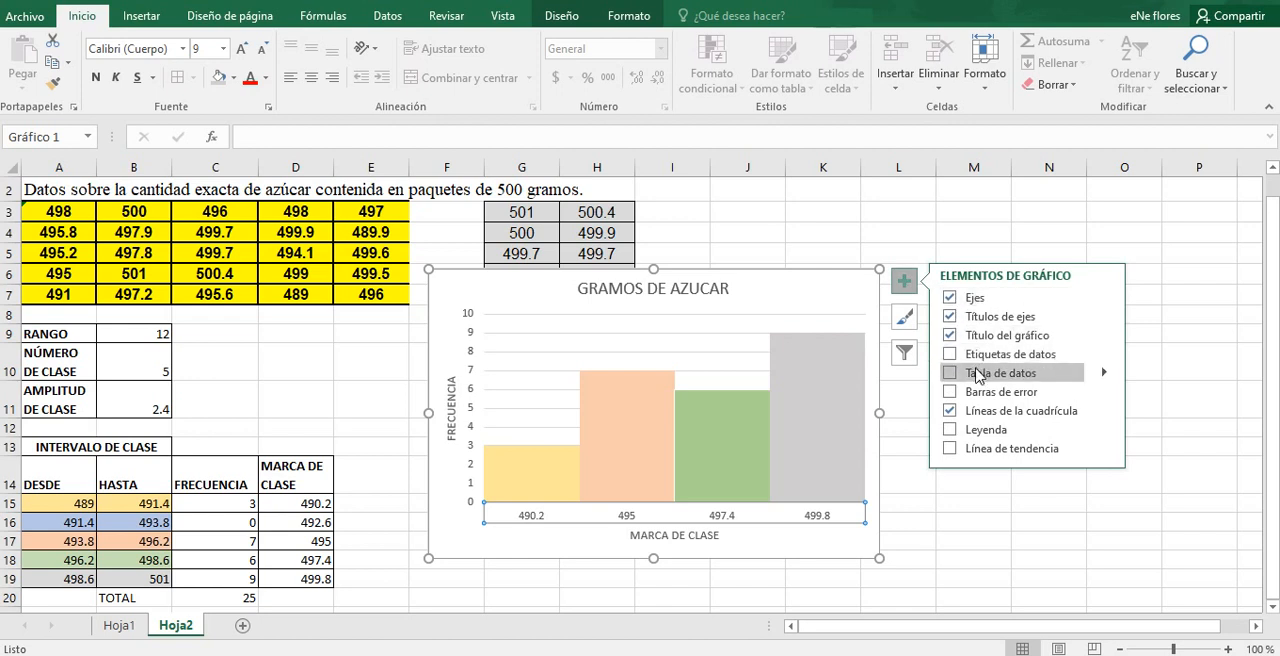
pyautogui.click(951, 374)
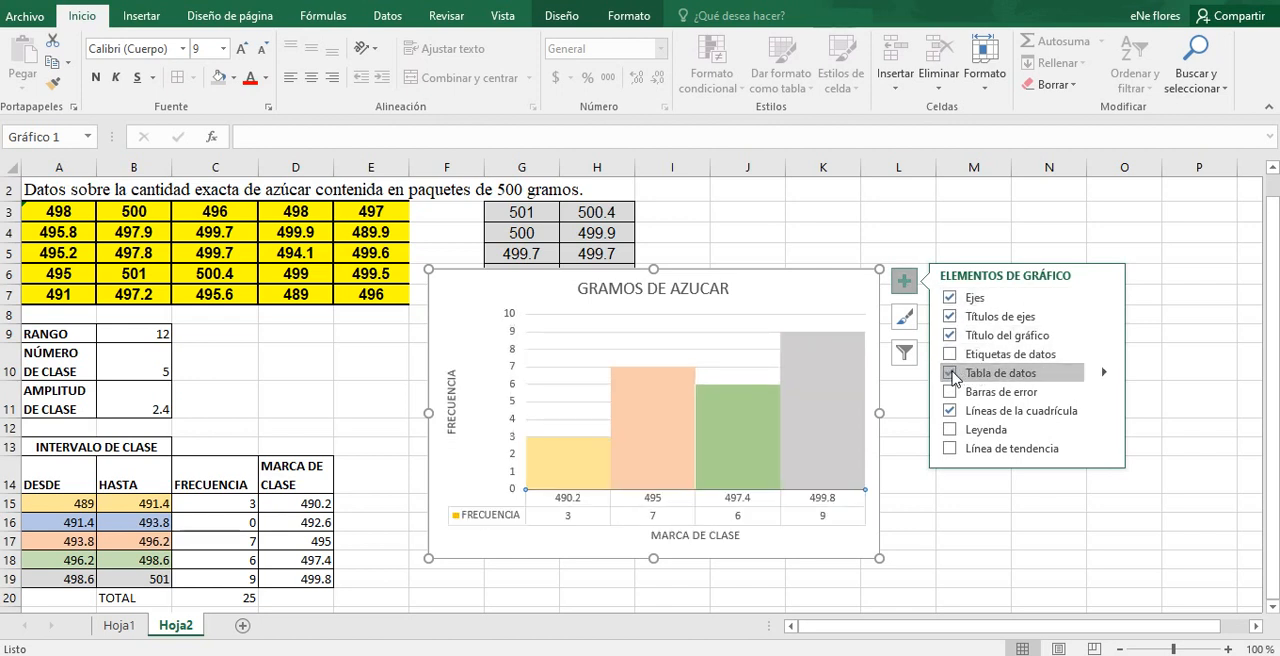
pyautogui.click(951, 374)
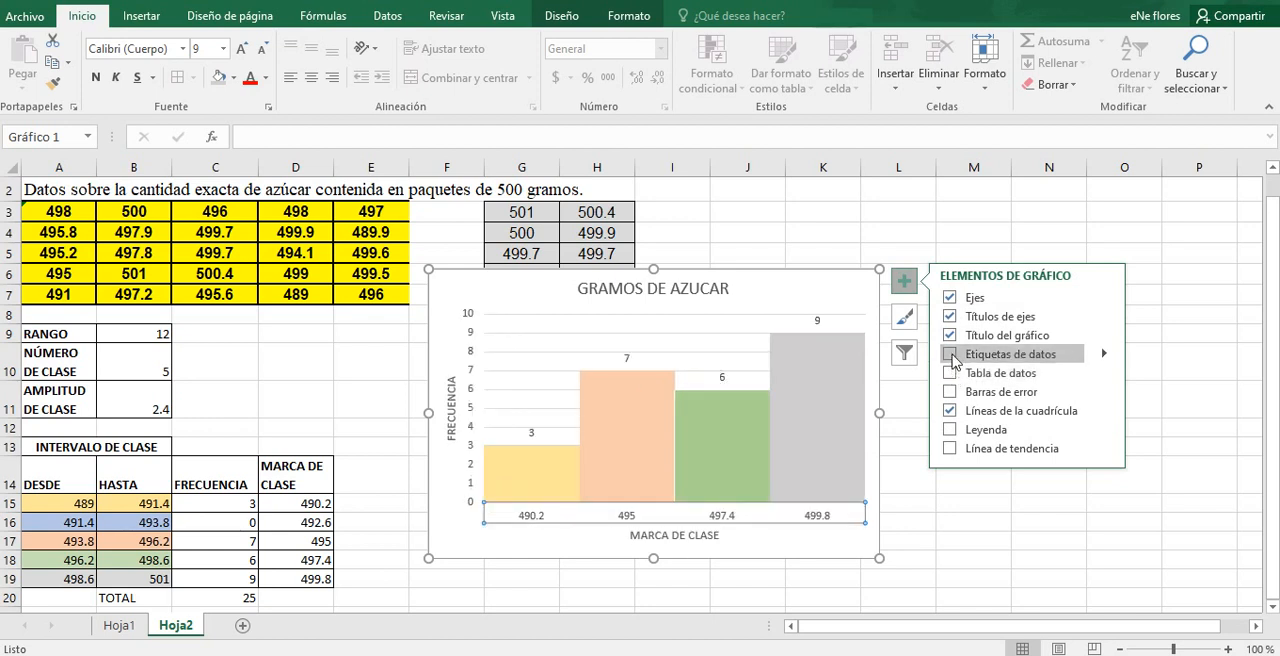
pyautogui.click(950, 355)
pyautogui.click(950, 354)
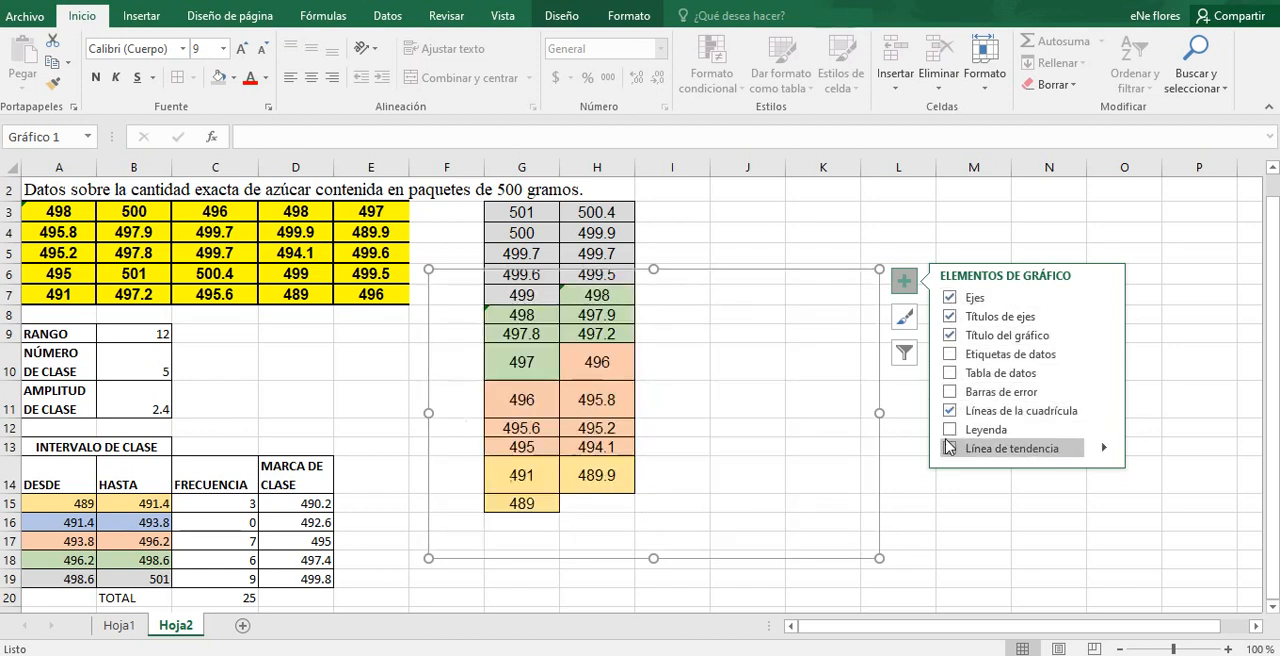
# Step: Add a legend to the histogram and open the formatting options of its 490.2 entry
pyautogui.click(950, 430)
pyautogui.click(950, 430)
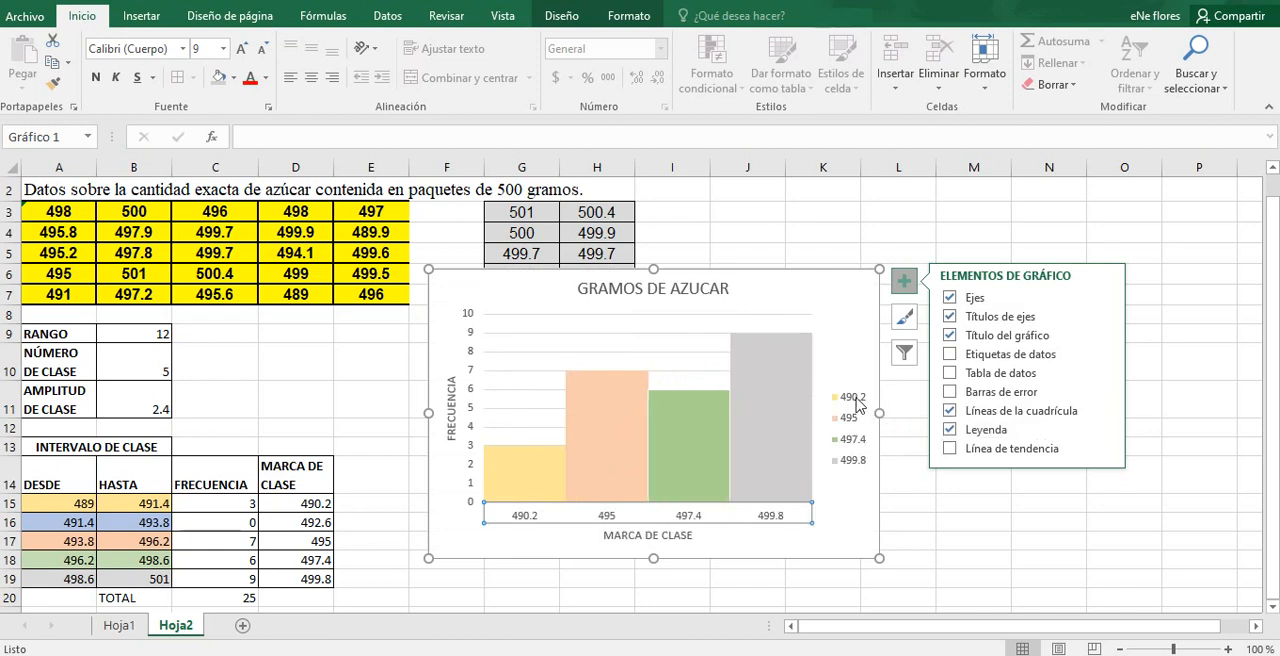
pyautogui.click(858, 404)
pyautogui.click(859, 404)
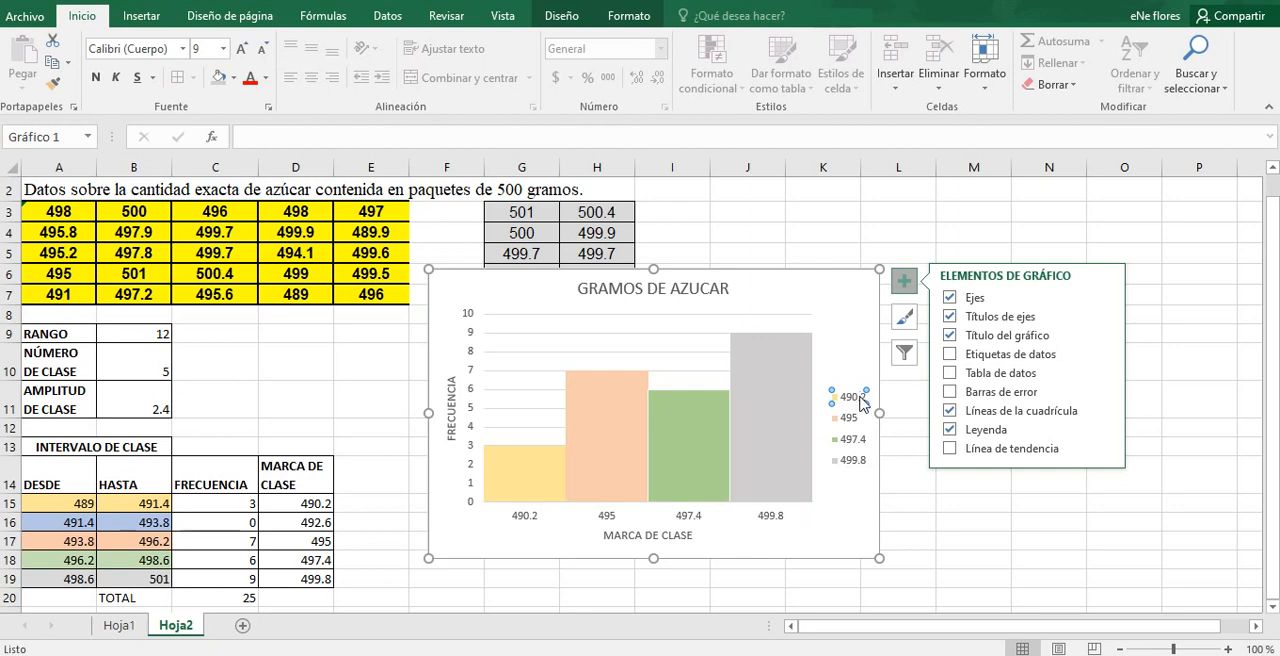
pyautogui.doubleClick(859, 402)
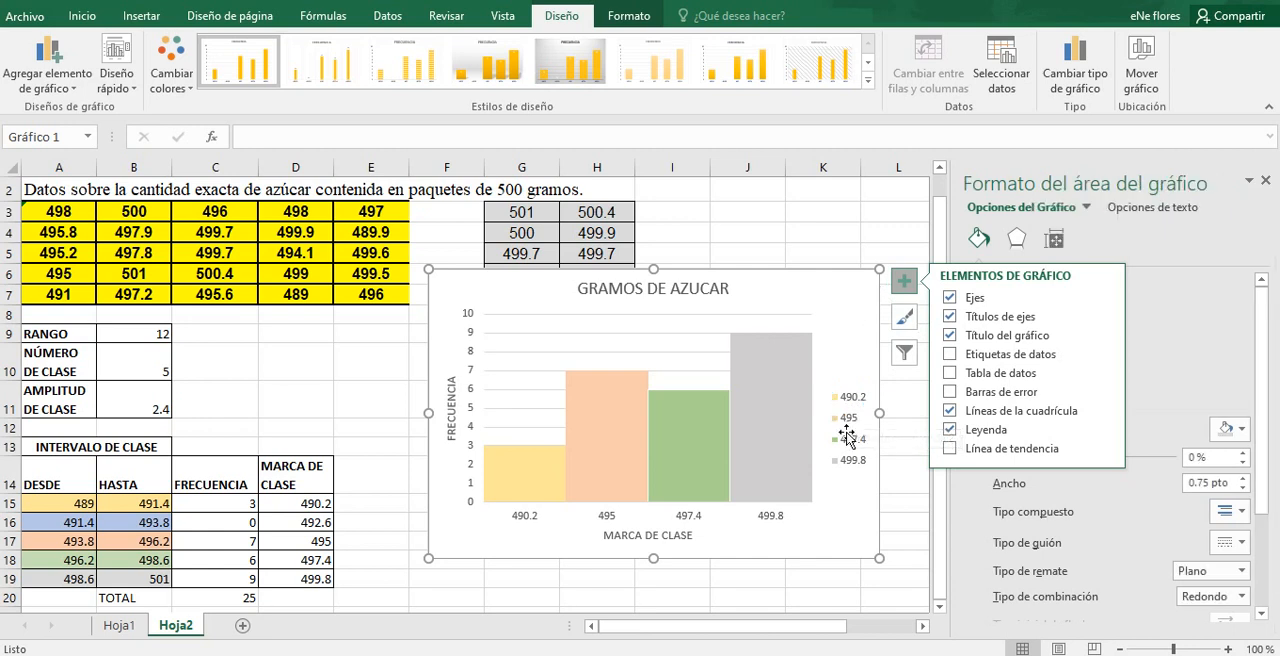
# Step: Remove the legend from the histogram and enlarge the chart towards its upper-left corner
pyautogui.click(846, 430)
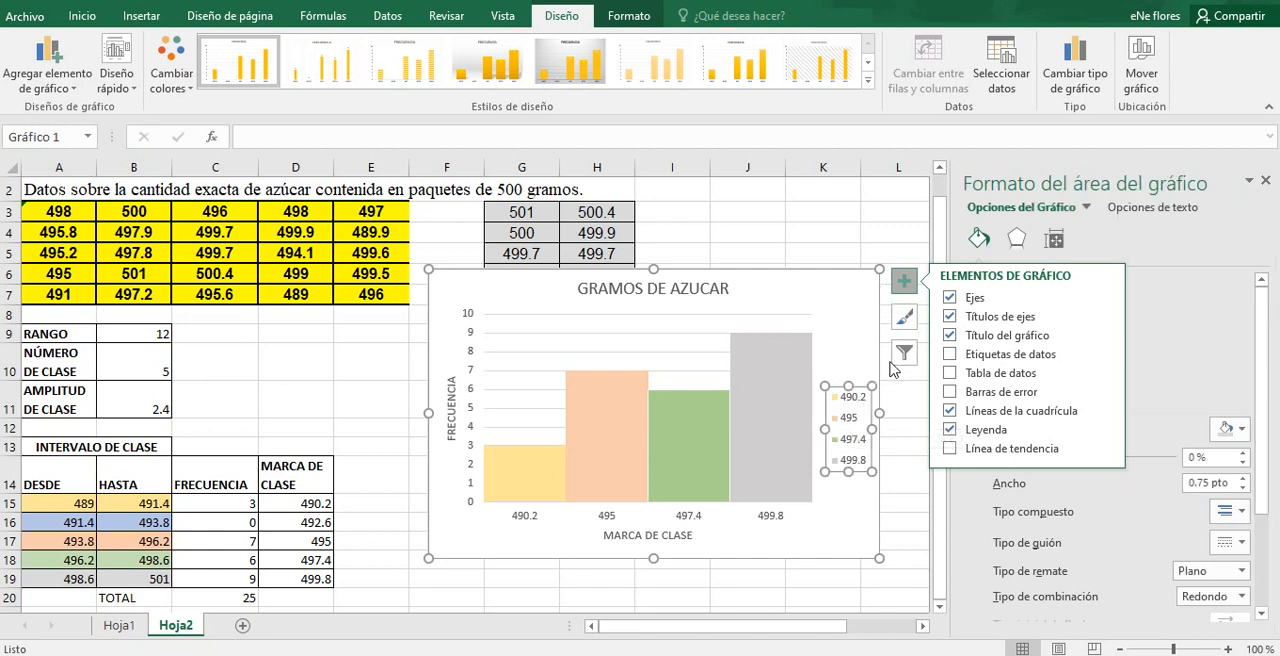
pyautogui.click(950, 433)
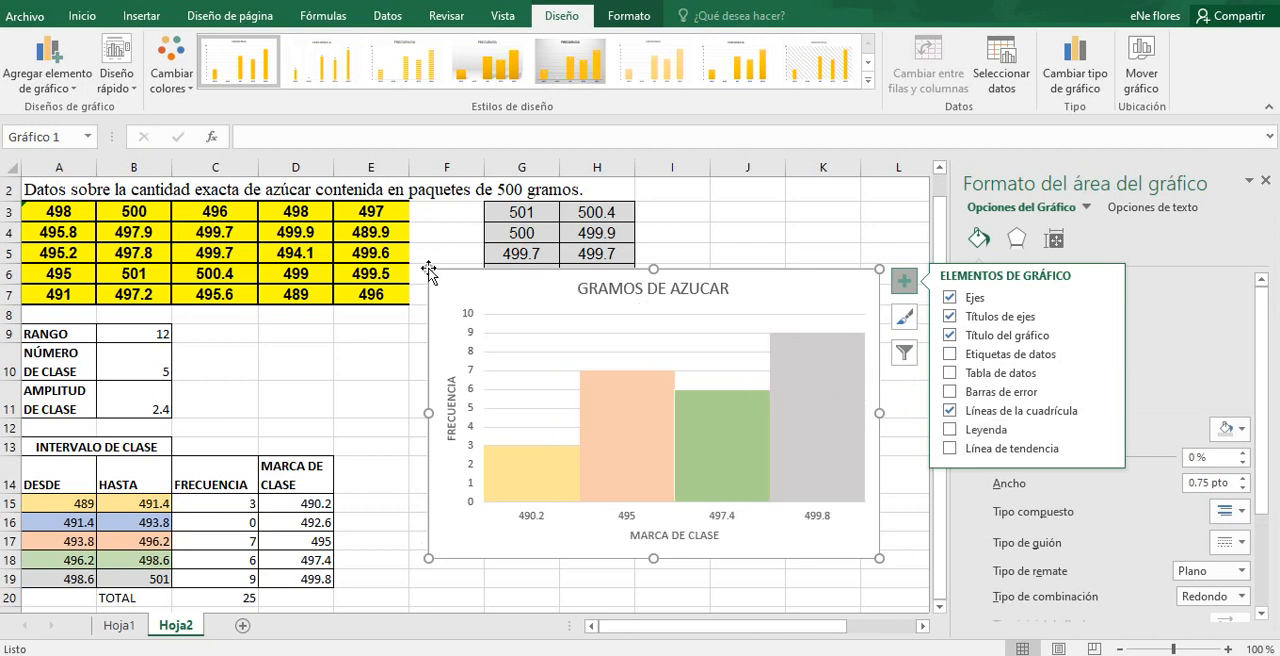
pyautogui.moveTo(428, 268); pyautogui.dragTo(375, 224)
pyautogui.moveTo(676, 405)
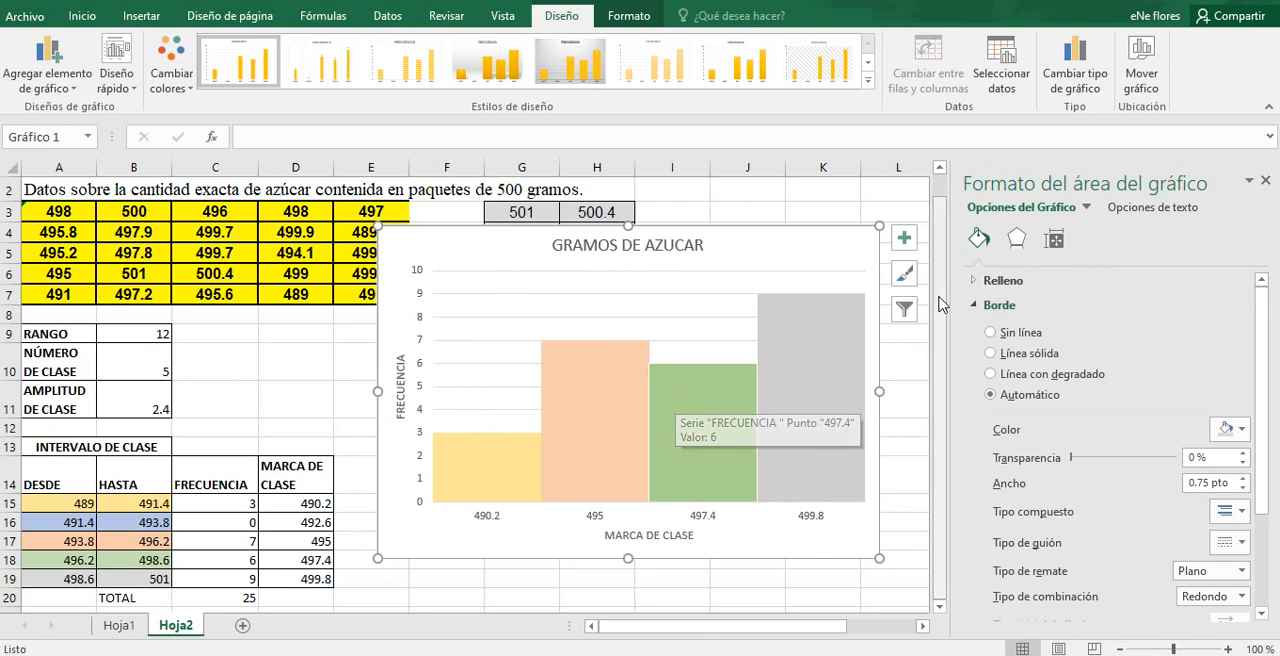
pyautogui.moveTo(945, 320)
pyautogui.mouseDown()
pyautogui.moveTo(945, 290)
pyautogui.moveTo(945, 332)
pyautogui.mouseUp()
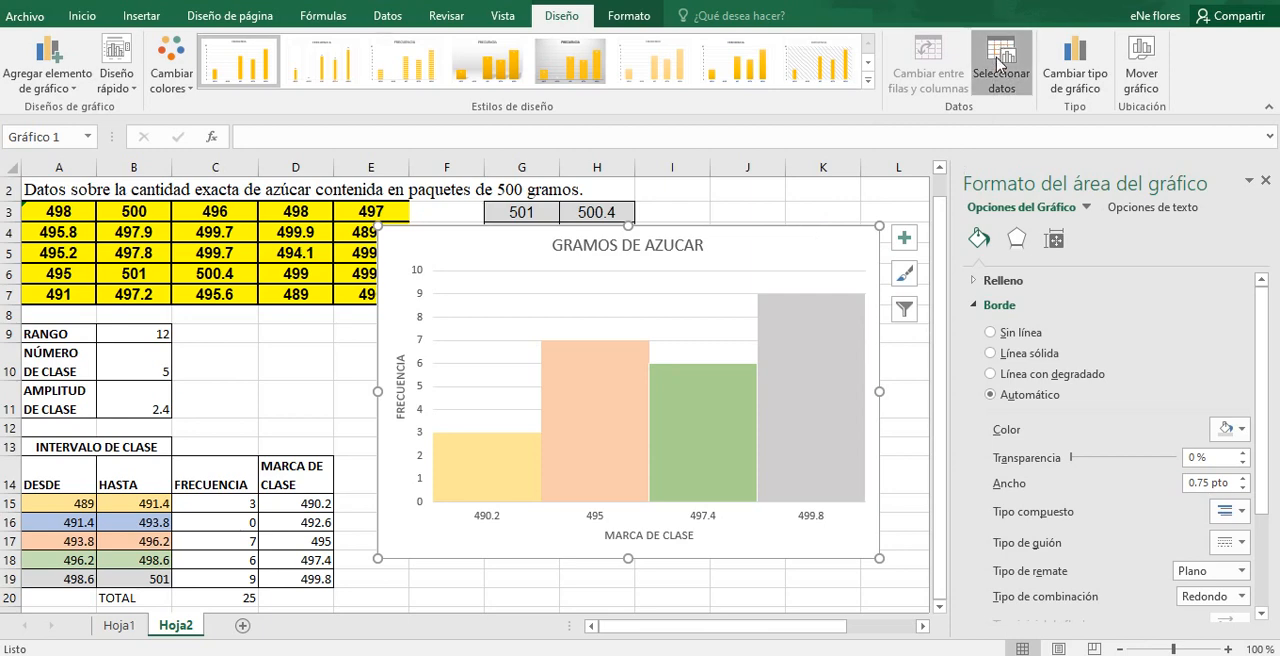
# Step: Add a second data series to the chart using the frequency values in Hoja2 C15:C19, leaving its name empty
pyautogui.click(998, 62)
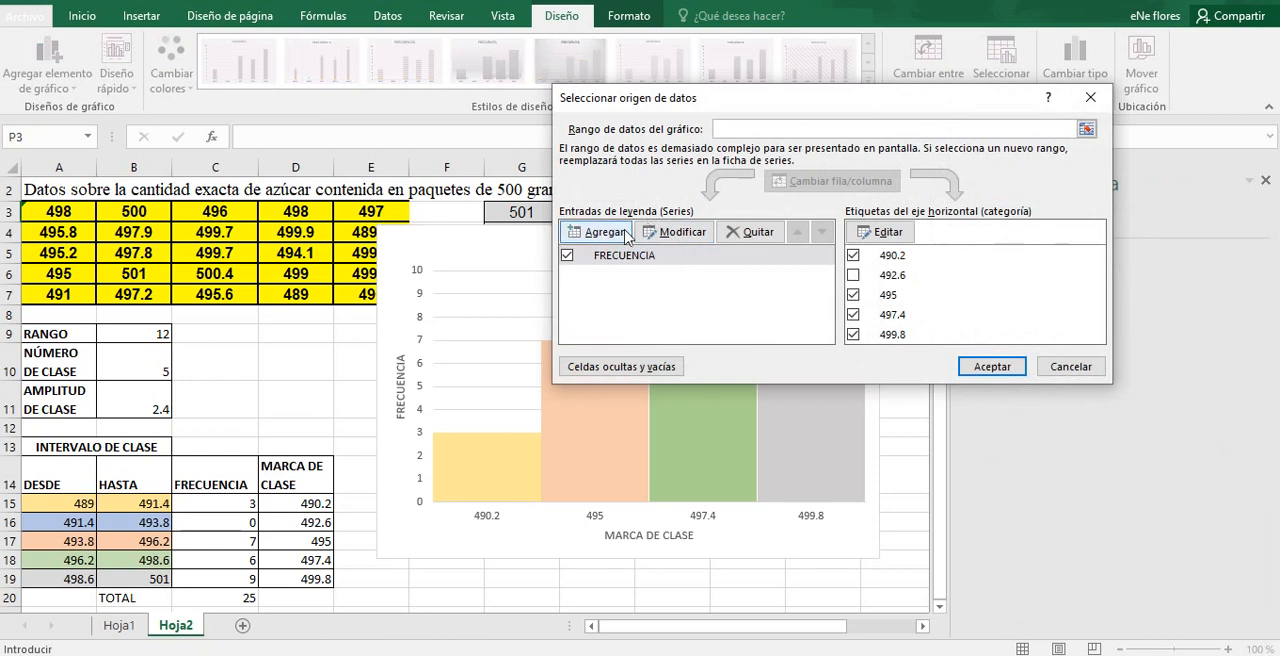
pyautogui.click(620, 238)
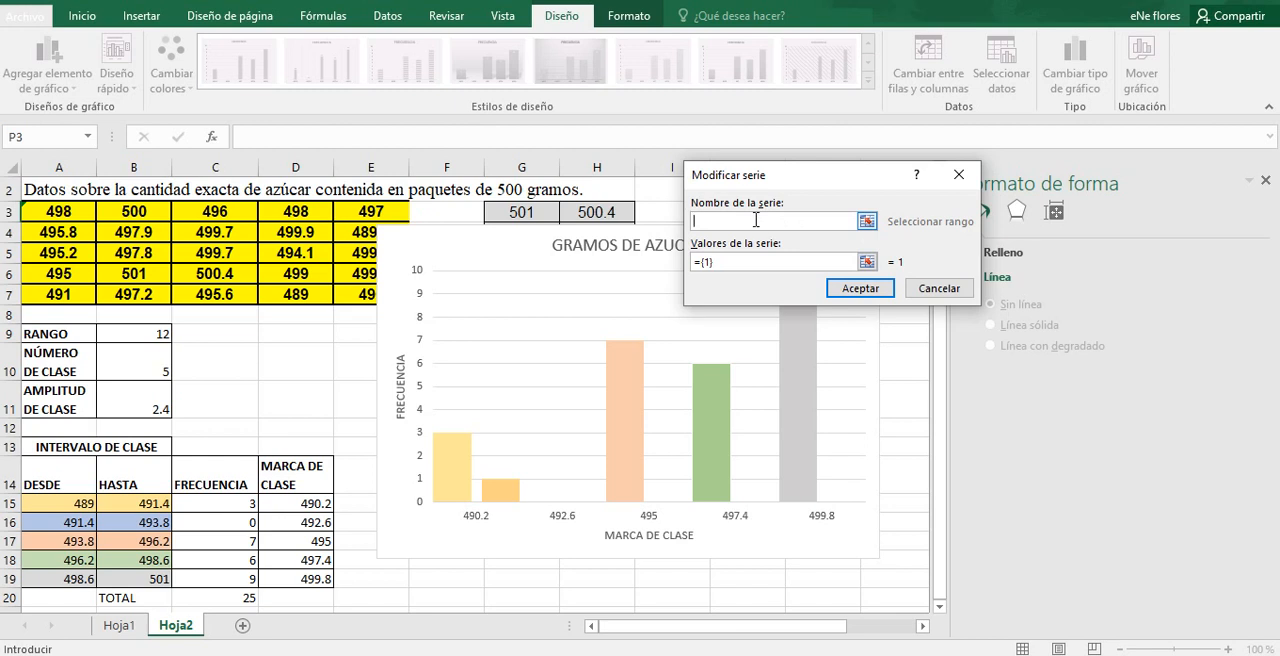
pyautogui.click(867, 262)
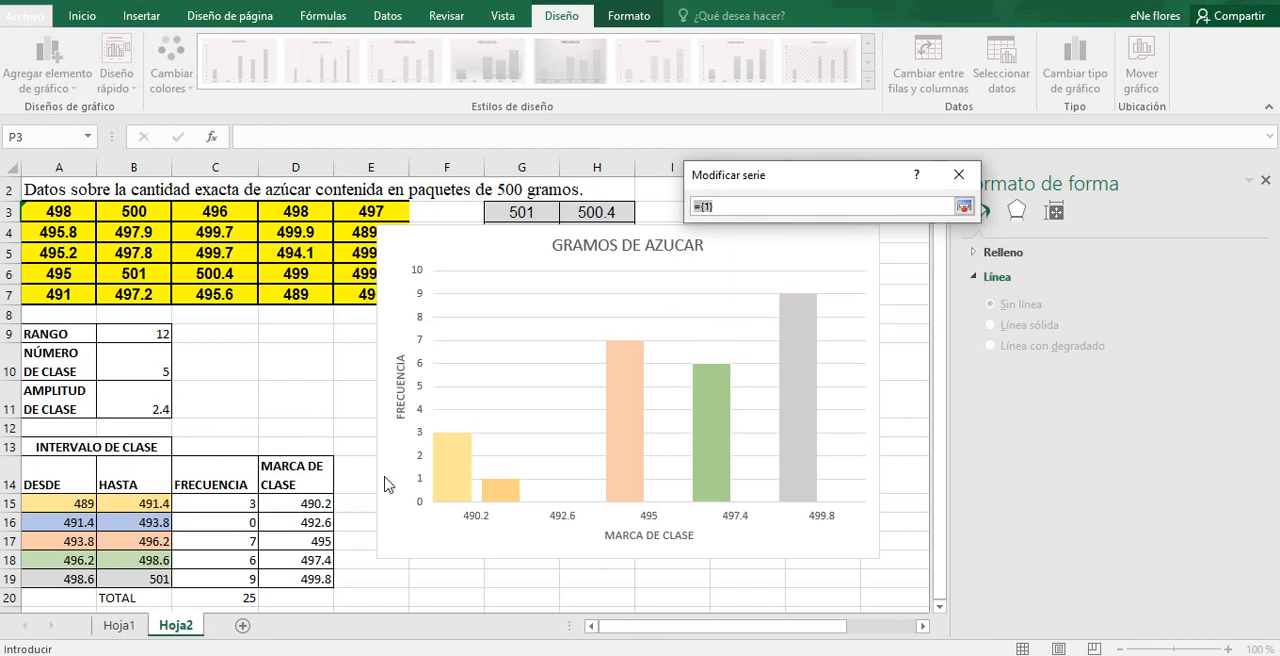
pyautogui.moveTo(232, 505); pyautogui.dragTo(232, 577)
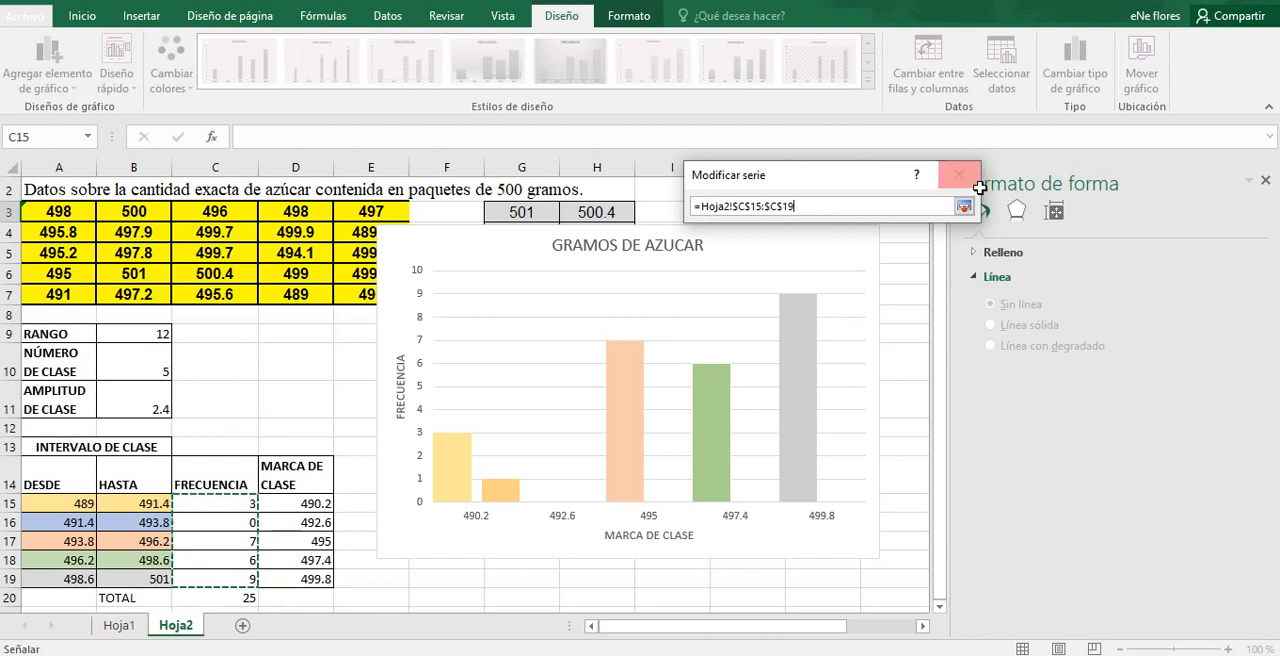
pyautogui.click(964, 206)
pyautogui.click(880, 290)
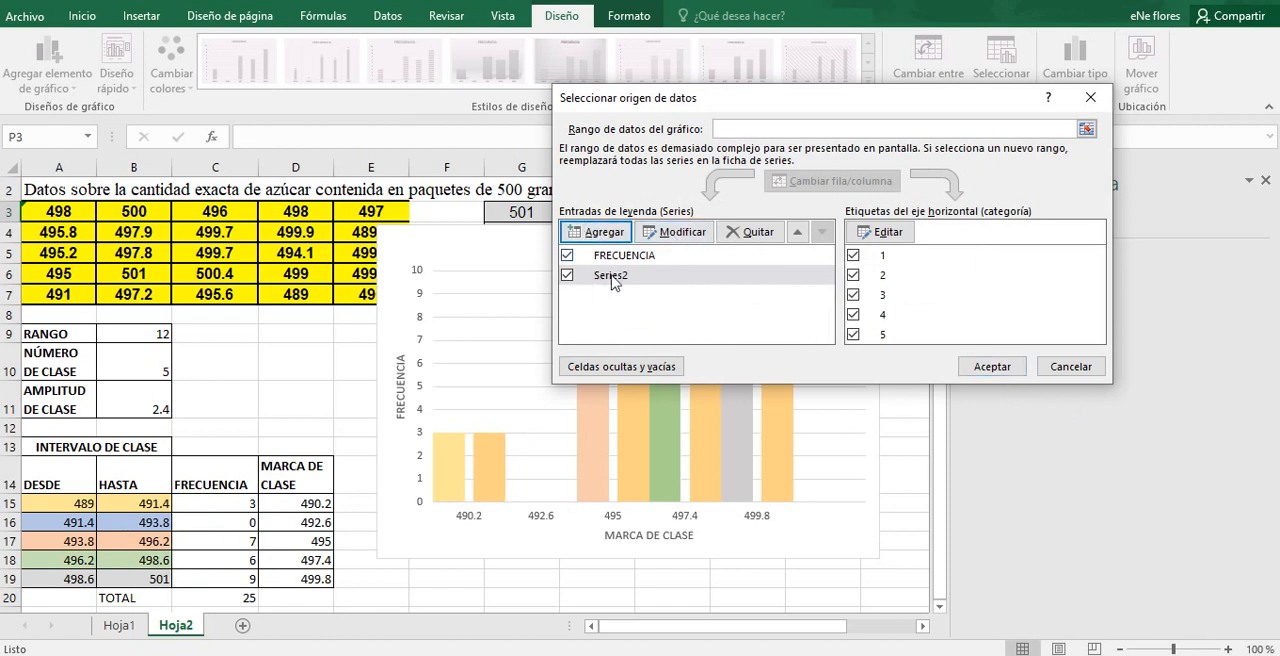
pyautogui.click(999, 369)
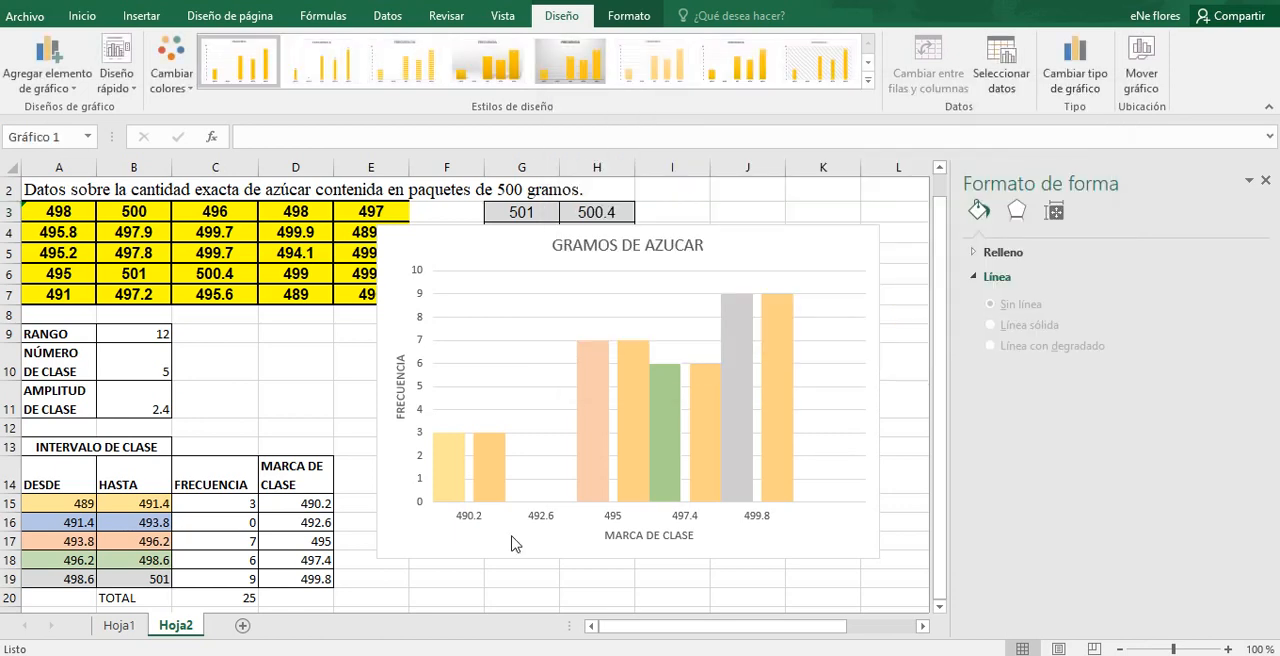
# Step: Change only the newly added frequency series to a 2D line chart, keeping the original series as columns
pyautogui.click(461, 486)
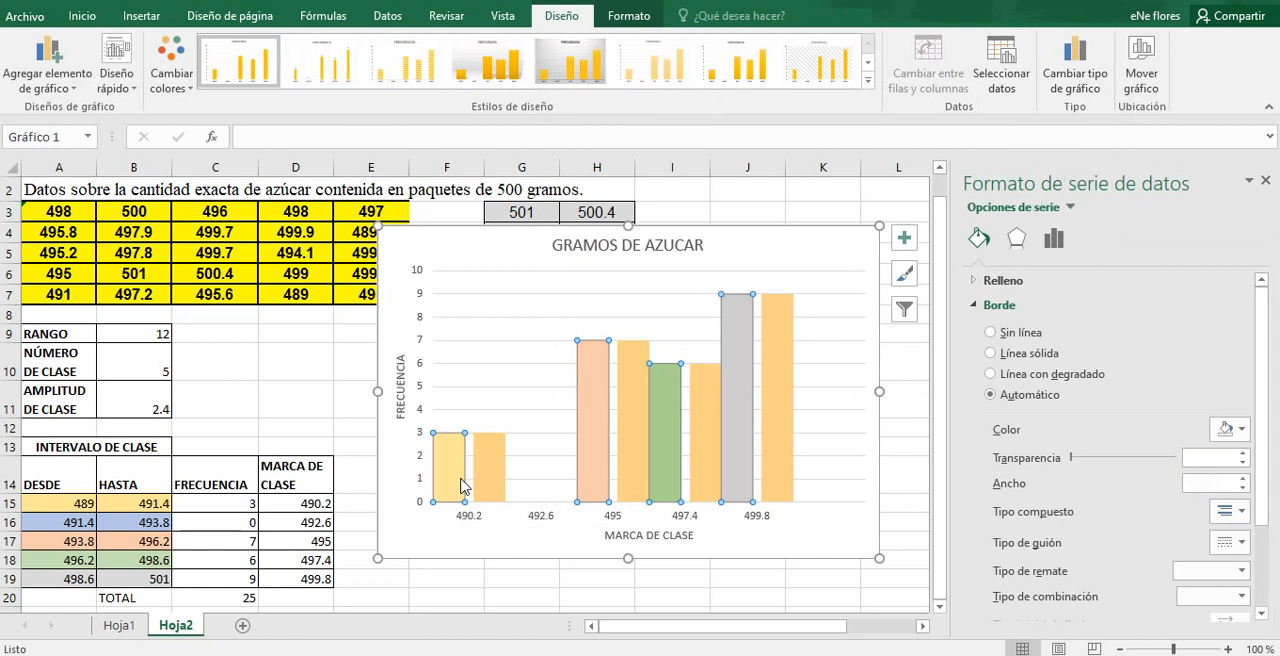
pyautogui.click(828, 545)
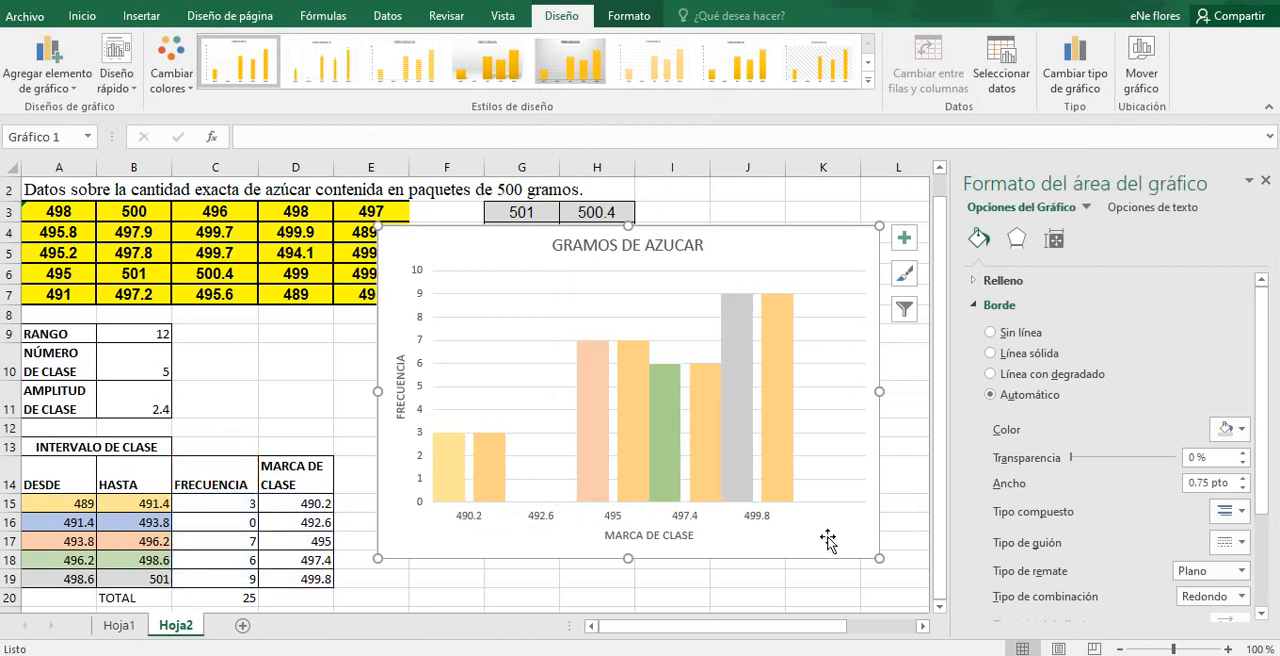
pyautogui.click(493, 490)
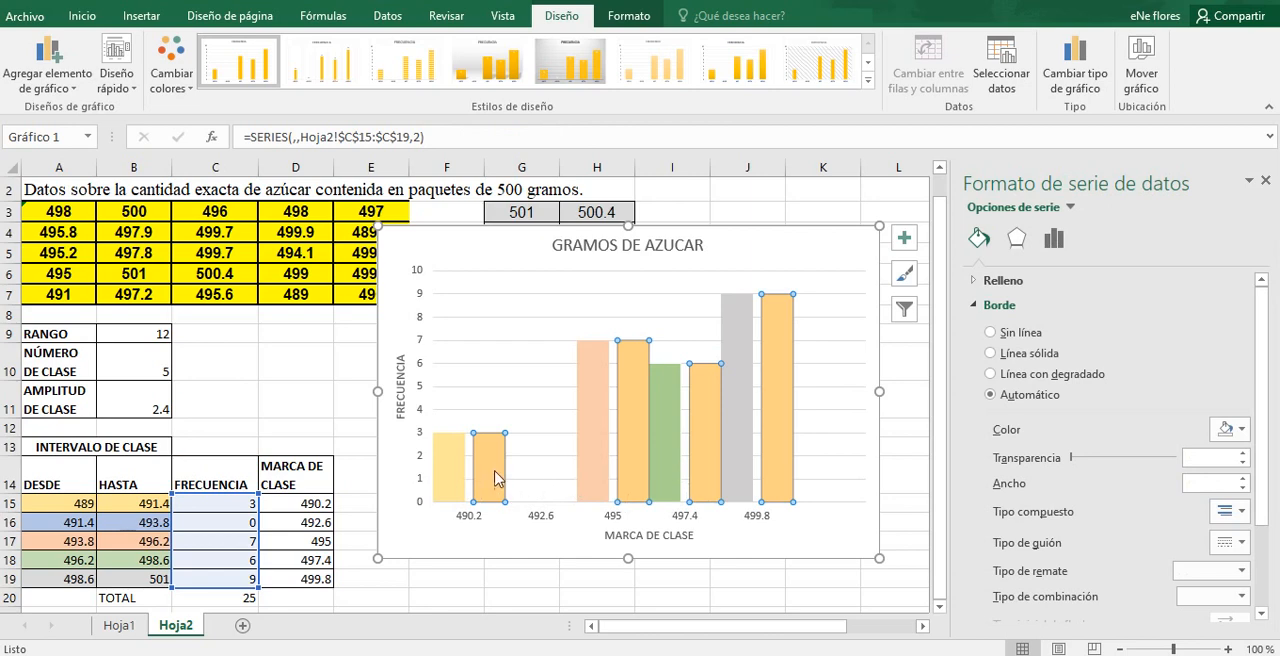
pyautogui.click(418, 576)
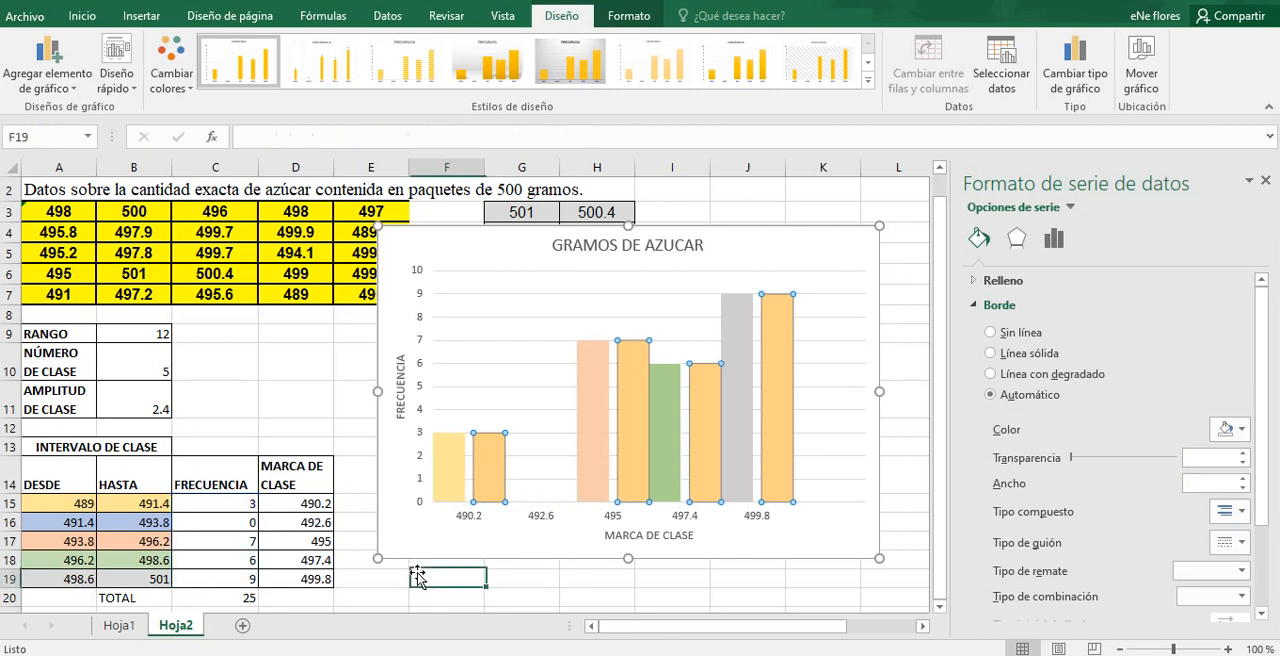
pyautogui.click(488, 478)
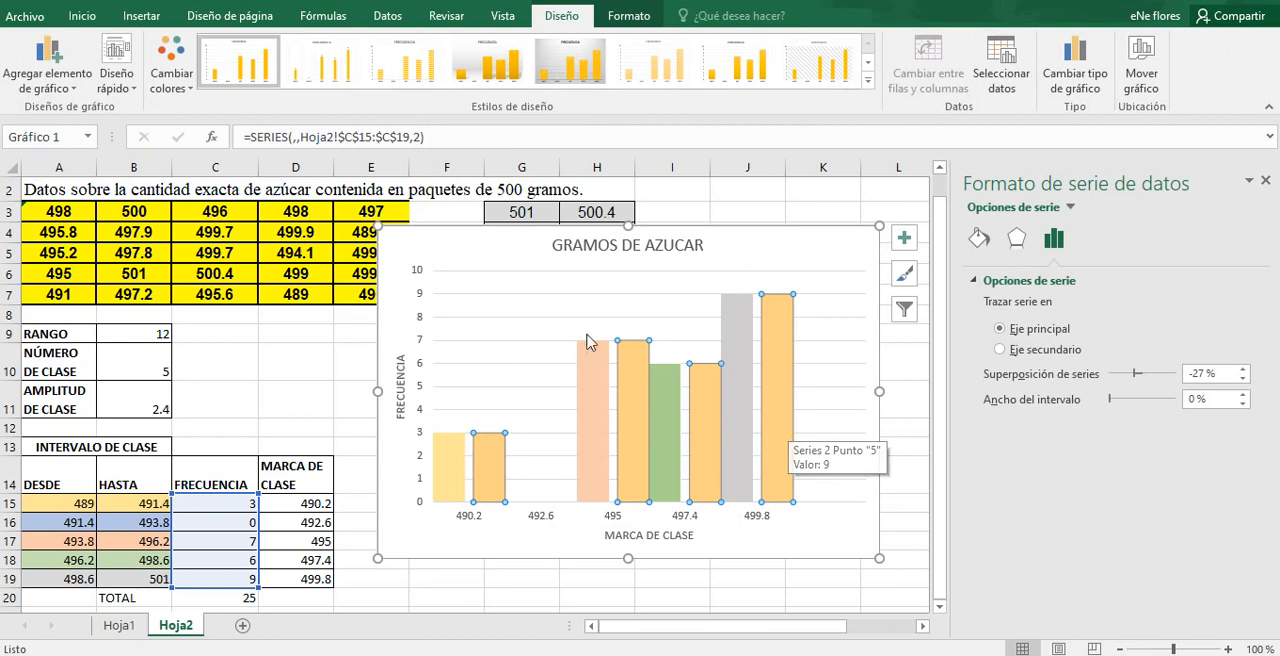
pyautogui.click(80, 17)
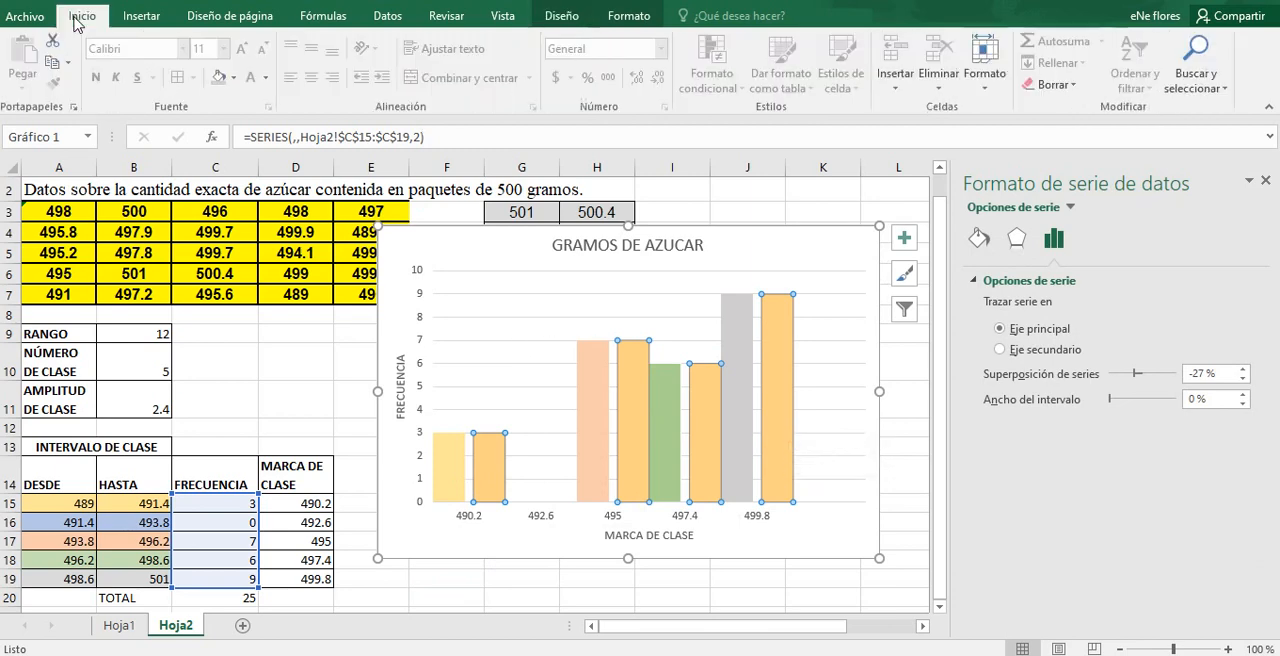
pyautogui.click(139, 20)
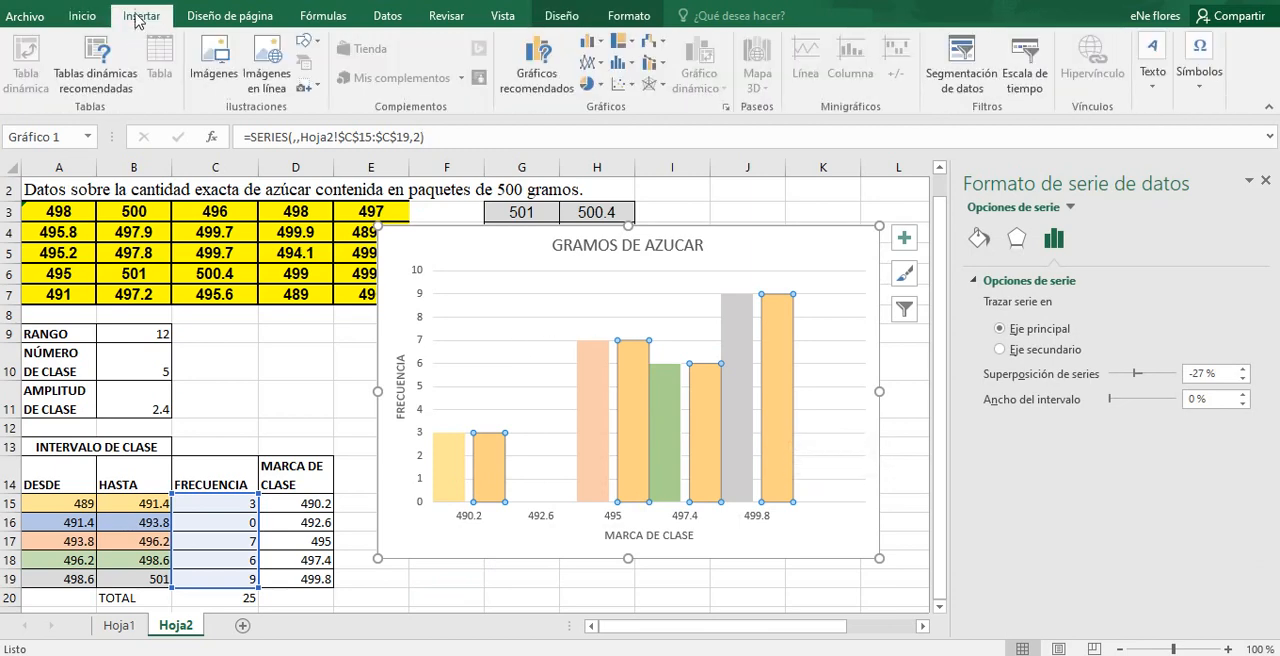
pyautogui.click(590, 62)
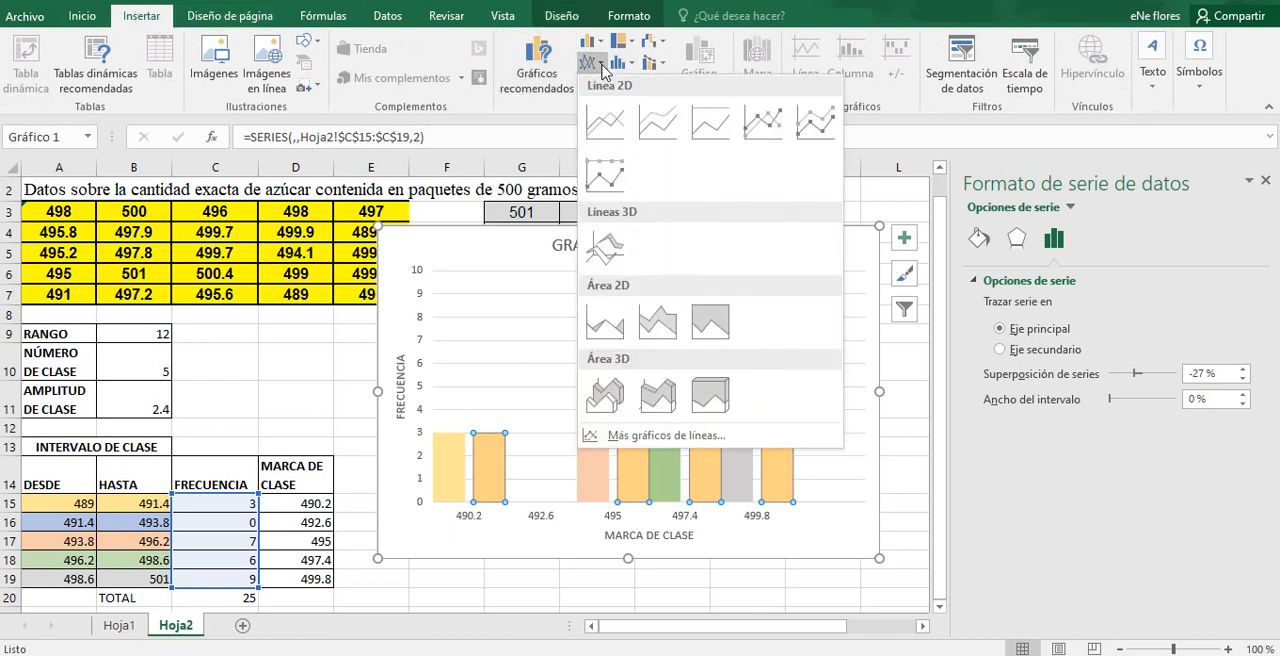
pyautogui.click(605, 122)
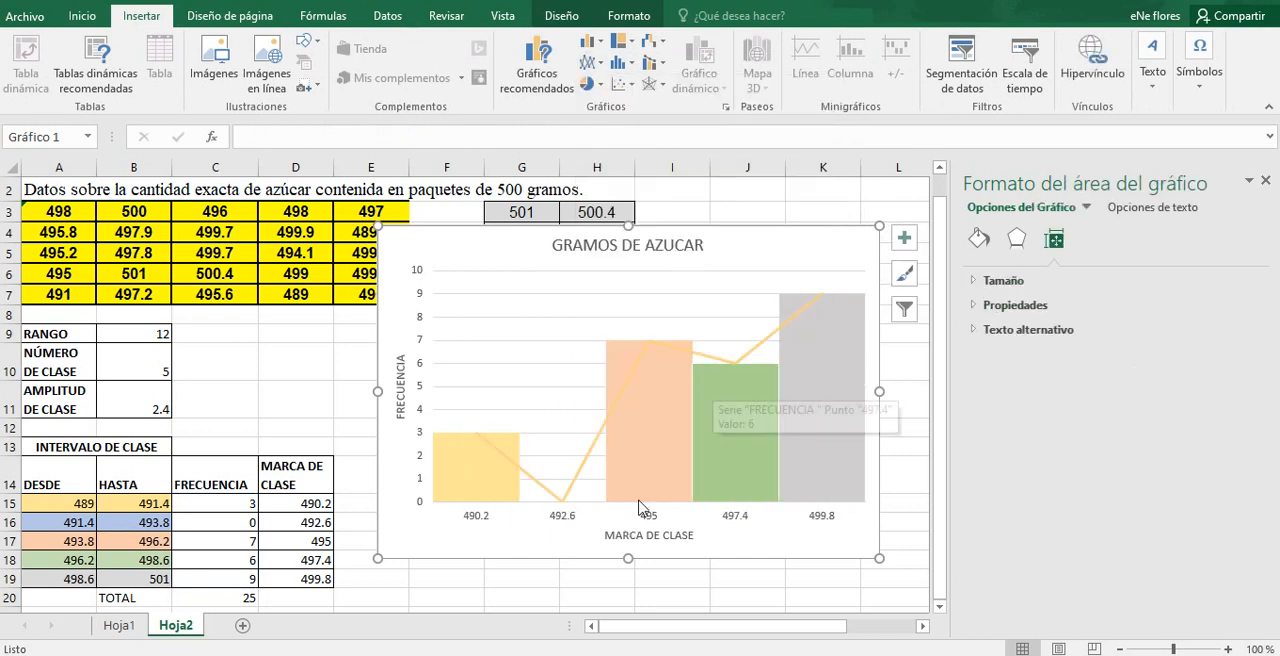
# Step: Exclude the empty 492.6 class from the chart's horizontal axis categories
pyautogui.moveTo(620, 476)
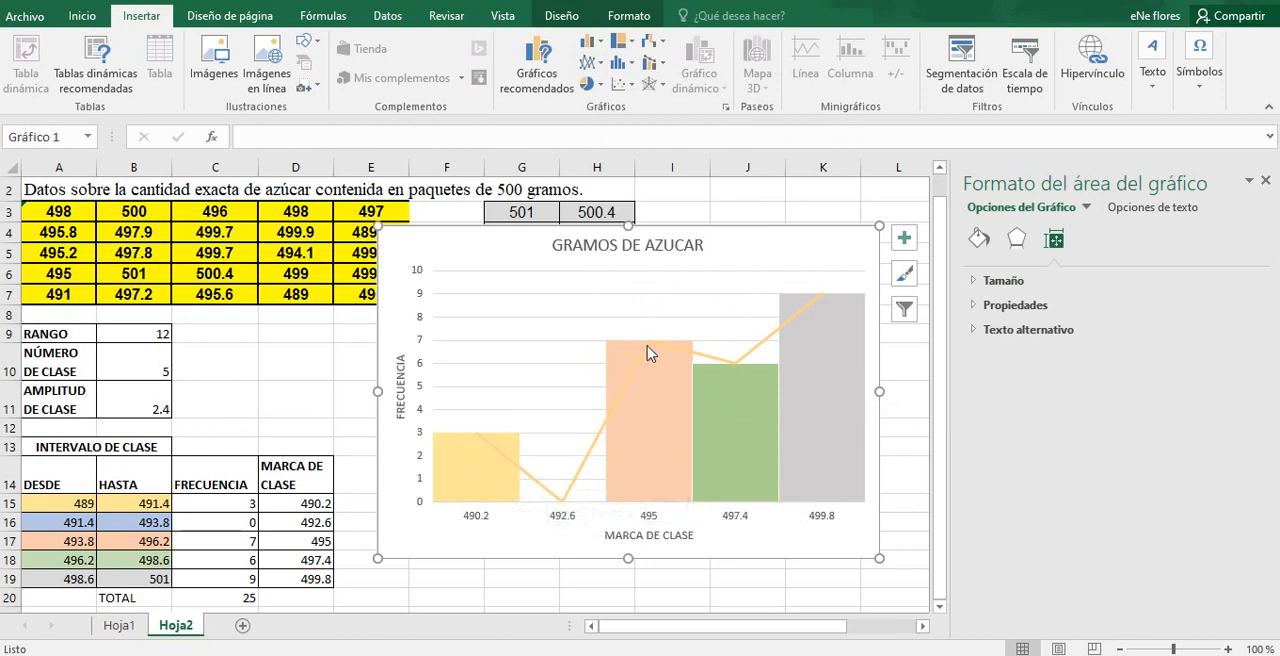
pyautogui.moveTo(651, 348)
pyautogui.click(572, 18)
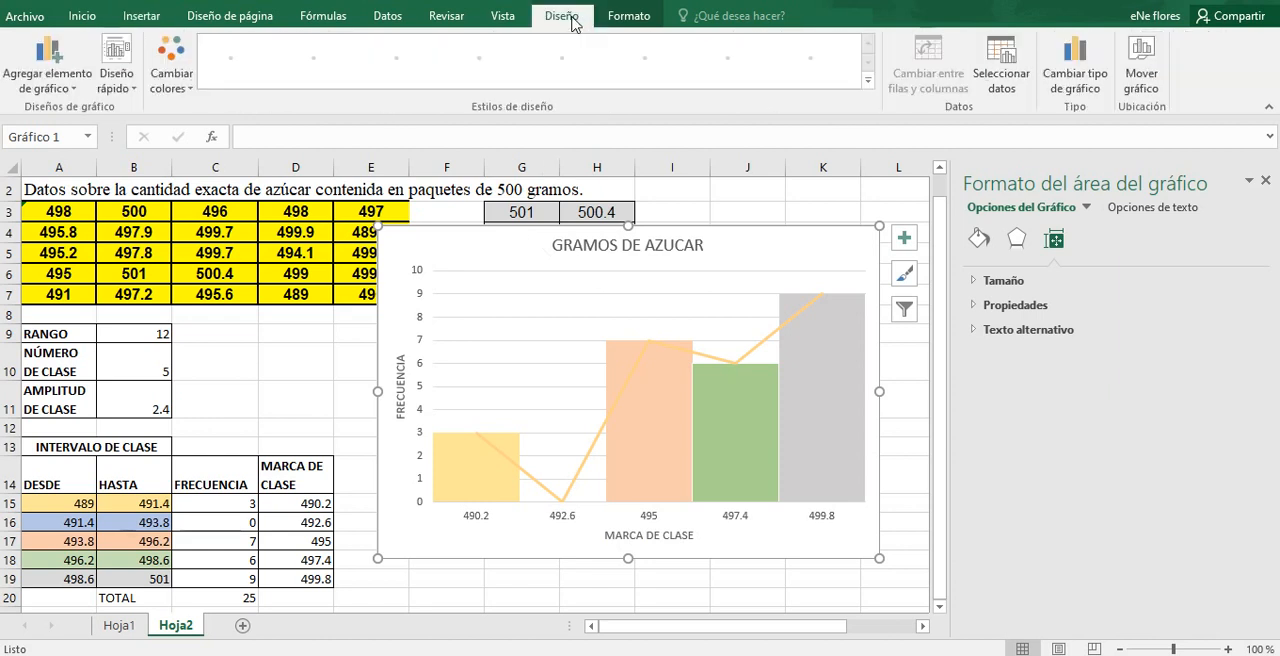
pyautogui.click(997, 75)
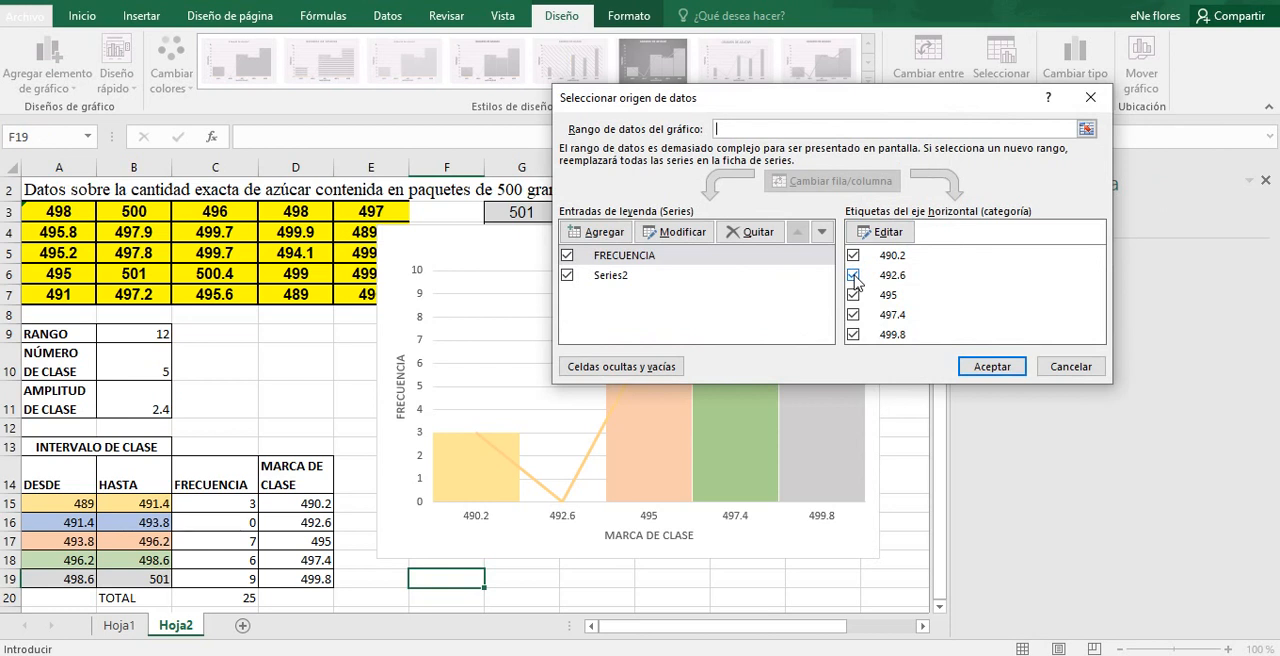
pyautogui.click(853, 276)
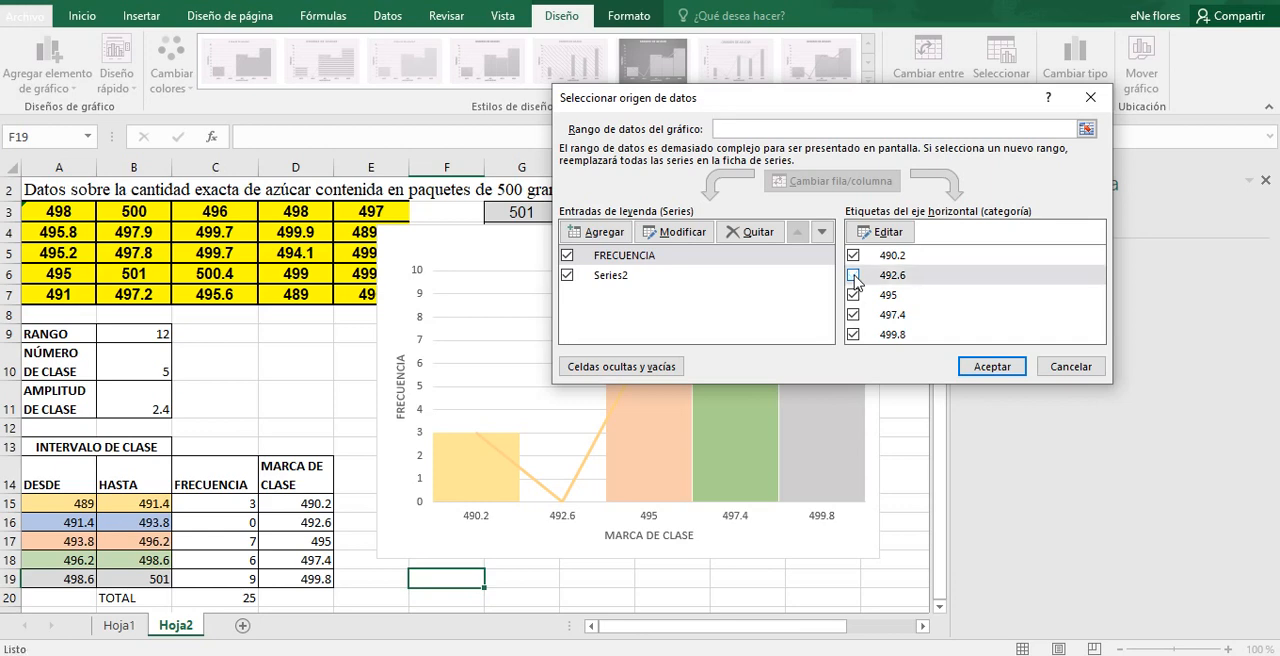
pyautogui.click(987, 367)
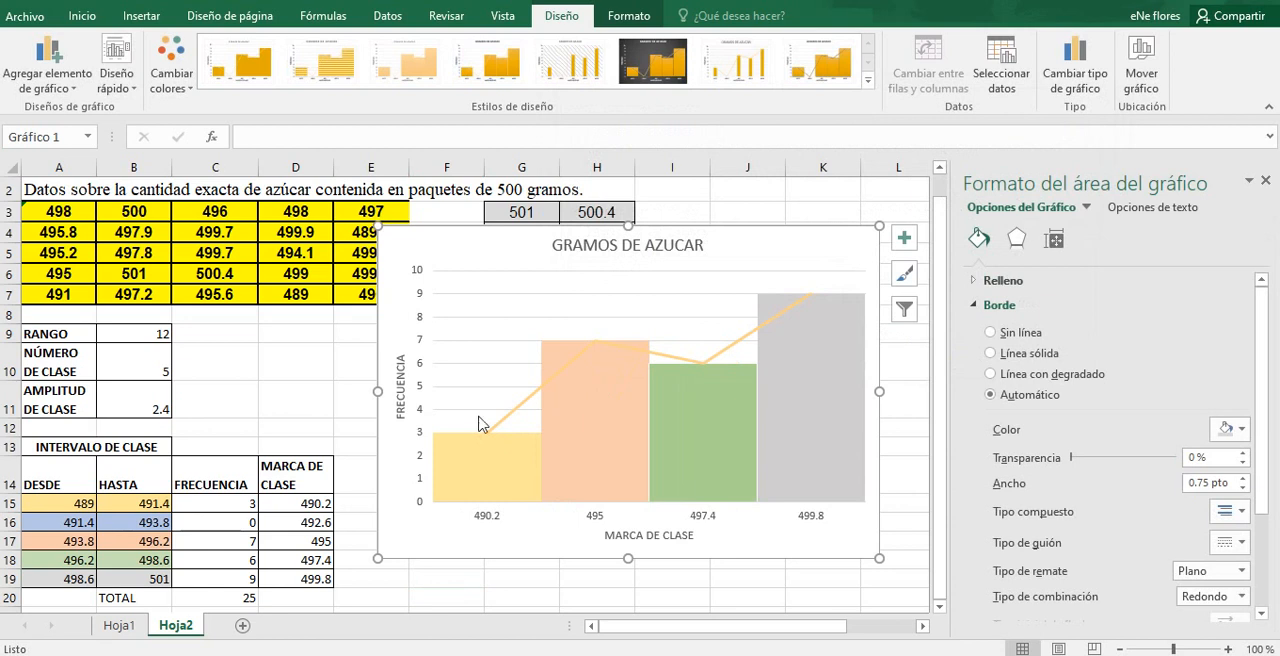
# Step: Colour the frequency polygon line in the theme's blue and close the formatting pane
pyautogui.click(690, 362)
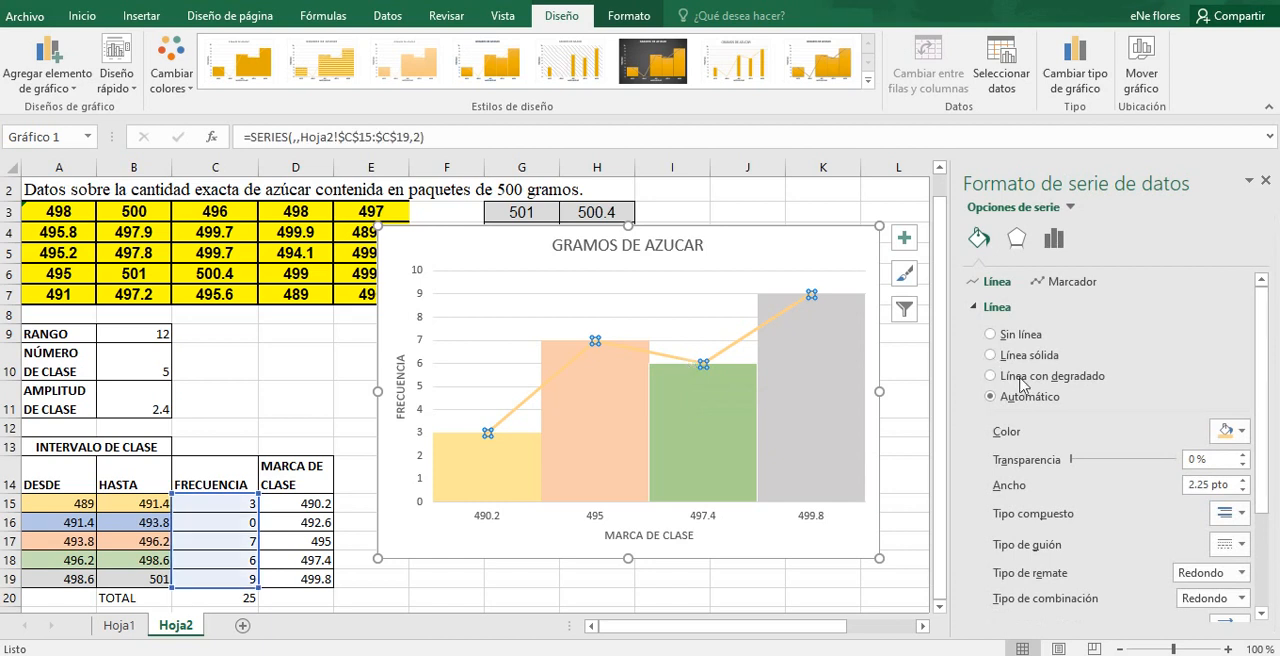
pyautogui.click(1238, 436)
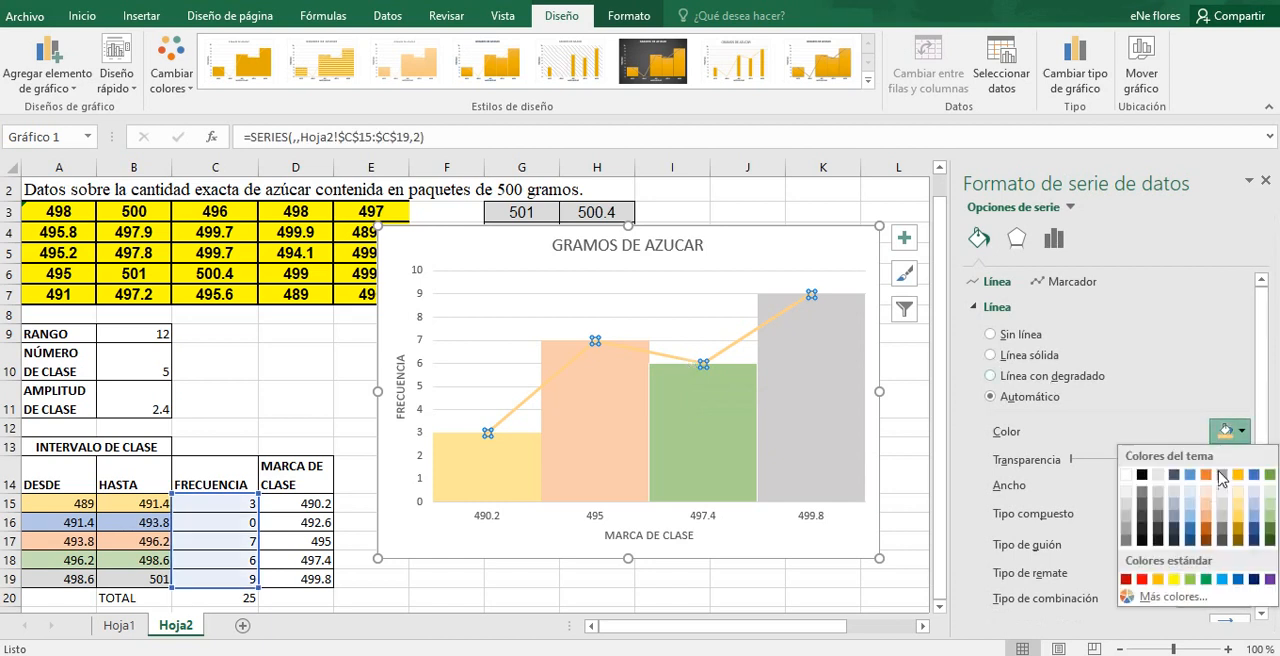
pyautogui.click(1190, 476)
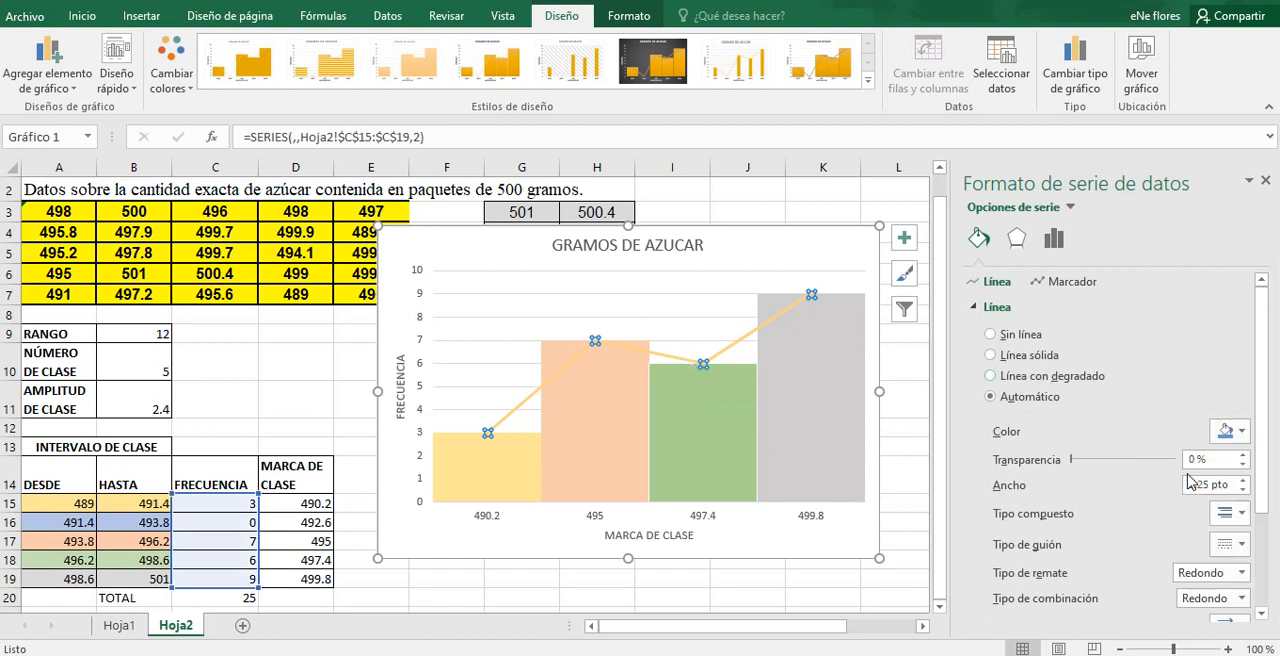
pyautogui.click(901, 545)
pyautogui.click(893, 492)
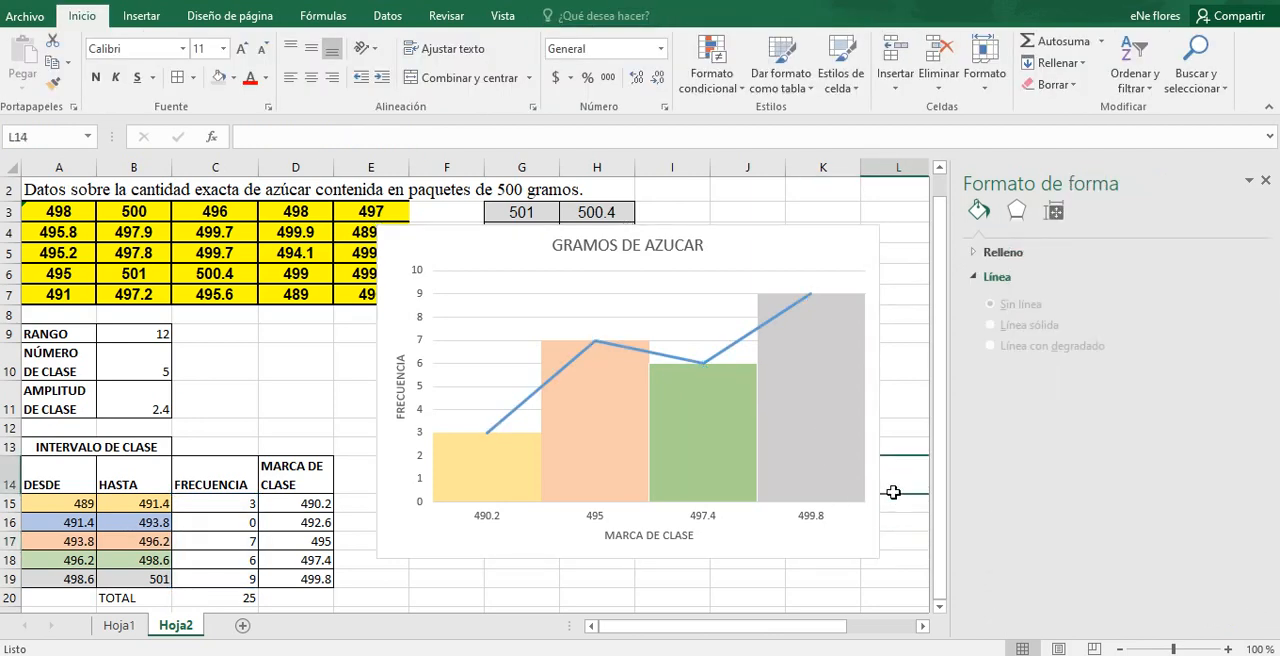
pyautogui.click(1265, 180)
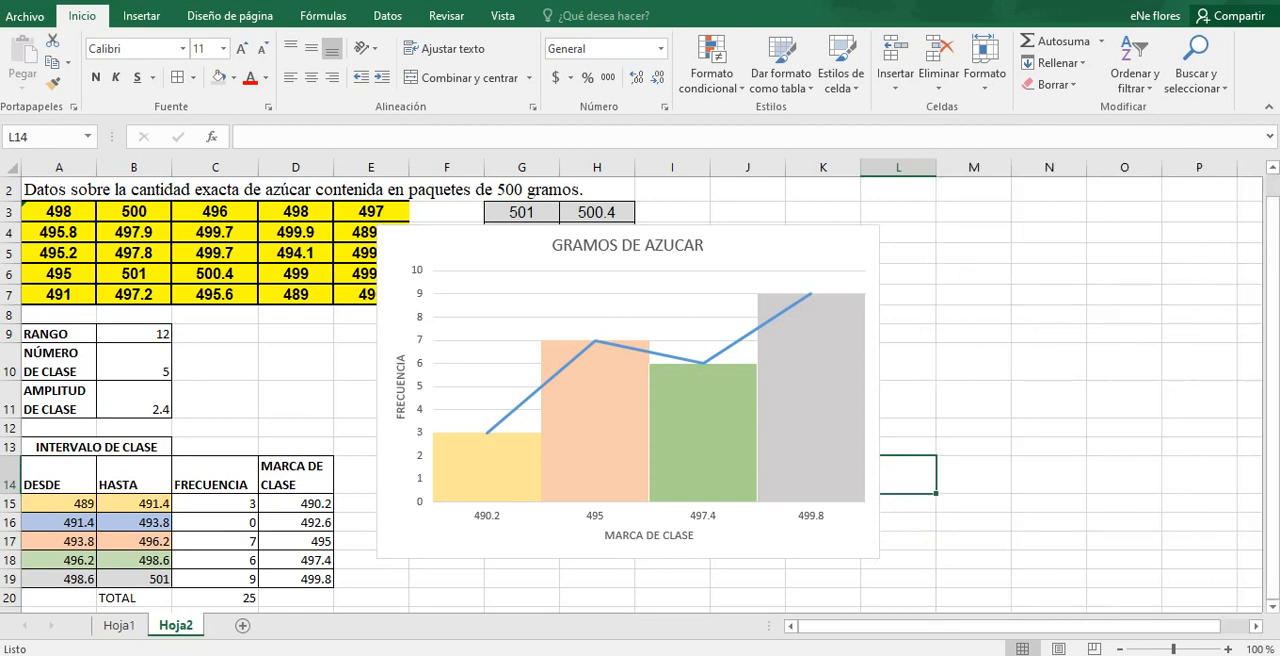
# Step: Move the chart slightly up and to the right so its upper edge lies in row 2
pyautogui.moveTo(1274, 212); pyautogui.dragTo(1276, 190)
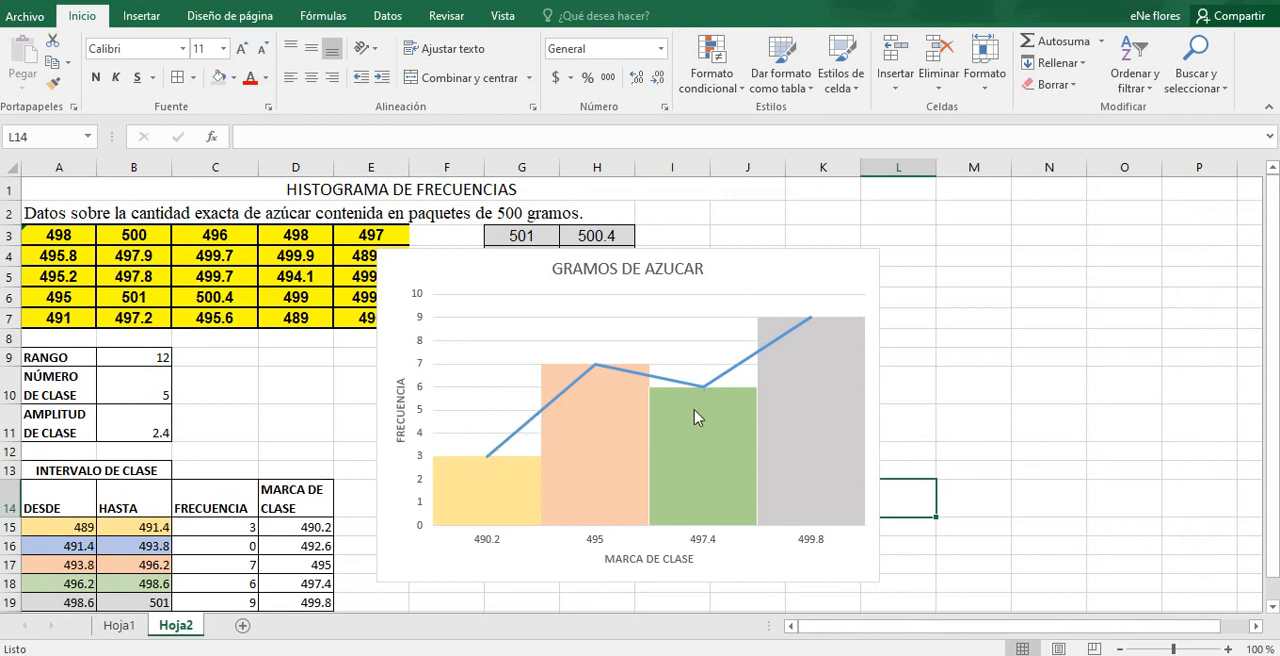
pyautogui.moveTo(447, 480)
pyautogui.click(952, 400)
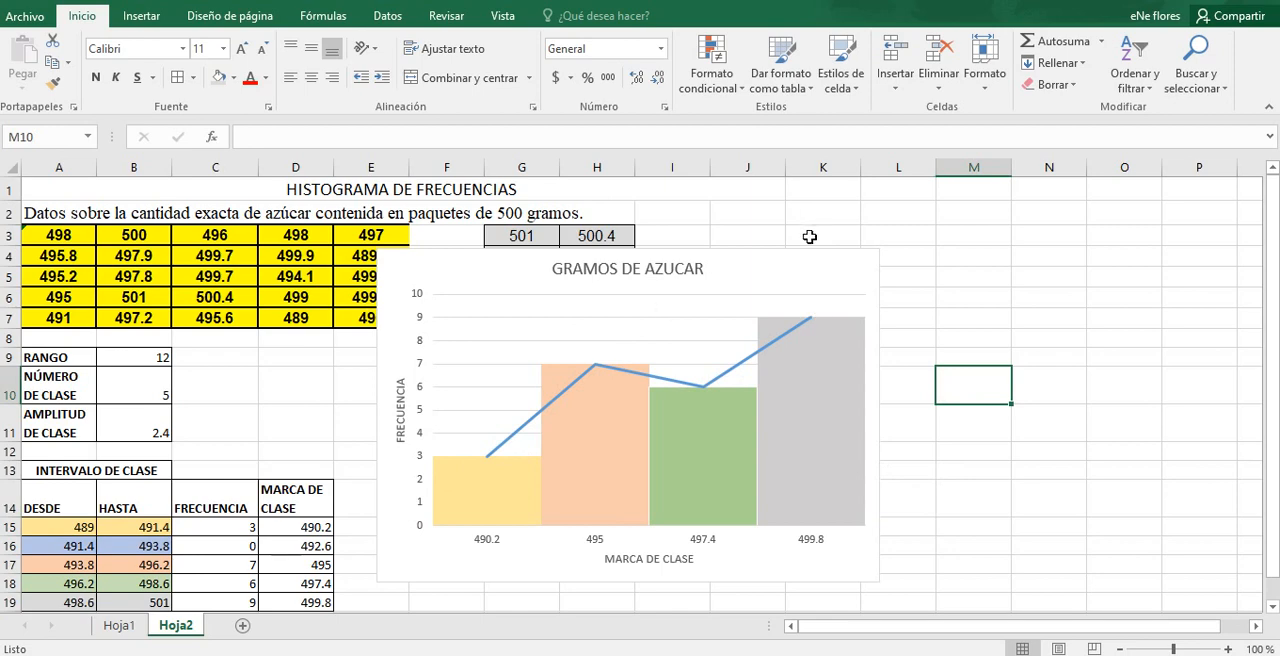
pyautogui.moveTo(788, 260); pyautogui.dragTo(802, 222)
# Step: Correct the chart title's spelling to GRAMOS DE AZÚCAR
pyautogui.click(680, 233)
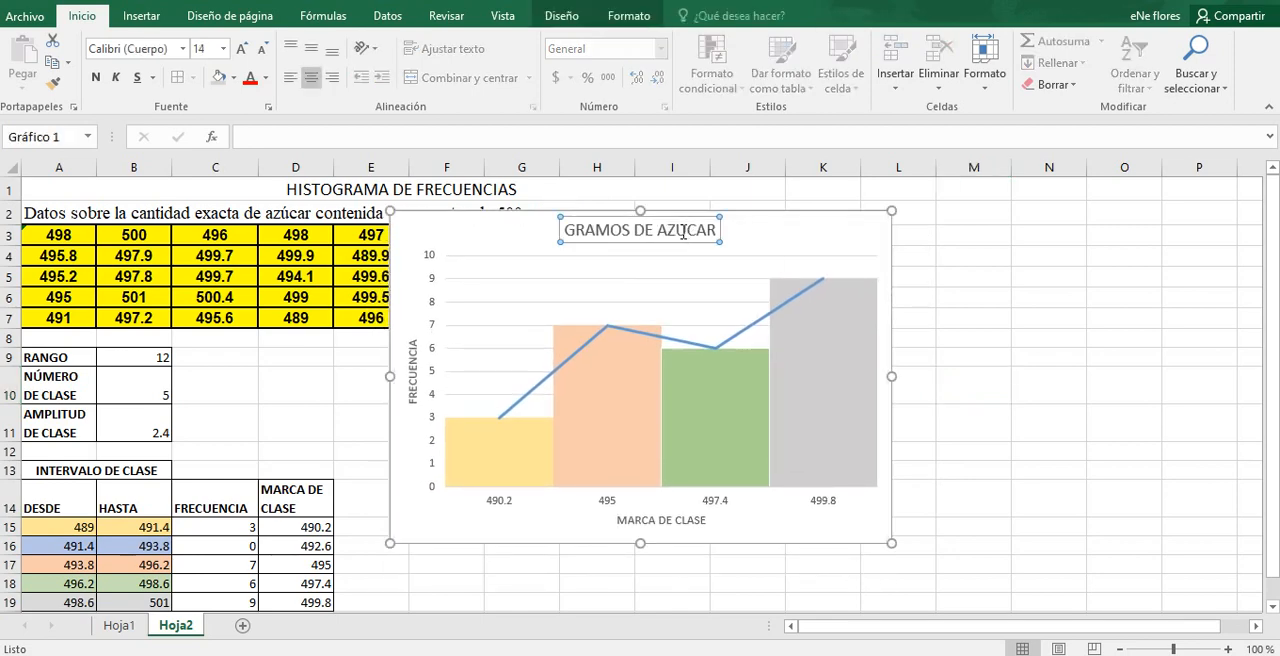
pyautogui.doubleClick(686, 231)
pyautogui.press('BackSpace')
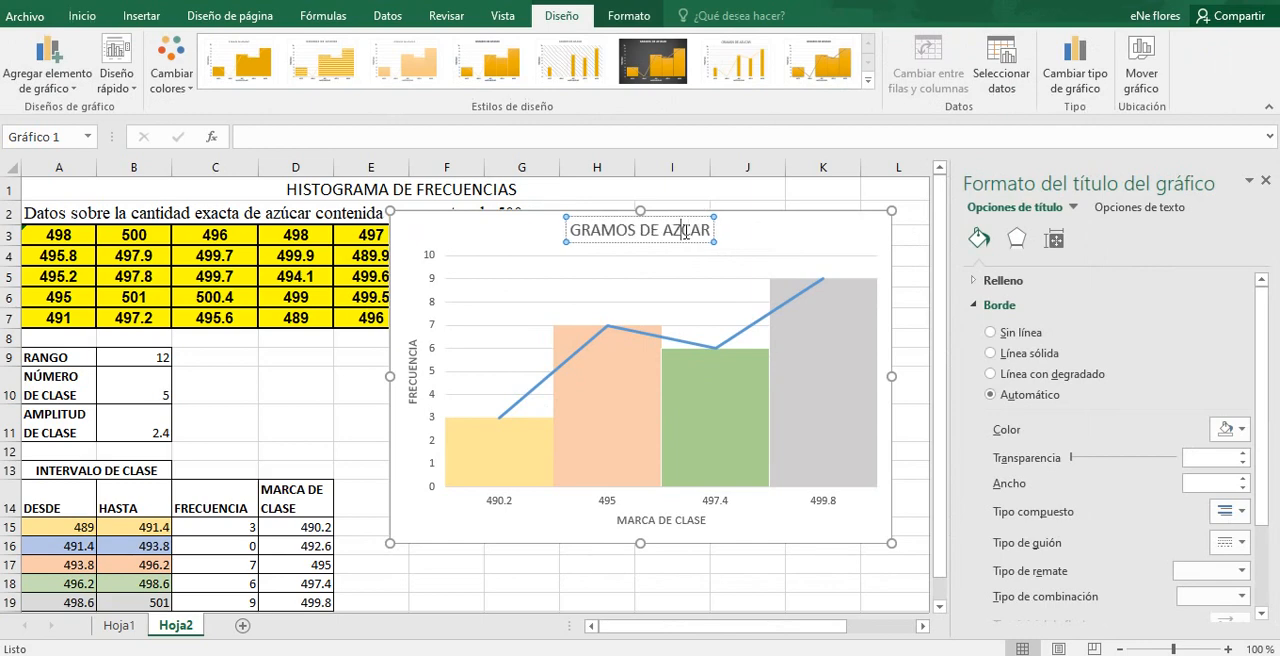
pyautogui.write('Ú')
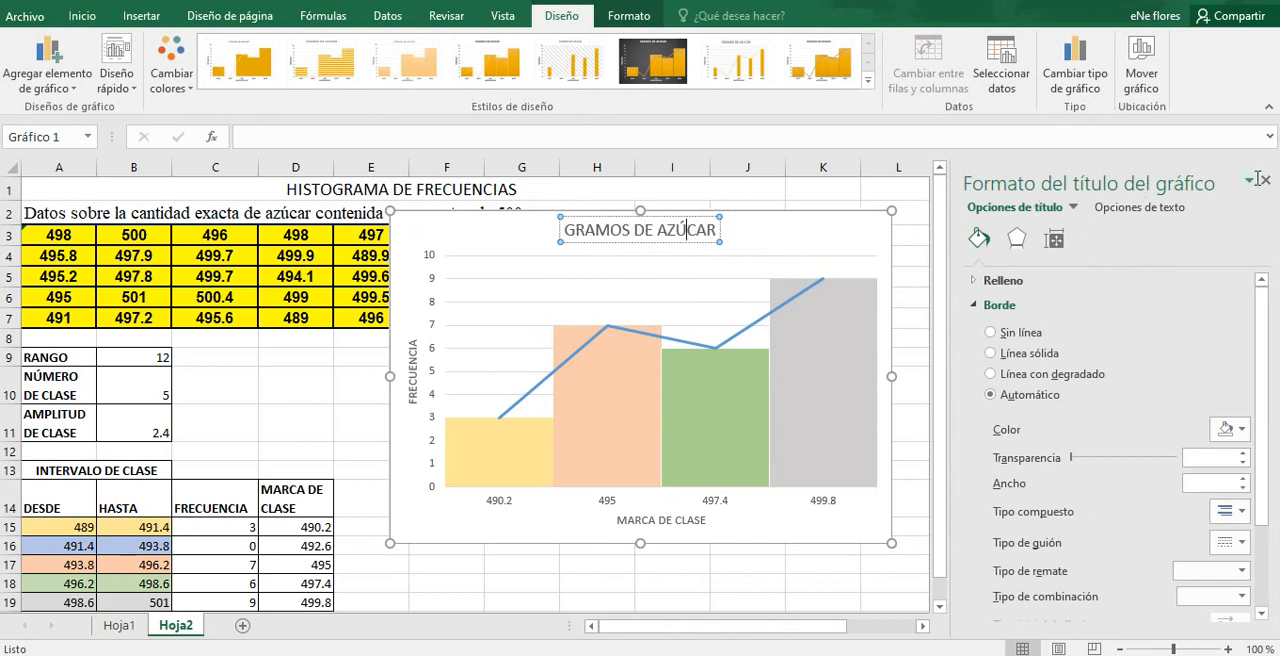